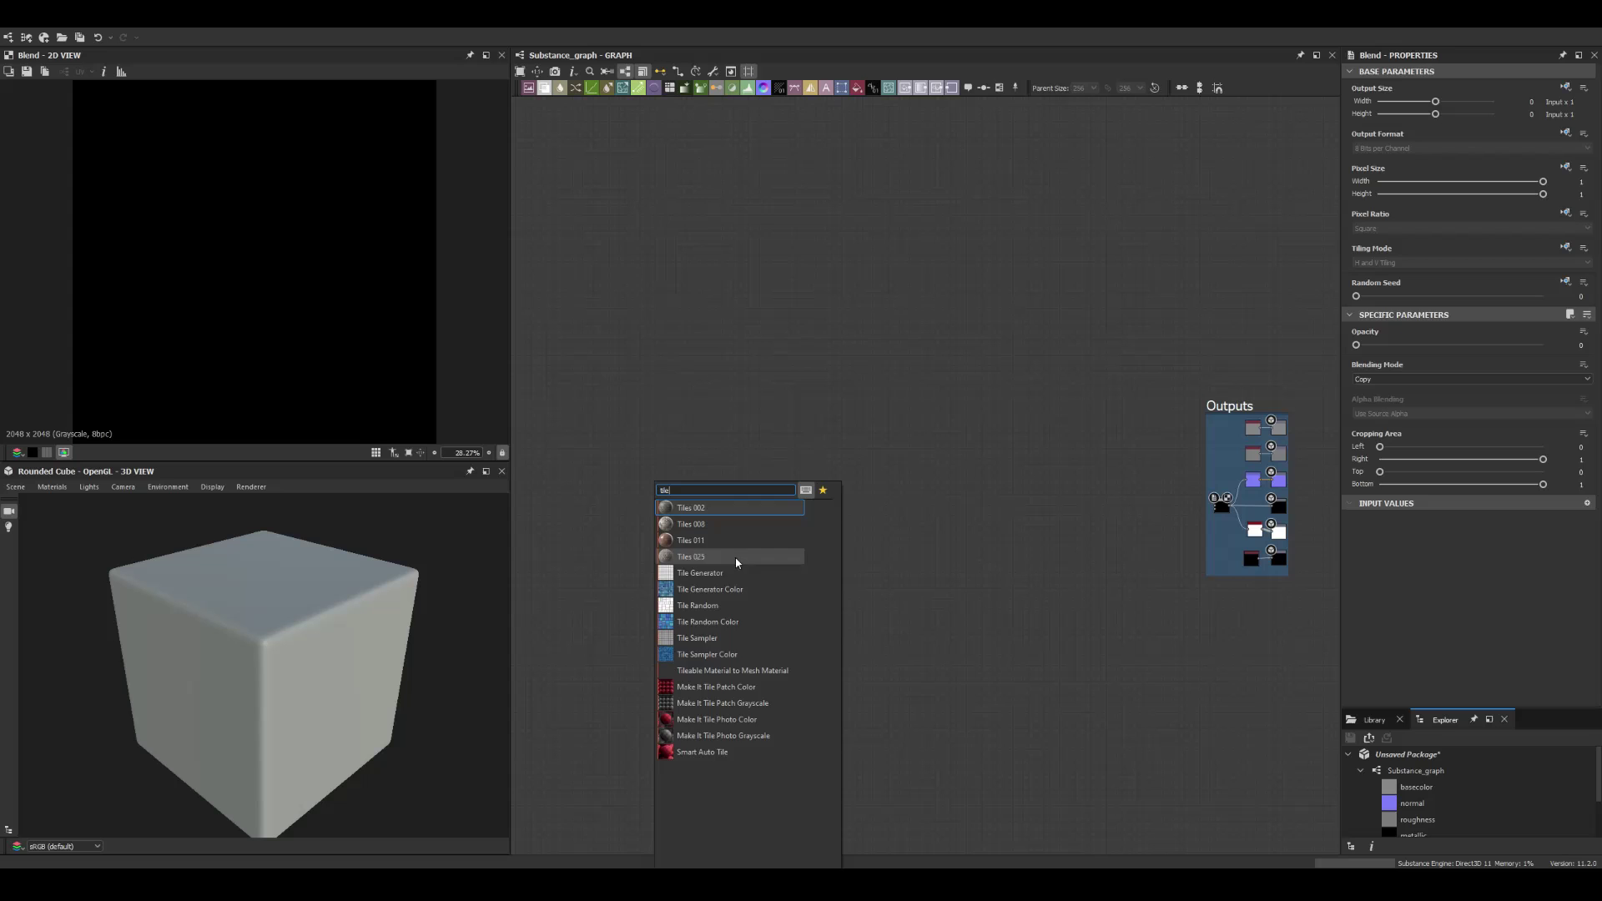
Step: Give the Tile Sampler a 7 by 7 grid, Scale 0.99 and Rotation Random 0.01
left_click(746, 636)
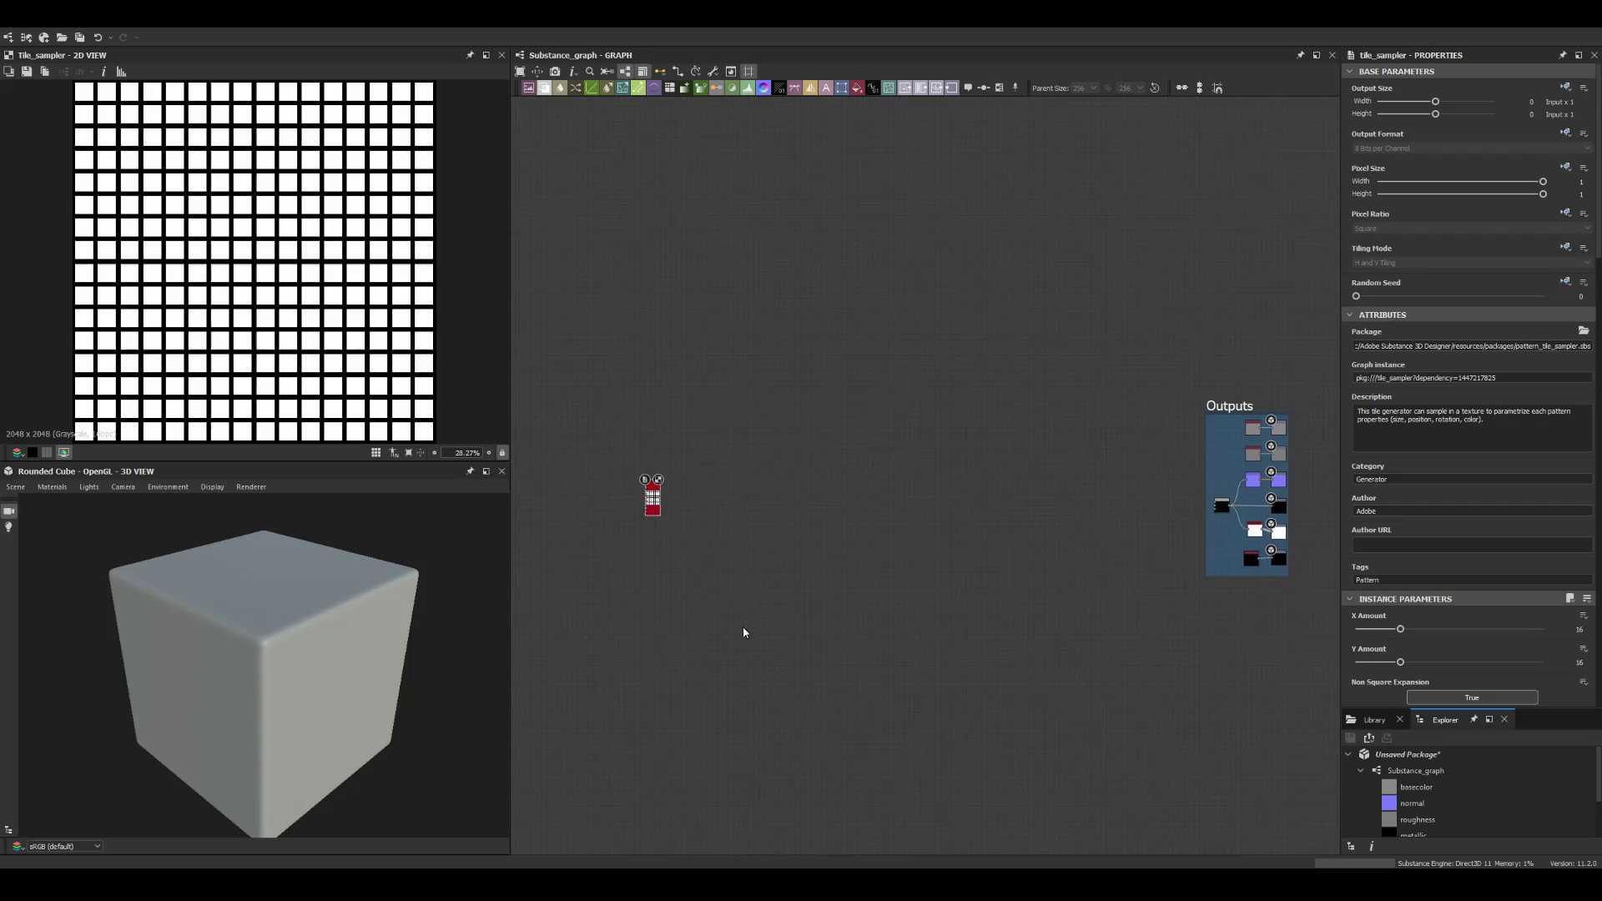
left_click(1577, 630)
type("8")
key("Tab")
type("8")
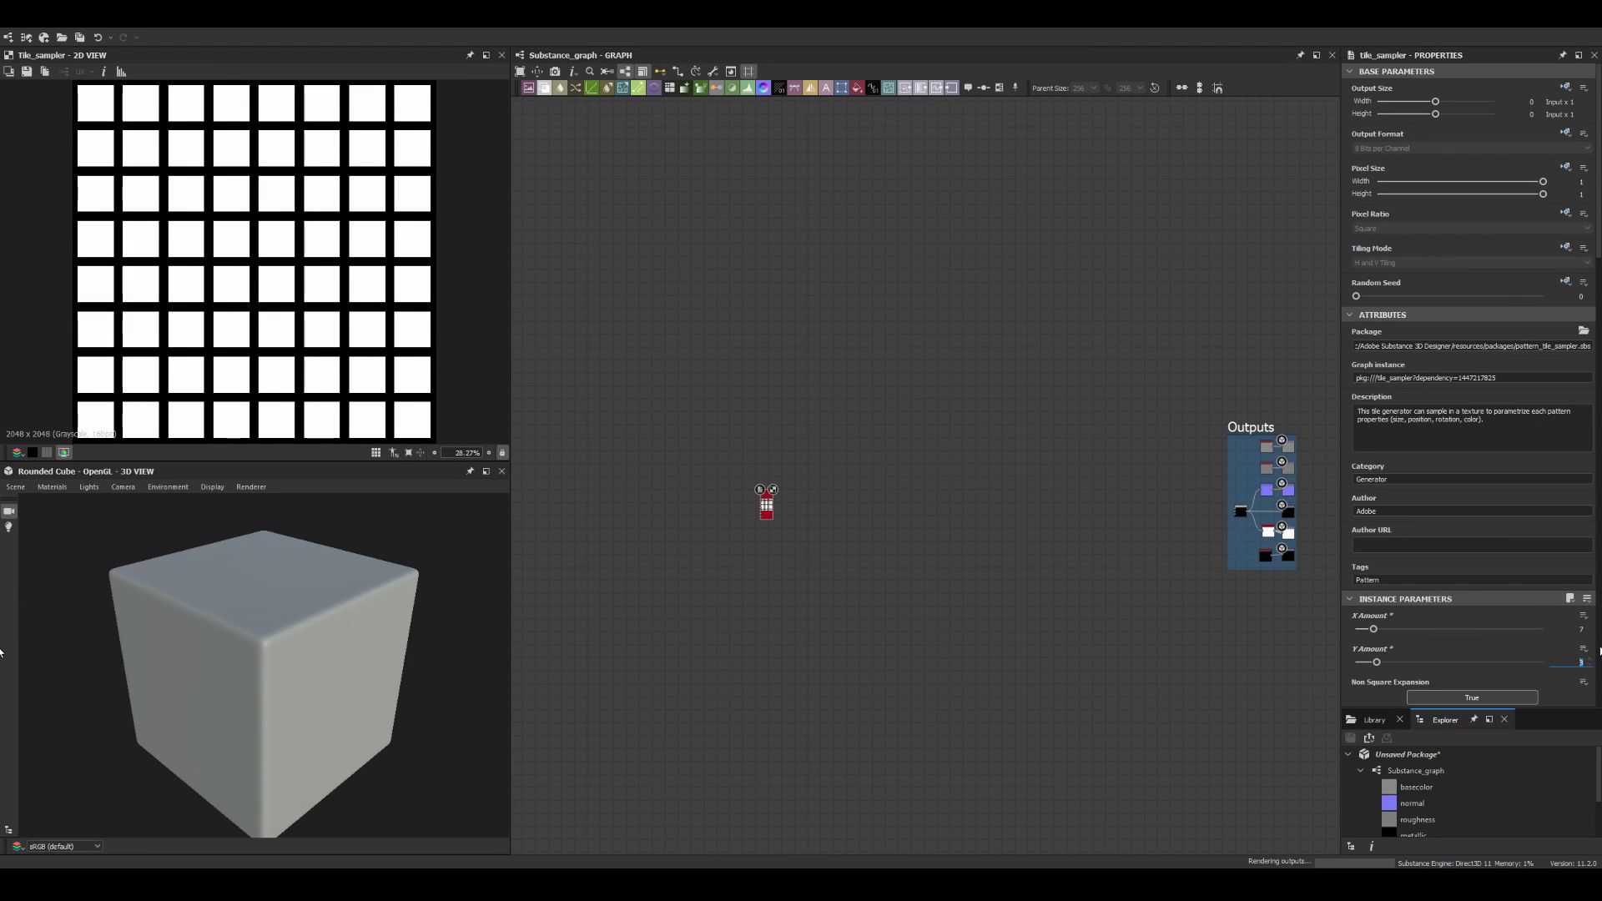
scroll(873, 508, "up", 3)
scroll(1469, 501, "down", 5)
left_click(1383, 684)
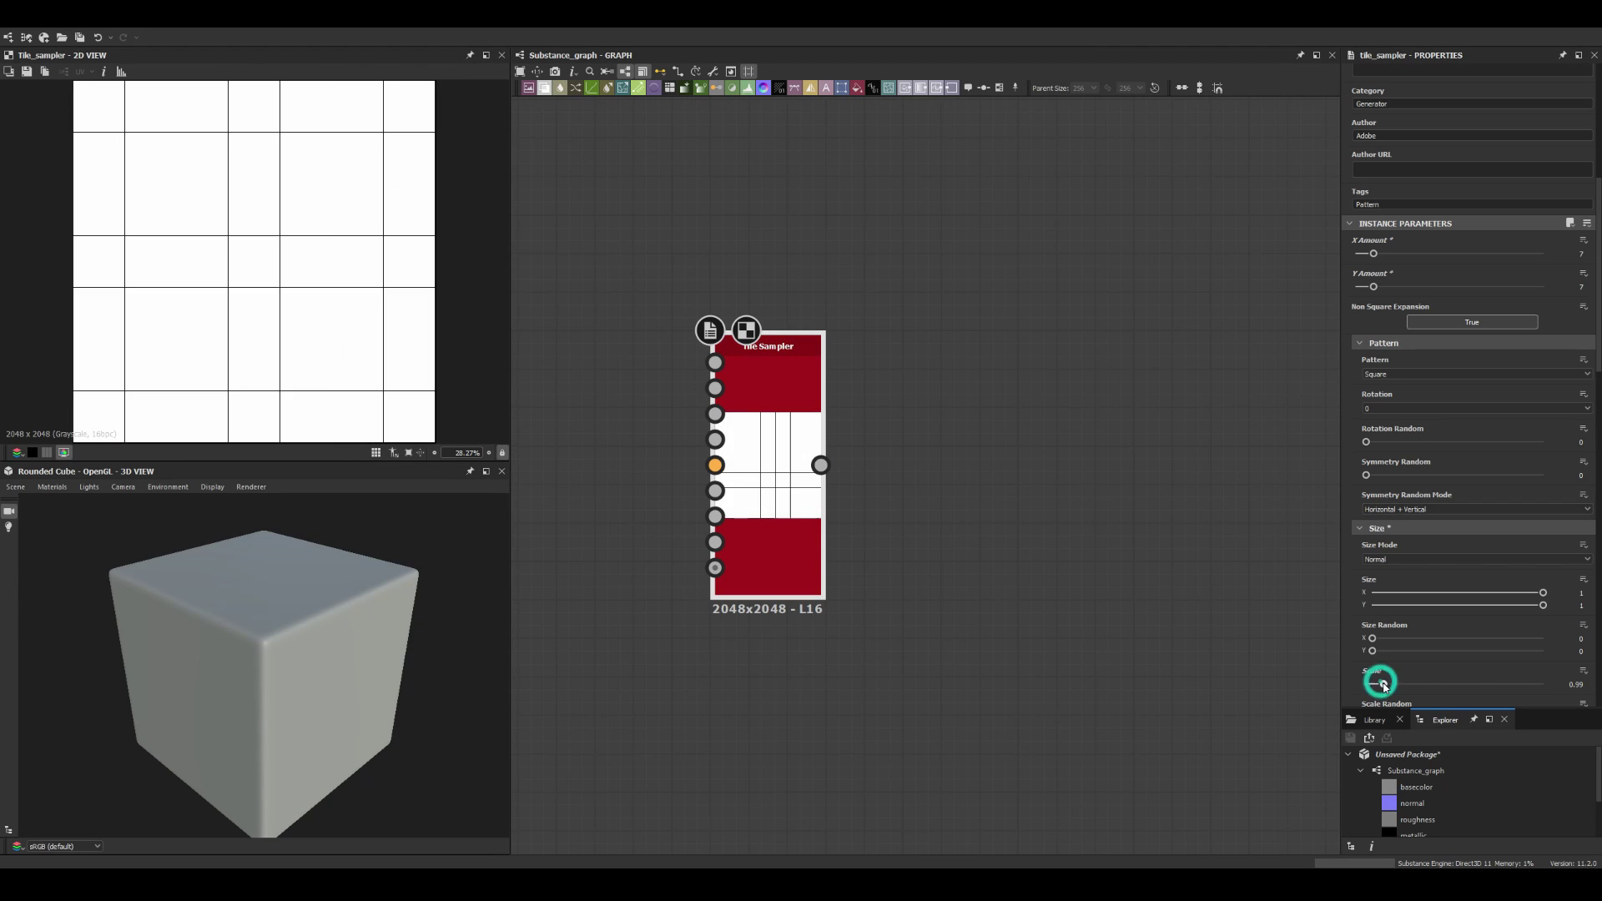
scroll(1071, 662, "up", 3)
scroll(1469, 418, "down", 8)
left_click_drag(1578, 566, 1592, 566)
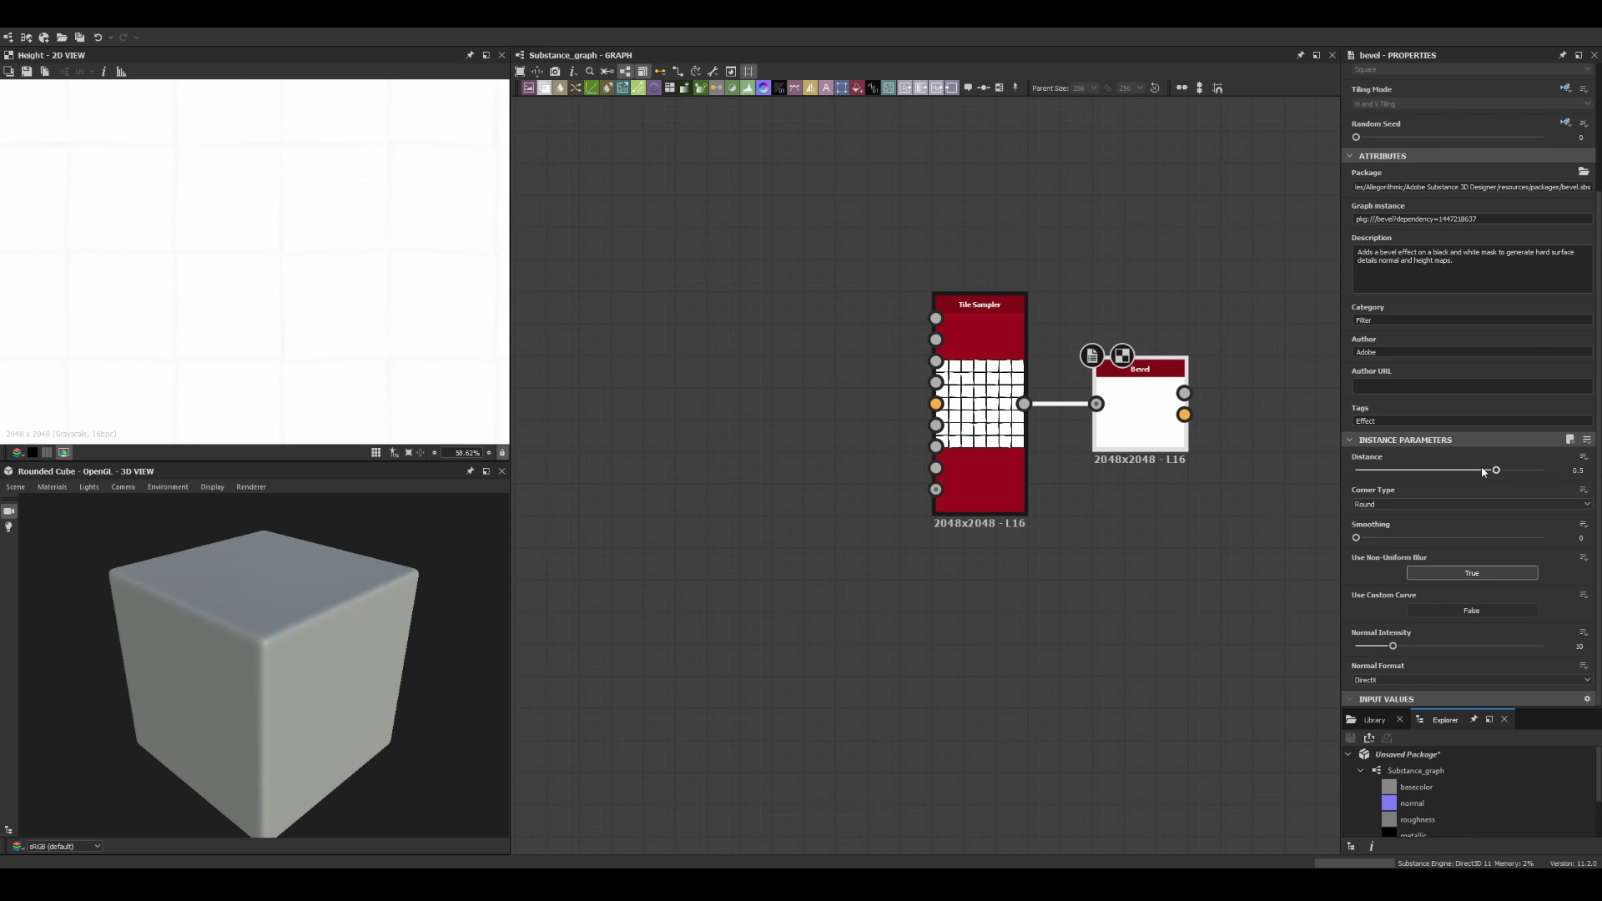
scroll(375, 197, "down", 3)
scroll(918, 401, "up", 1)
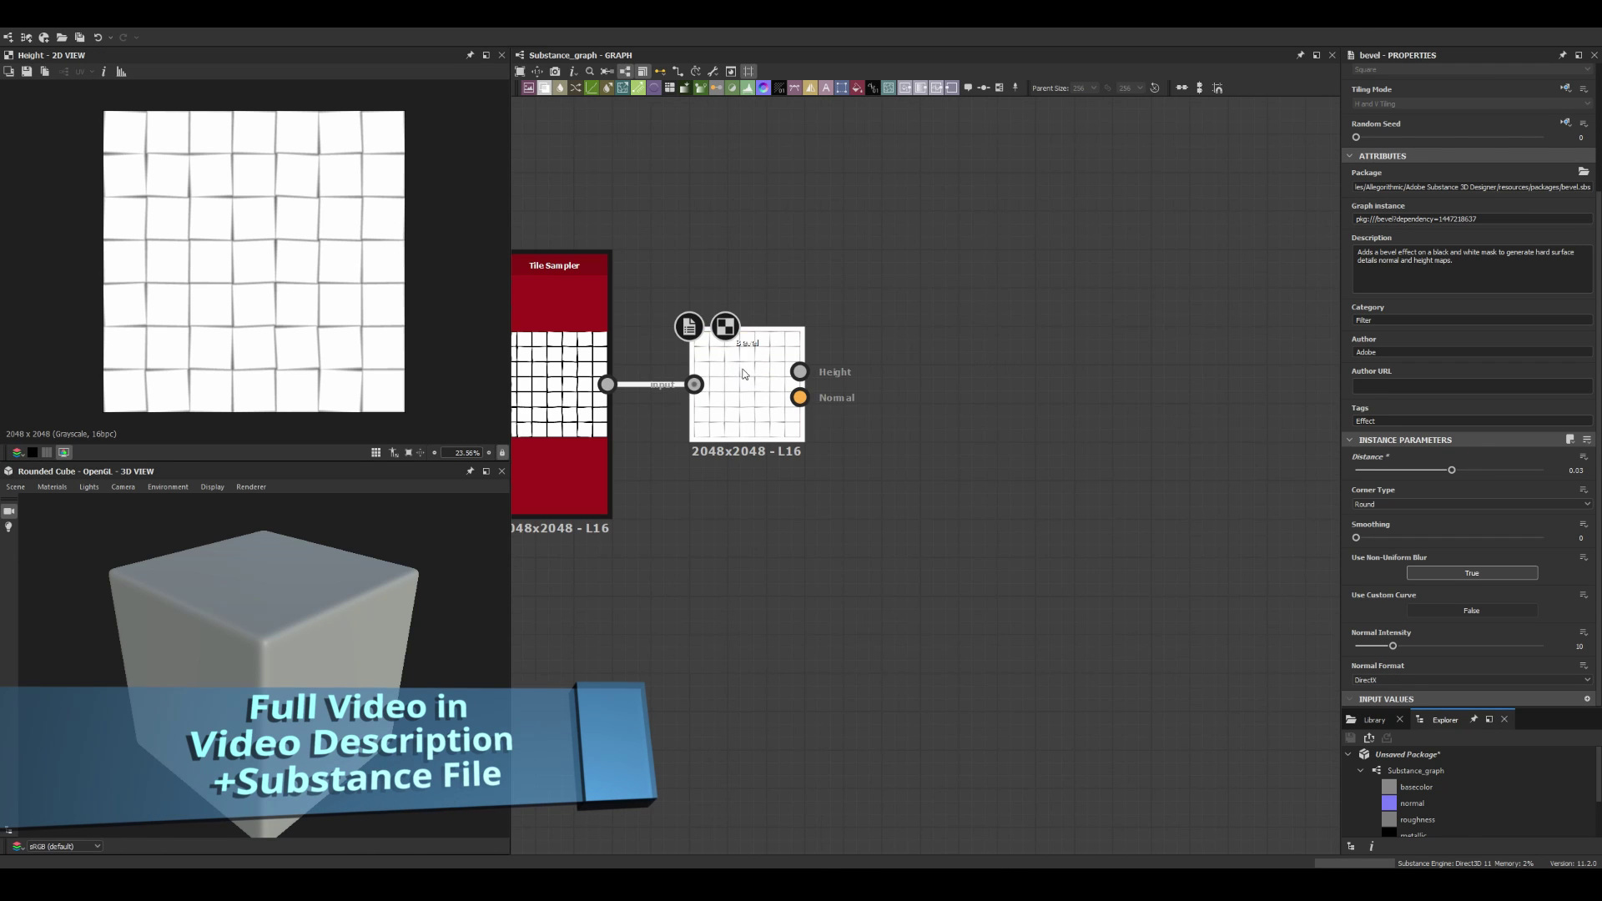
Step: Chain Bevel, Auto Levels and a linear Curve with its point raised to steepen heights
middle_click_drag(990, 372, 998, 446)
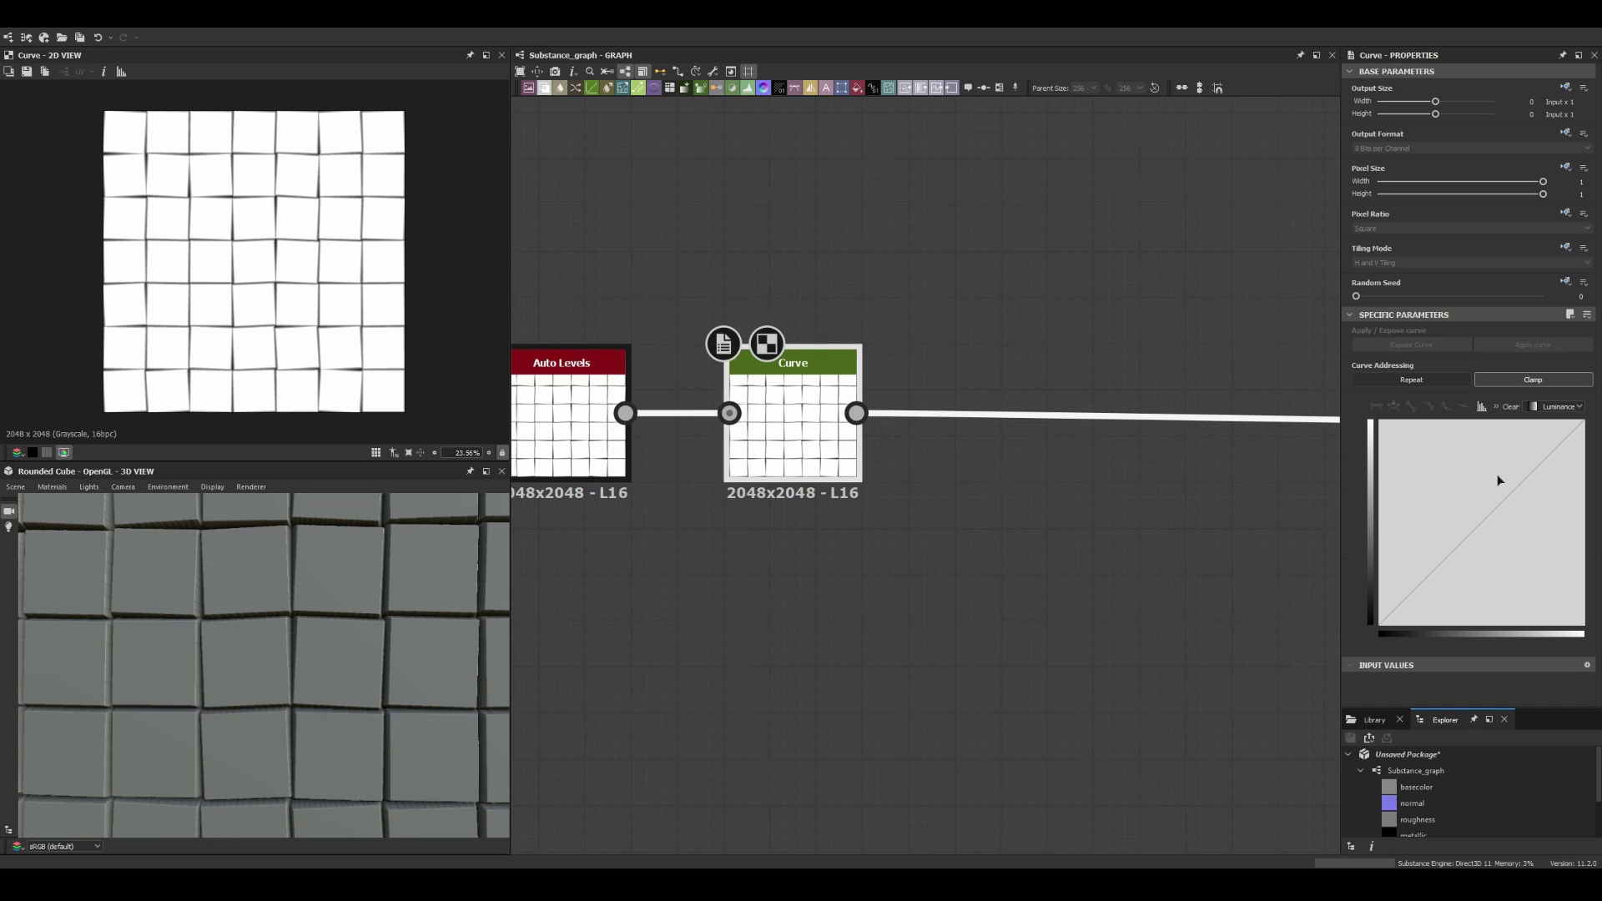
left_click(1464, 406)
left_click_drag(1470, 530, 1461, 457)
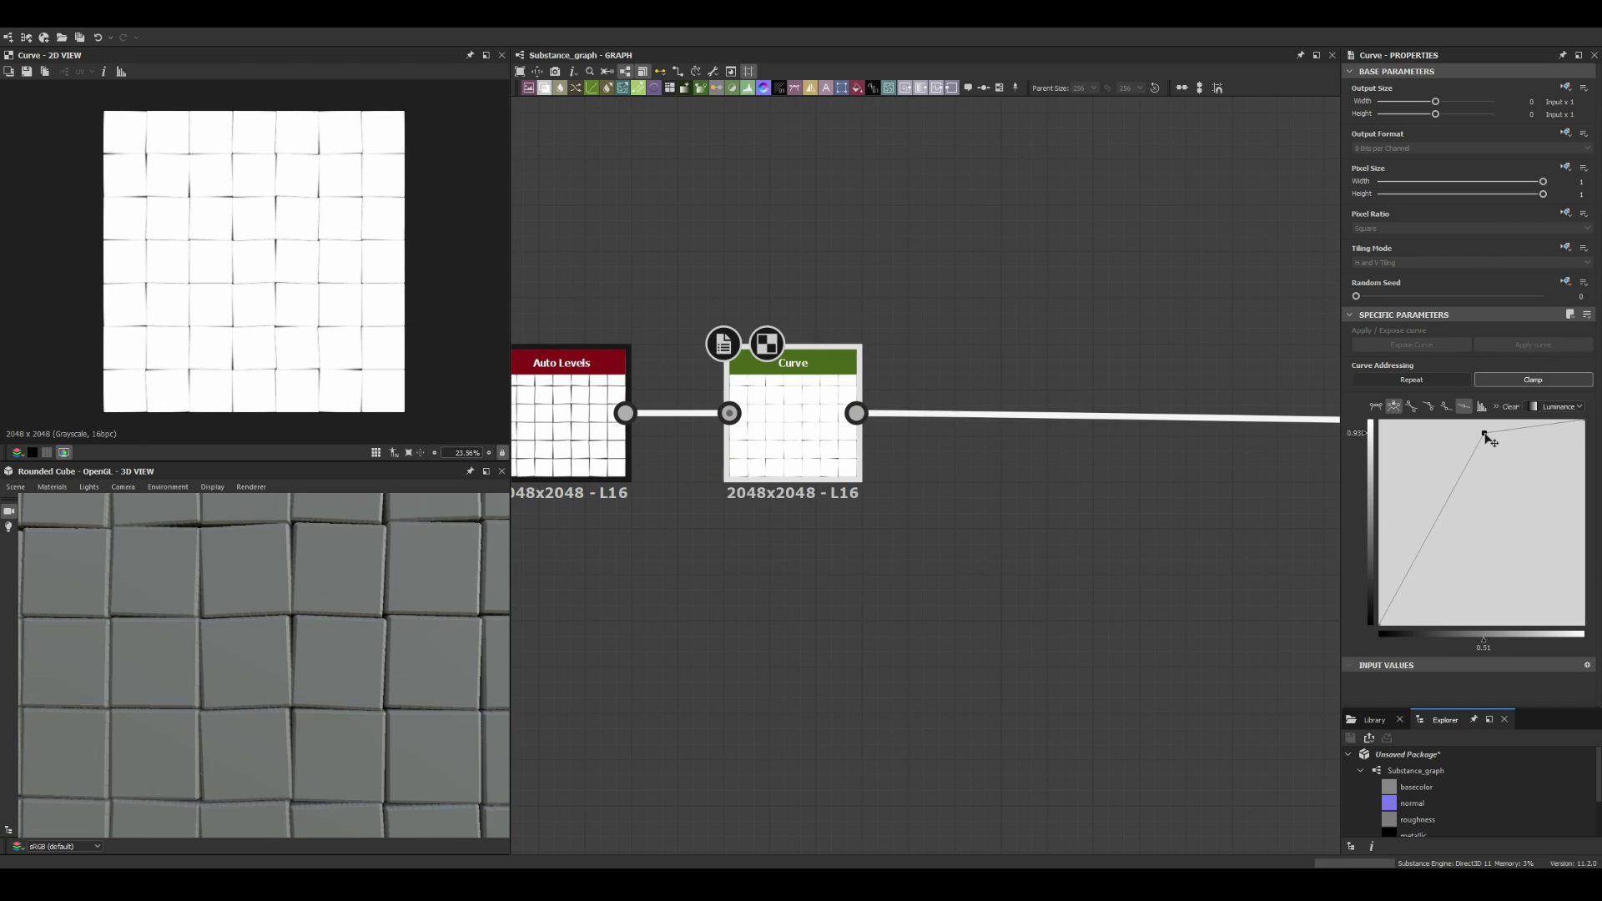
scroll(834, 342, "down", 3)
Step: Branch the tiles into Flood Fill, Flood Fill to Random Grayscale and a Distance node
left_click(828, 453)
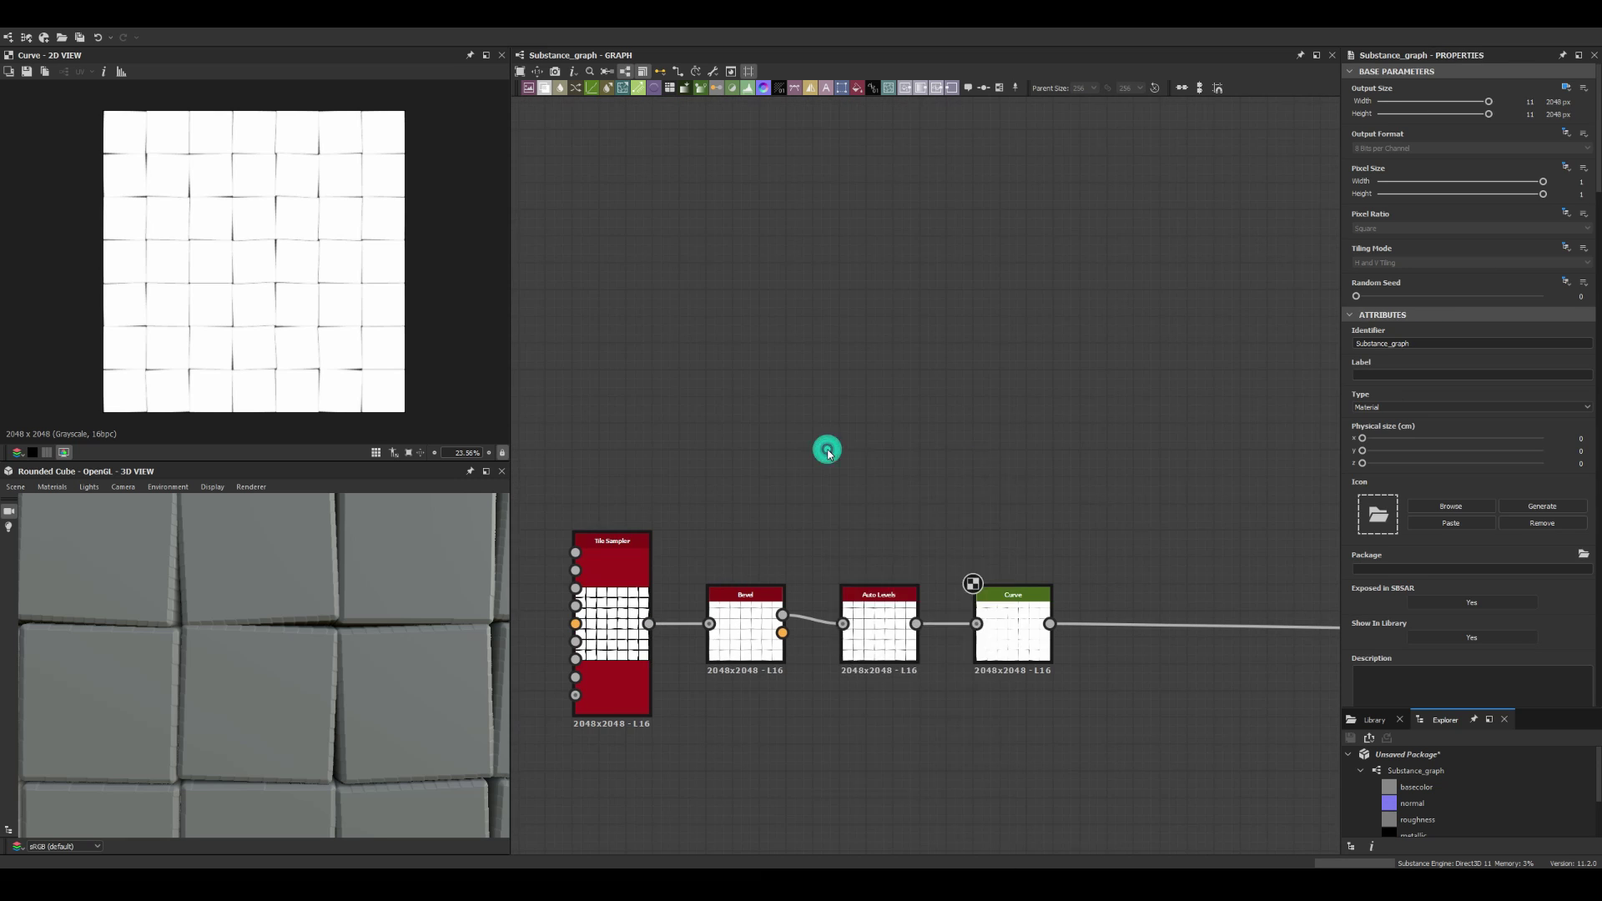
key("space")
left_click(869, 472)
left_click_drag(782, 437, 843, 467)
left_click(868, 579)
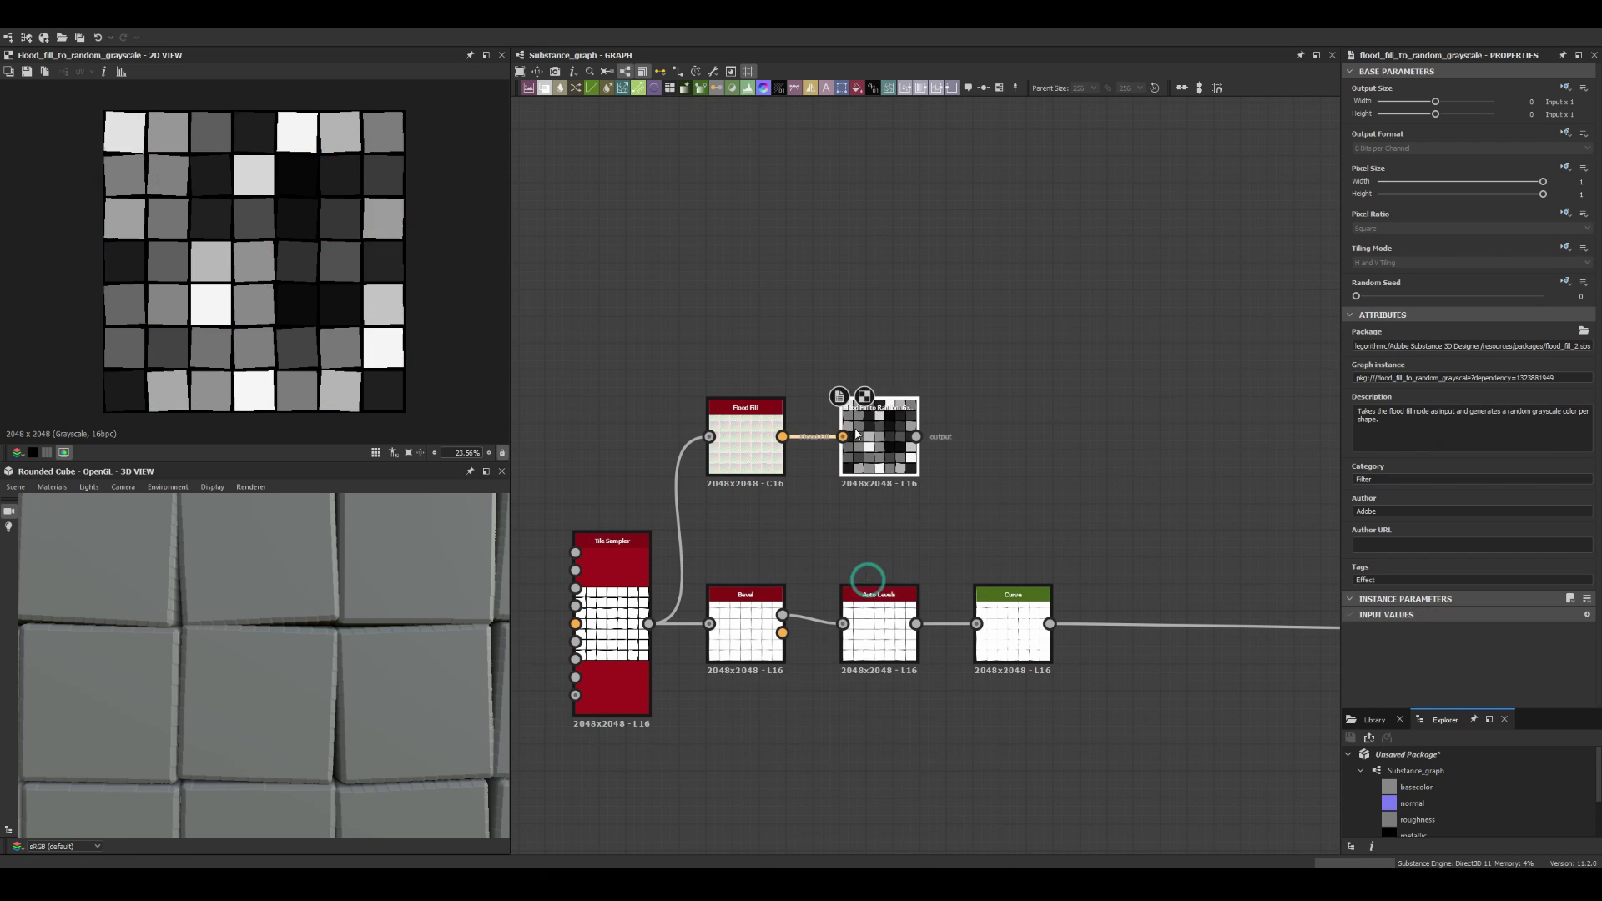
middle_click_drag(856, 434, 802, 462)
key("space")
type("distance")
key("Return")
middle_click_drag(878, 369, 812, 373)
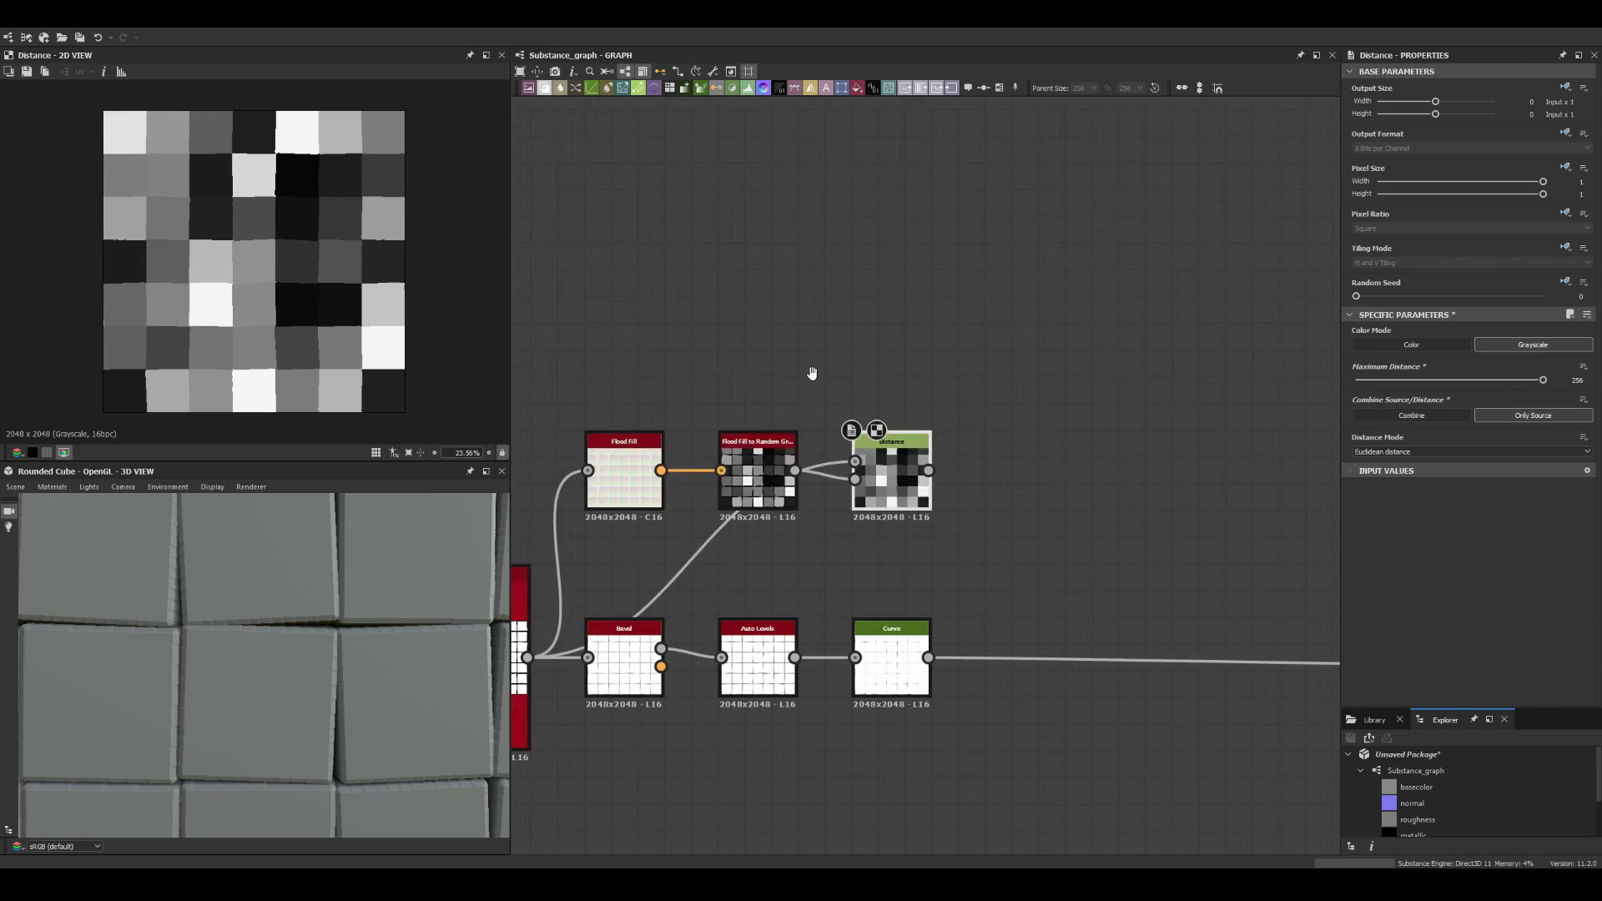
Step: Add a Flood Fill to Gradient chain feeding Distance and Levels
scroll(812, 373, "down", 2)
left_click(837, 386)
key("space")
type("flood fill")
left_click(905, 467)
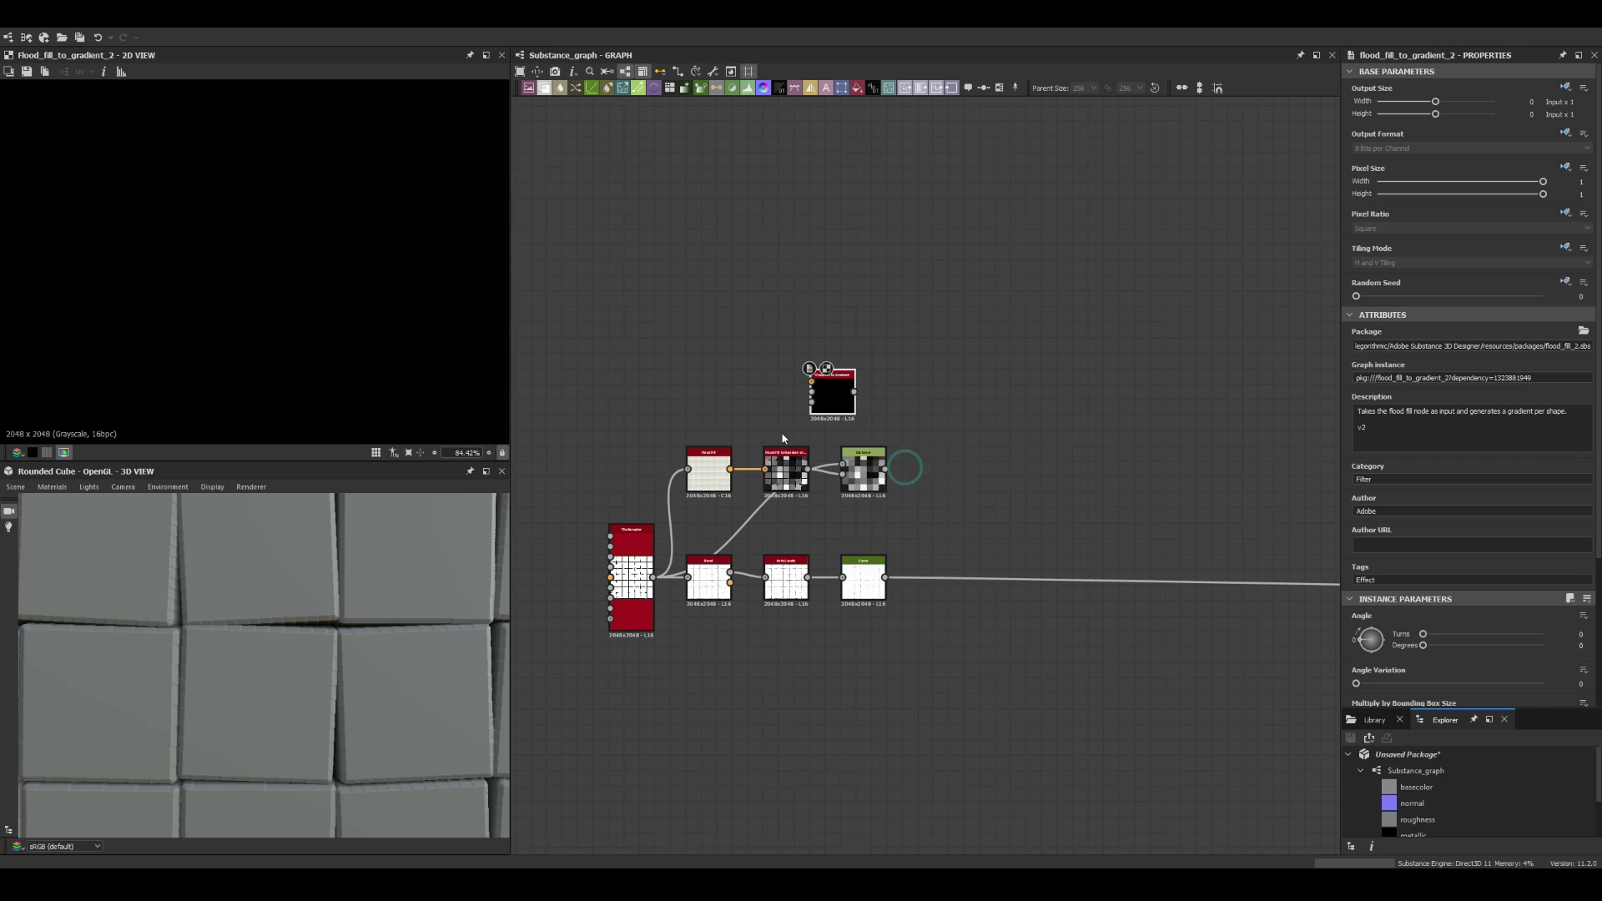
scroll(747, 452, "up", 2)
mouse_move(718, 479)
left_mouse_down()
mouse_move(778, 328)
mouse_move(912, 354)
left_mouse_up()
left_click(944, 525)
left_click_drag(985, 345, 1176, 345)
type("auto levelslevels")
key("Return")
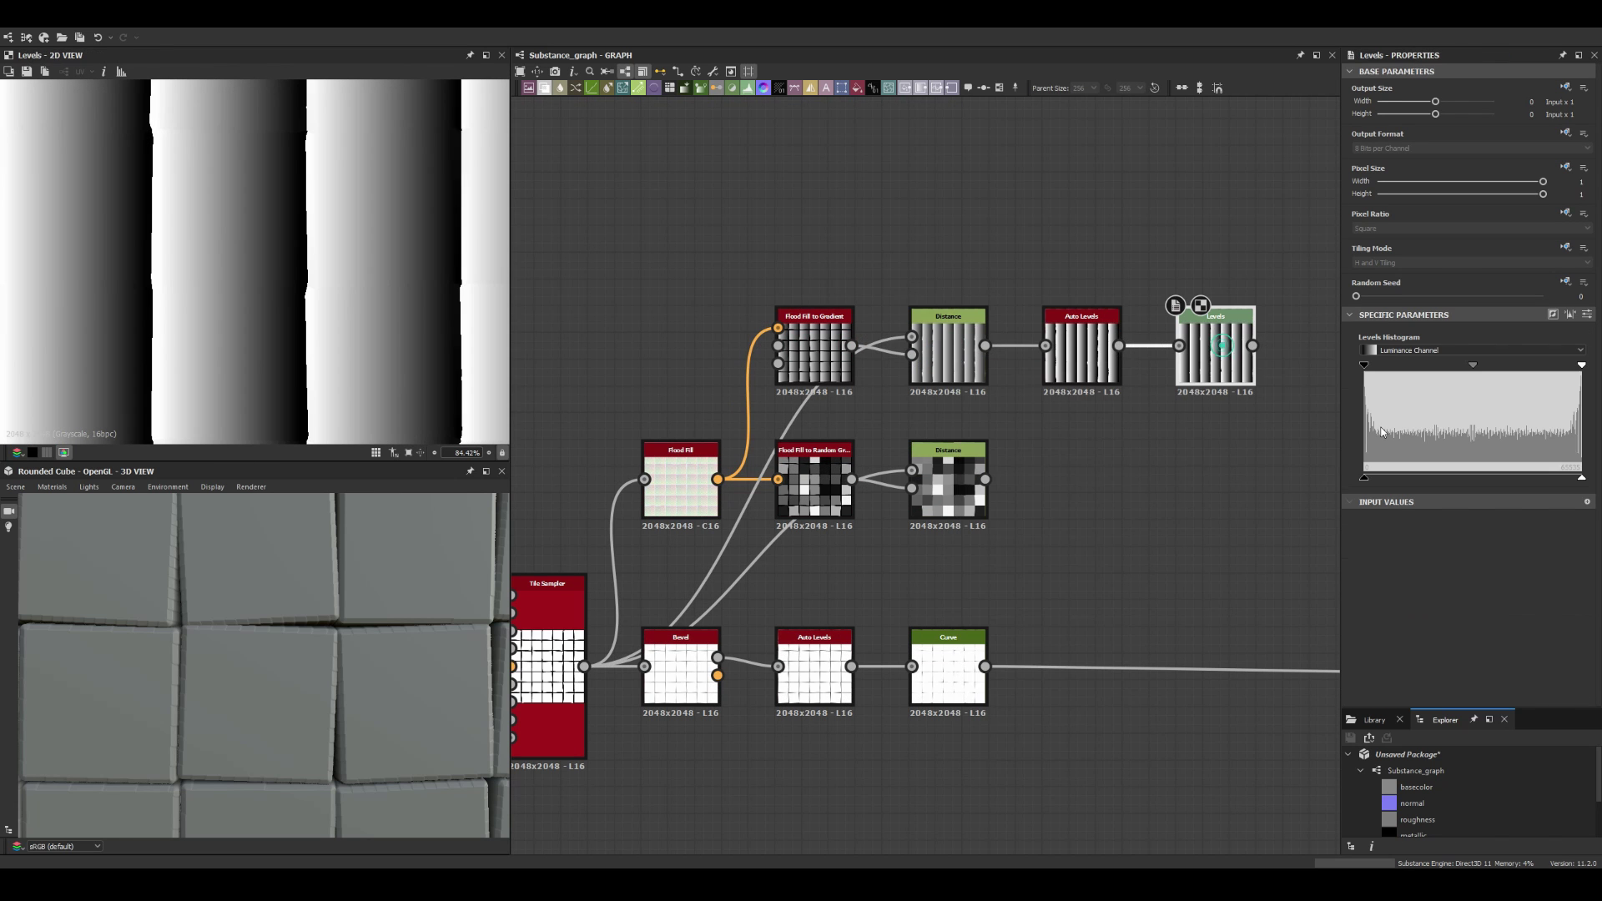
Step: Rearrange the graph and add Edge Detect plus another Flood Fill after the lower Distance
middle_click_drag(1002, 500, 815, 554)
left_click_drag(568, 334, 1102, 459)
left_click_drag(761, 400, 1055, 320)
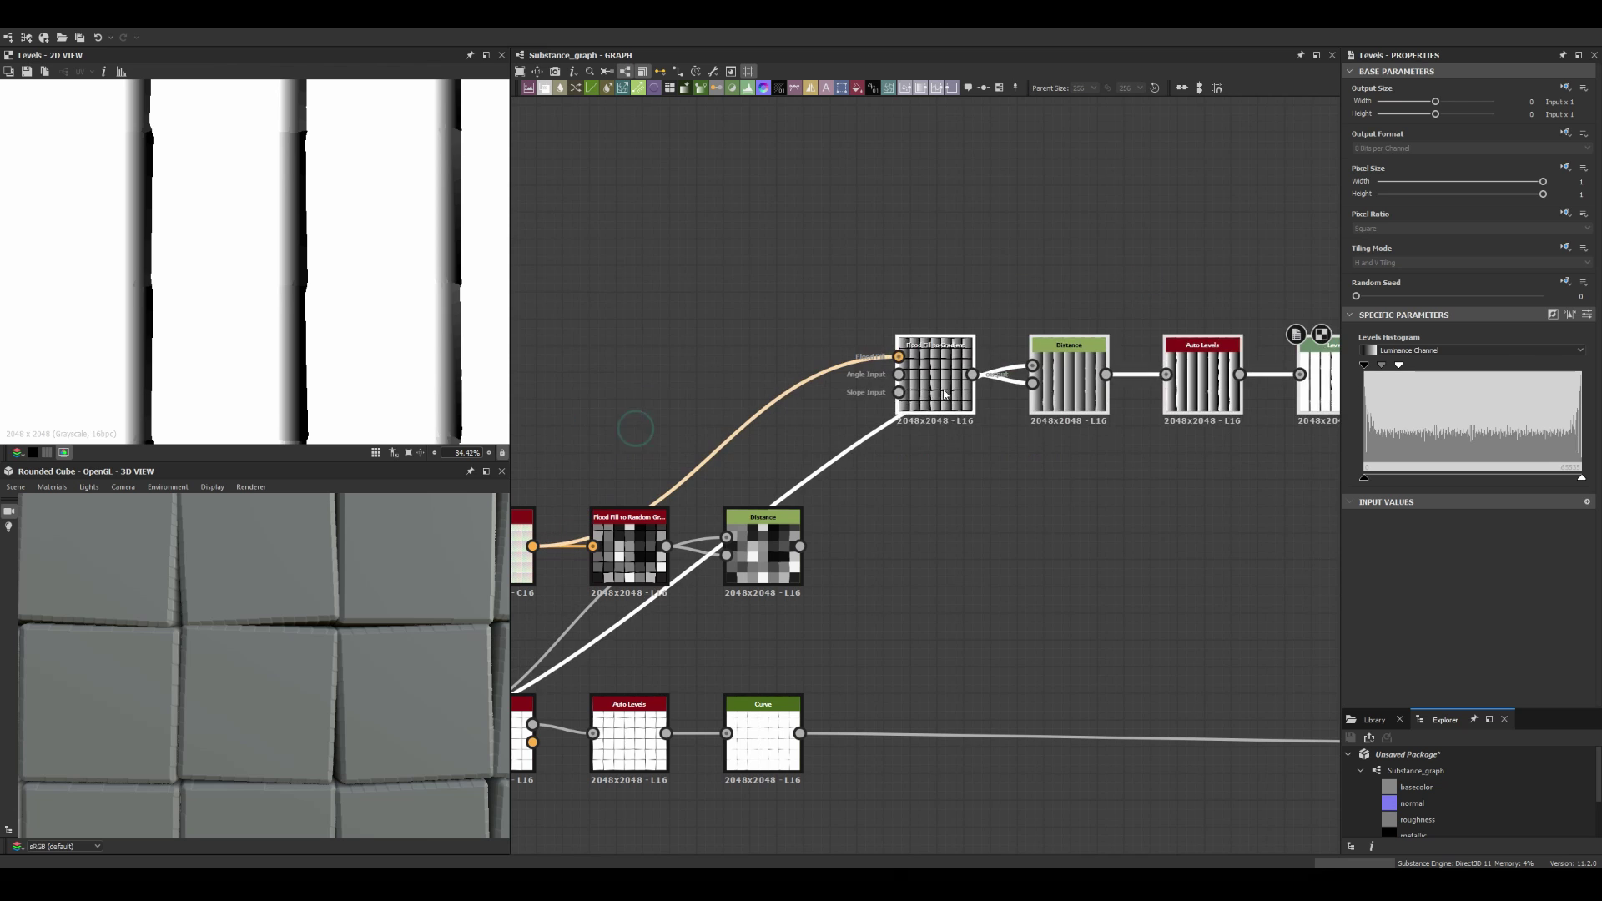
left_click_drag(799, 545, 871, 524)
type("edge detect")
key("Return")
scroll(913, 568, "up", 1)
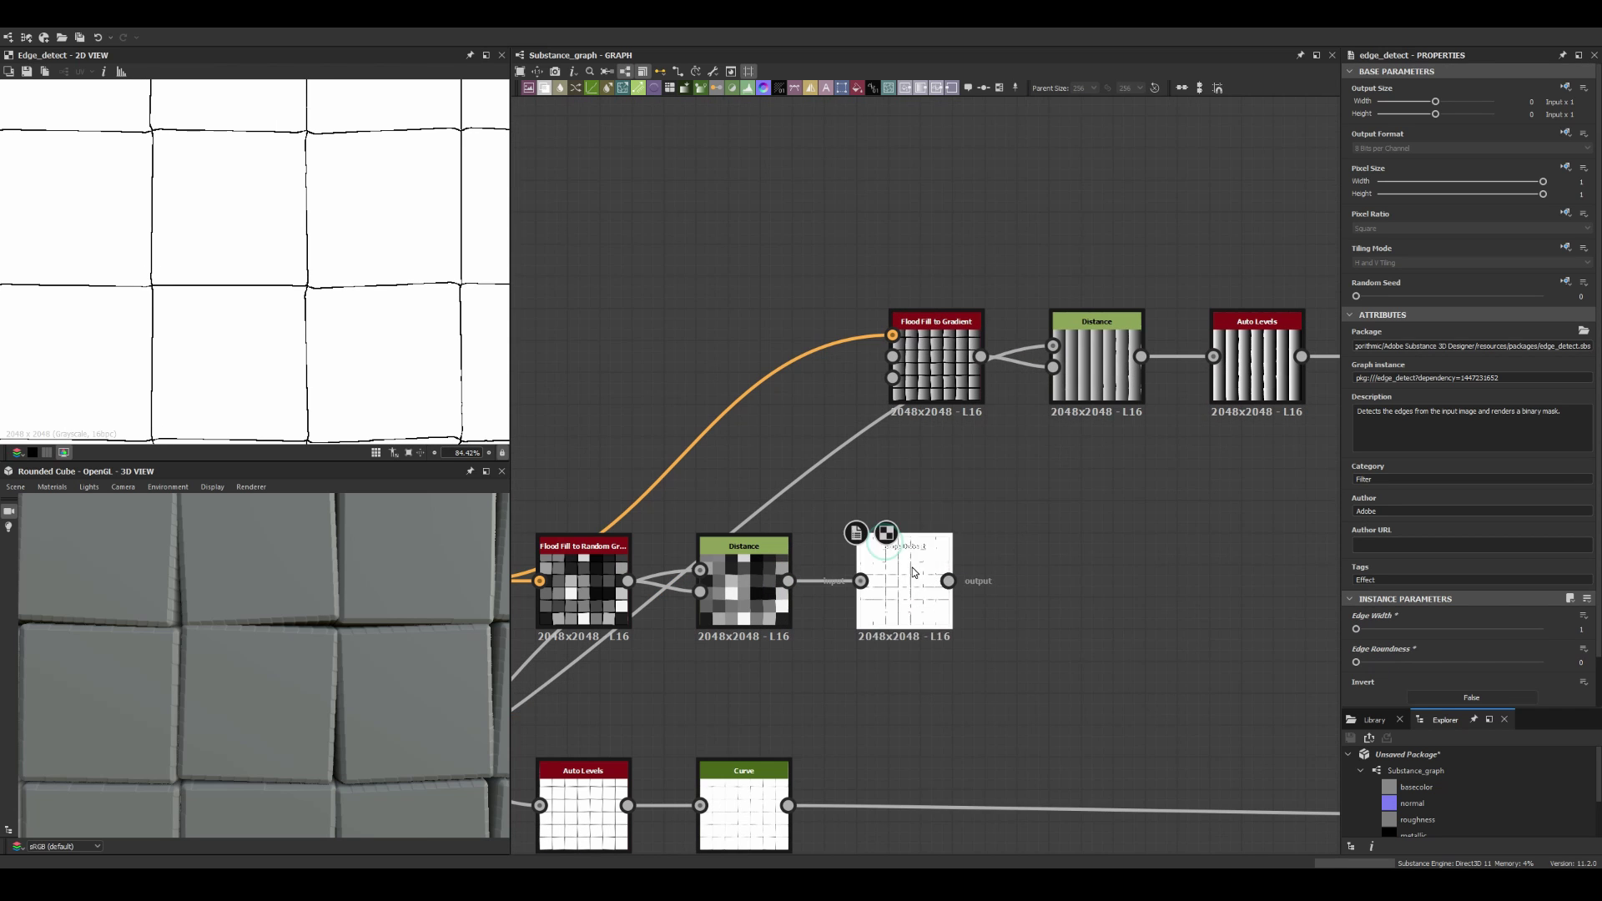
key("space")
type("flood fill")
key("Return")
Step: Preview the Levels output and inspect the Flood Fill to Gradient and Levels settings
scroll(894, 343, "down", 1)
middle_click_drag(894, 343, 682, 417)
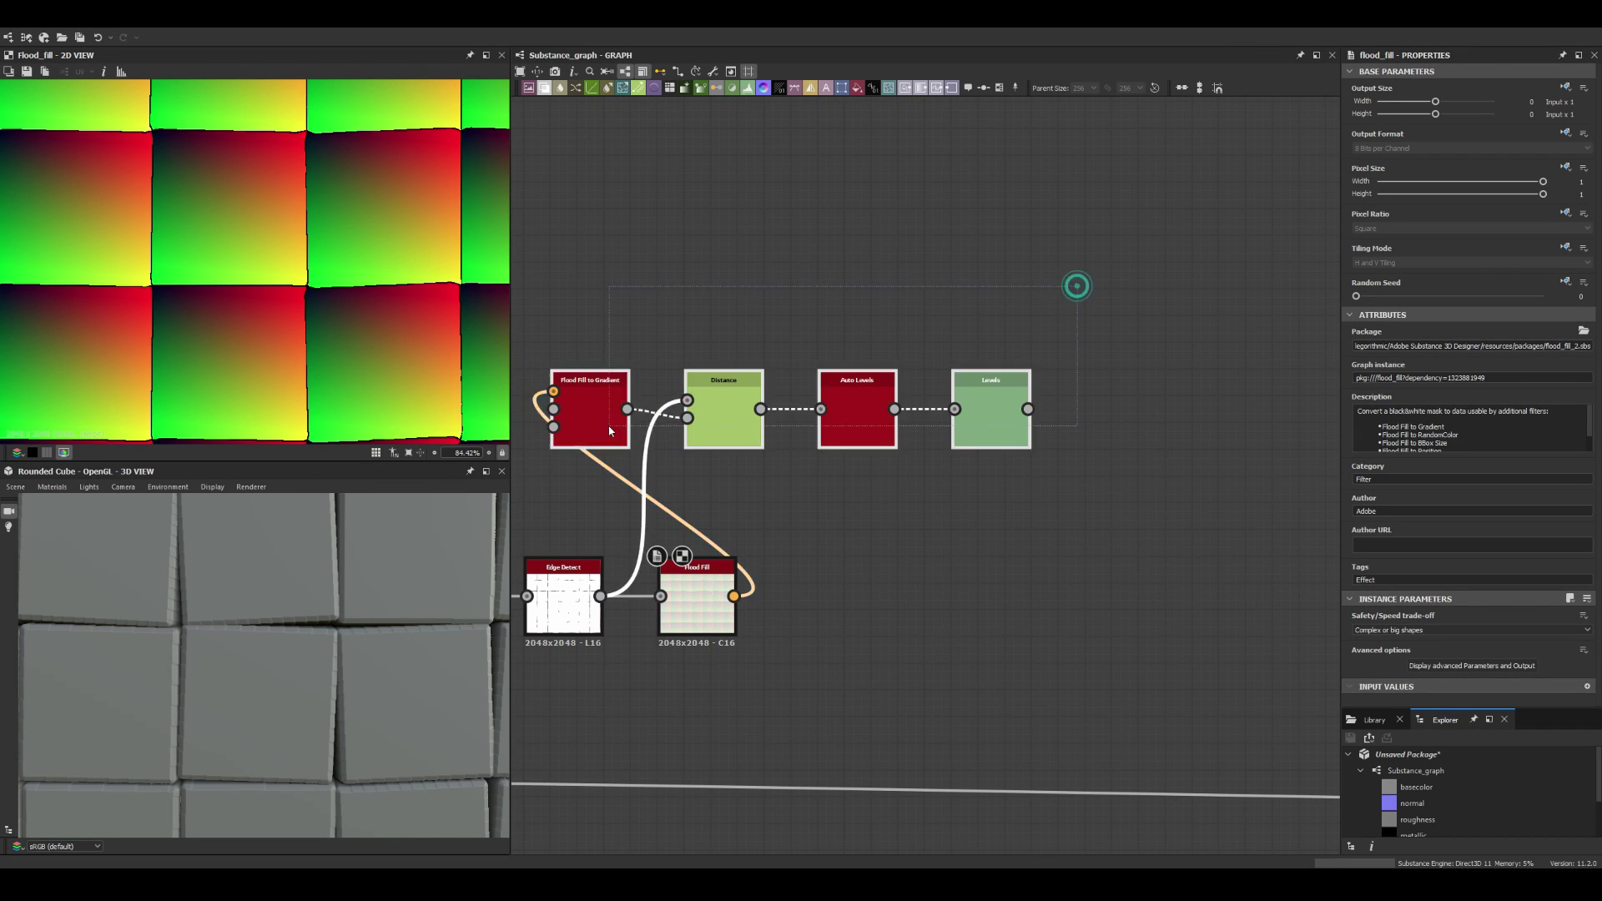
scroll(918, 518, "down", 2)
double_click(1103, 518)
scroll(1043, 510, "up", 2)
left_click(785, 537)
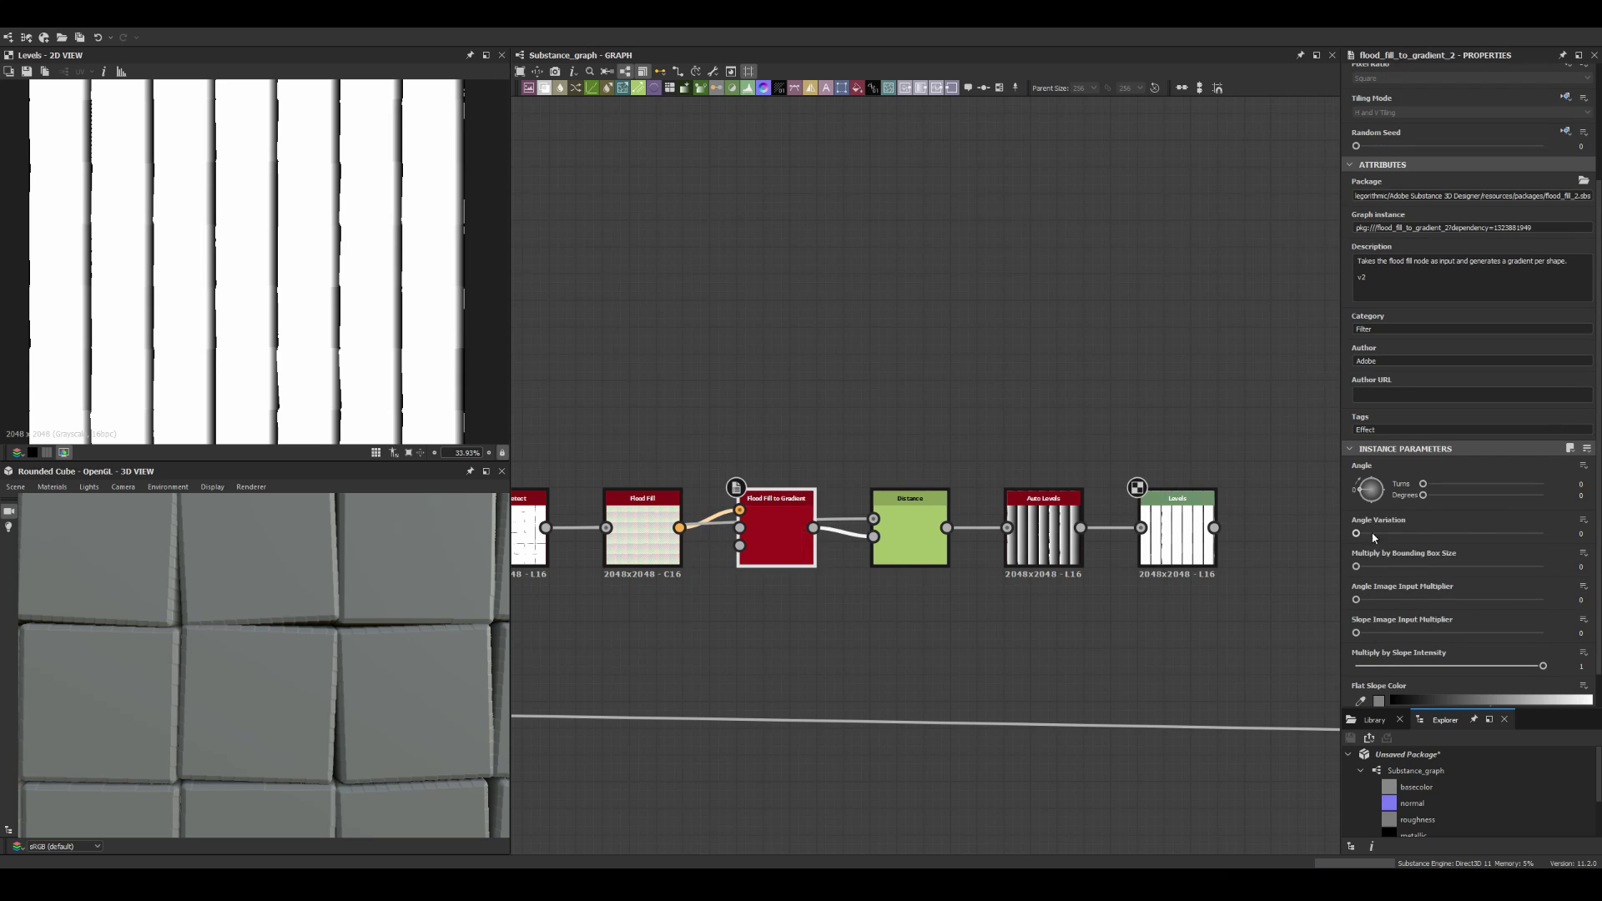
left_click(1177, 534)
scroll(1178, 534, "down", 1)
Step: Add a Blend node after the Curve set to Min (Darken)
left_click_drag(830, 530, 923, 482)
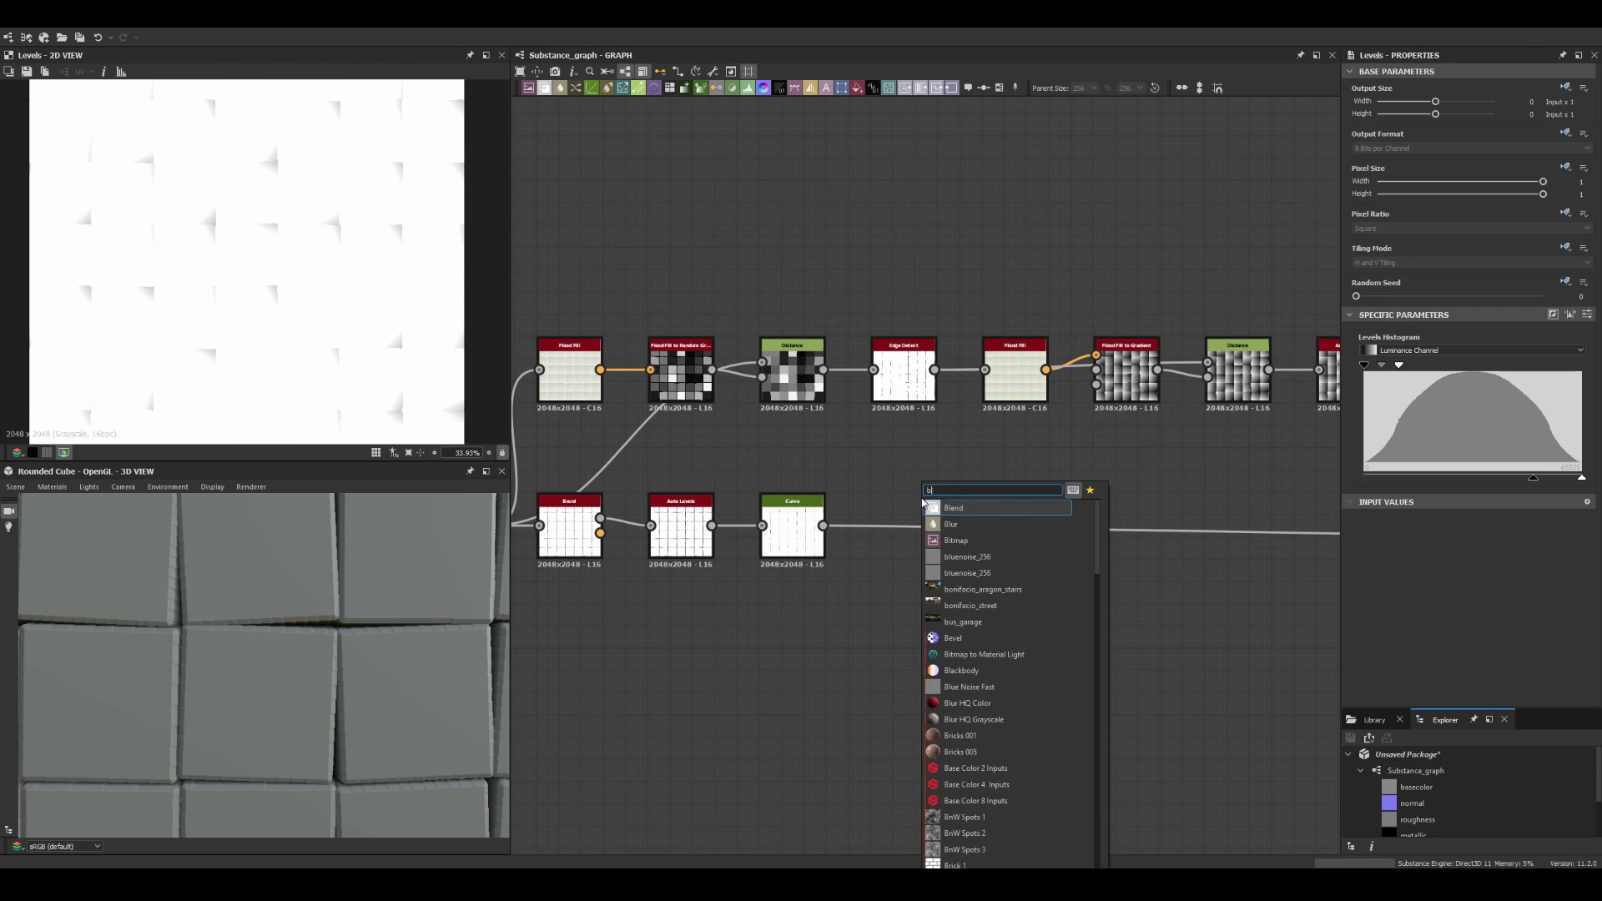
left_click(943, 501)
left_click(1427, 380)
left_click(1376, 438)
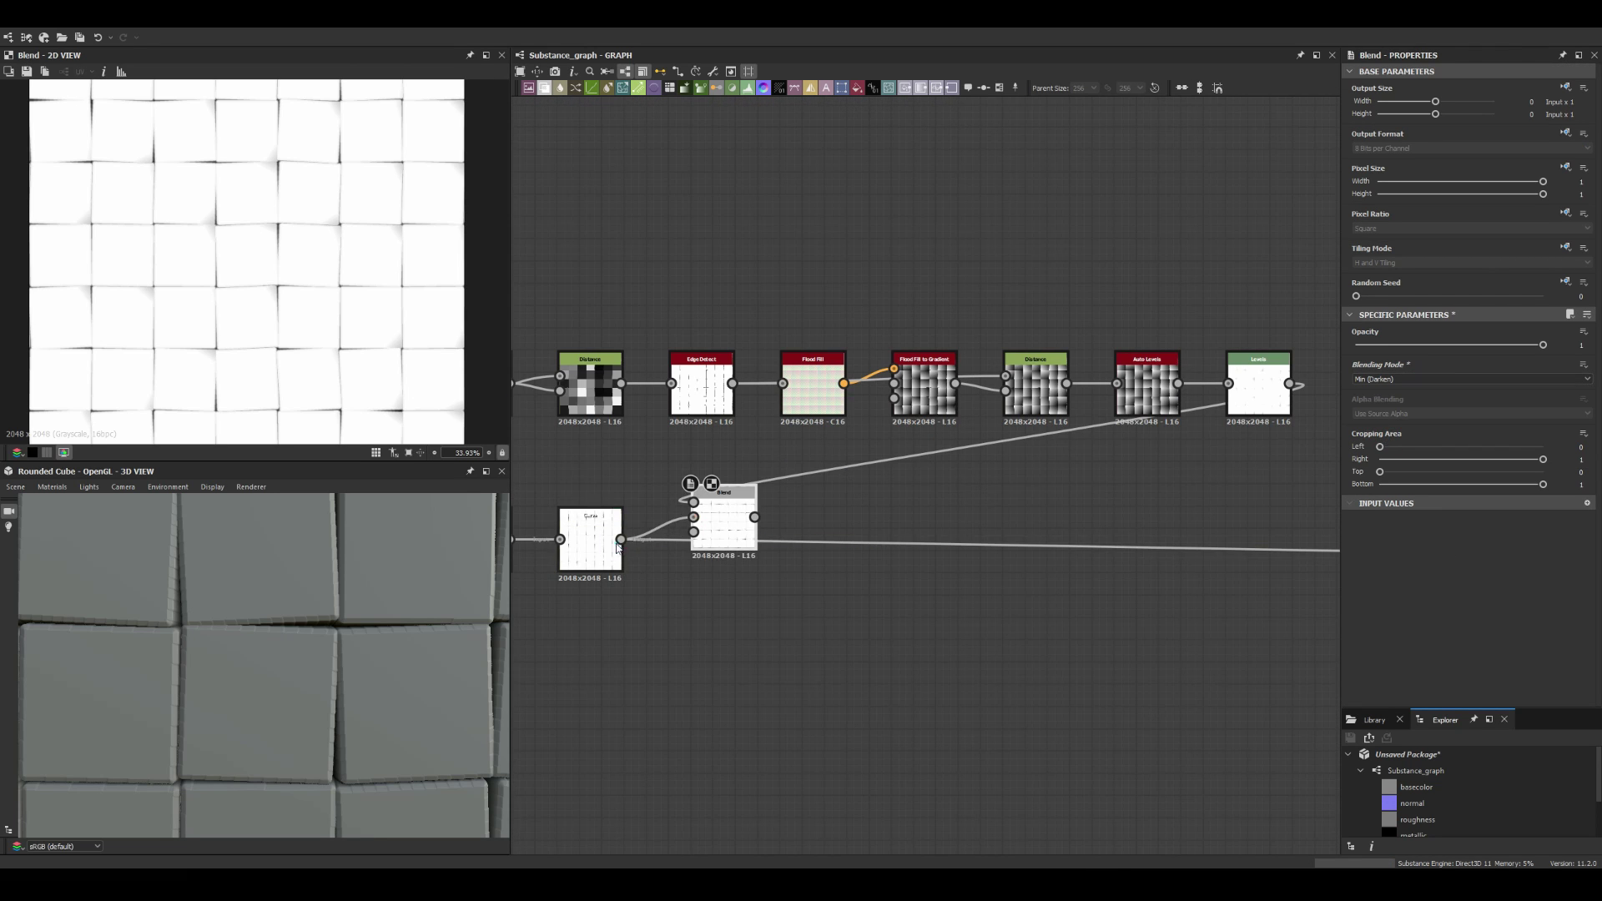
left_click_drag(308, 584, 368, 584)
scroll(391, 584, "down", 3)
scroll(1147, 433, "up", 2)
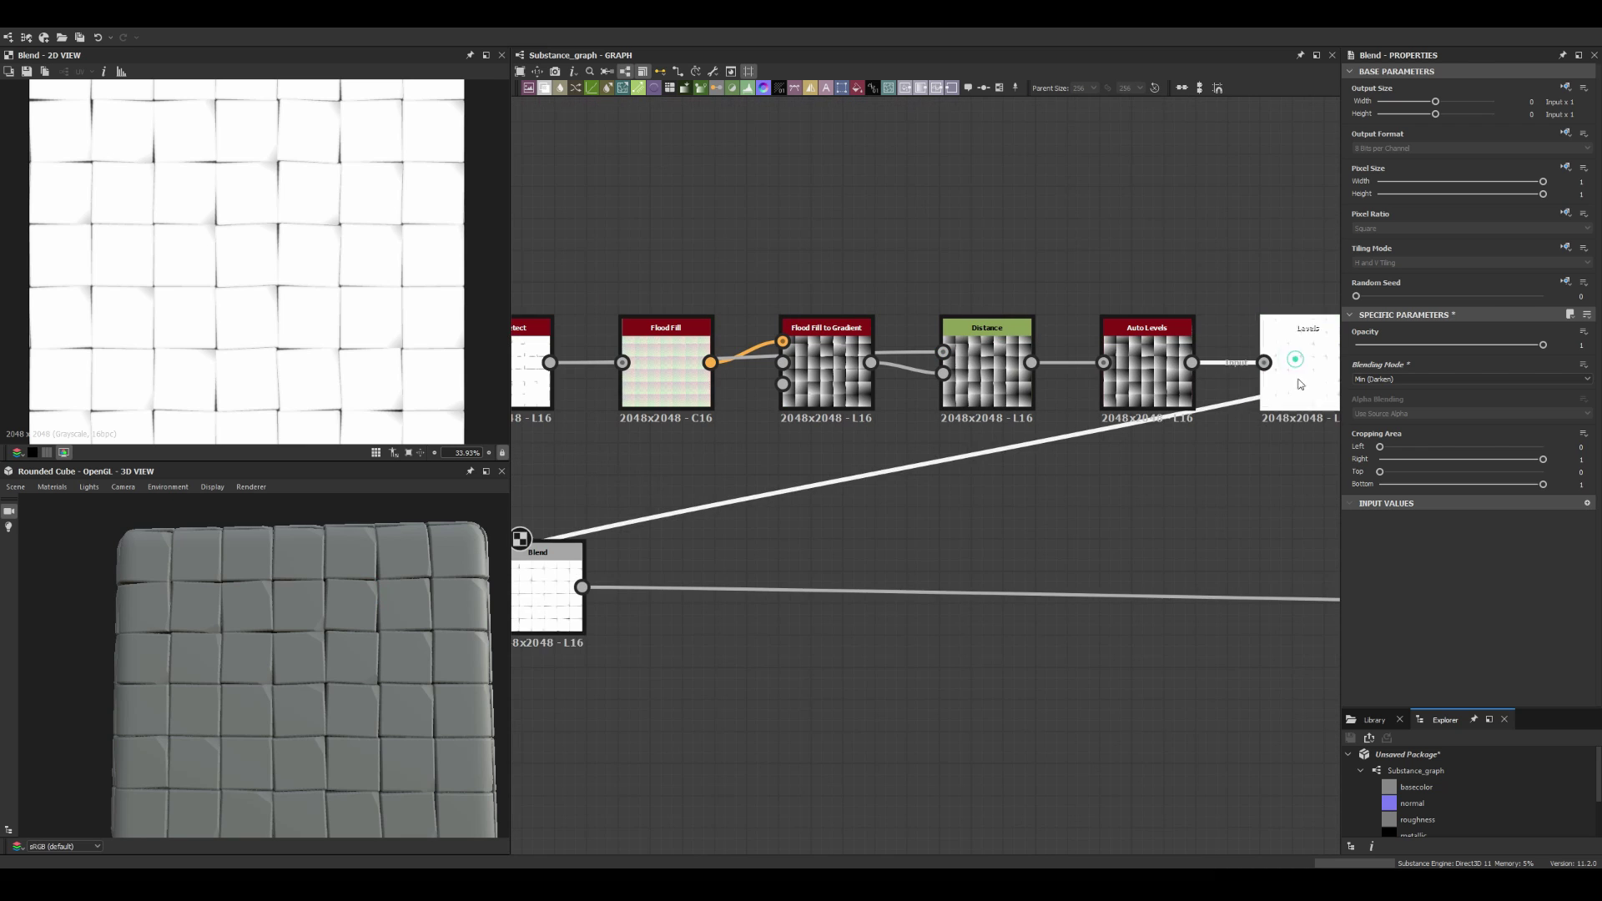
Step: Slightly lower the Flood Fill to Gradient Angle Variation and preview the gradient chain
left_click(1298, 376)
left_click(826, 375)
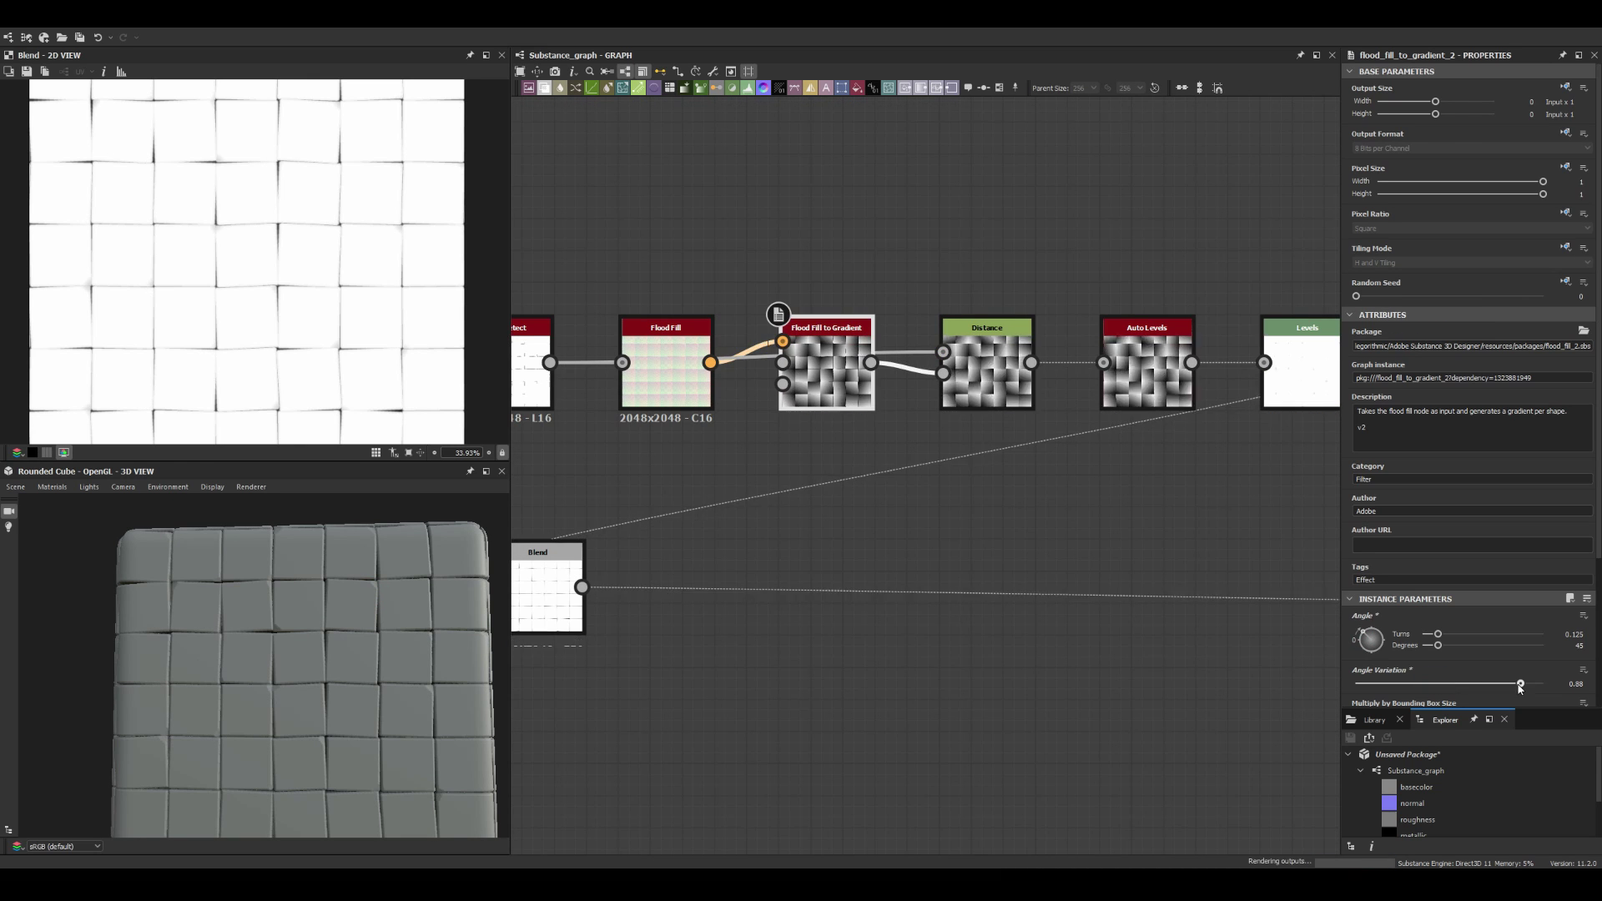
left_click_drag(1520, 684, 1515, 683)
scroll(752, 565, "down", 2)
scroll(835, 501, "down", 2)
left_click_drag(1127, 337, 832, 473)
double_click(843, 385)
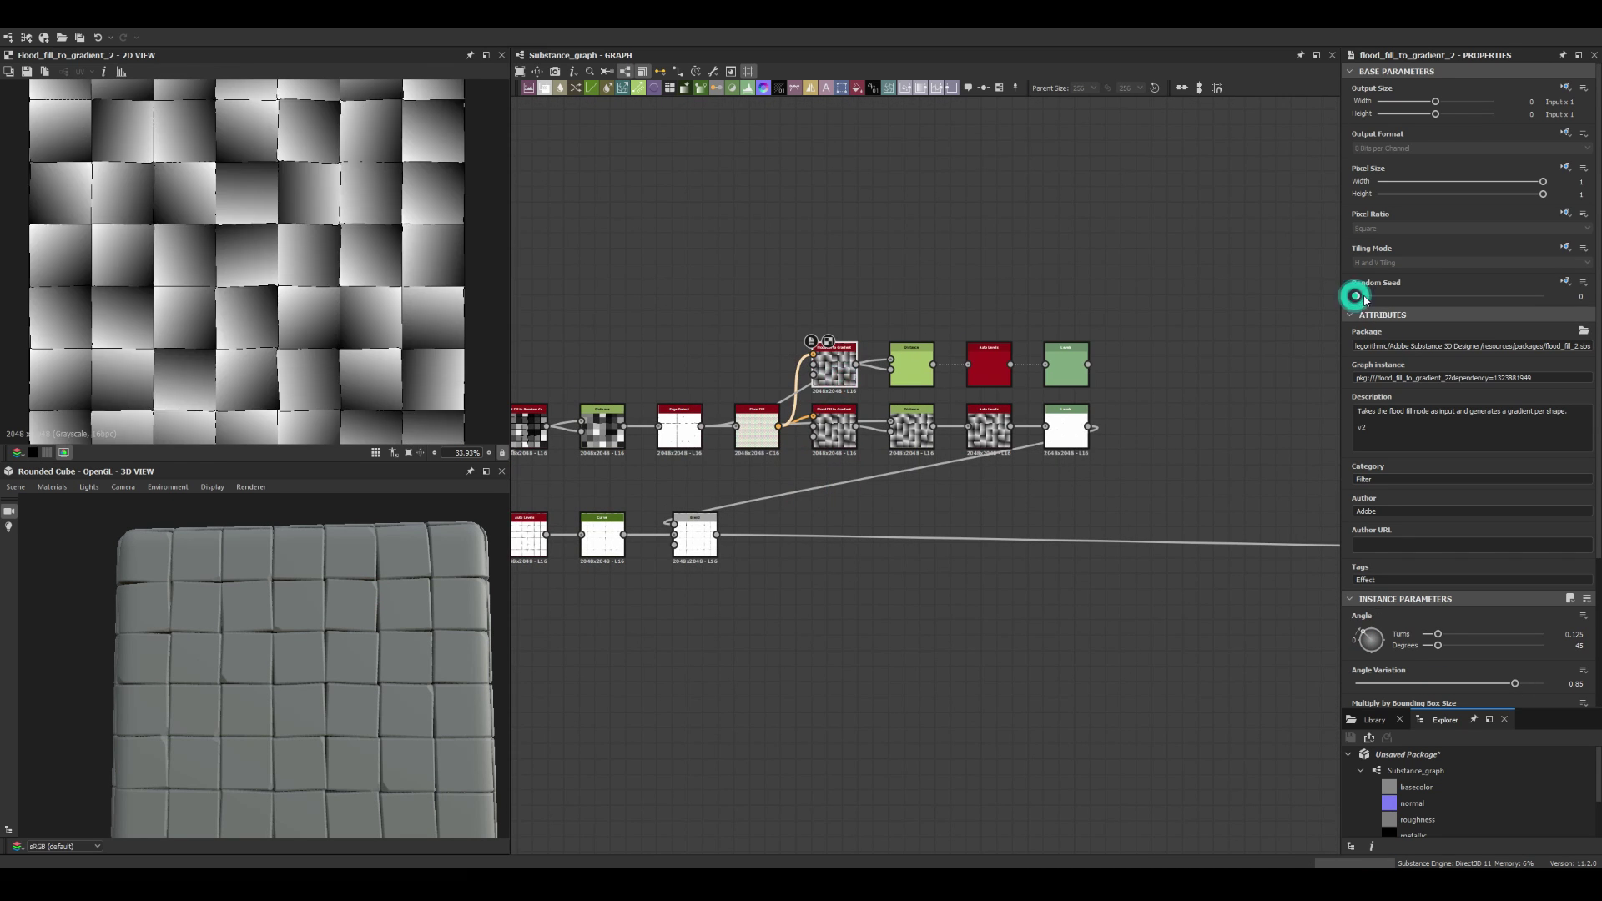
Step: Duplicate the Blend and wire the duplicated Levels chain into the second Blend
left_click_drag(695, 534, 1190, 534)
key("ctrl+d")
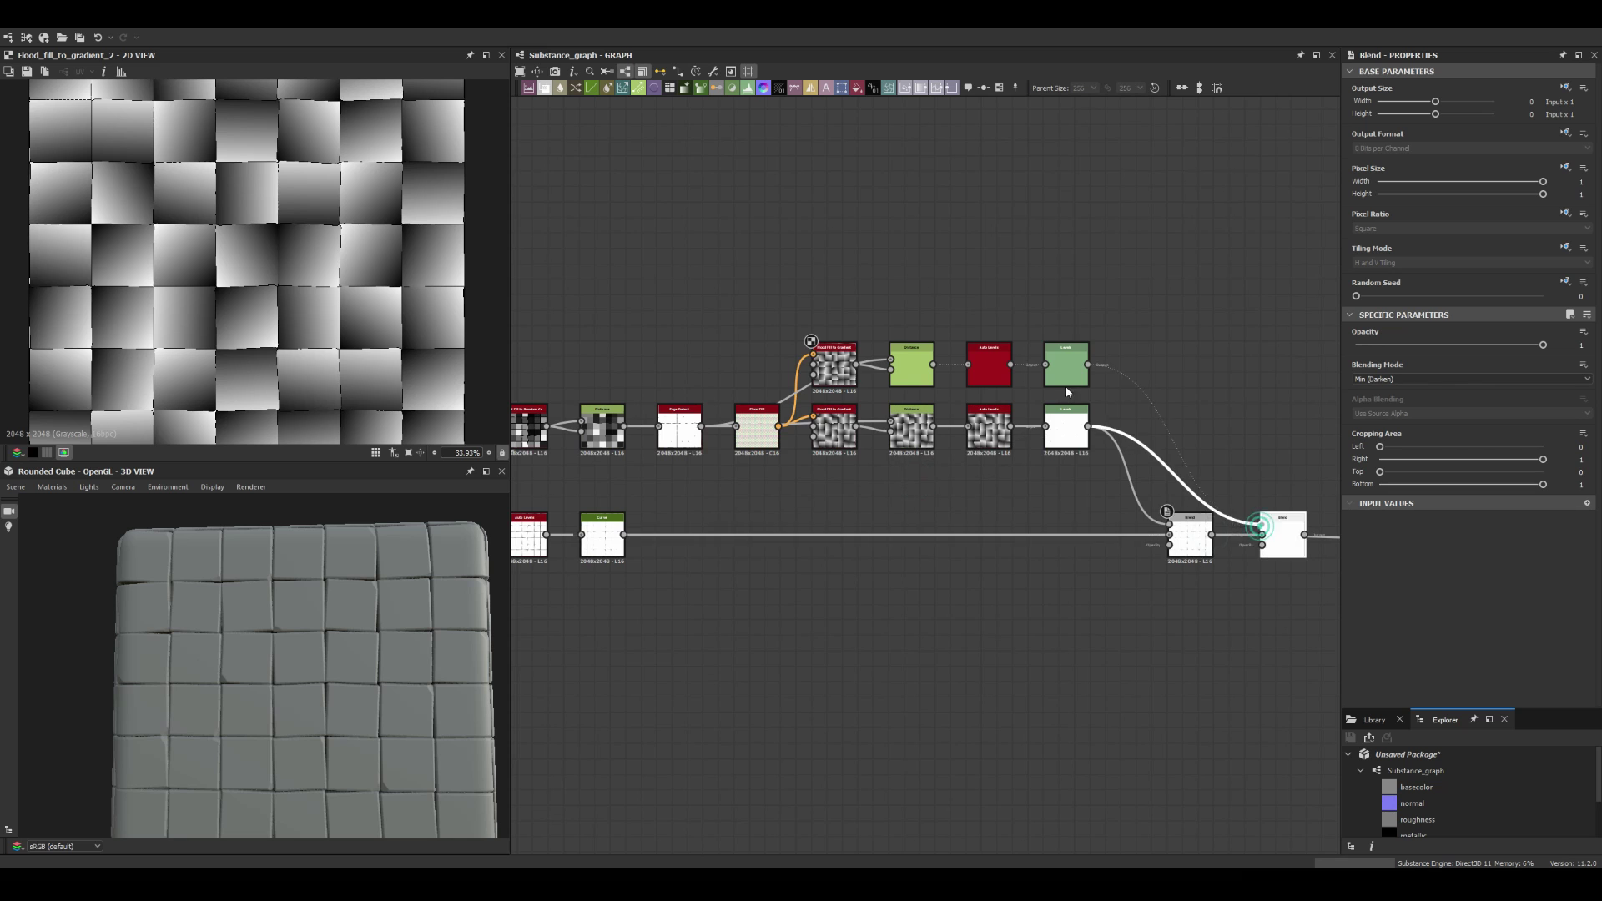
middle_click_drag(1067, 393, 860, 359)
double_click(1076, 501)
left_click_drag(358, 604, 354, 579)
scroll(923, 258, "up", 1)
left_click_drag(601, 265, 565, 266)
double_click(842, 338)
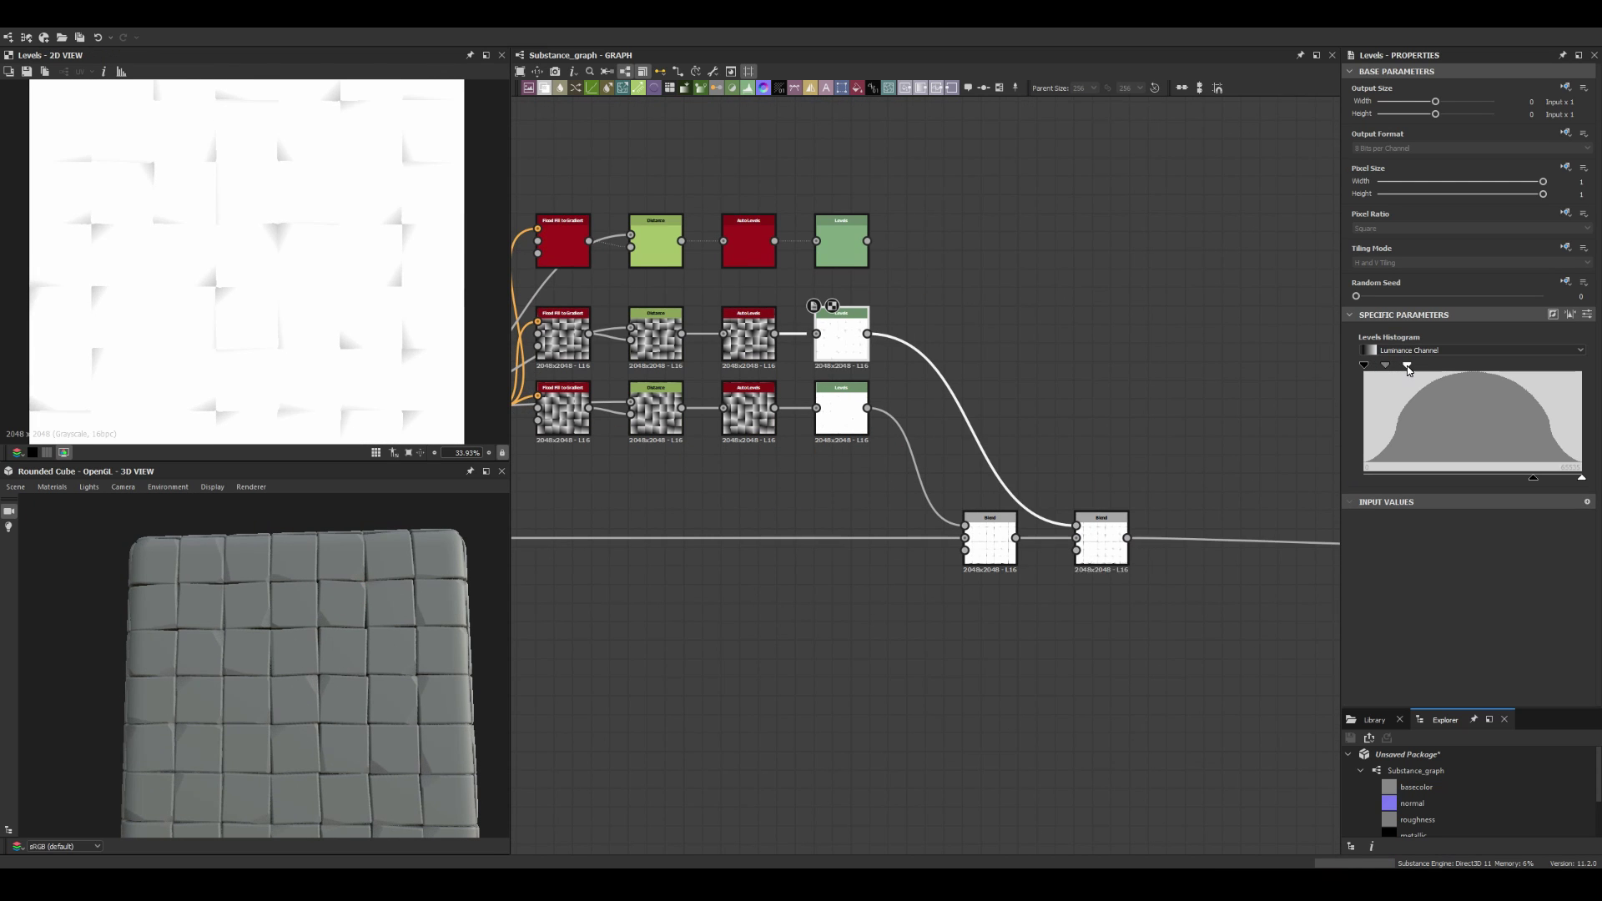
scroll(831, 336, "down", 2)
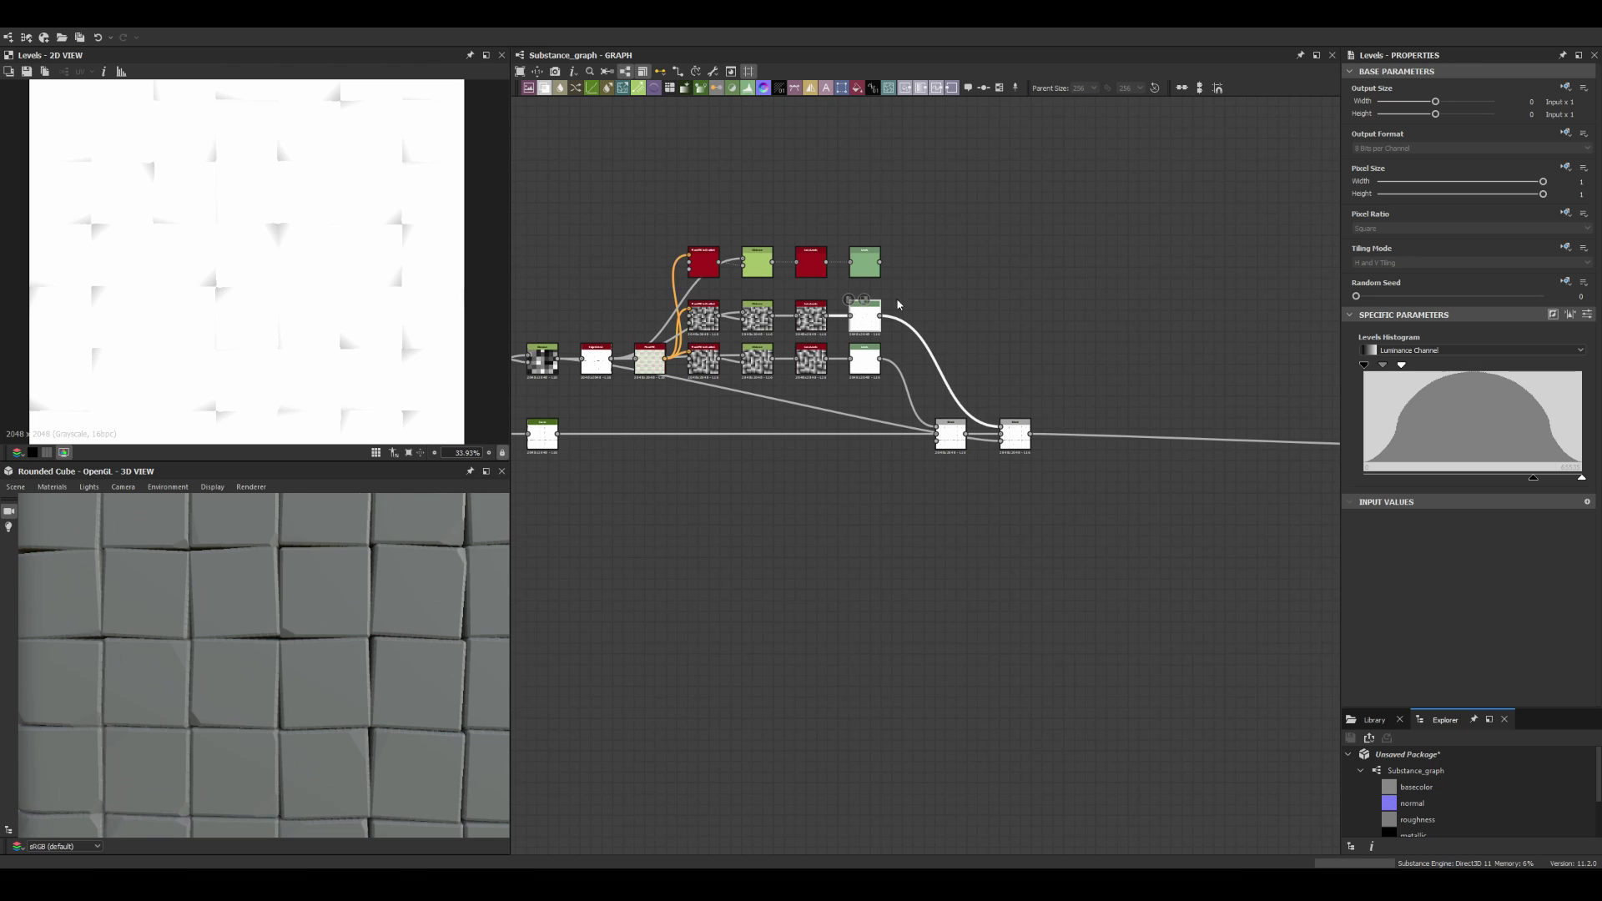
Step: Adjust the Levels highlight input and lower its maximum output
left_click_drag(1403, 366, 1442, 368)
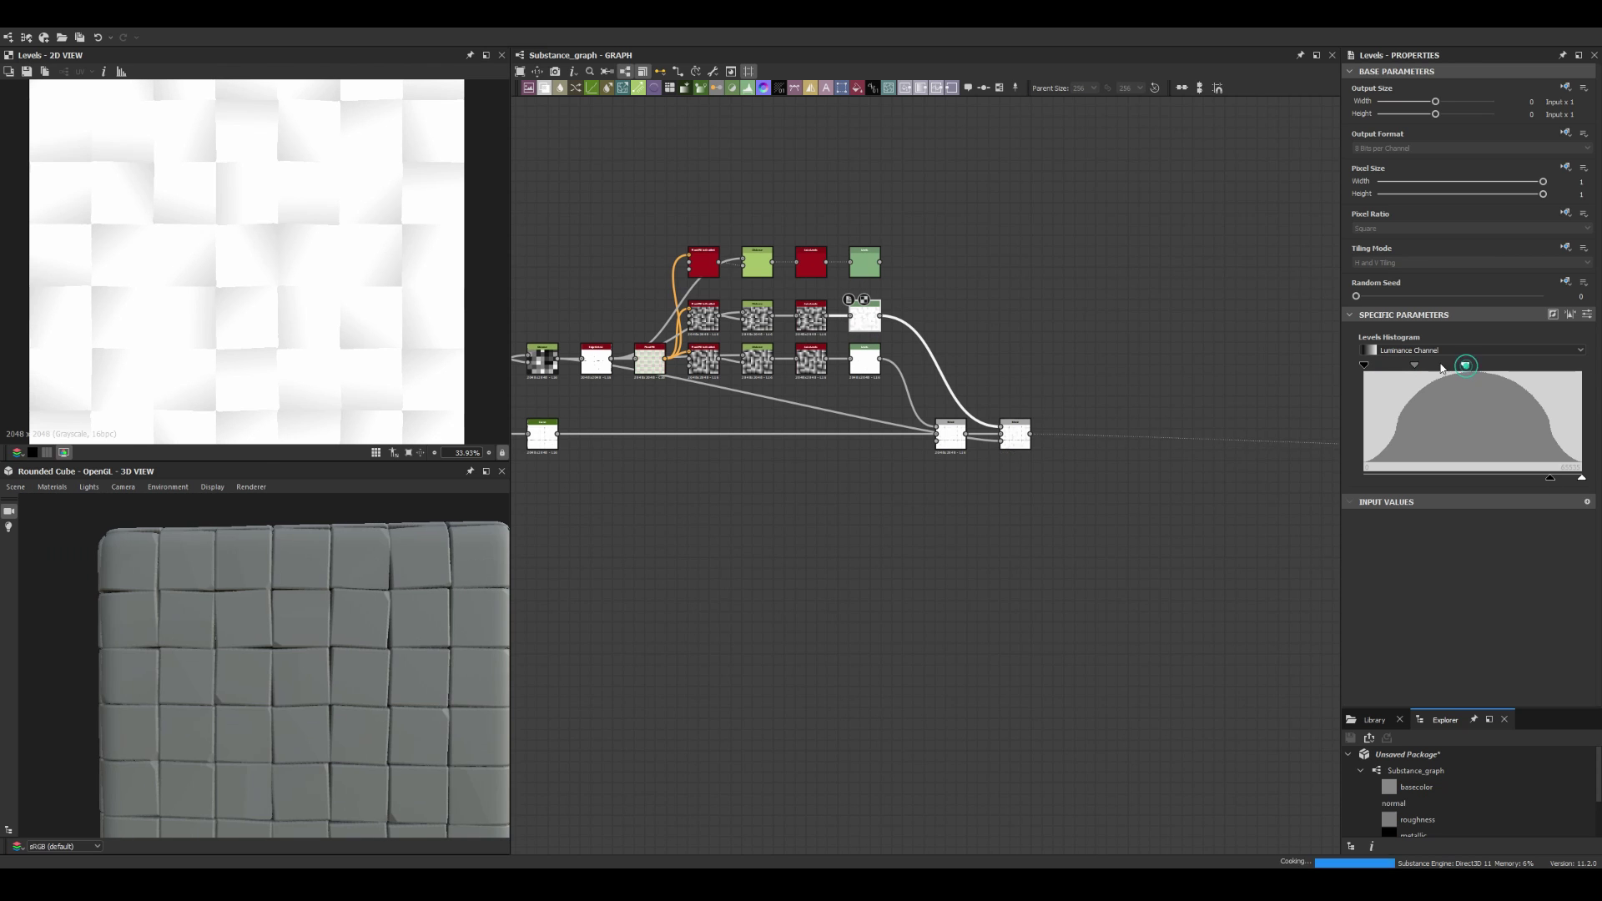
left_click_drag(1550, 477, 1400, 479)
left_click_drag(1428, 366, 1392, 366)
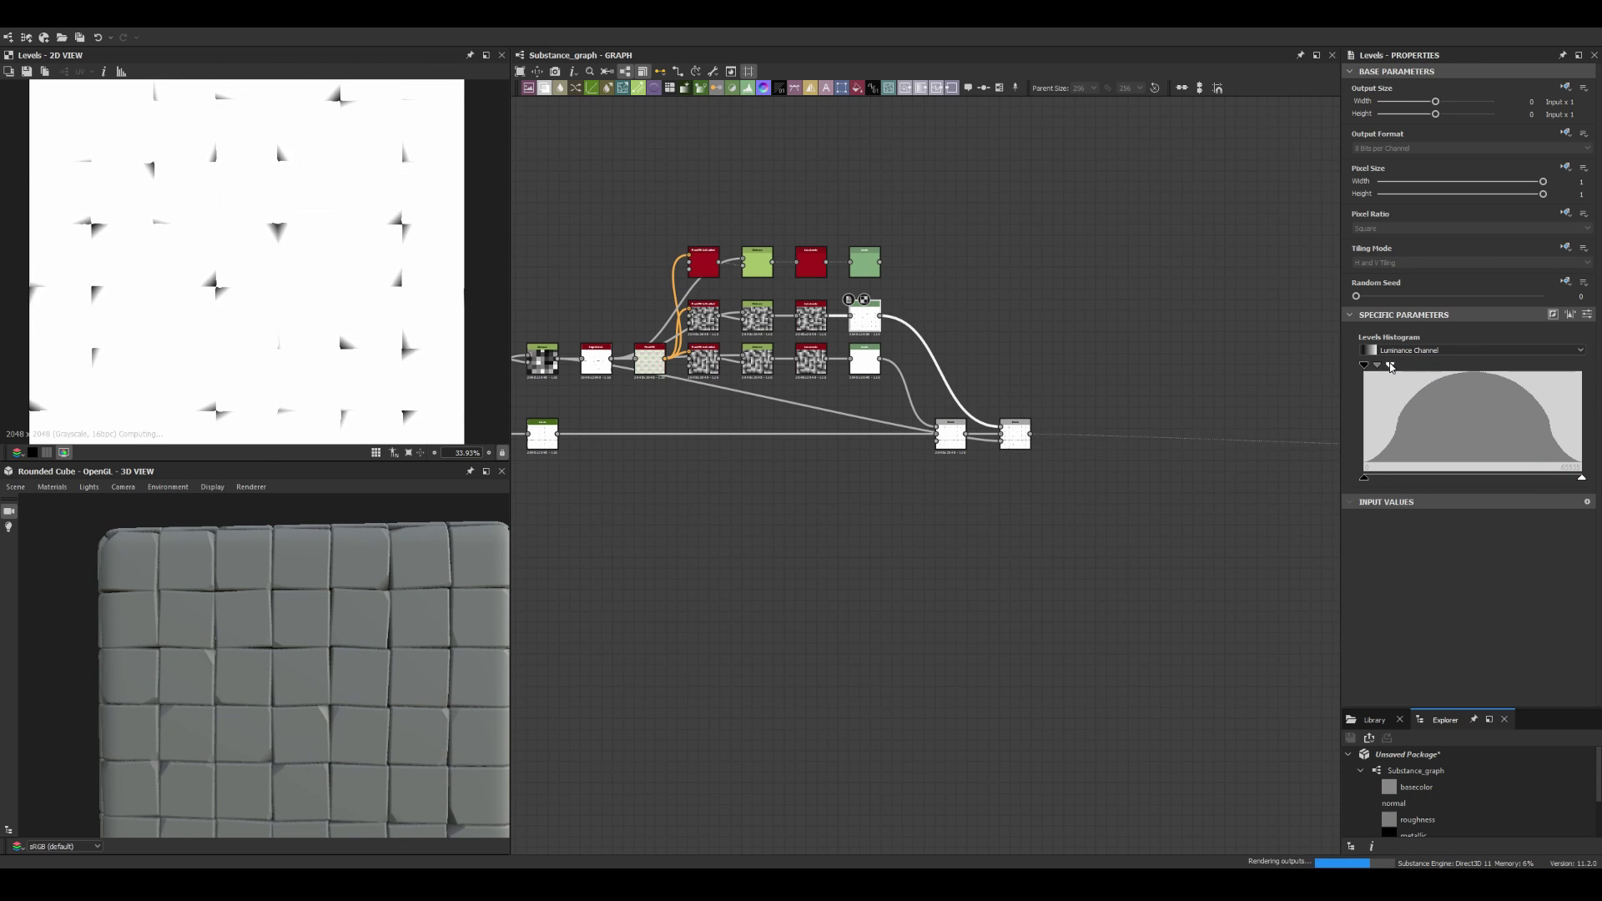
scroll(404, 683, "up", 3)
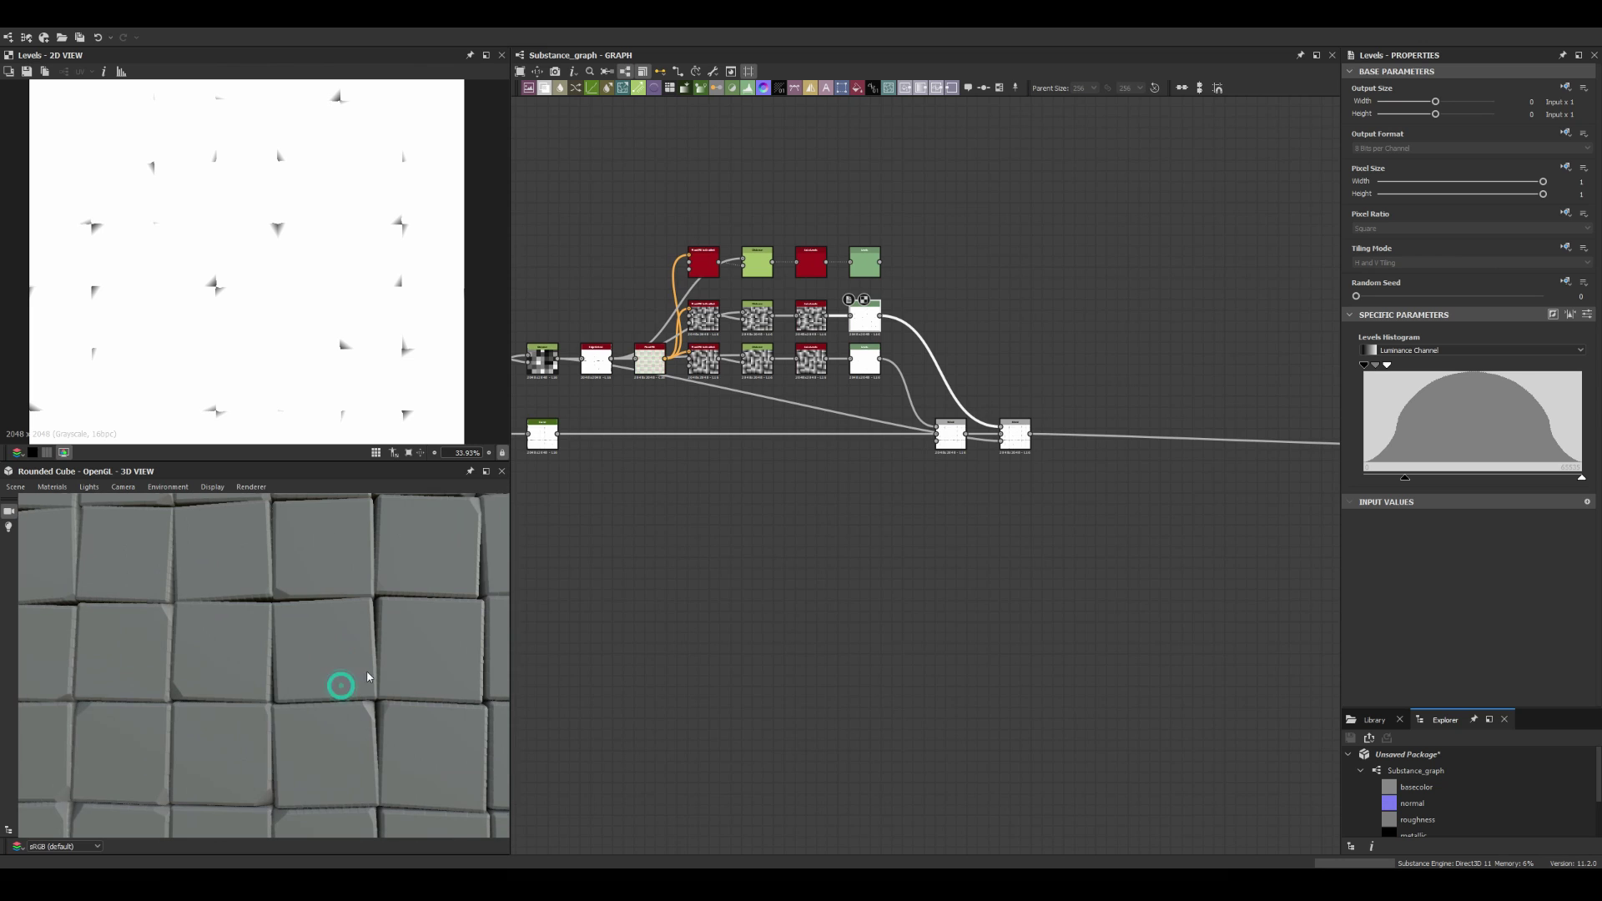
scroll(857, 305, "up", 3)
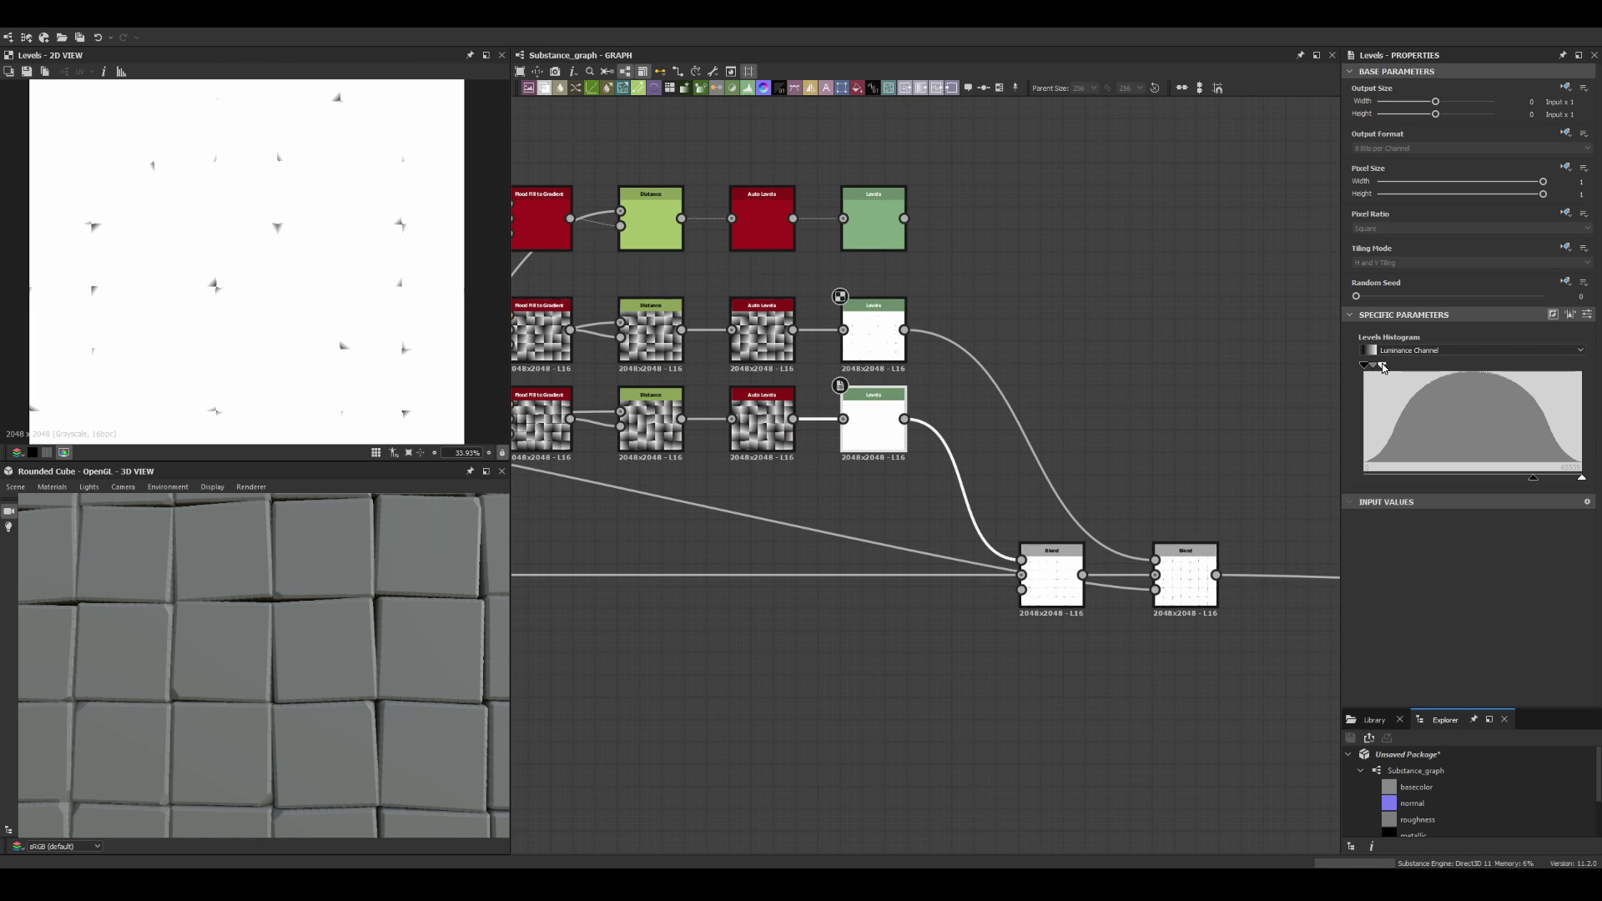
Step: Paste a third Min (Darken) Blend and check the gradient, Blend and Levels settings
key("f")
scroll(913, 468, "up", 2)
key("ctrl+v")
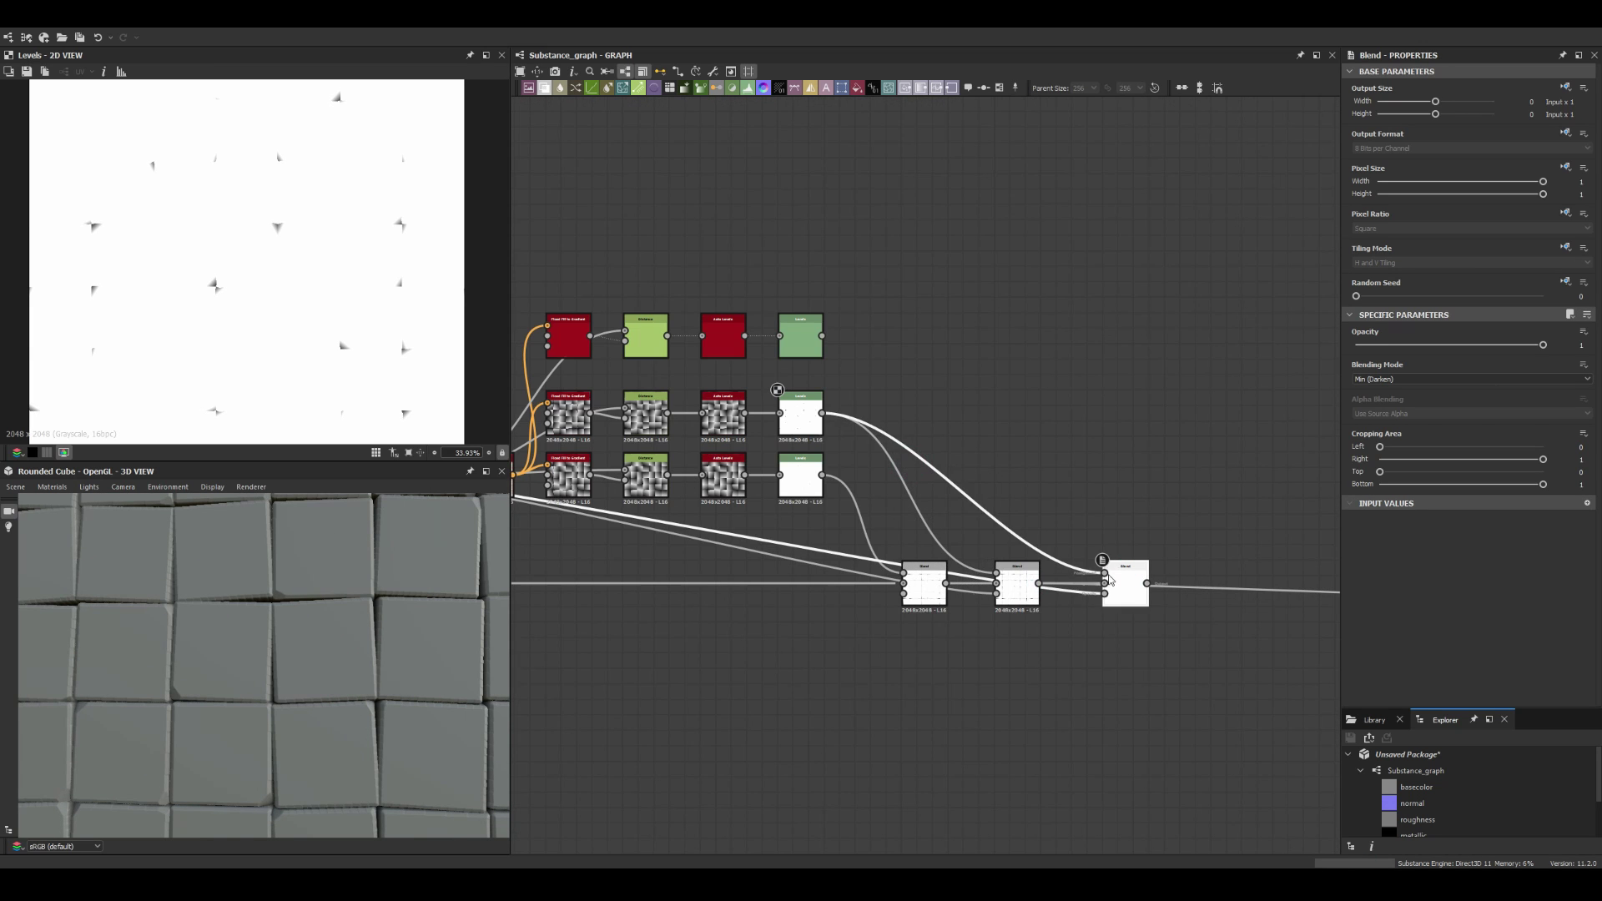
left_click(585, 349)
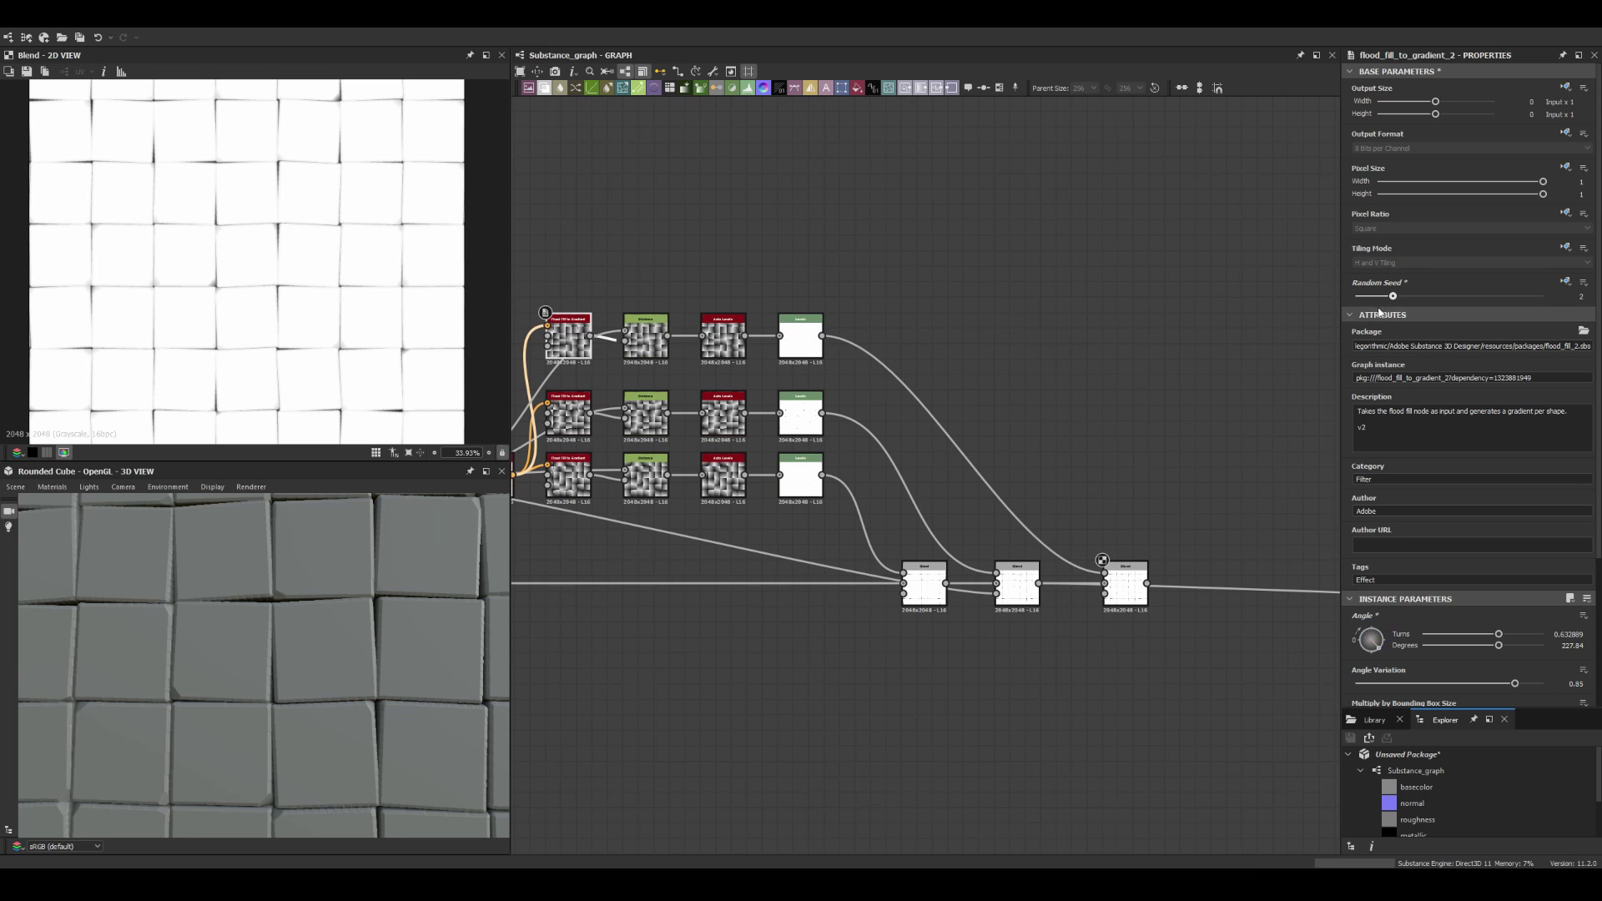
left_click(1140, 587)
left_click(801, 338)
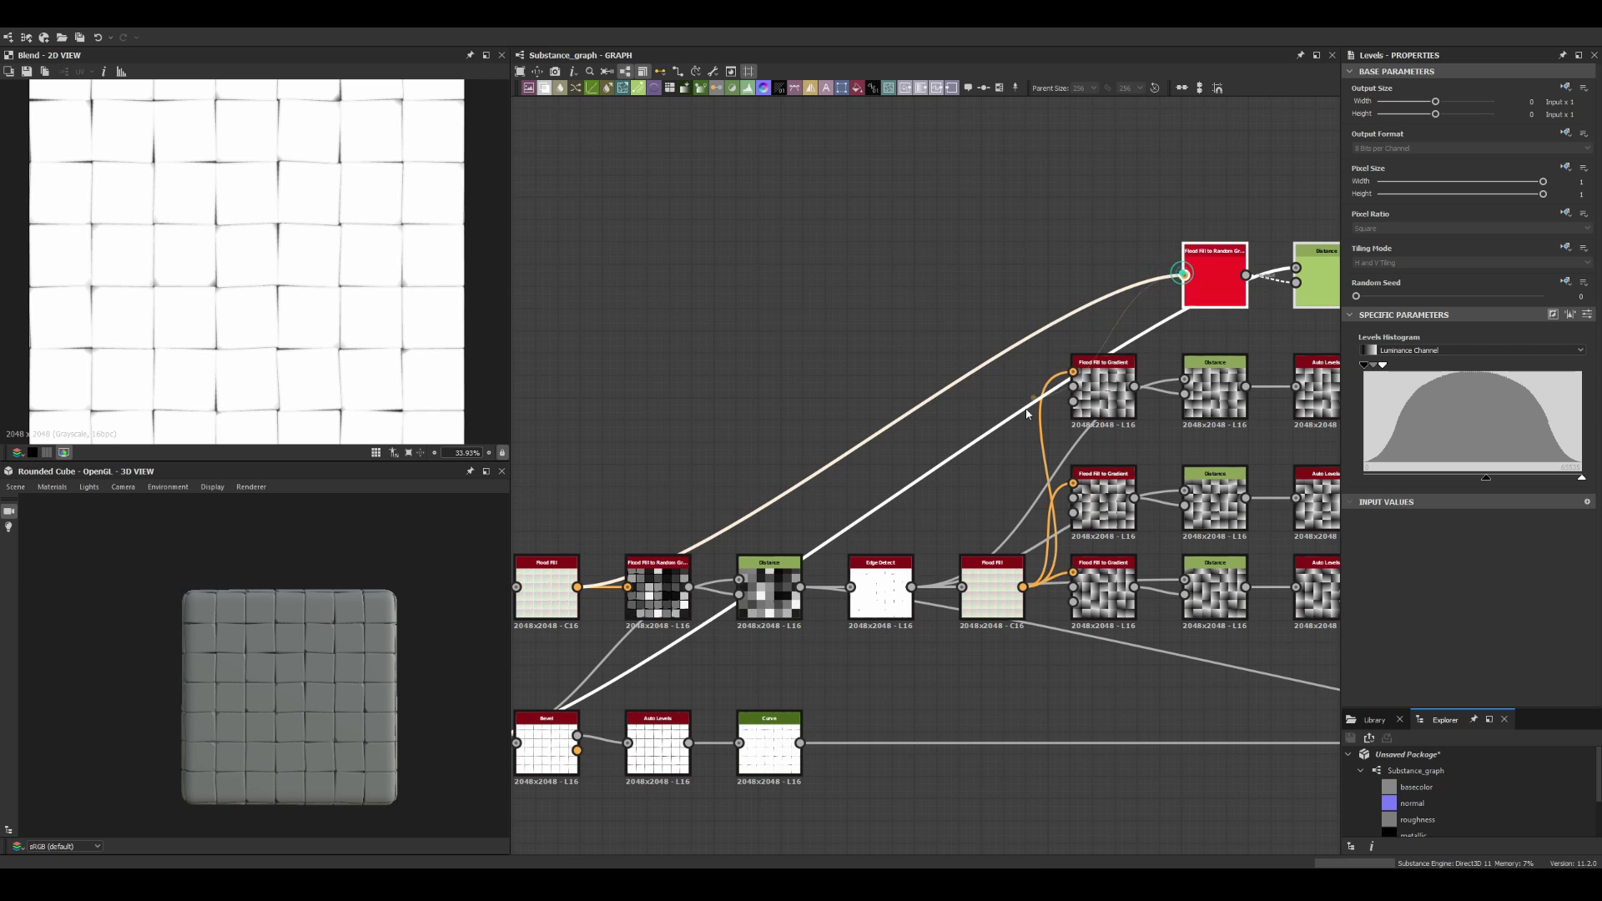
Step: Preview the Flood Fill, Levels and final Blend outputs of the height stack
scroll(1307, 265, "down", 3)
middle_click_drag(1201, 601, 1081, 601)
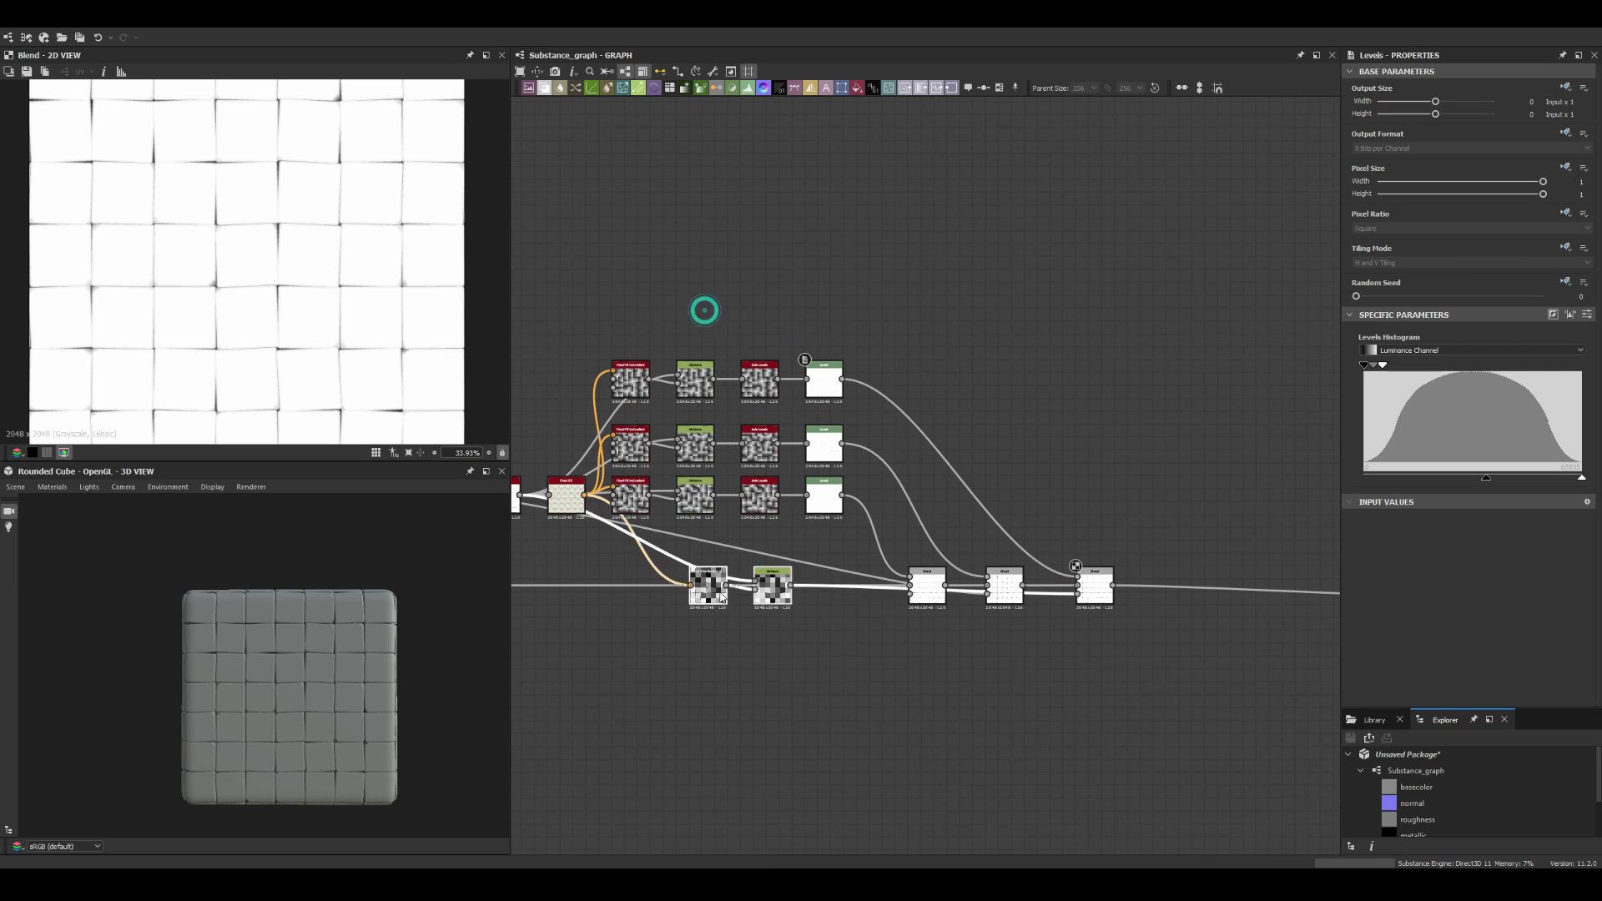
left_click(1080, 587)
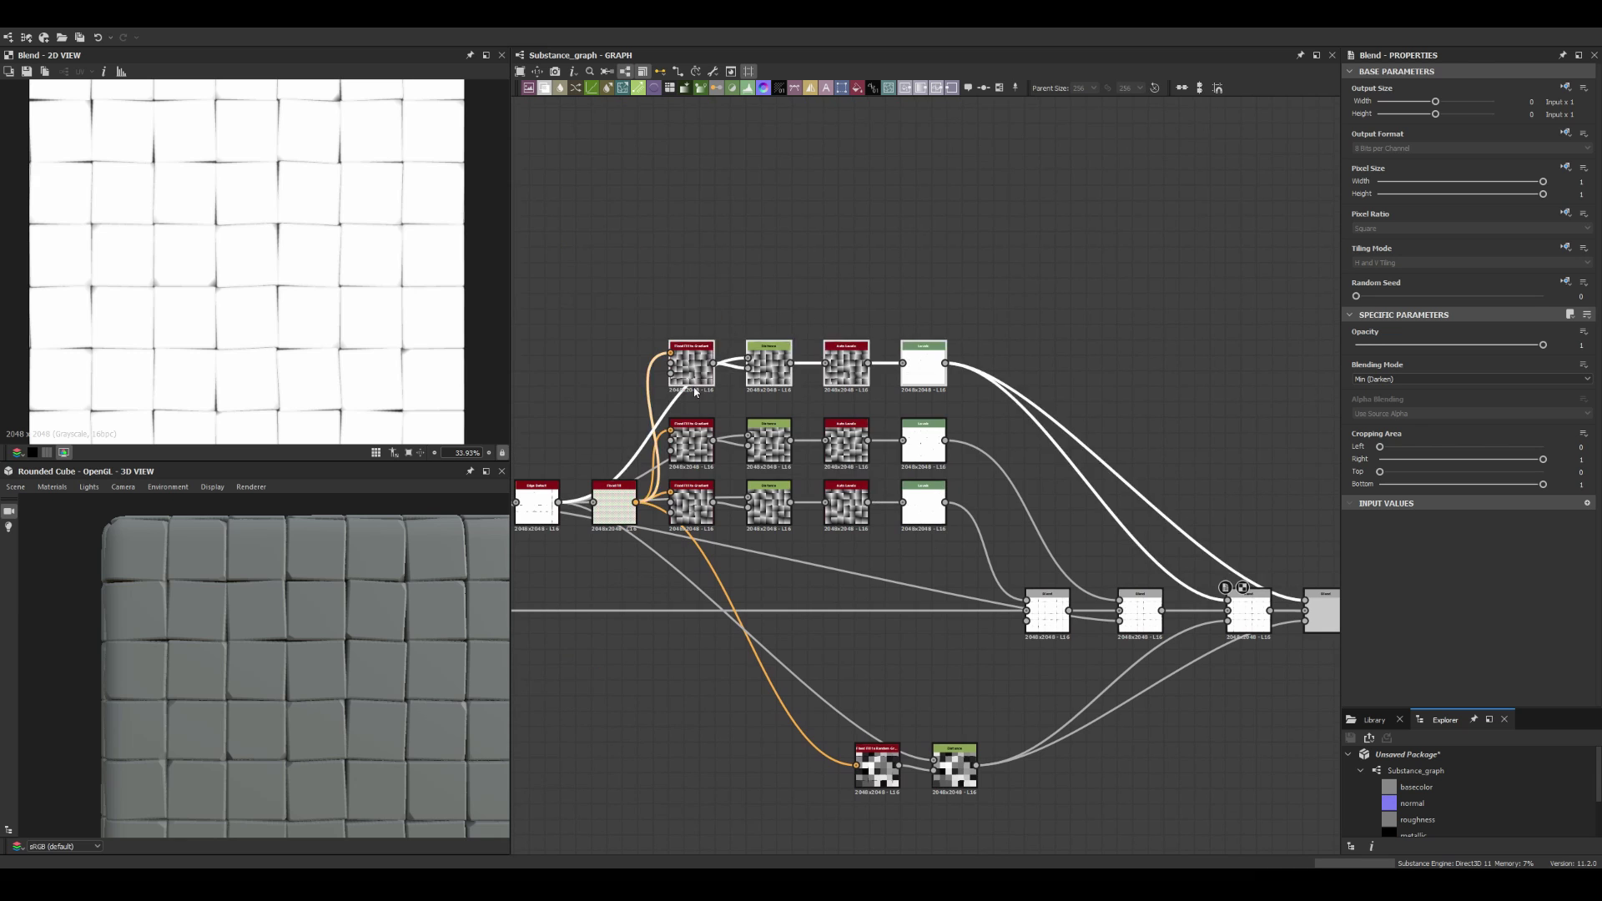
double_click(683, 278)
double_click(926, 284)
middle_click_drag(944, 288, 695, 288)
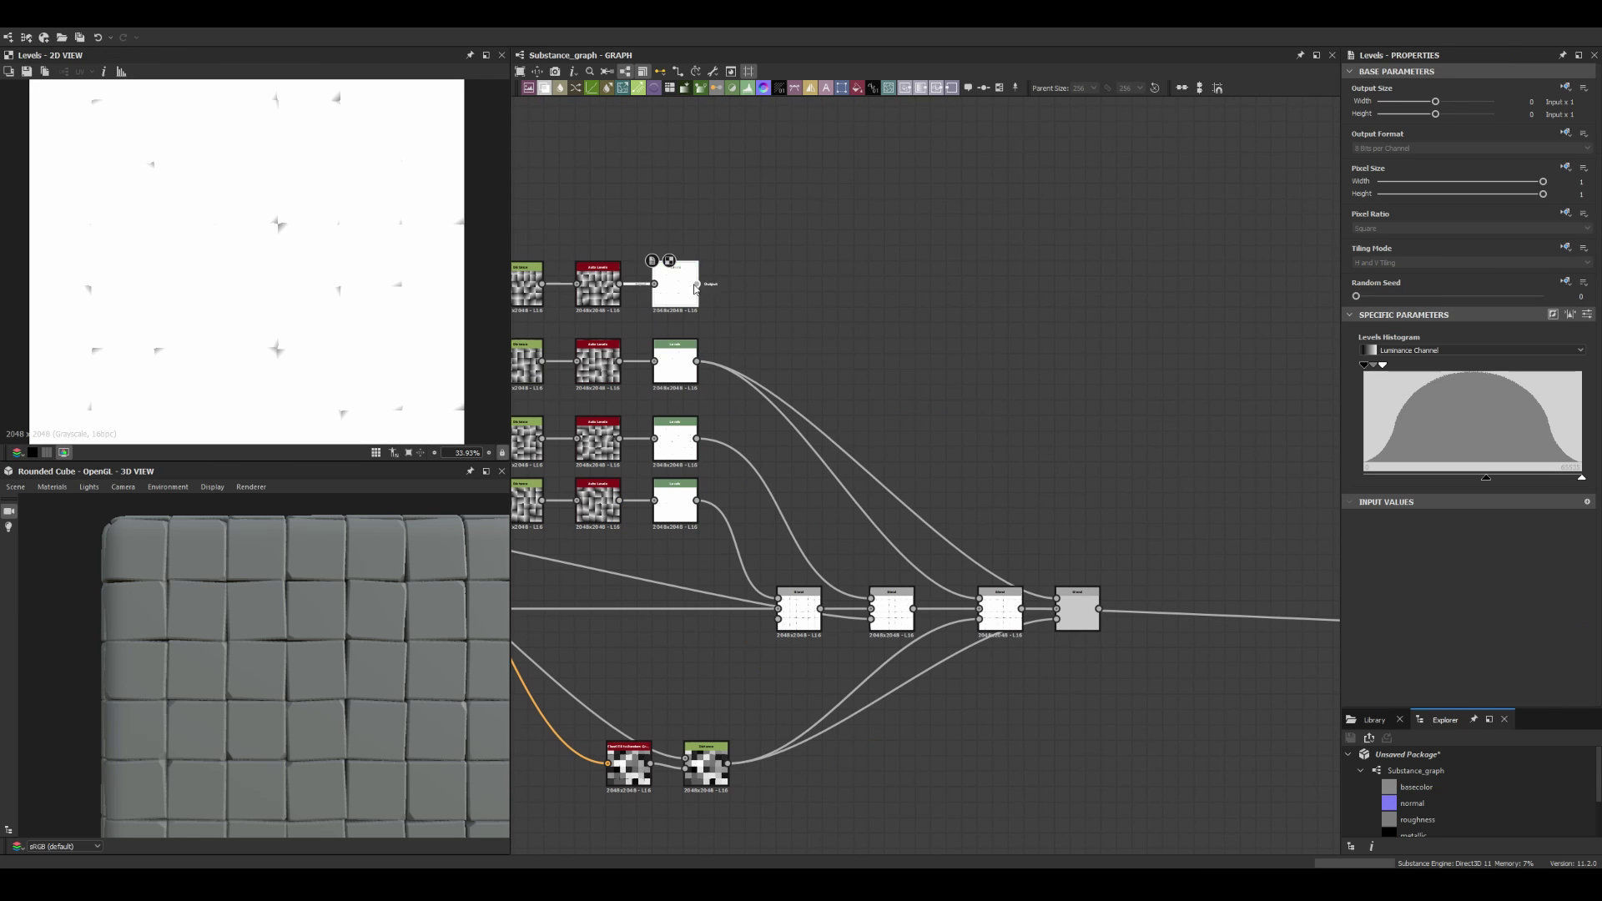
double_click(1077, 613)
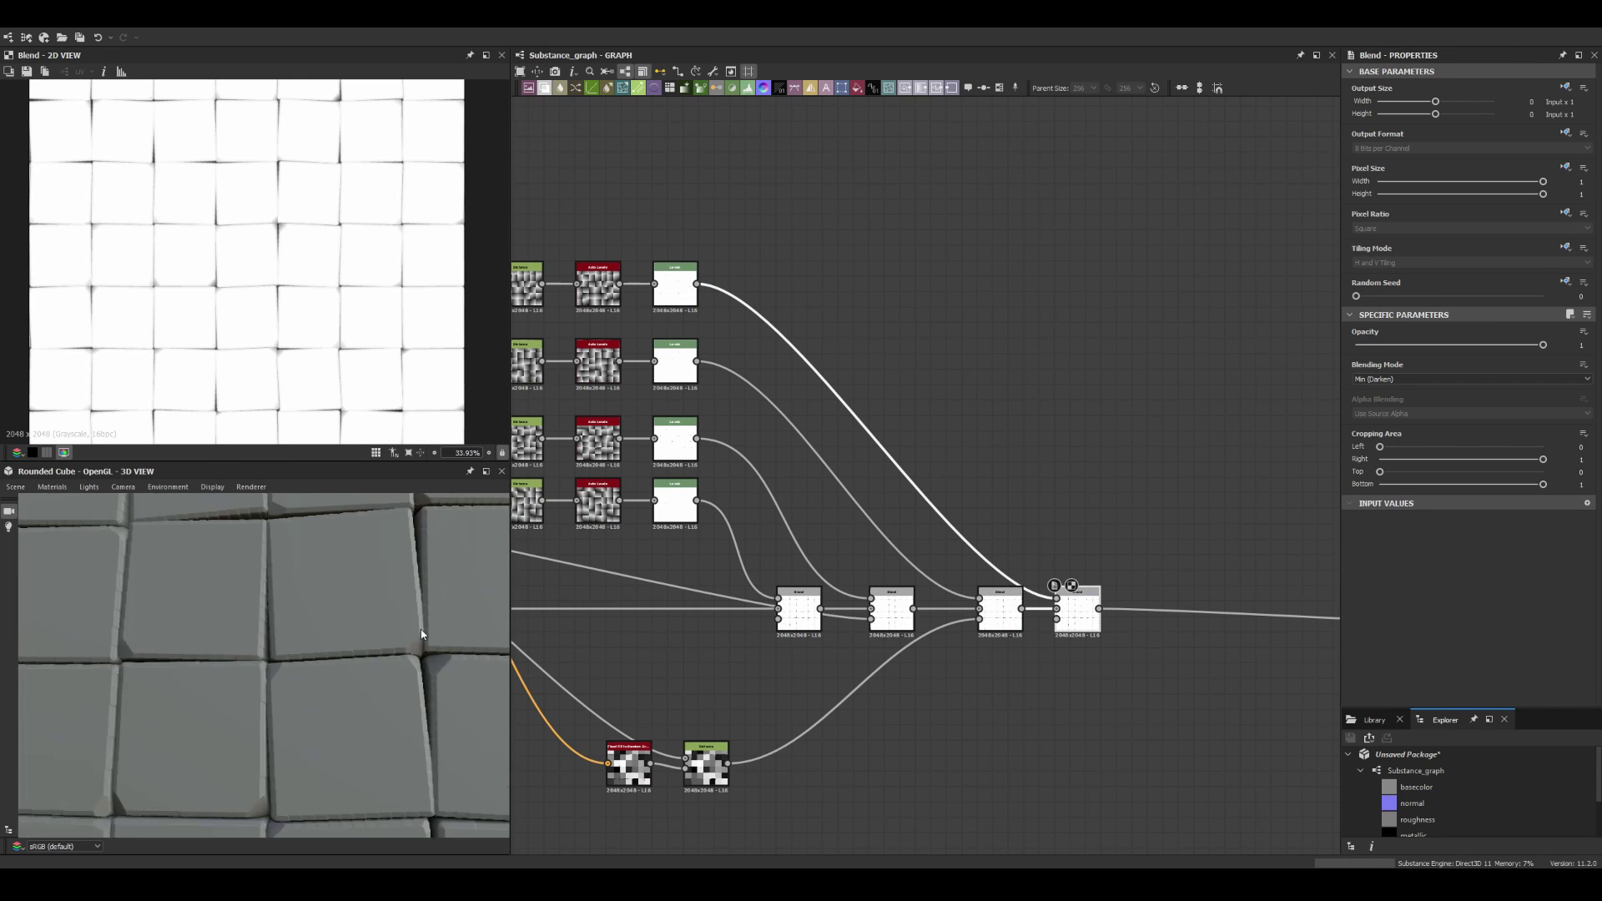
scroll(421, 629, "down", 5)
middle_click_drag(584, 834, 832, 453)
Step: Duplicate the Tile Sampler and set its Y Amount to 1 for stripes
double_click(830, 454)
key("ctrl+c")
key("ctrl+v")
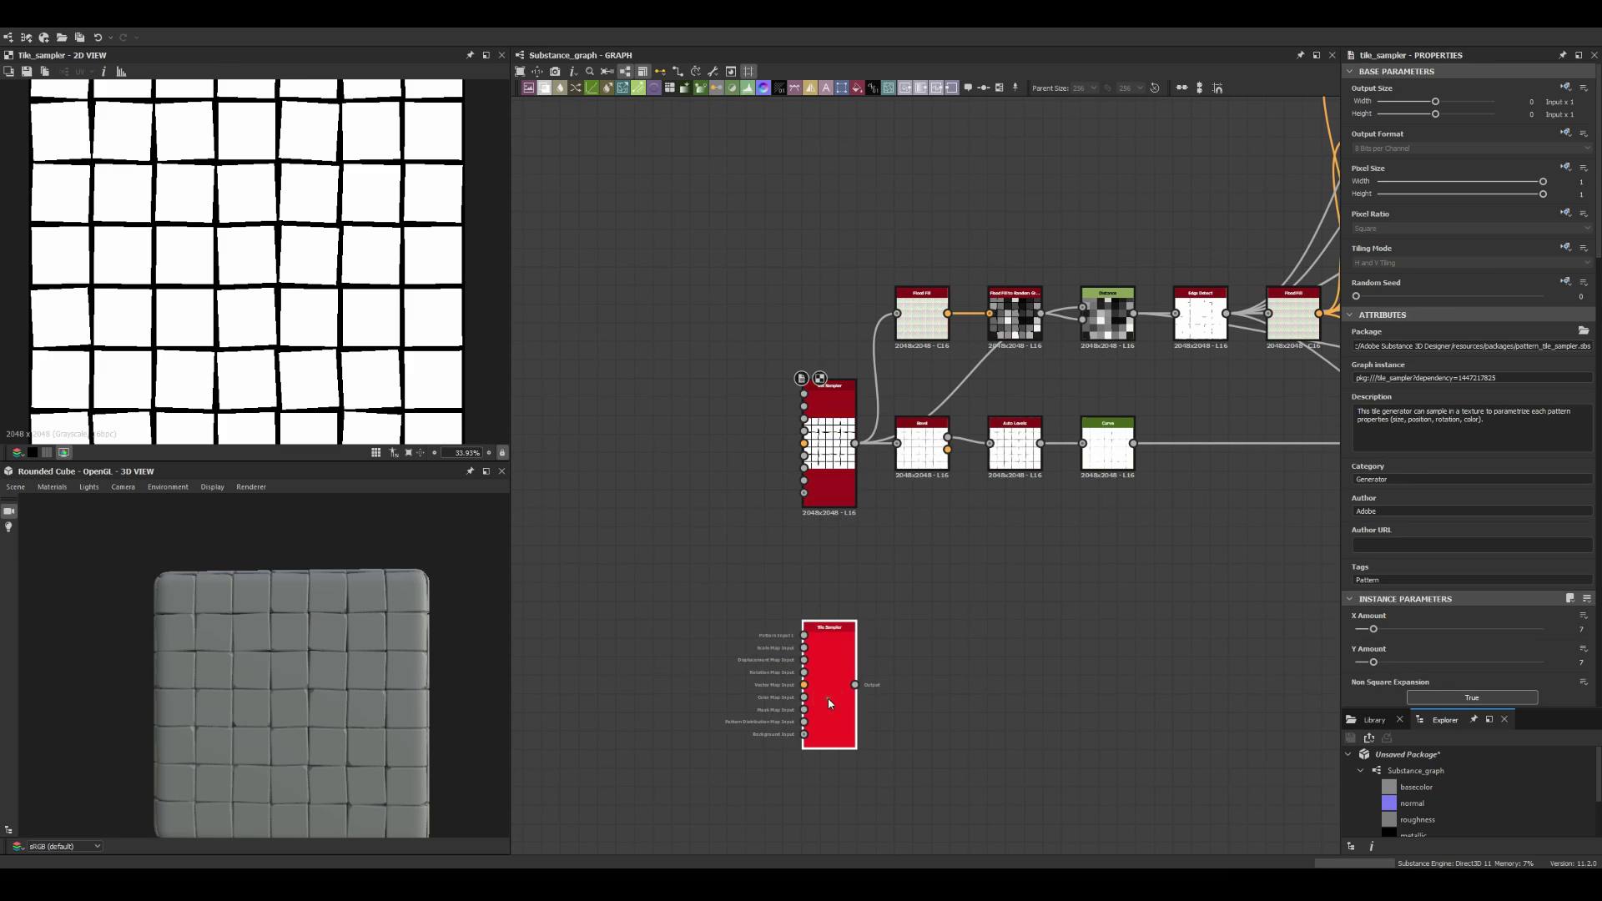
scroll(1391, 288, "up", 10)
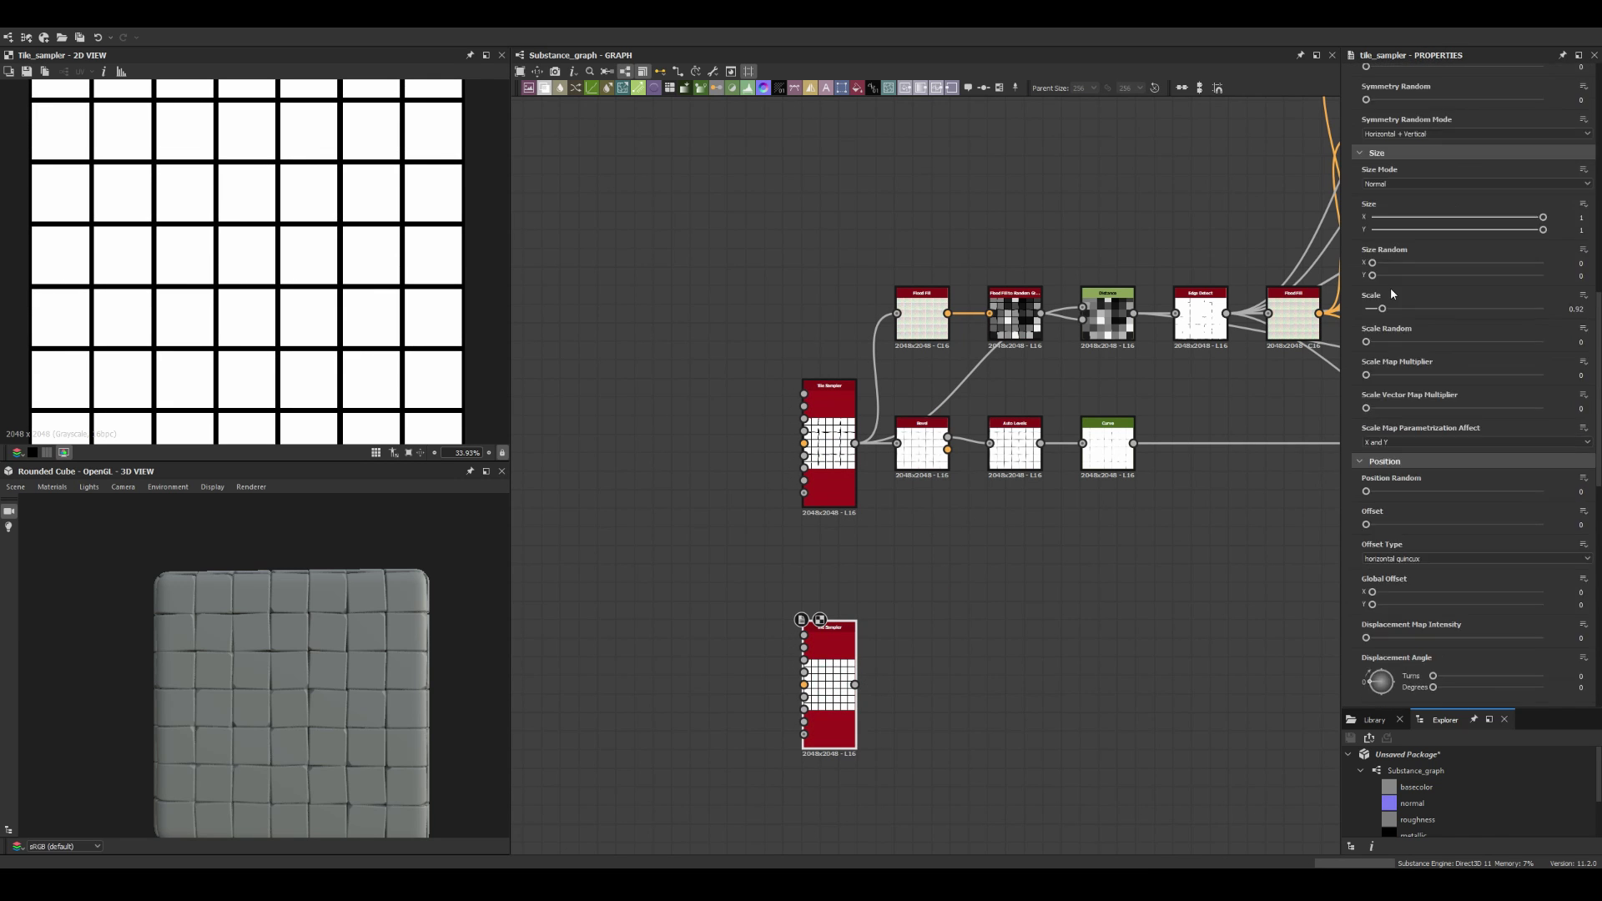
left_click_drag(1373, 323, 1356, 324)
scroll(944, 235, "down", 3)
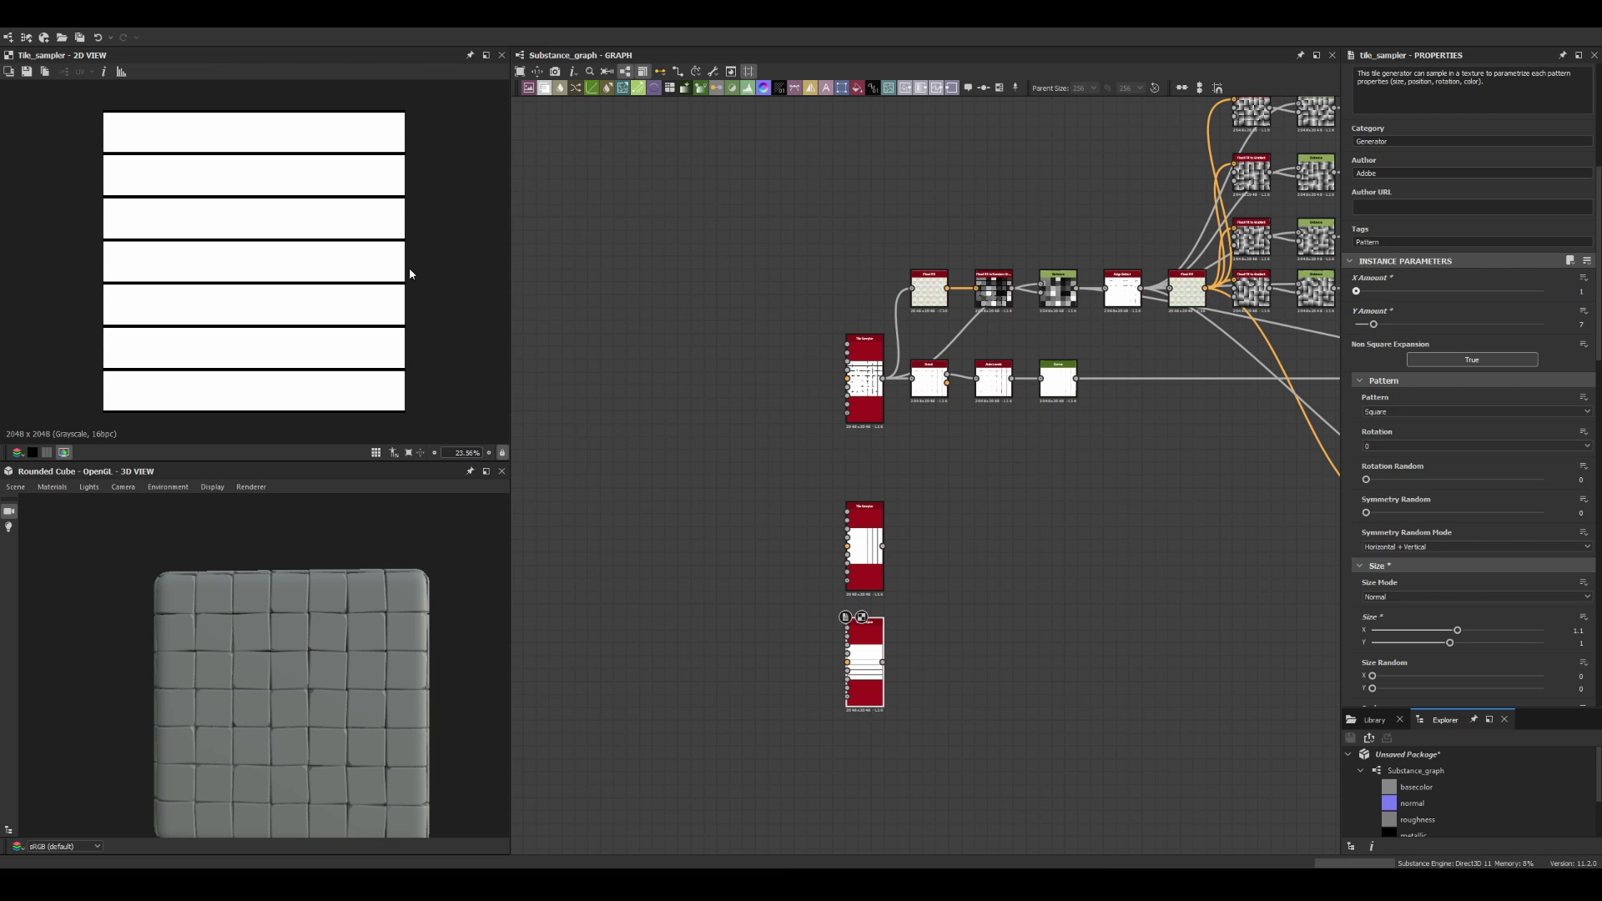
Step: Add a Paraboloid Tile Sampler and a copy reduced to a 2 by 2 grid
scroll(772, 643, "up", 3)
key("space")
left_click(776, 639)
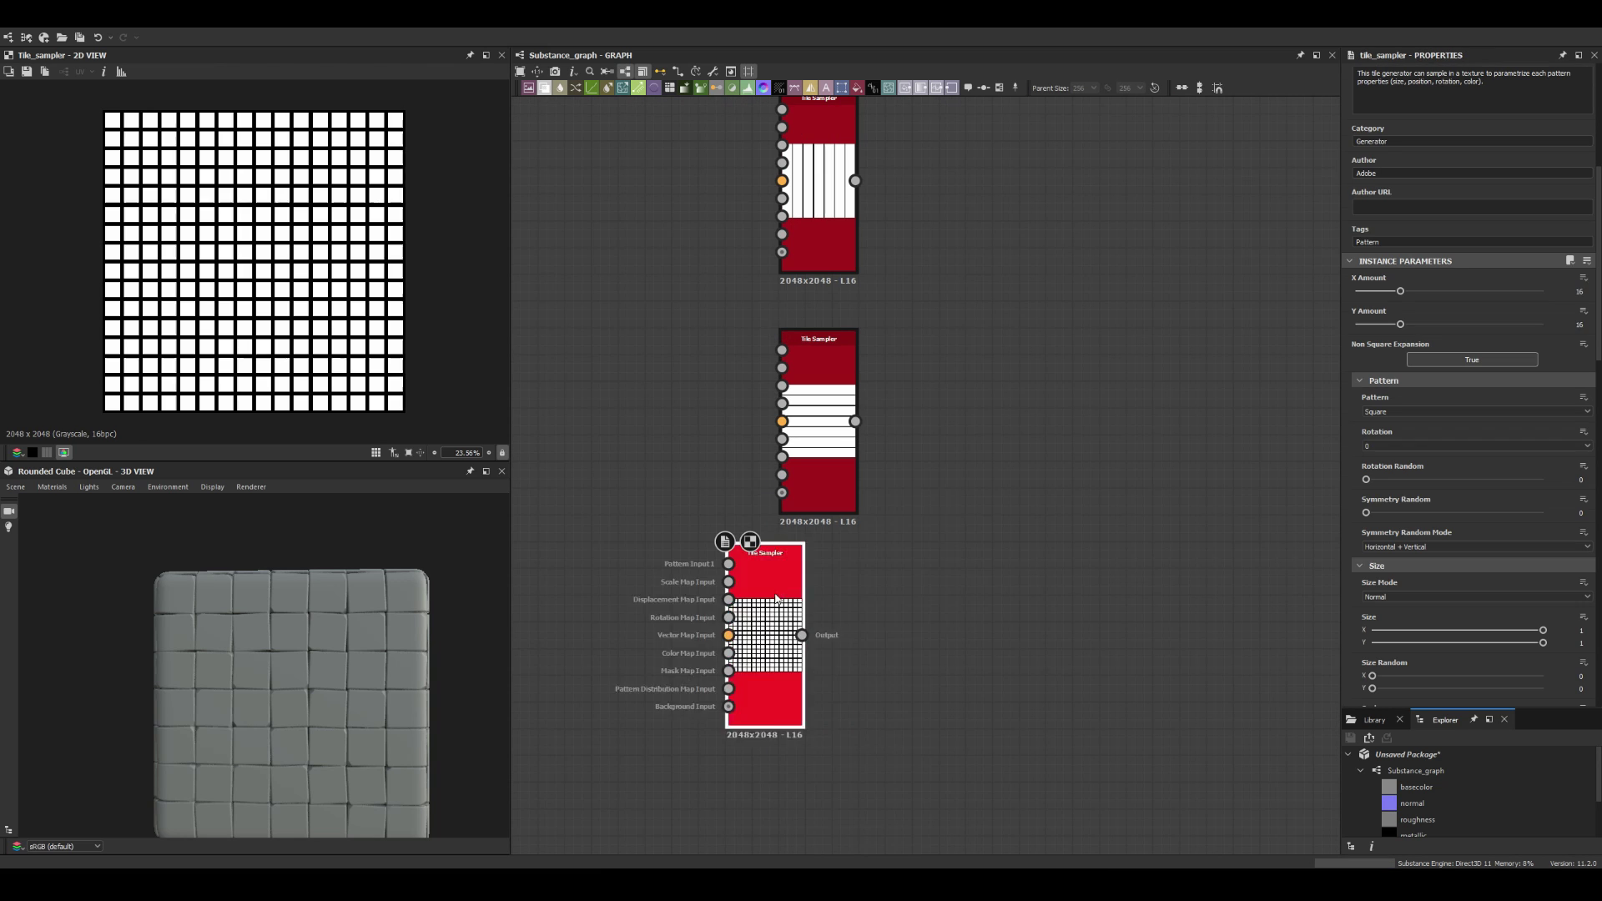
left_click(1390, 411)
left_click(1390, 443)
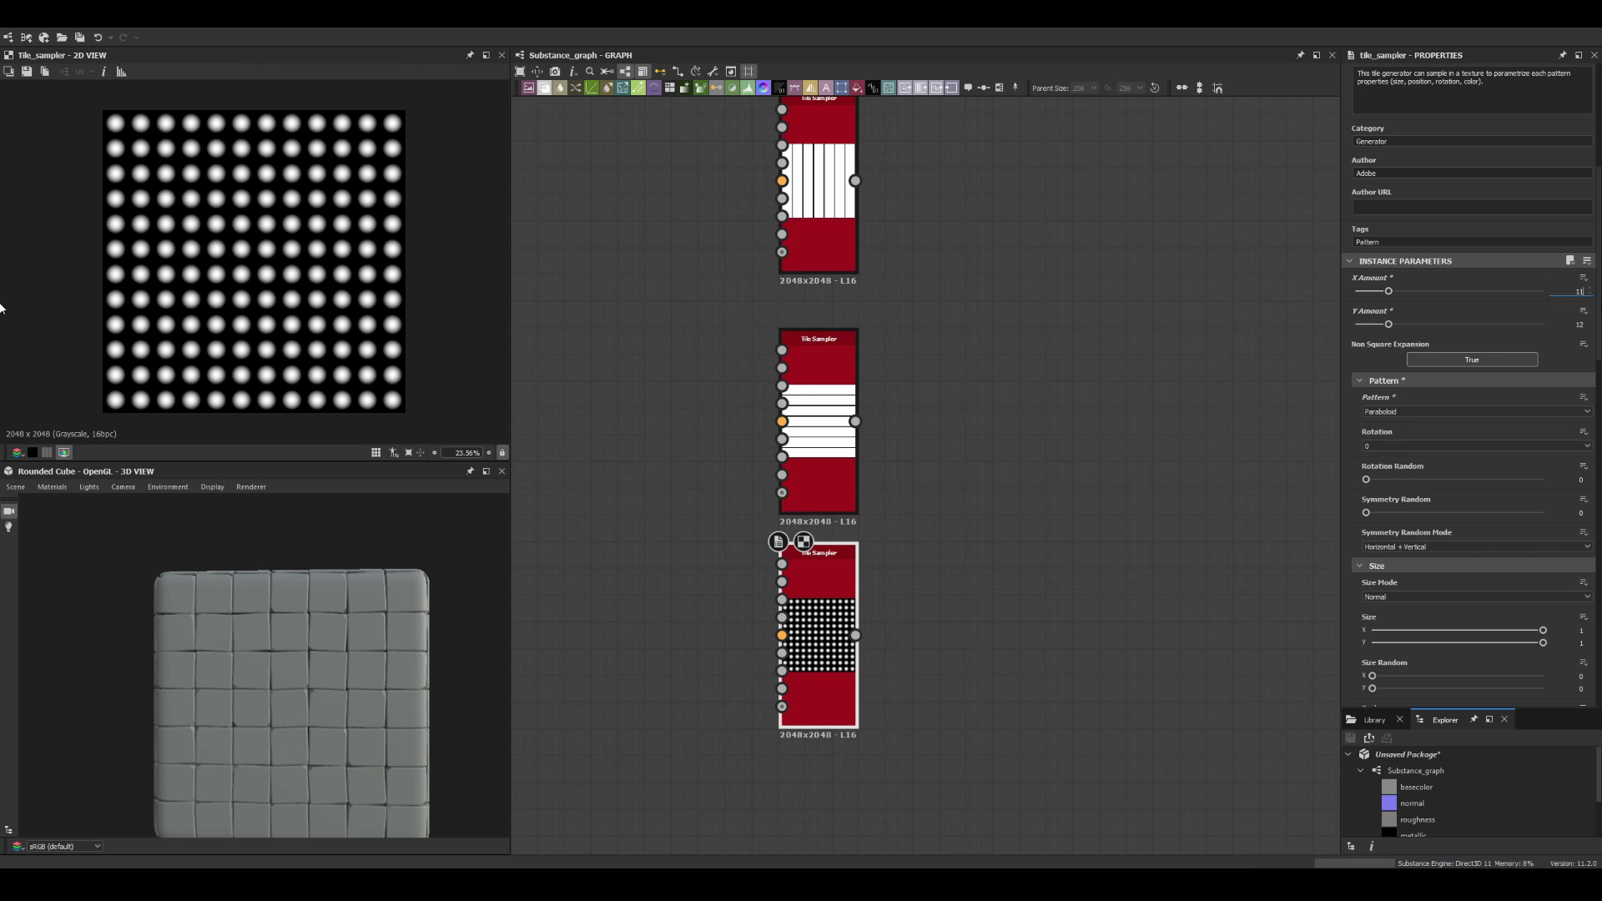
key("Return")
left_click_drag(912, 564, 806, 714)
mouse_move(1386, 291)
left_mouse_down()
mouse_move(1362, 290)
mouse_move(1362, 324)
left_mouse_up()
Step: Add a Blend node with the top Tile Sampler as its foreground
scroll(795, 584, "down", 2)
key("space")
type("blend")
key("Return")
scroll(884, 554, "up", 3)
scroll(1075, 549, "up", 1)
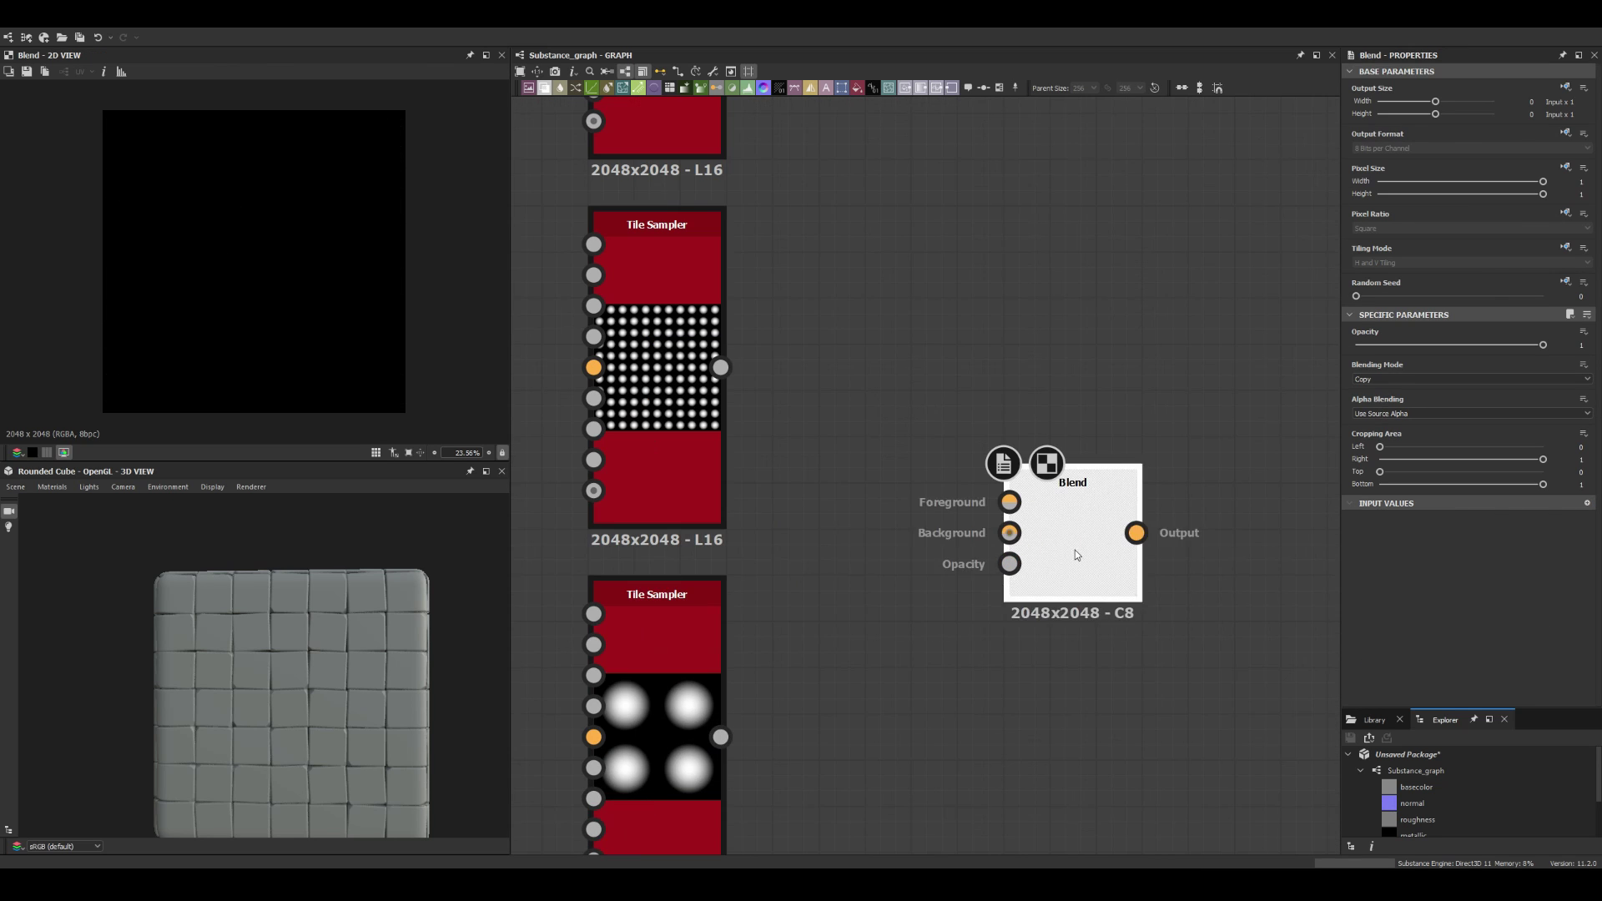
left_click_drag(720, 367, 1009, 521)
Step: Raise the top Tile Sampler's Scale to 5.7 for large blobby cells
left_click(656, 250)
left_click_drag(1420, 588, 1467, 587)
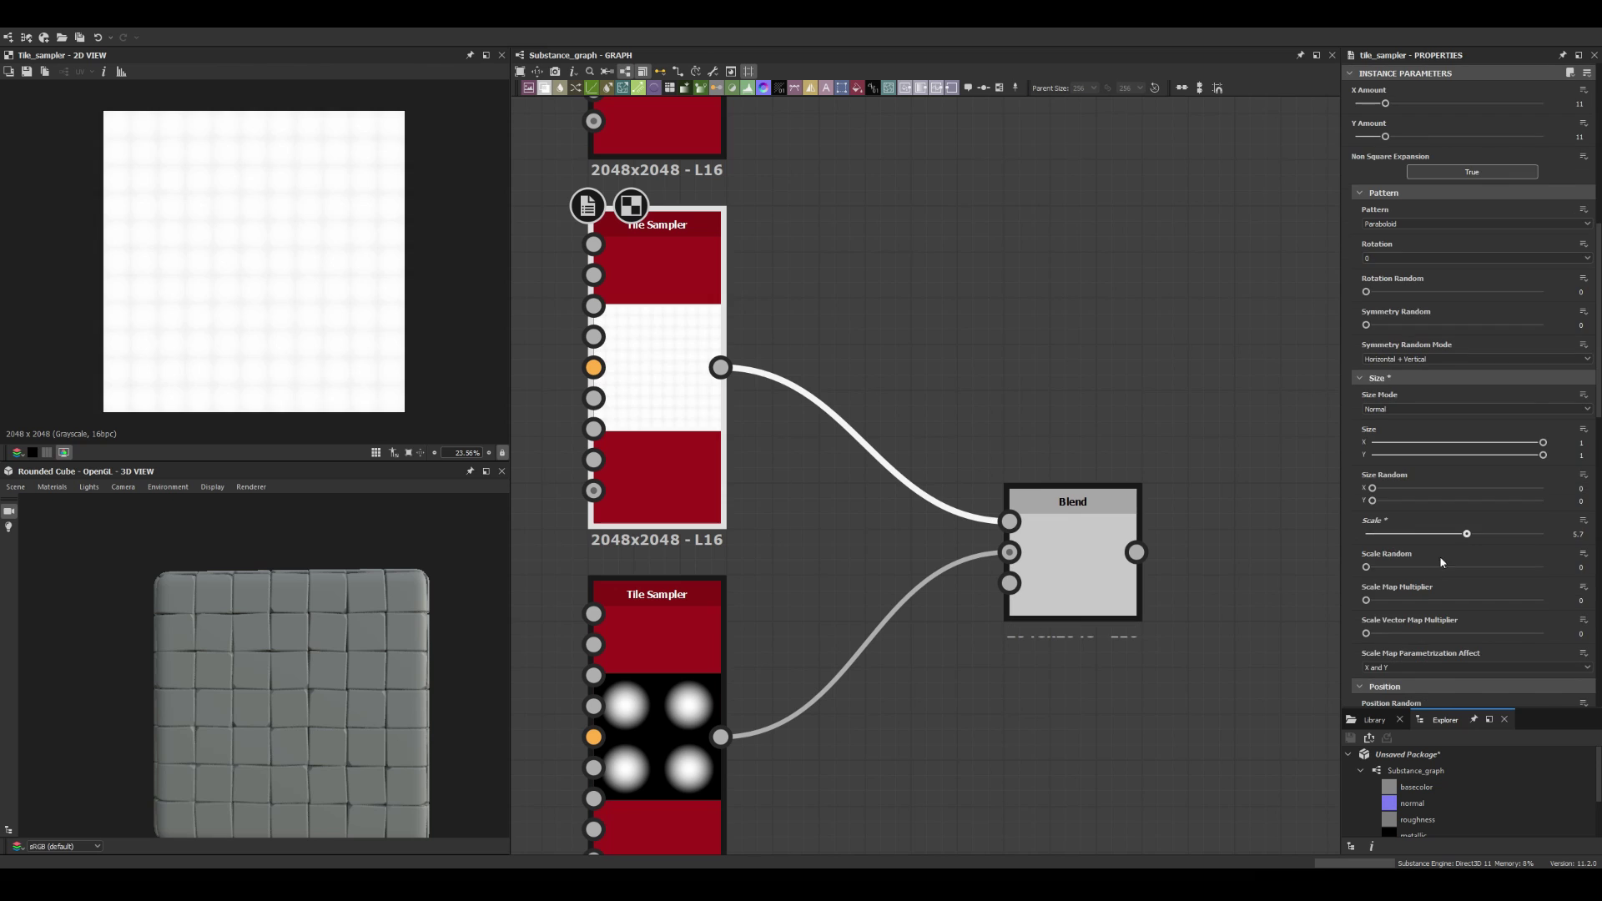
scroll(1383, 608, "down", 2)
scroll(1384, 607, "down", 3)
left_click_drag(1366, 604, 1419, 609)
Step: Set the Blend to Multiply and change the top sampler's X Amount
left_click(1117, 590)
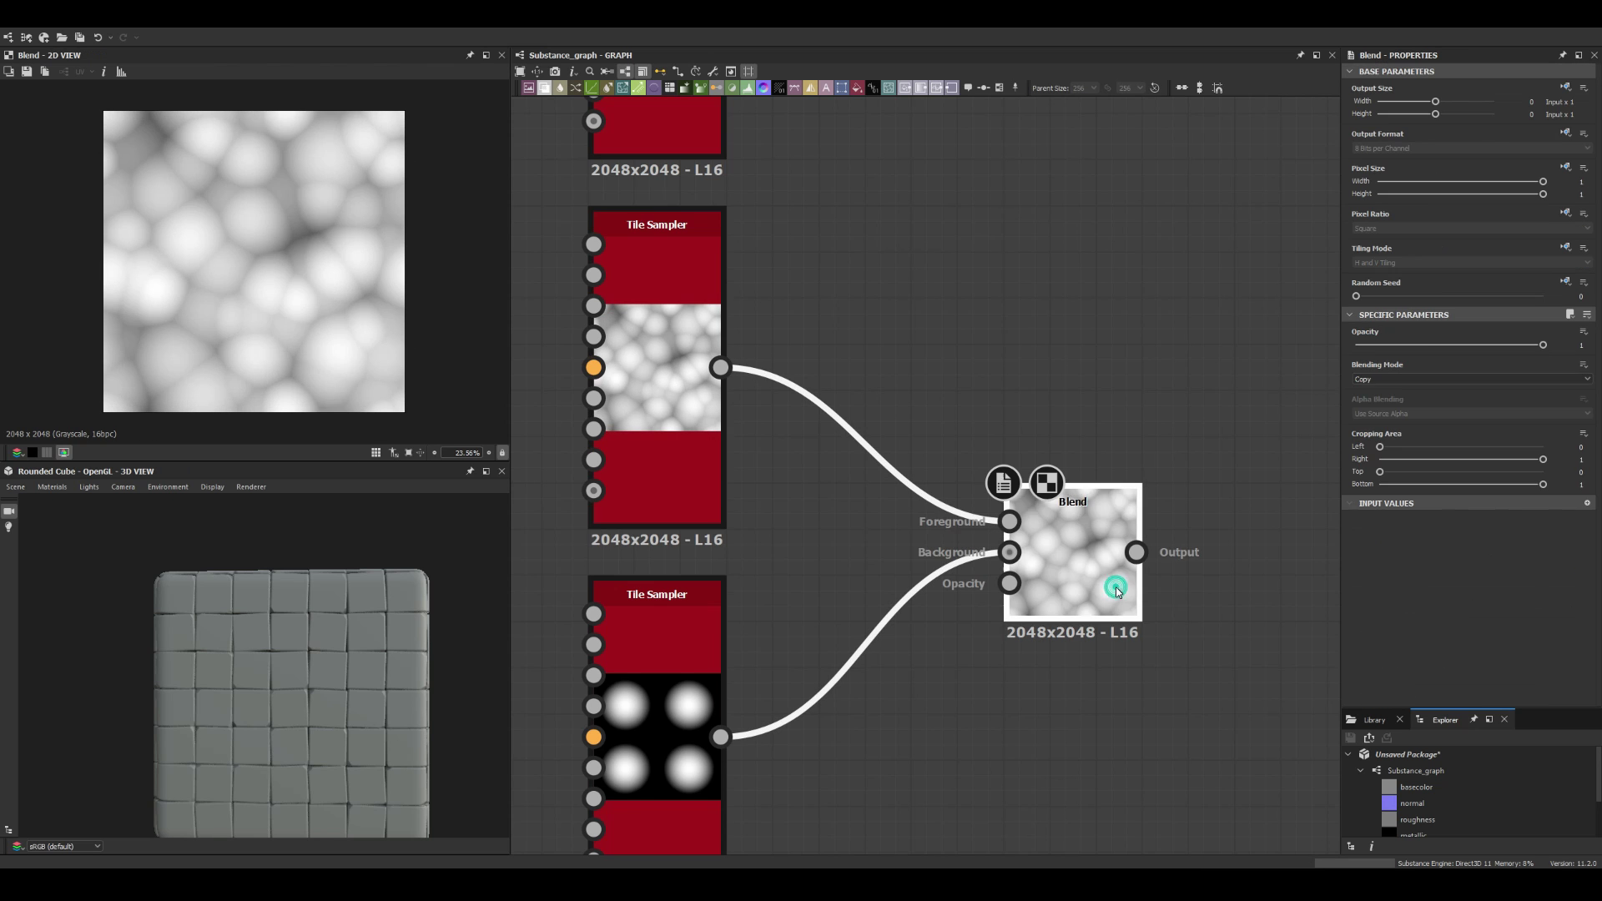
left_click(1377, 415)
left_click(693, 367)
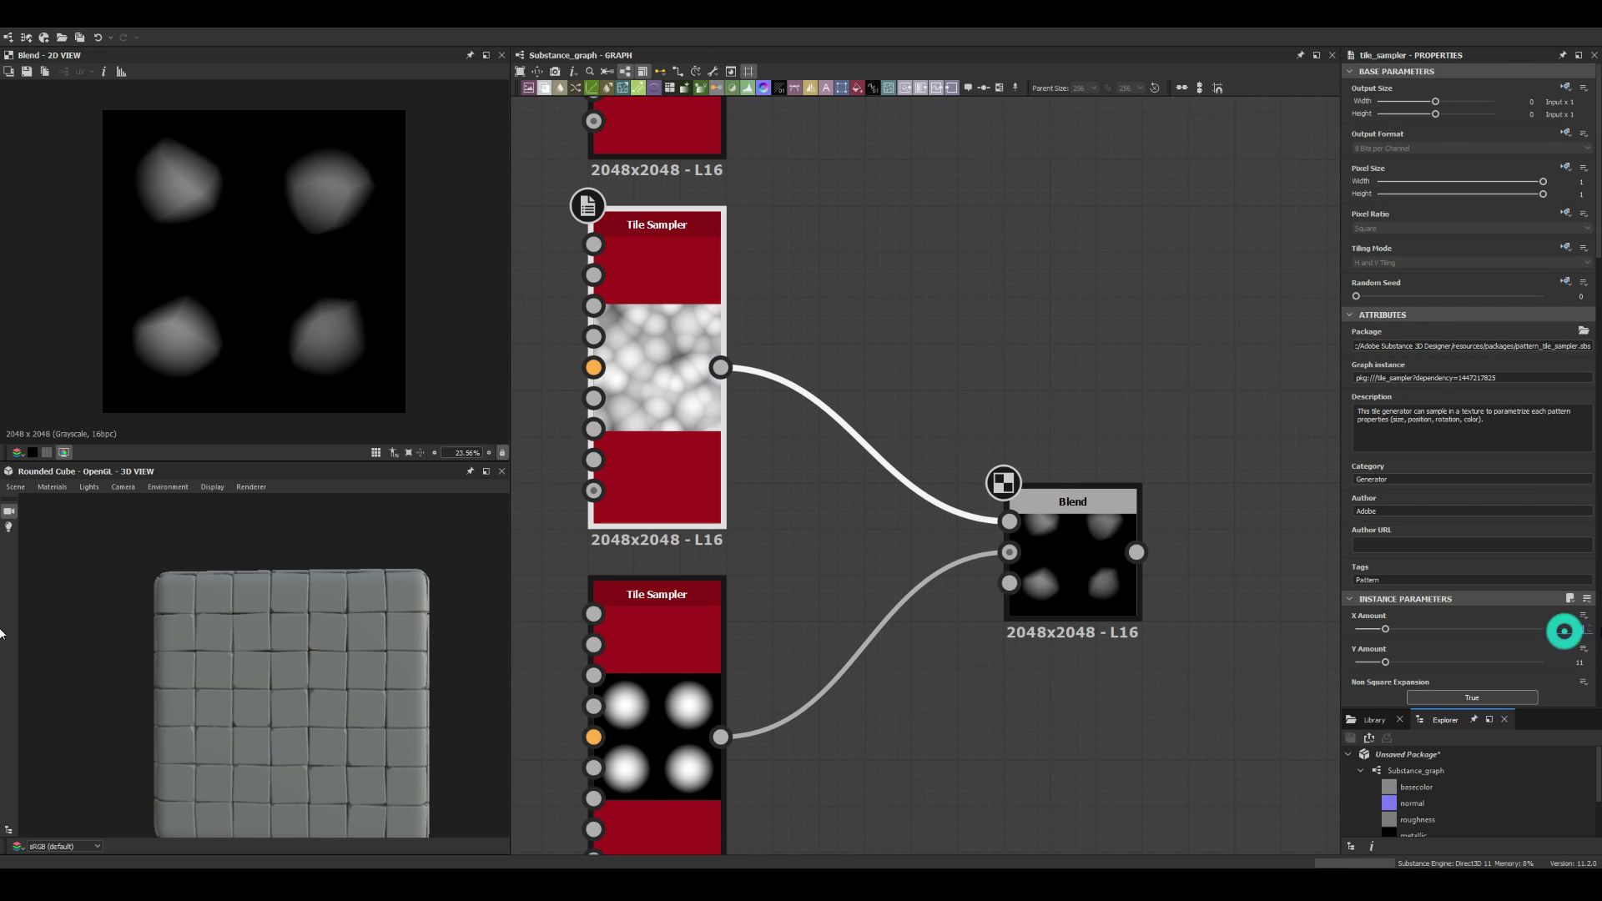
left_click_drag(1562, 628, 0, 632)
scroll(918, 542, "down", 3)
key("space")
Step: Add Auto Levels after the Transformation 2D, duplicate the pair, and offset it 0.25 to isolate one pebble
left_click(893, 505)
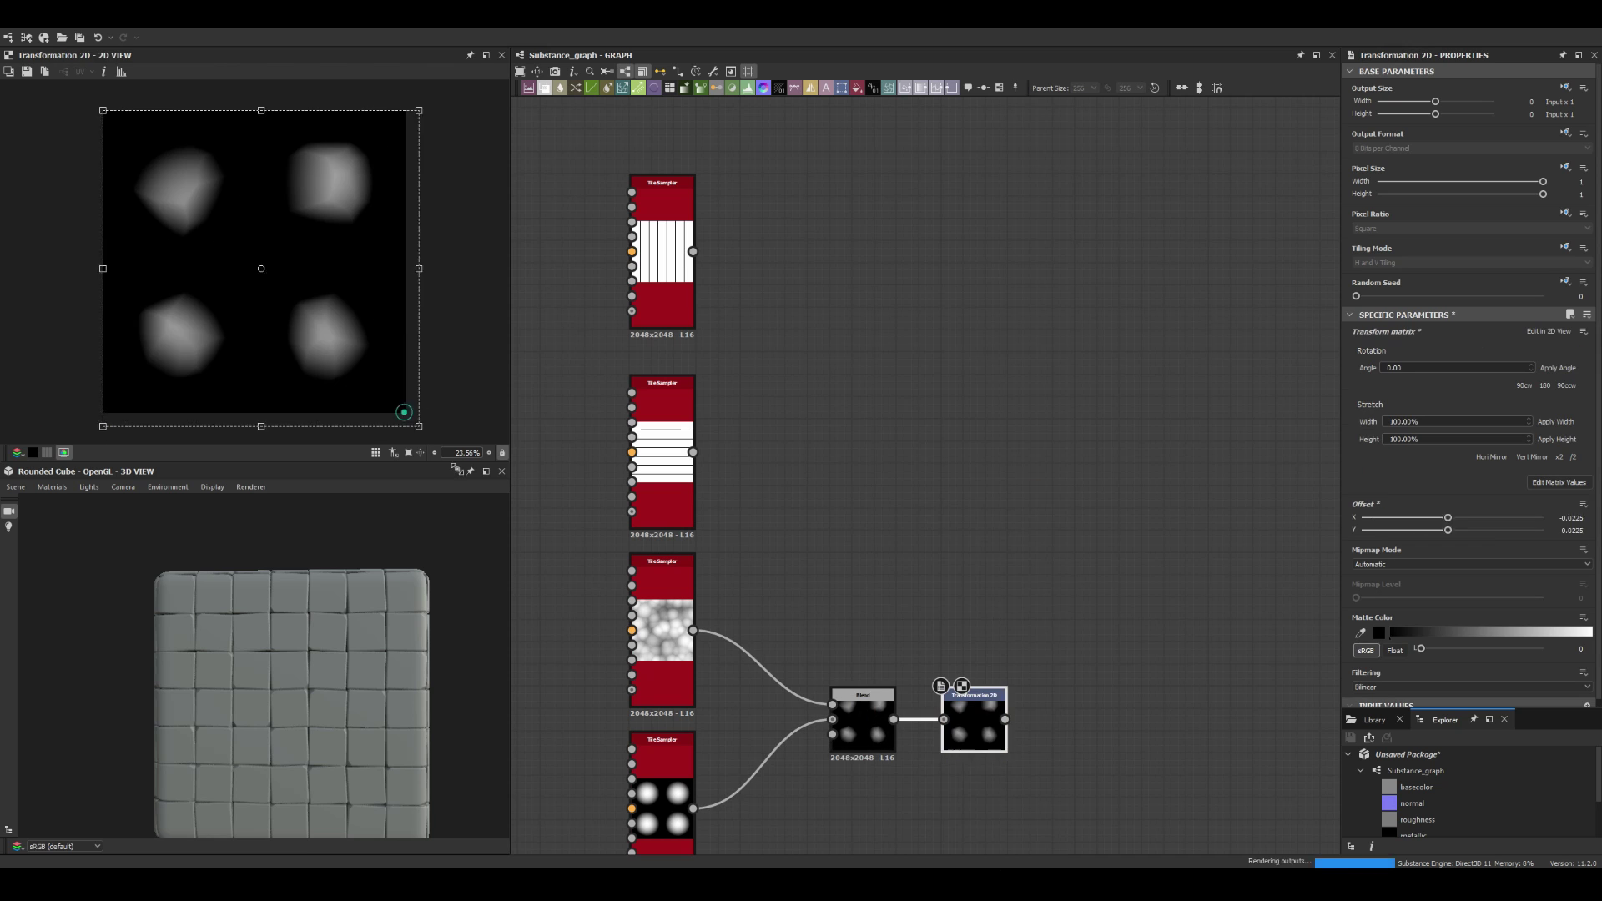
key("space")
key("Return")
key("ctrl+d")
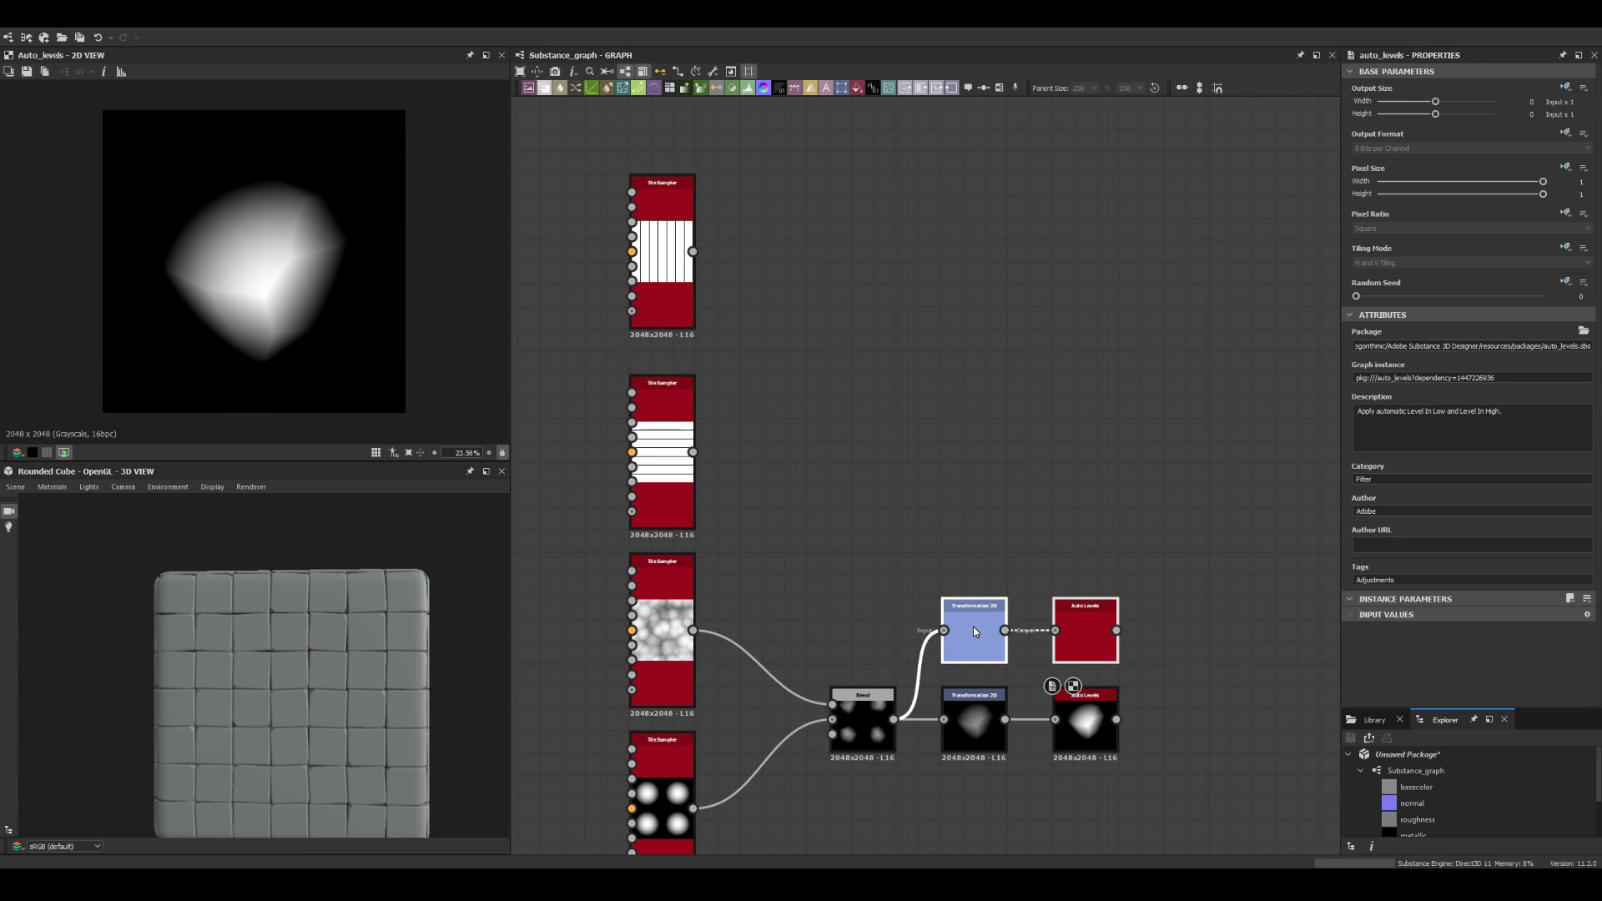
key("Delete")
left_click(987, 720)
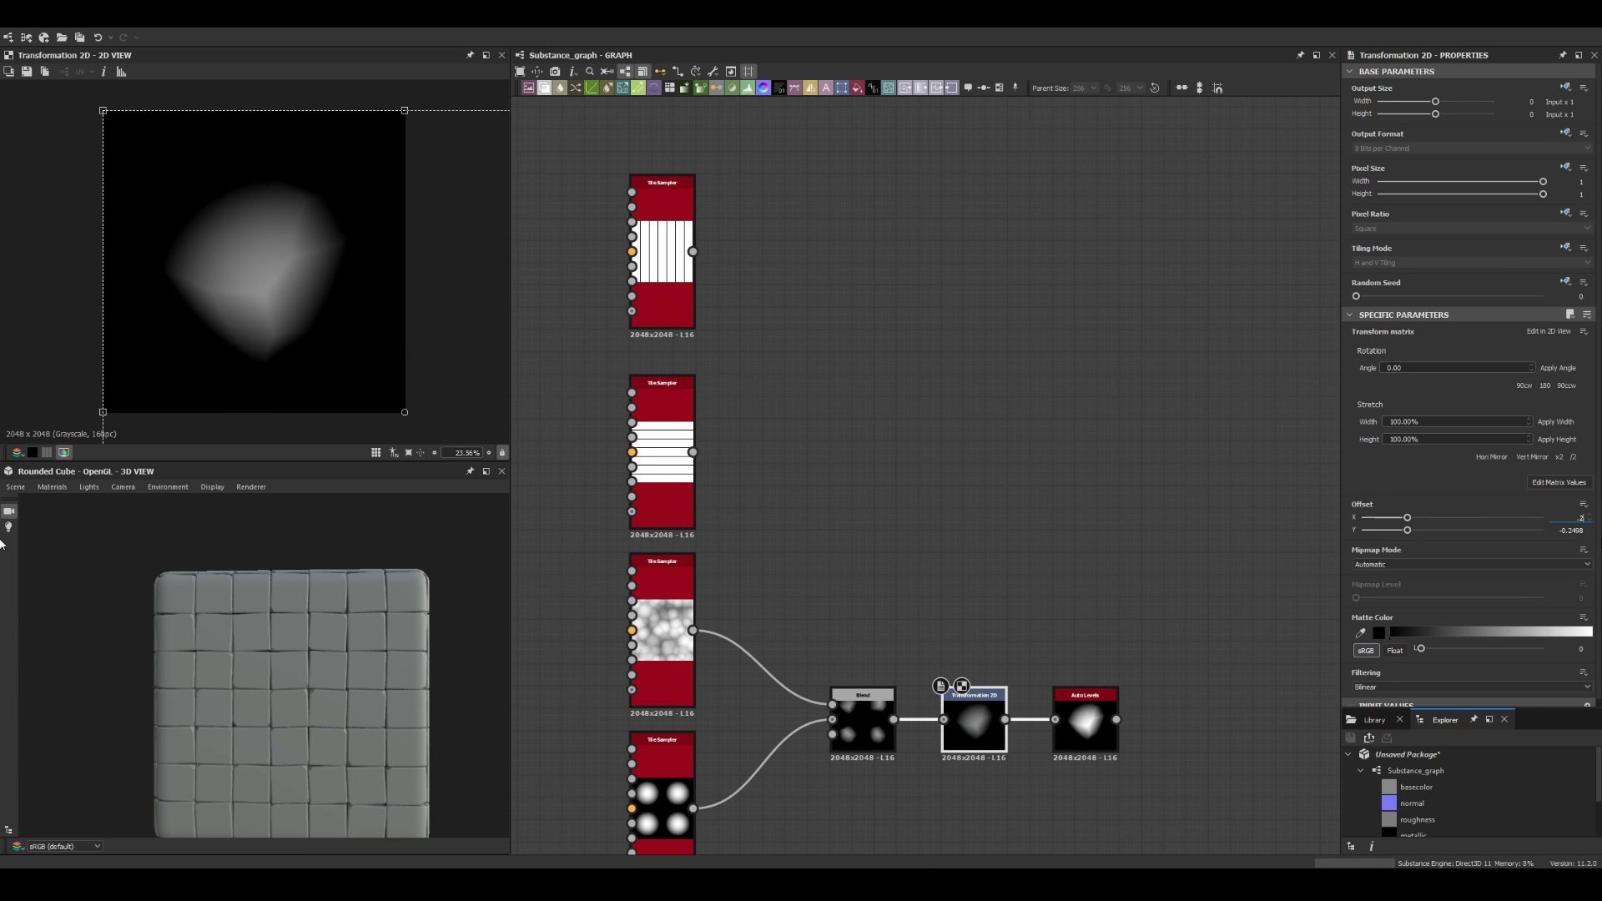
type("5")
key("Return")
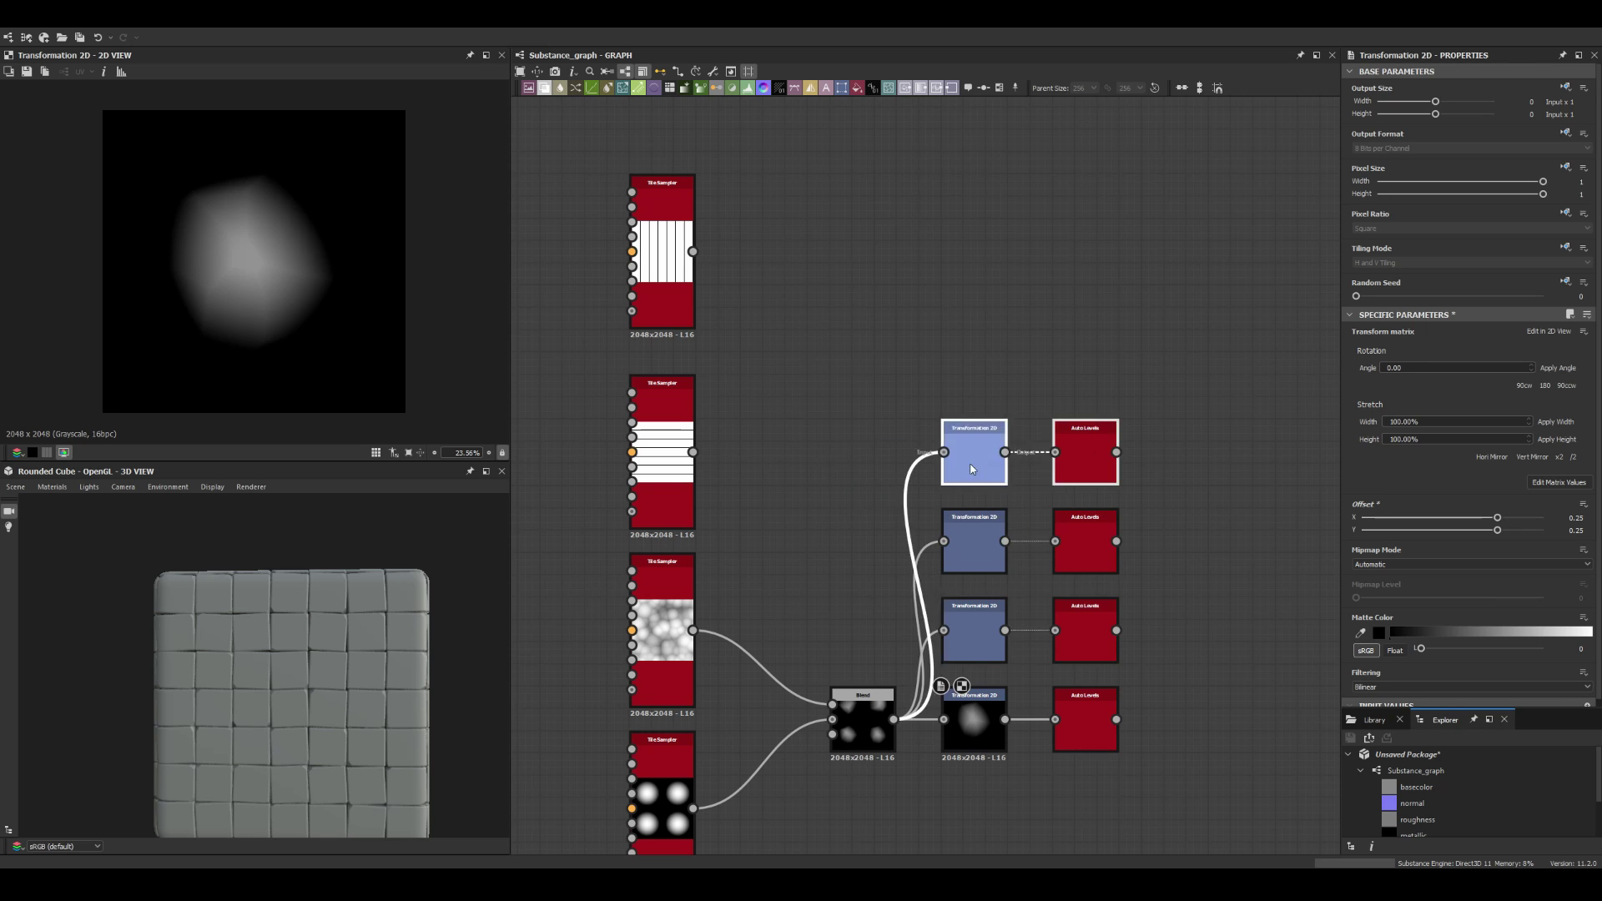
Step: Check the second pebble branch's Auto Levels output and add a new Tile Sampler node
left_click(974, 543)
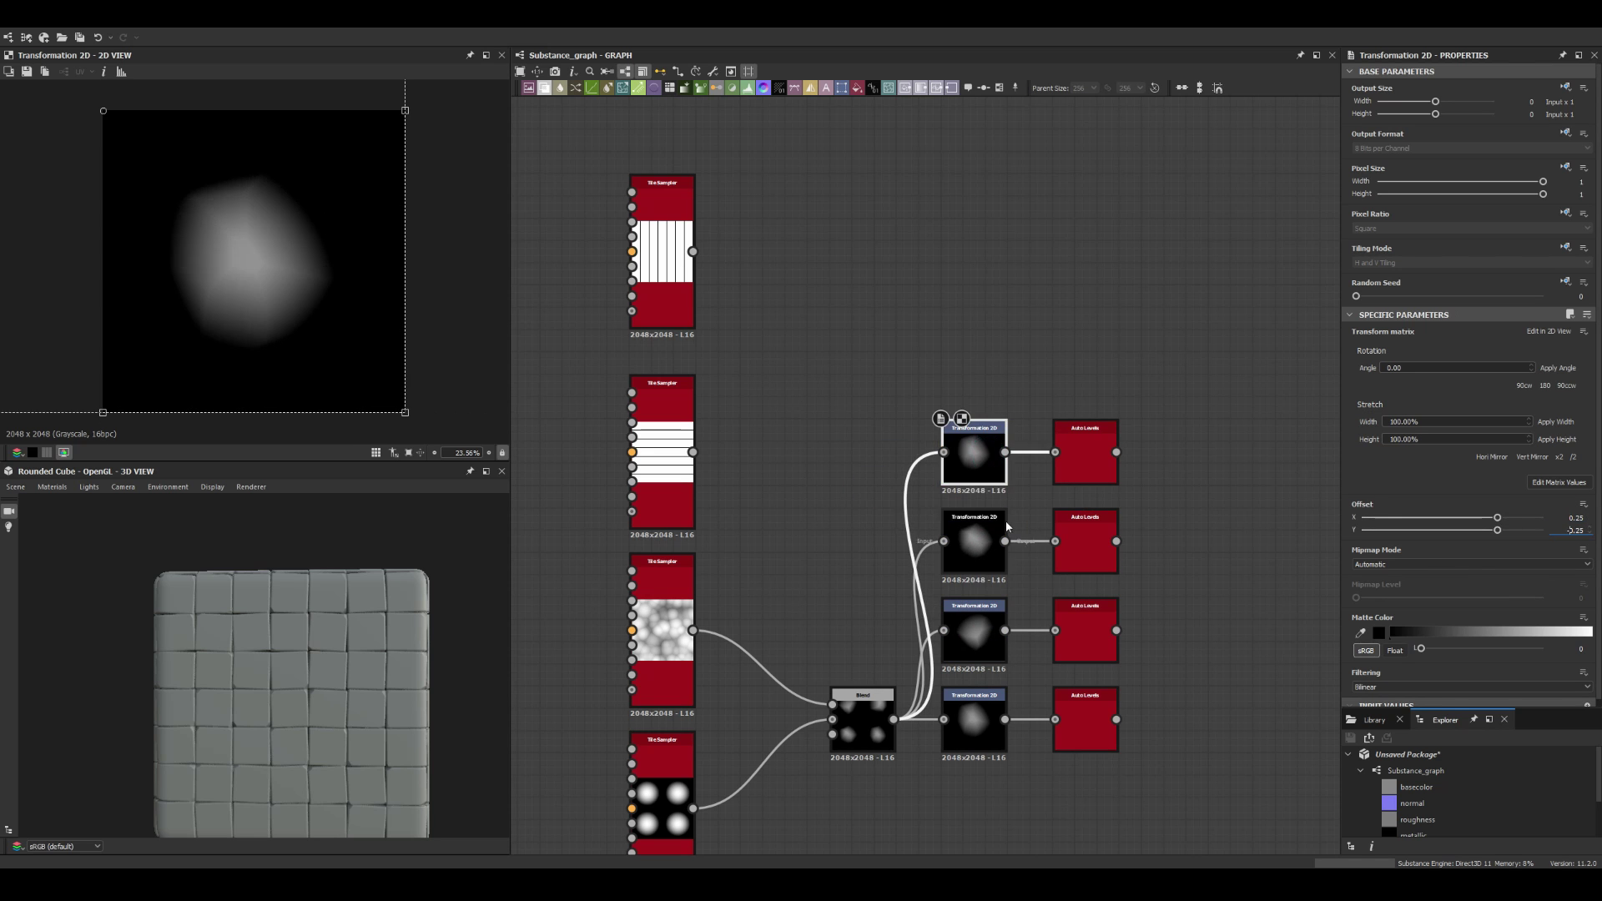
left_click(1085, 541)
scroll(1085, 541, "down", 5)
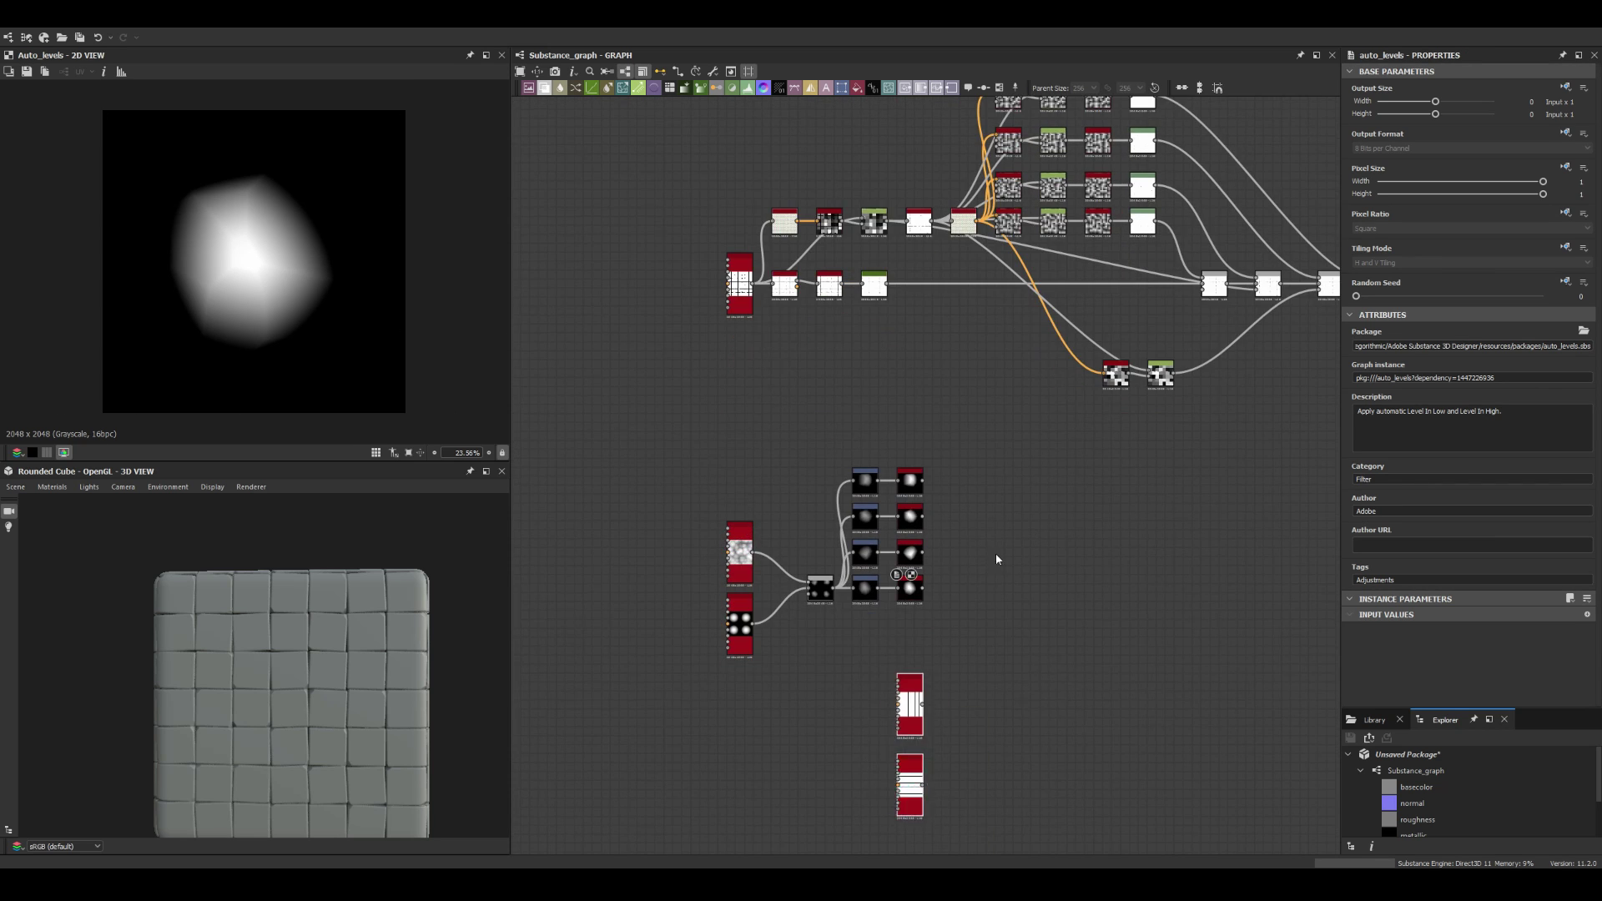
key("space")
type("tile sampler")
key("Return")
scroll(1269, 543, "up", 2)
scroll(1469, 501, "down", 3)
Step: Set the Tile Sampler's Pattern Input Number to 4 and add an Invert Grayscale after the stripe sampler
left_click_drag(1370, 670, 1473, 668)
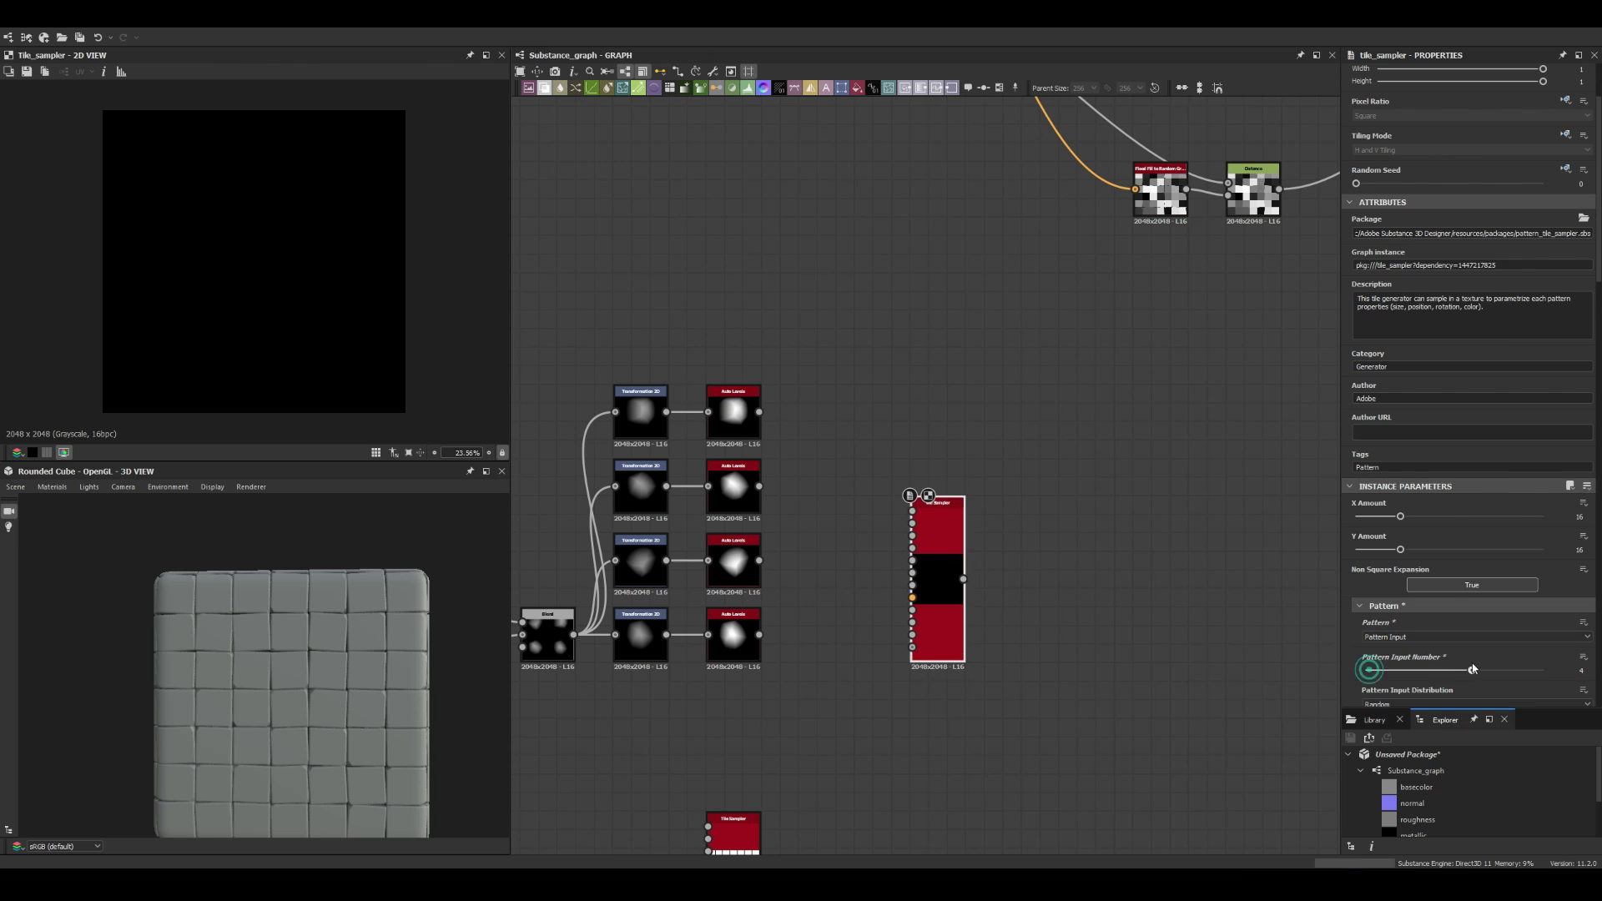
scroll(915, 555, "down", 3)
scroll(835, 584, "up", 4)
left_click_drag(845, 708, 960, 709)
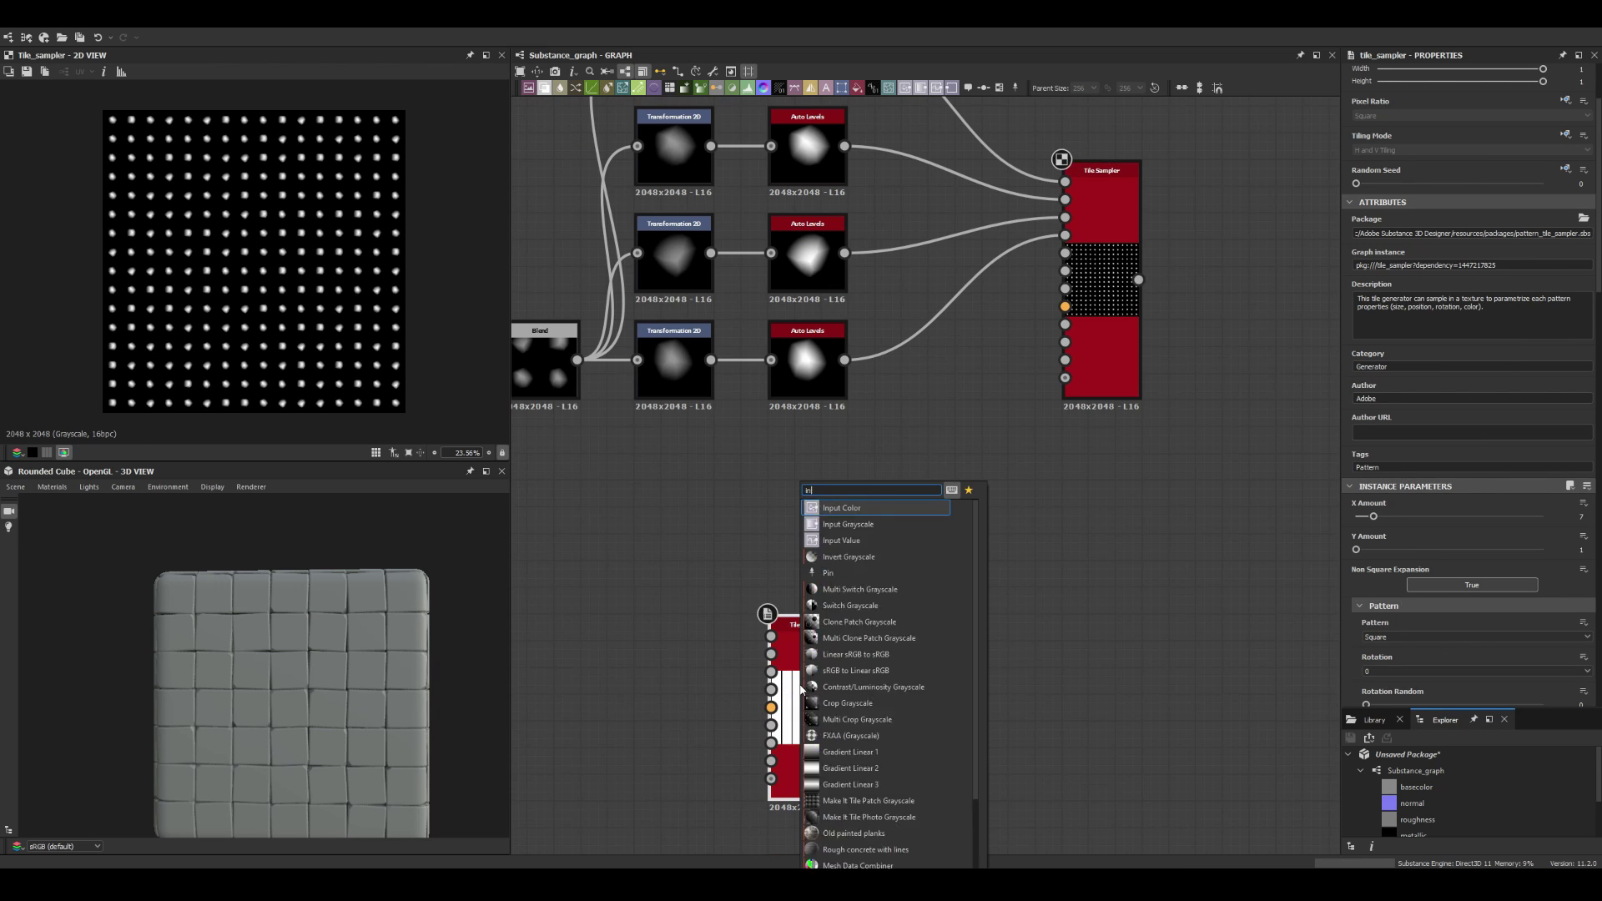
left_click(968, 711)
Step: Edit the four-input Tile Sampler's size to stretch the pebbles
left_click(1077, 337)
scroll(1392, 603, "down", 10)
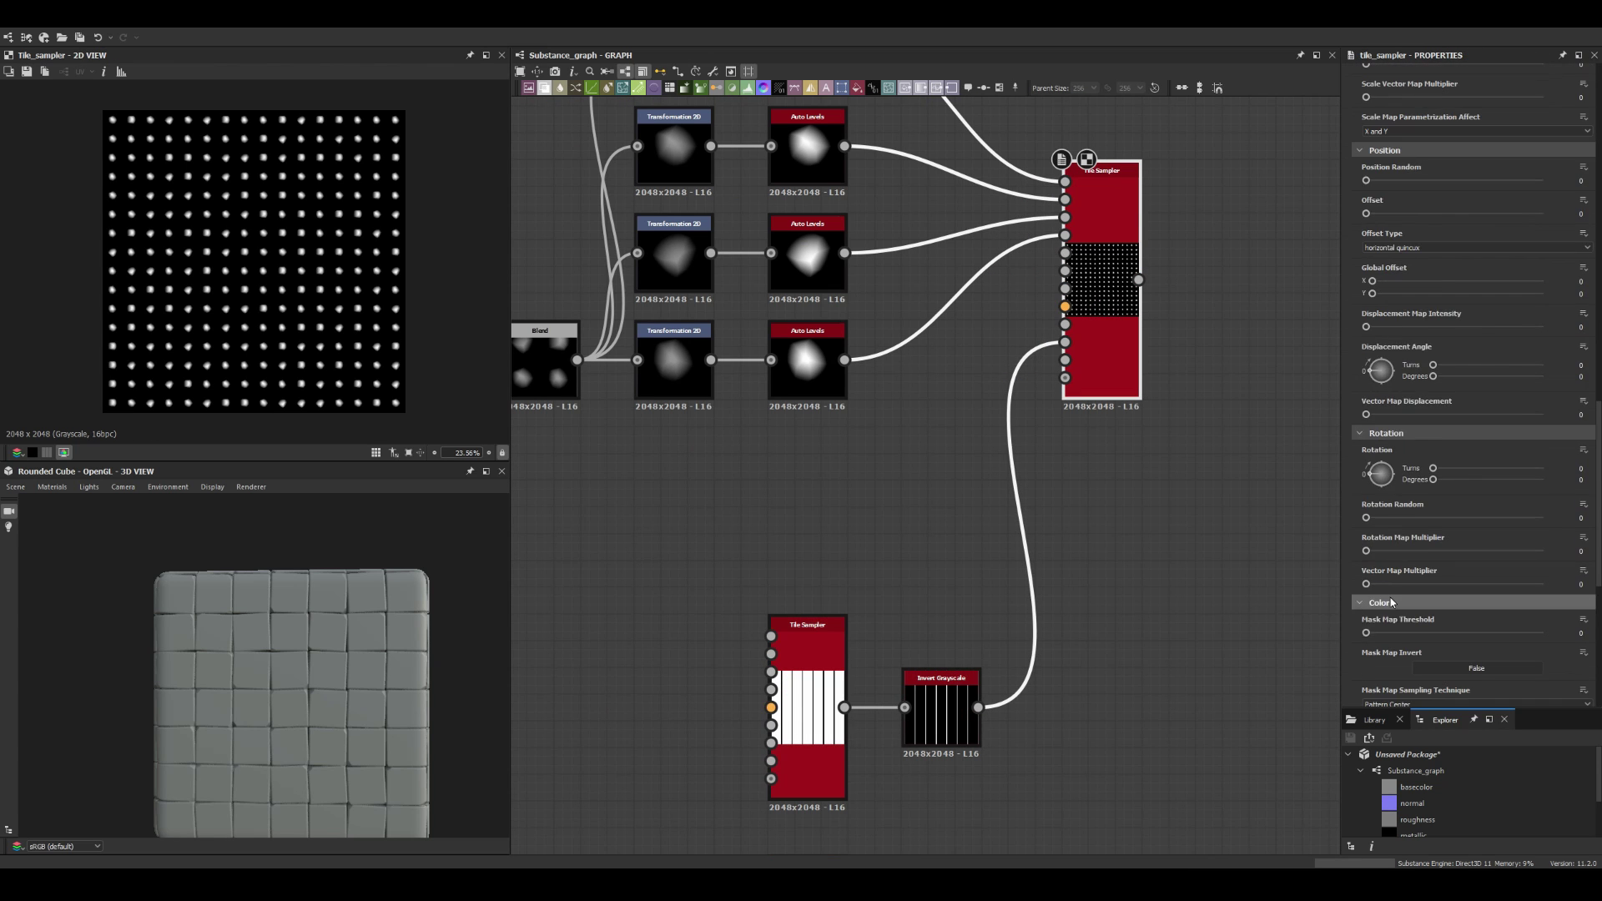
scroll(1390, 568, "up", 10)
key("f")
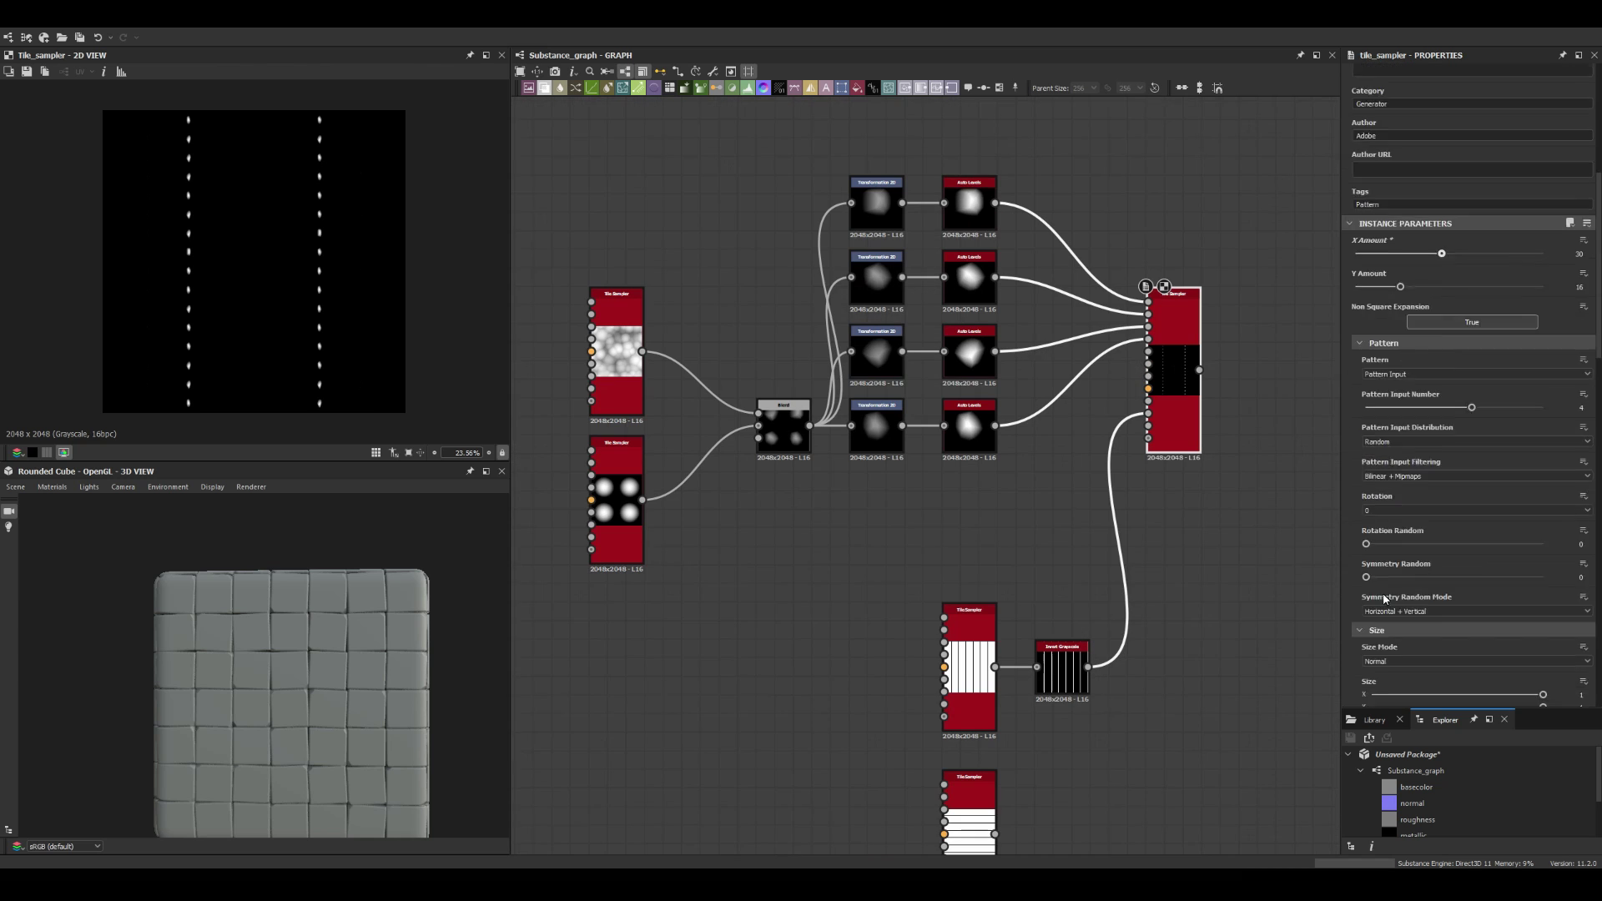
scroll(1376, 534, "down", 5)
left_click_drag(1388, 487, 1393, 486)
scroll(1469, 484, "up", 2)
left_click(1555, 469)
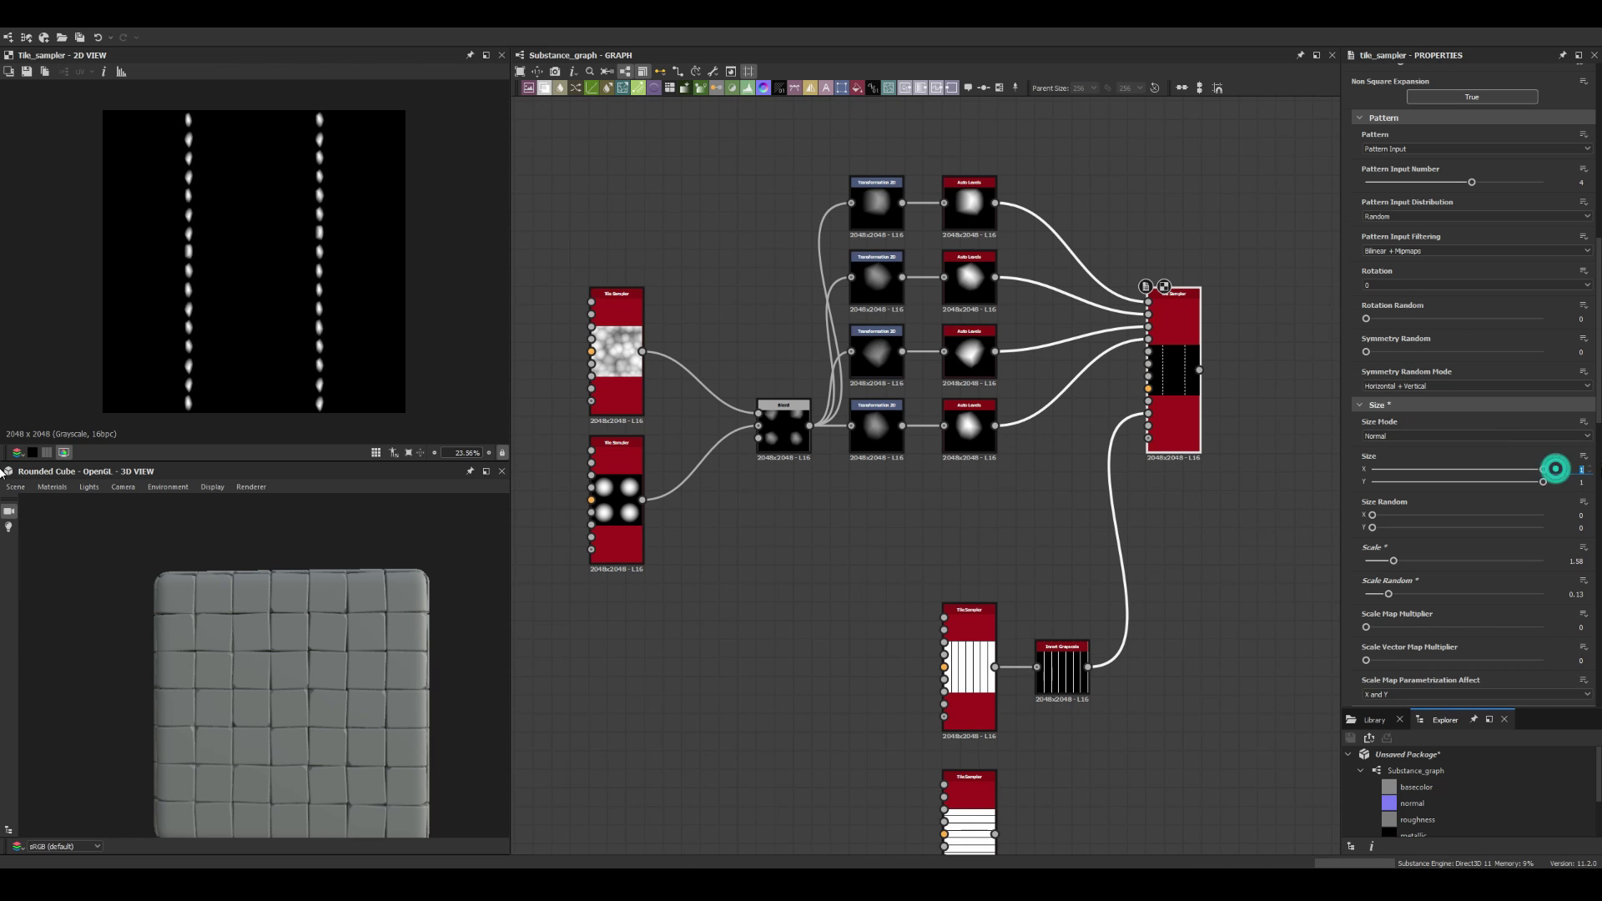
Step: Give the streak sampler Scale Random 0.61, Y Amount 27 and Size Random Y 0.47, then preview the Blend
scroll(1444, 442, "up", 2)
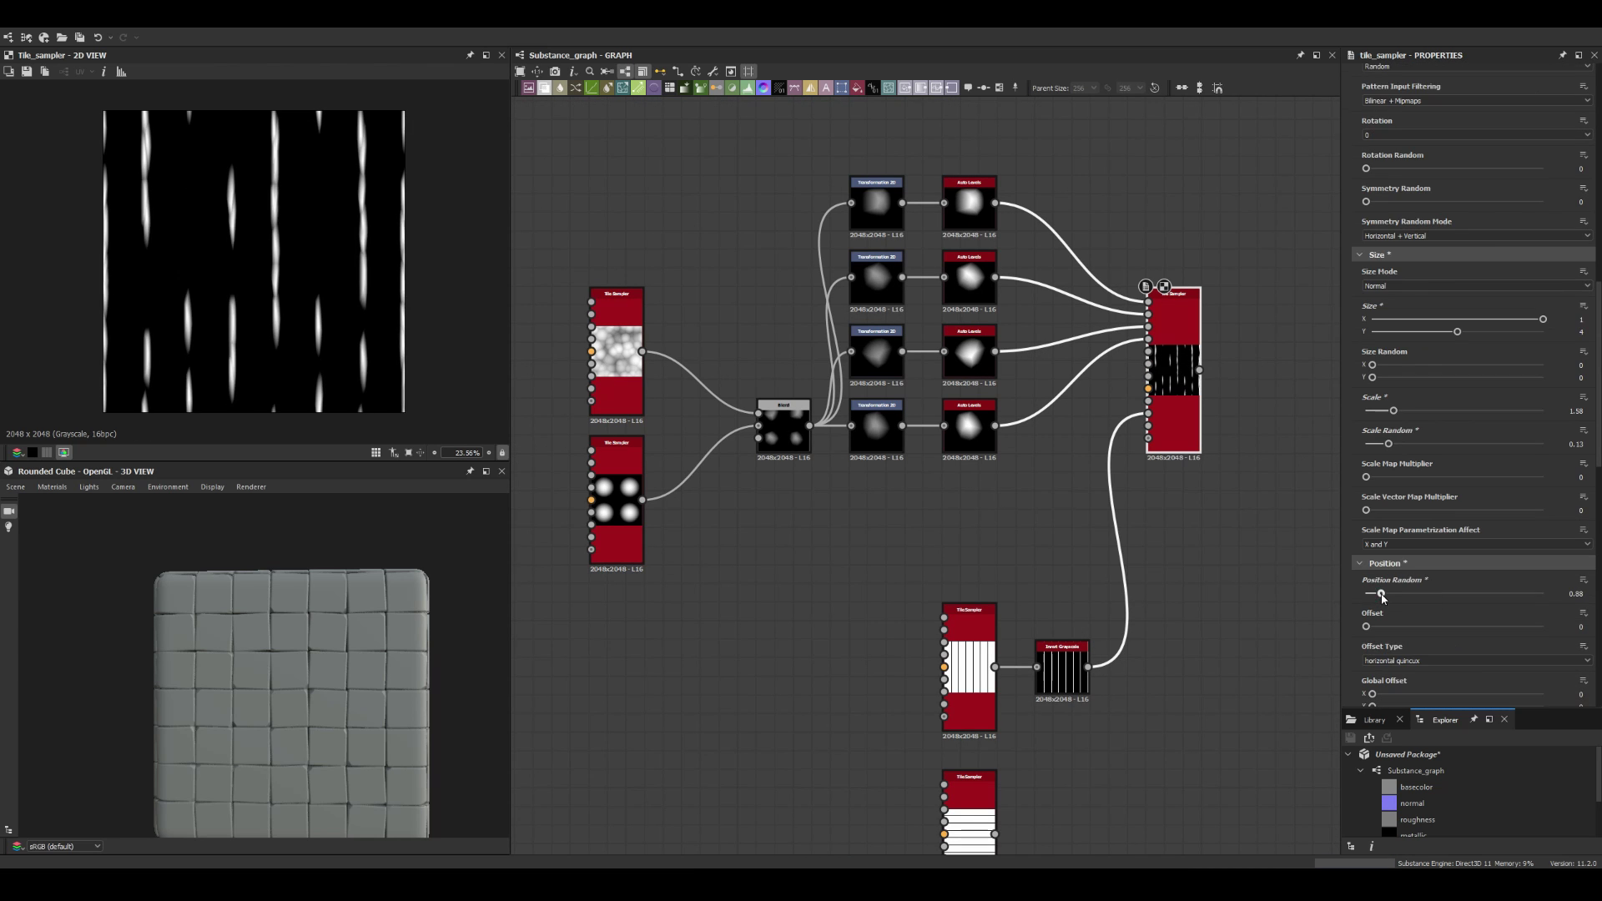
scroll(1423, 518, "up", 2)
scroll(1409, 577, "up", 3)
key("f")
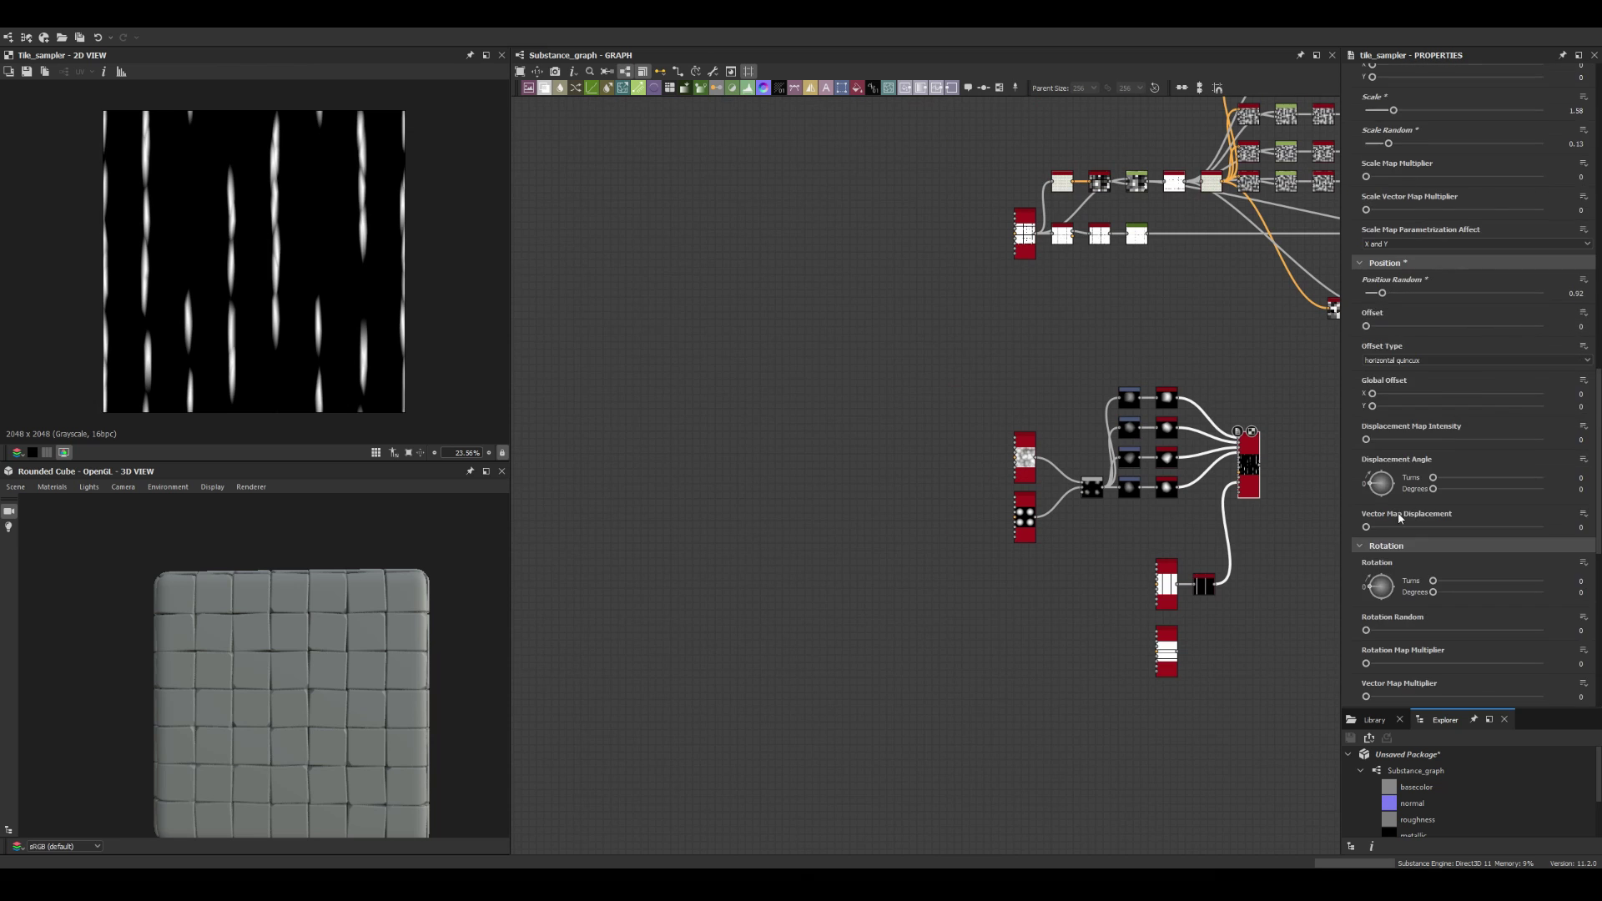
left_click_drag(1397, 616, 1543, 615)
scroll(1469, 501, "down", 4)
scroll(1410, 375, "down", 4)
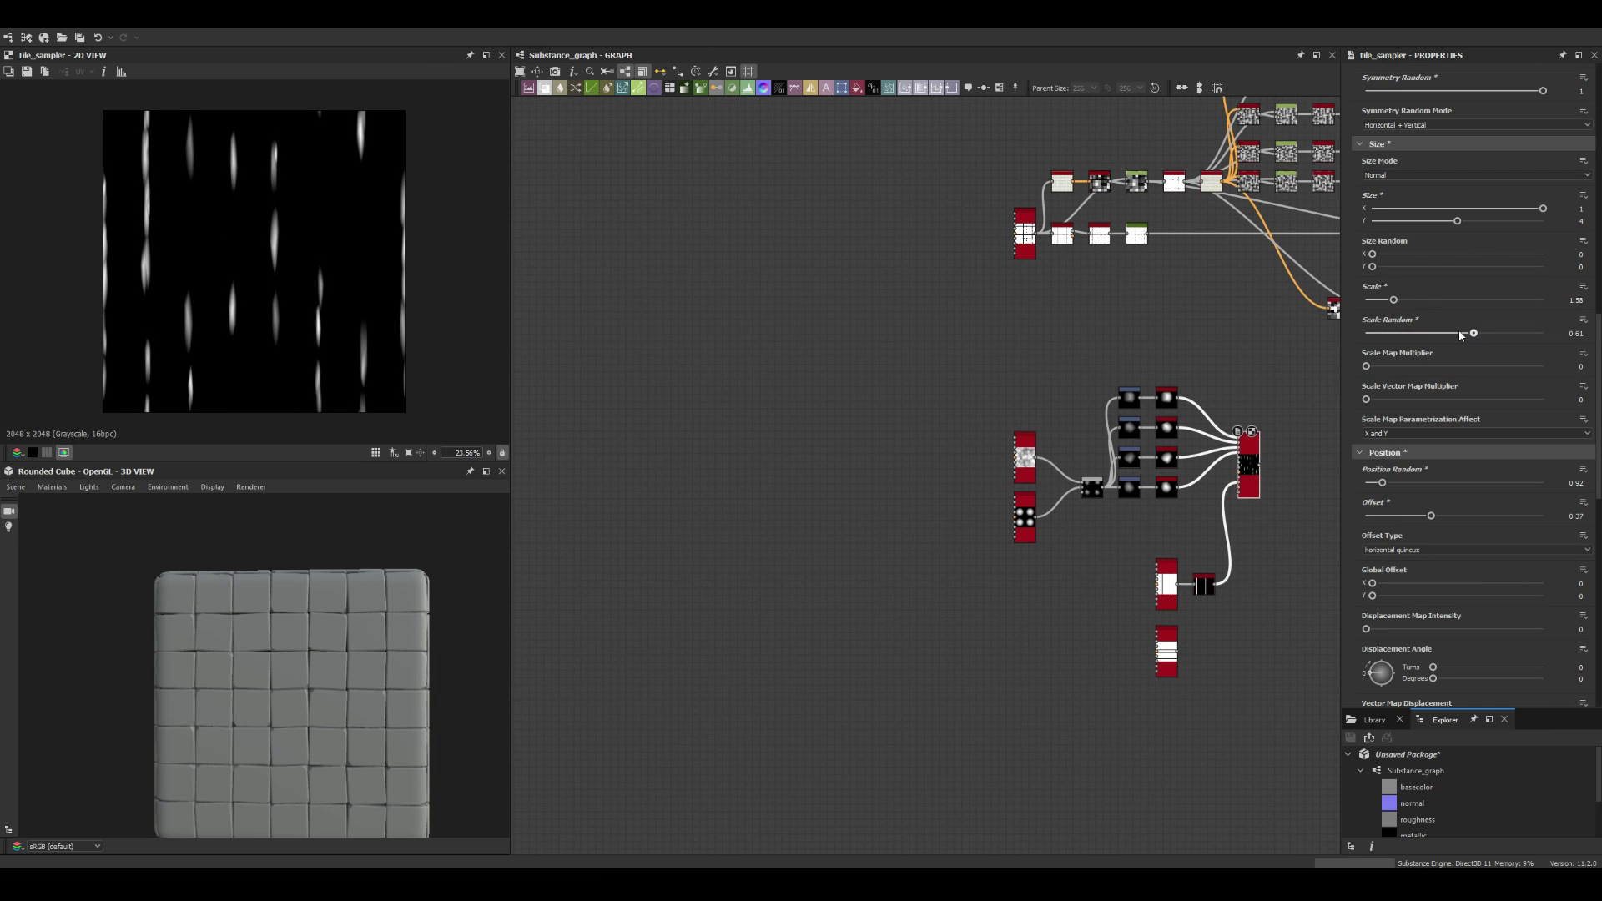
scroll(1461, 335, "up", 10)
left_click(1432, 439)
scroll(1444, 451, "down", 6)
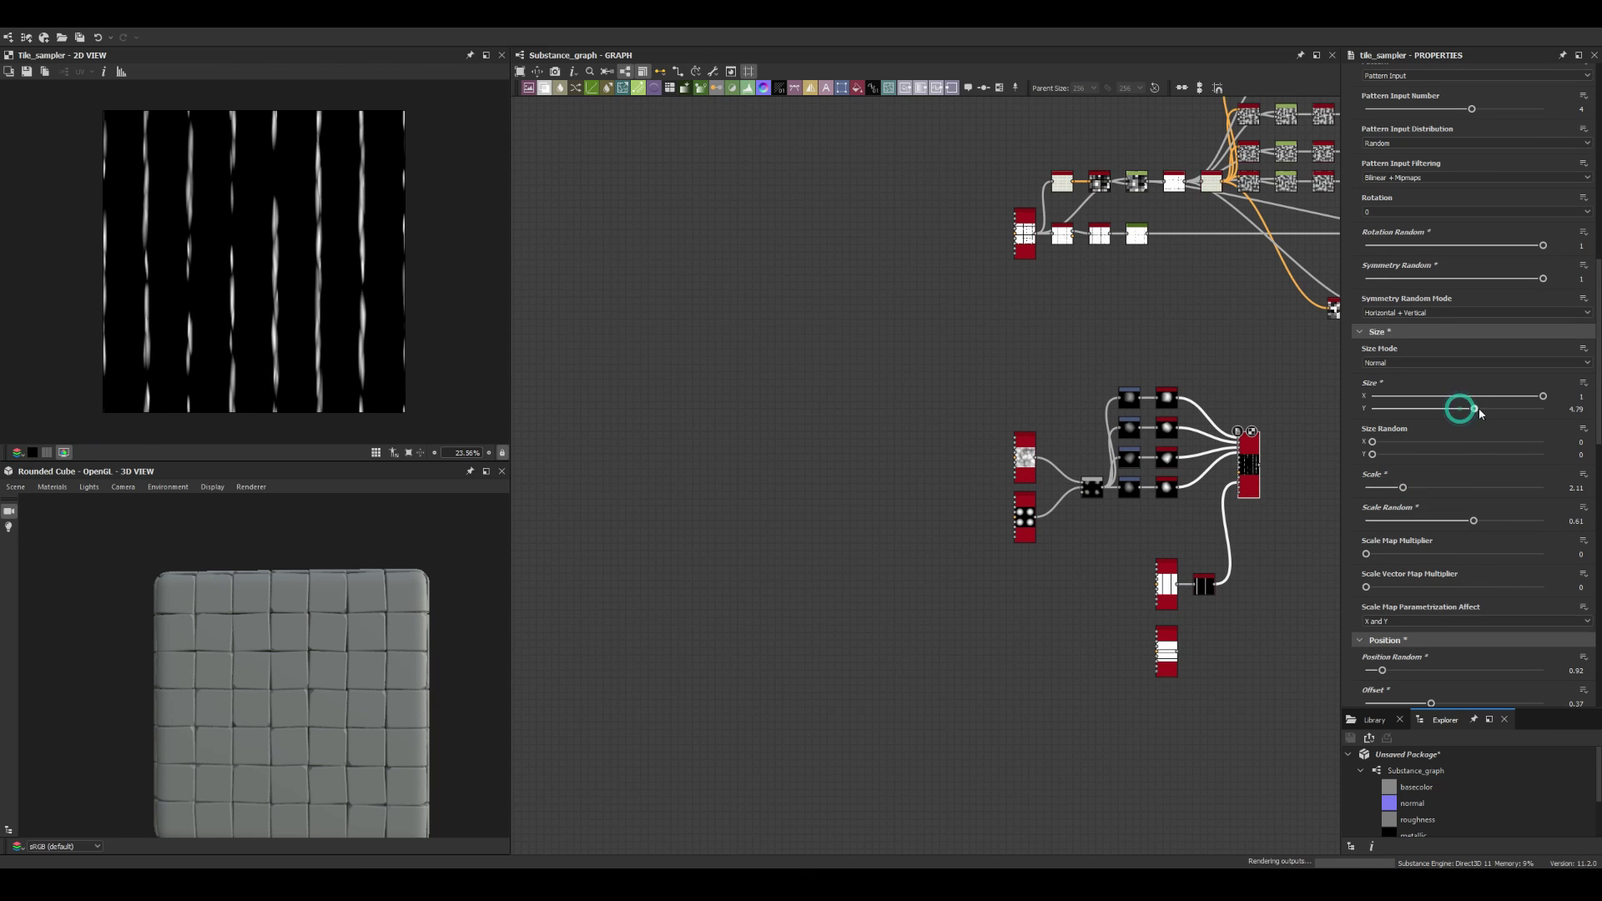
left_click_drag(1463, 451, 1453, 454)
scroll(961, 430, "down", 4)
scroll(967, 469, "up", 5)
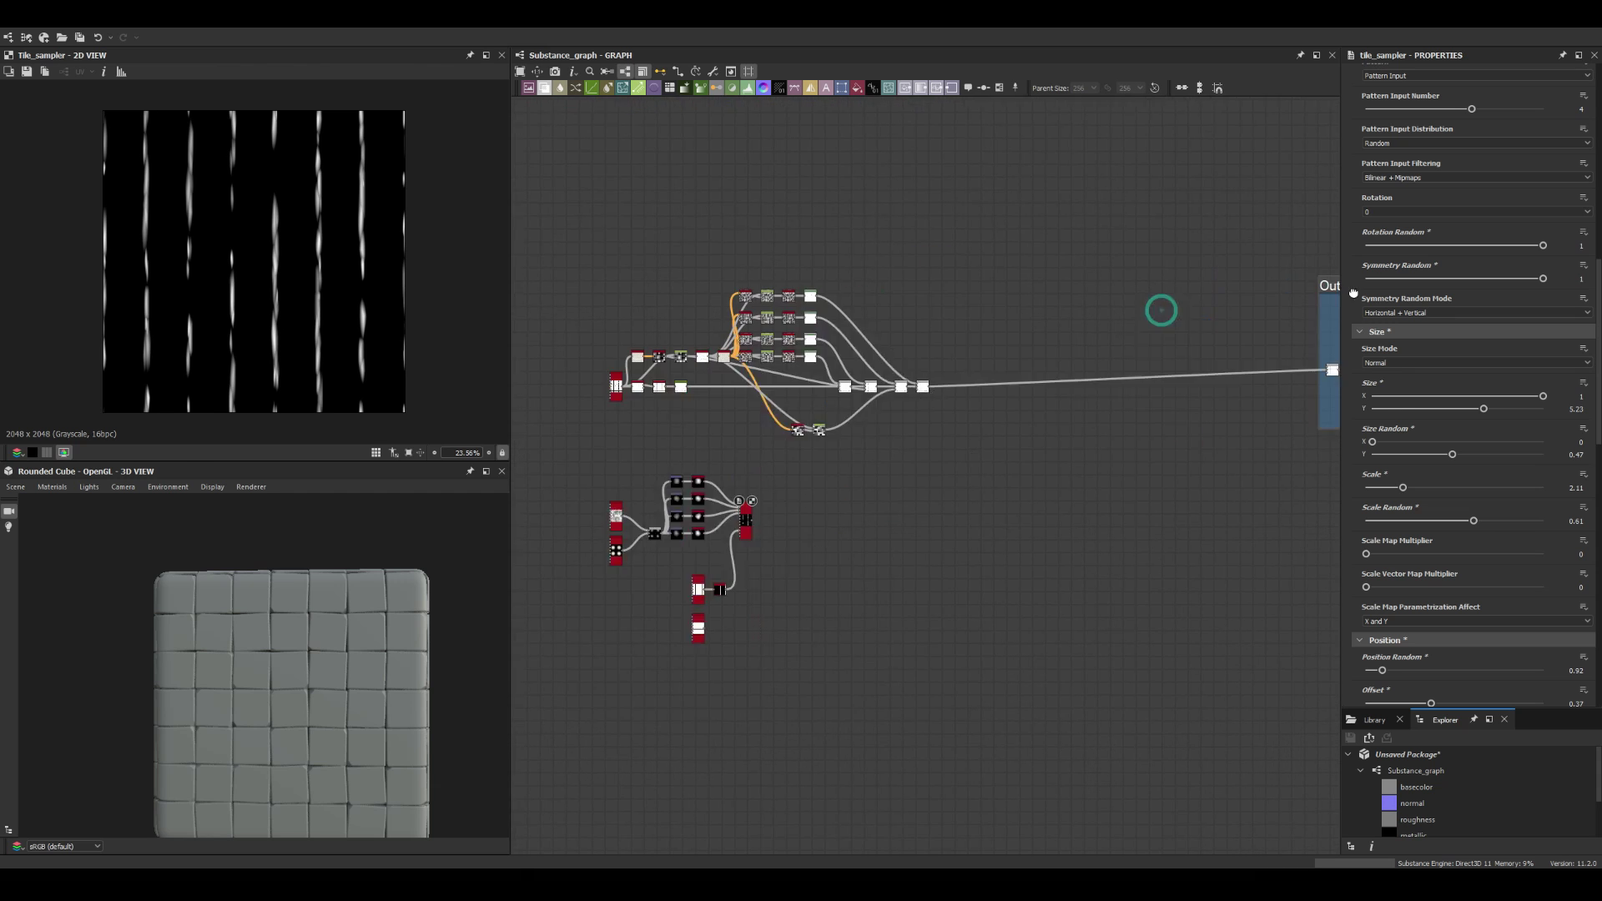
double_click(588, 531)
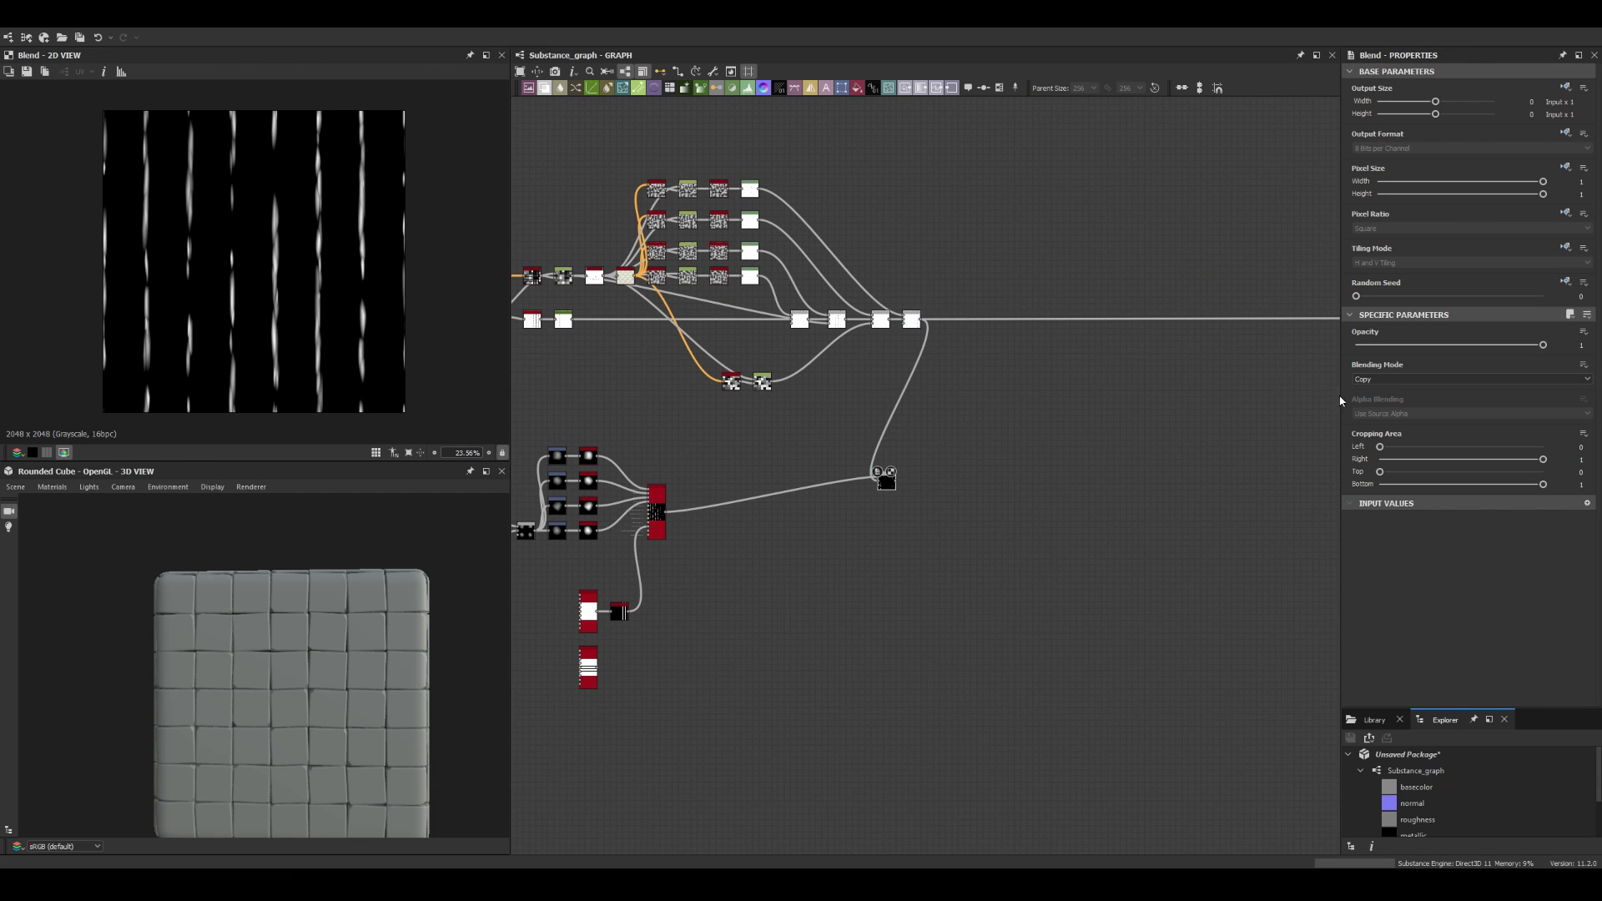
Step: Insert an Invert Grayscale node after the streak Tile Sampler and preview it
key("space")
type("invert")
key("Return")
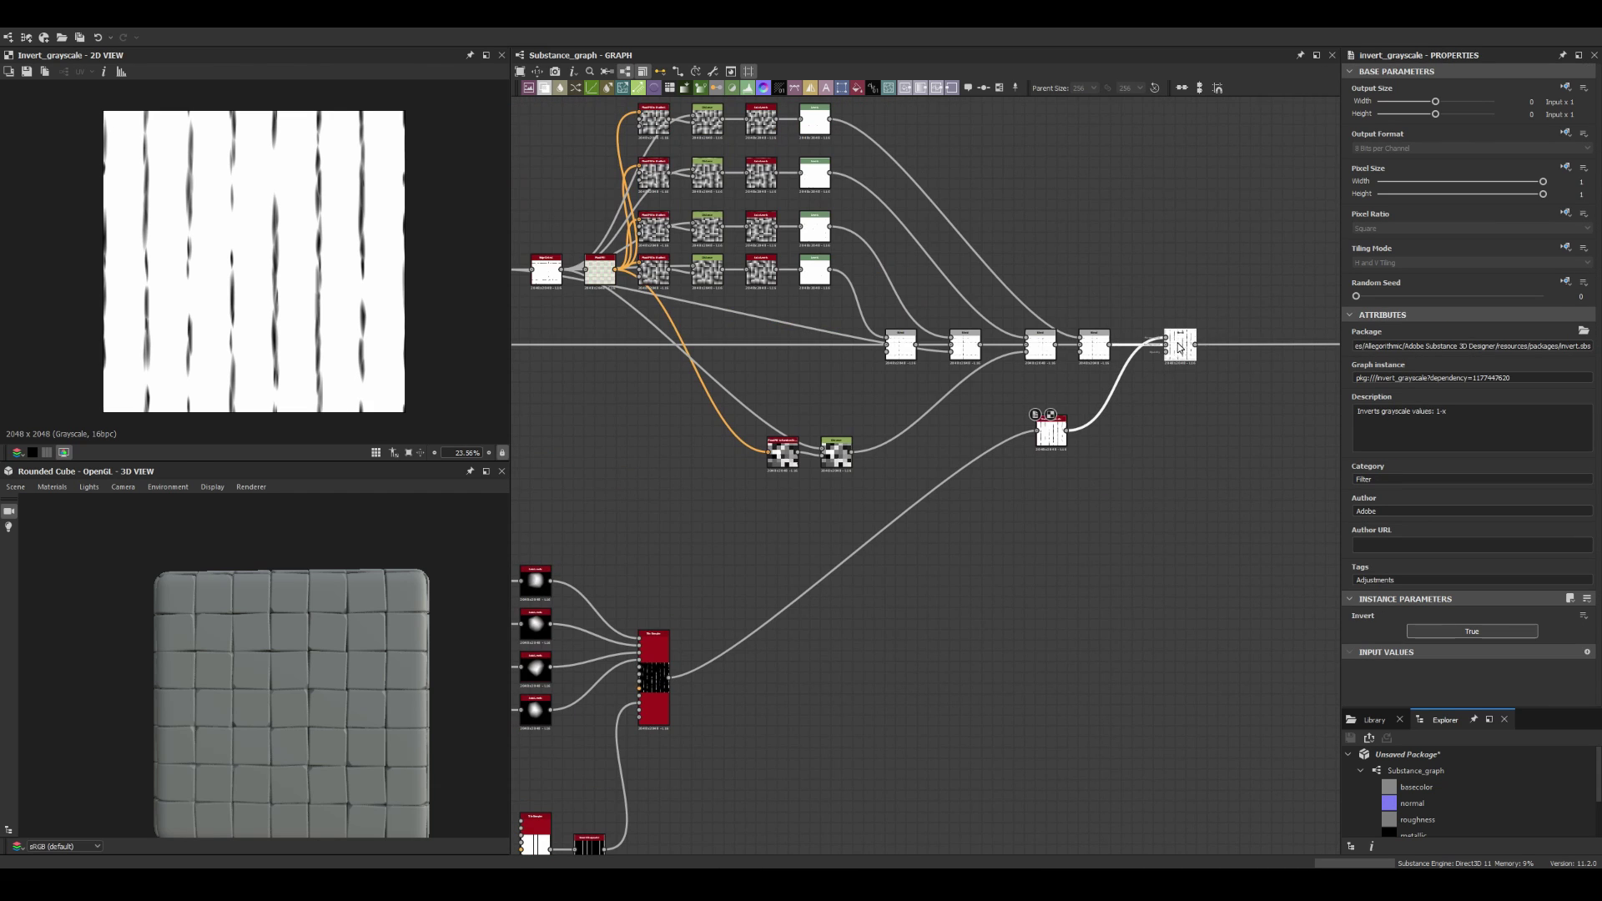
scroll(1101, 455, "up", 4)
double_click(965, 377)
Step: Add a Levels node after the inversion and wire its output into the Min Darken Blend
key("space")
type("levels")
key("Return")
double_click(1273, 167)
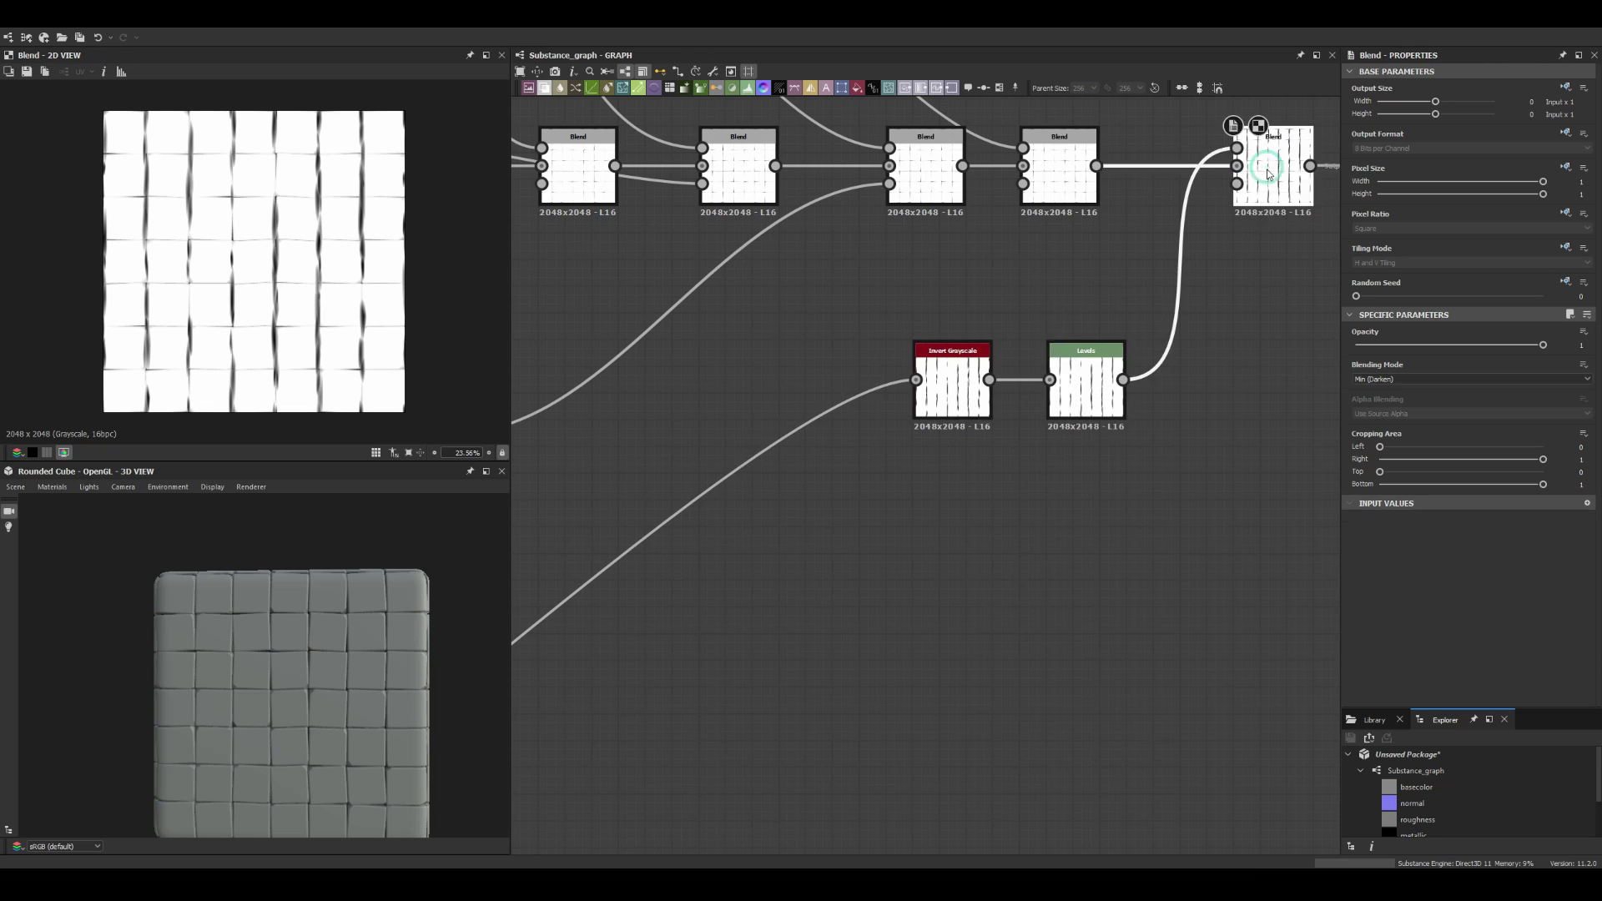
middle_click_drag(1272, 166, 1152, 248)
scroll(250, 668, "up", 5)
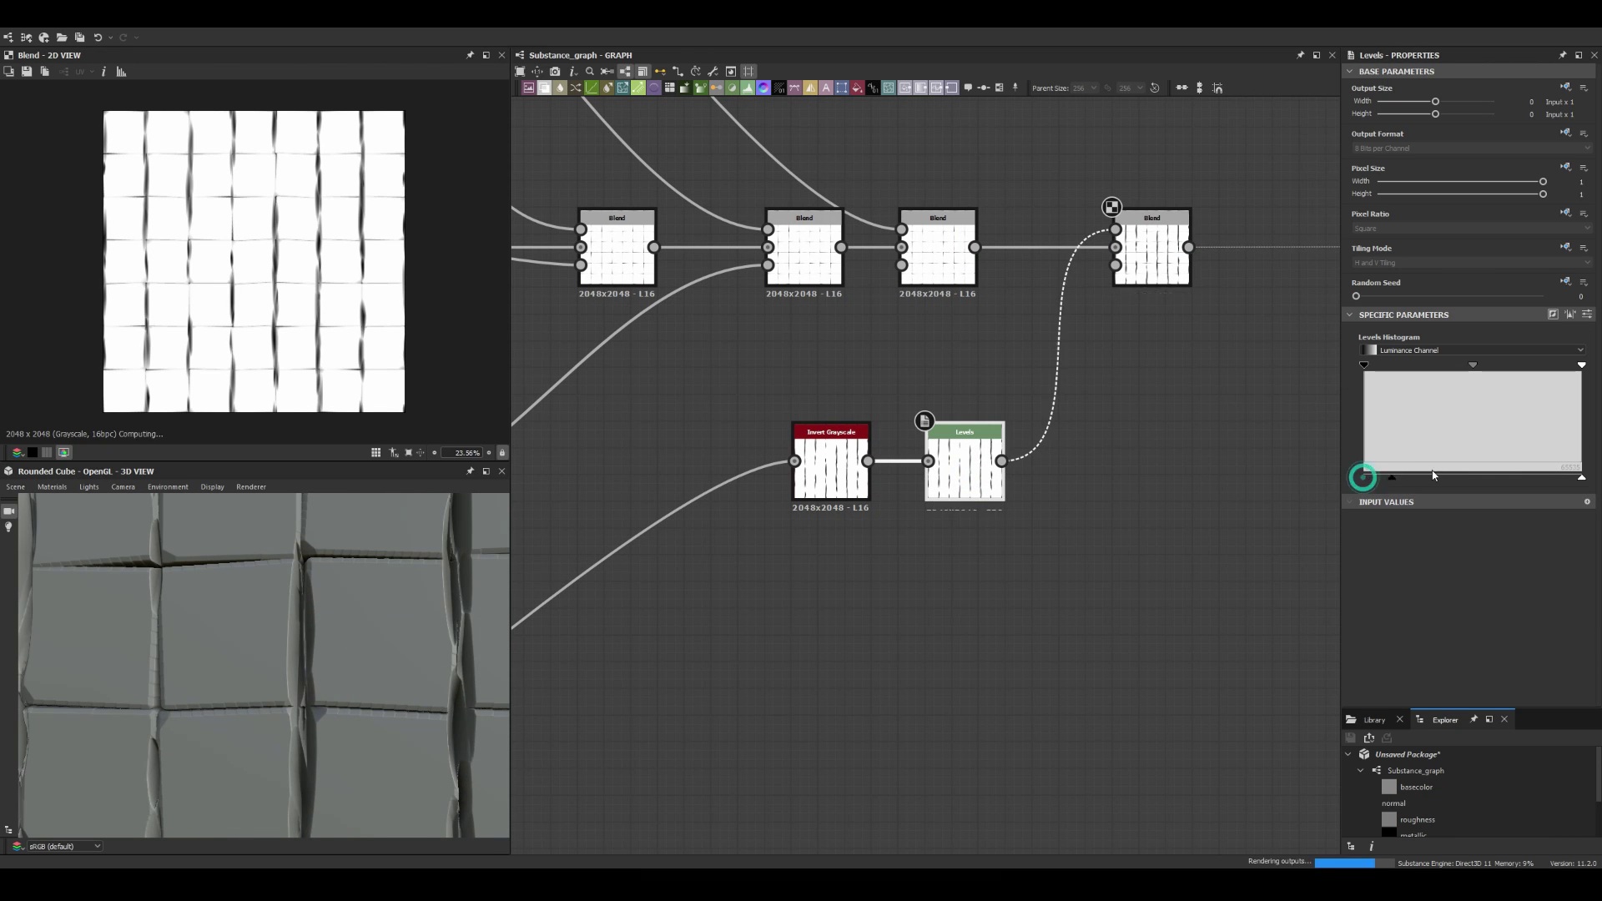
scroll(438, 552, "down", 2)
scroll(413, 552, "down", 2)
scroll(396, 546, "up", 8)
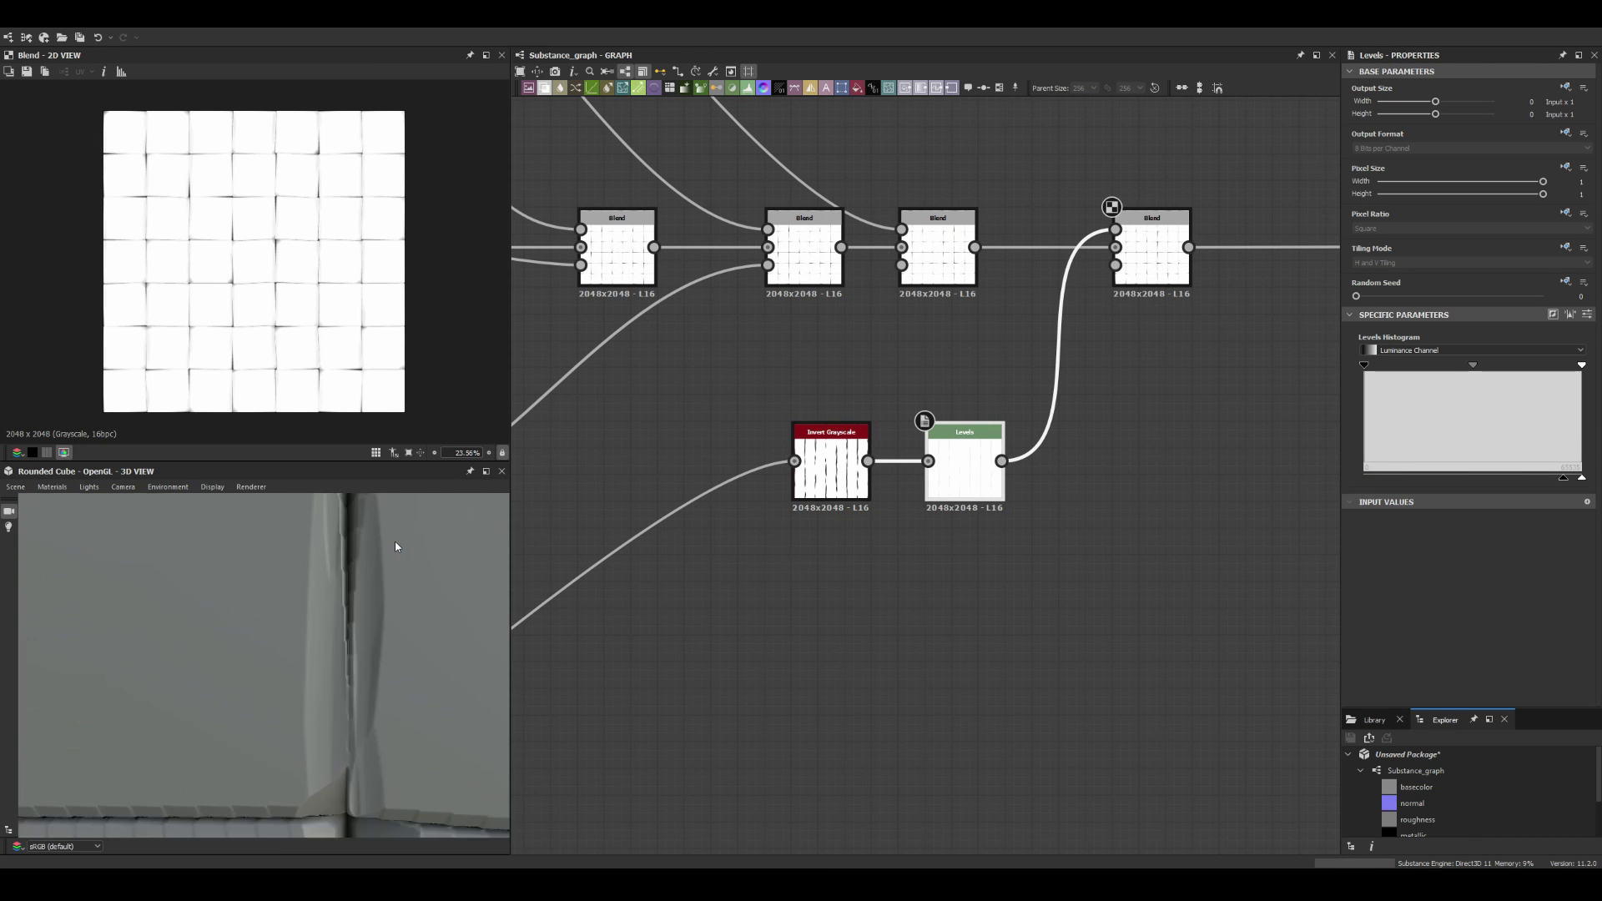
scroll(396, 546, "down", 3)
scroll(918, 459, "down", 4)
scroll(1010, 467, "up", 5)
Step: Tweak Size X on the vertical streak Tile Sampler, then pick the second sampler's Invert Grayscale
left_click(1010, 392)
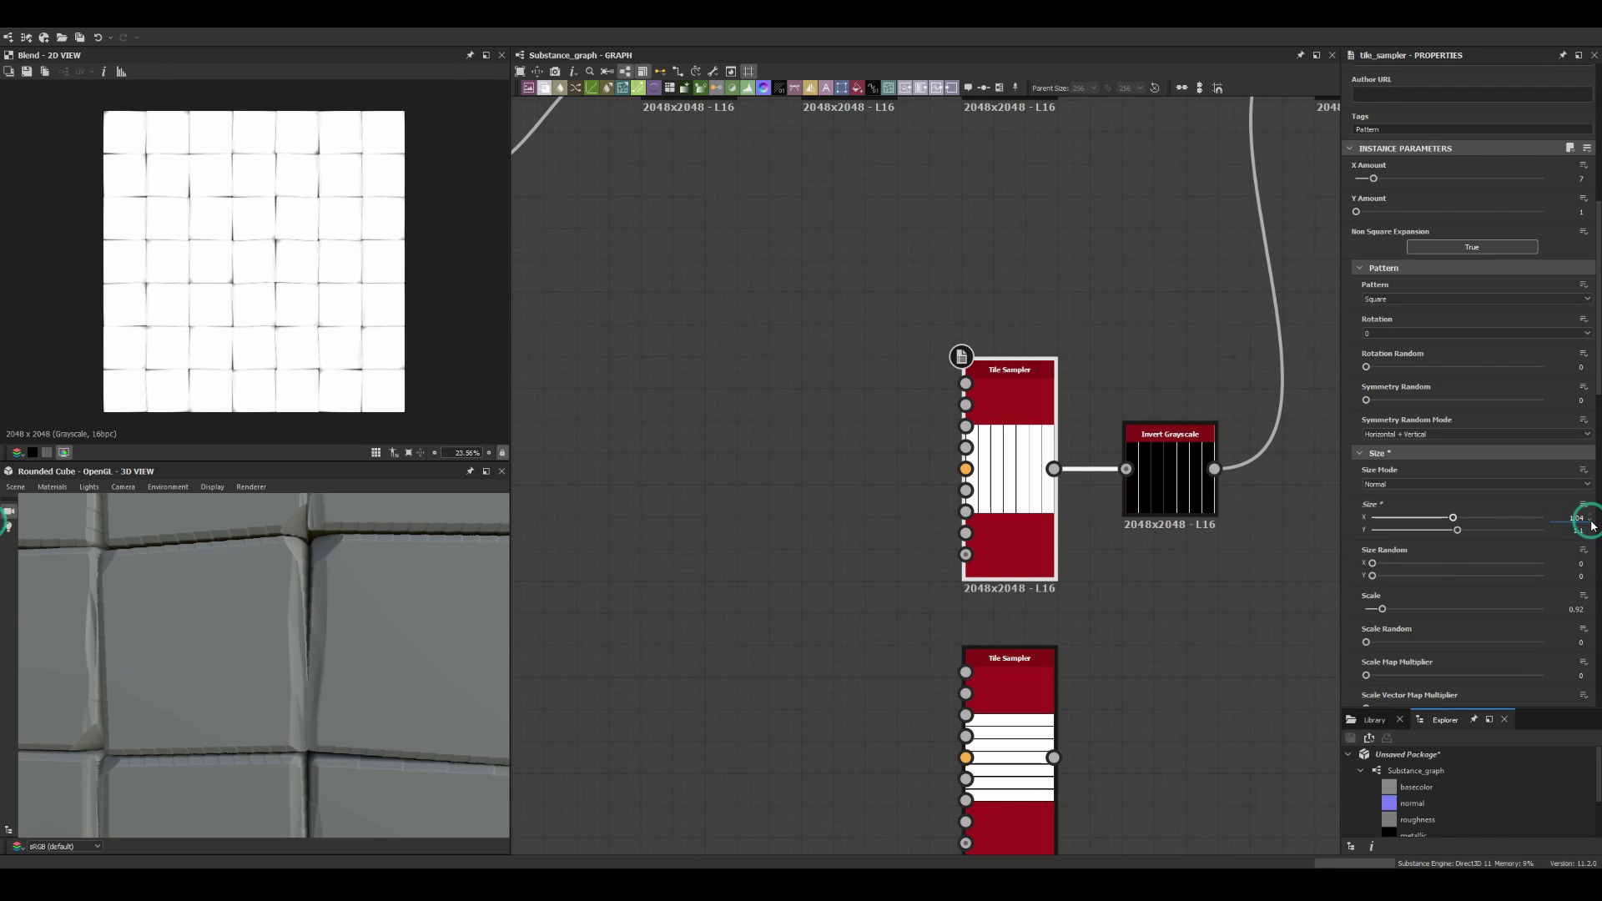
scroll(364, 654, "down", 3)
scroll(279, 608, "up", 5)
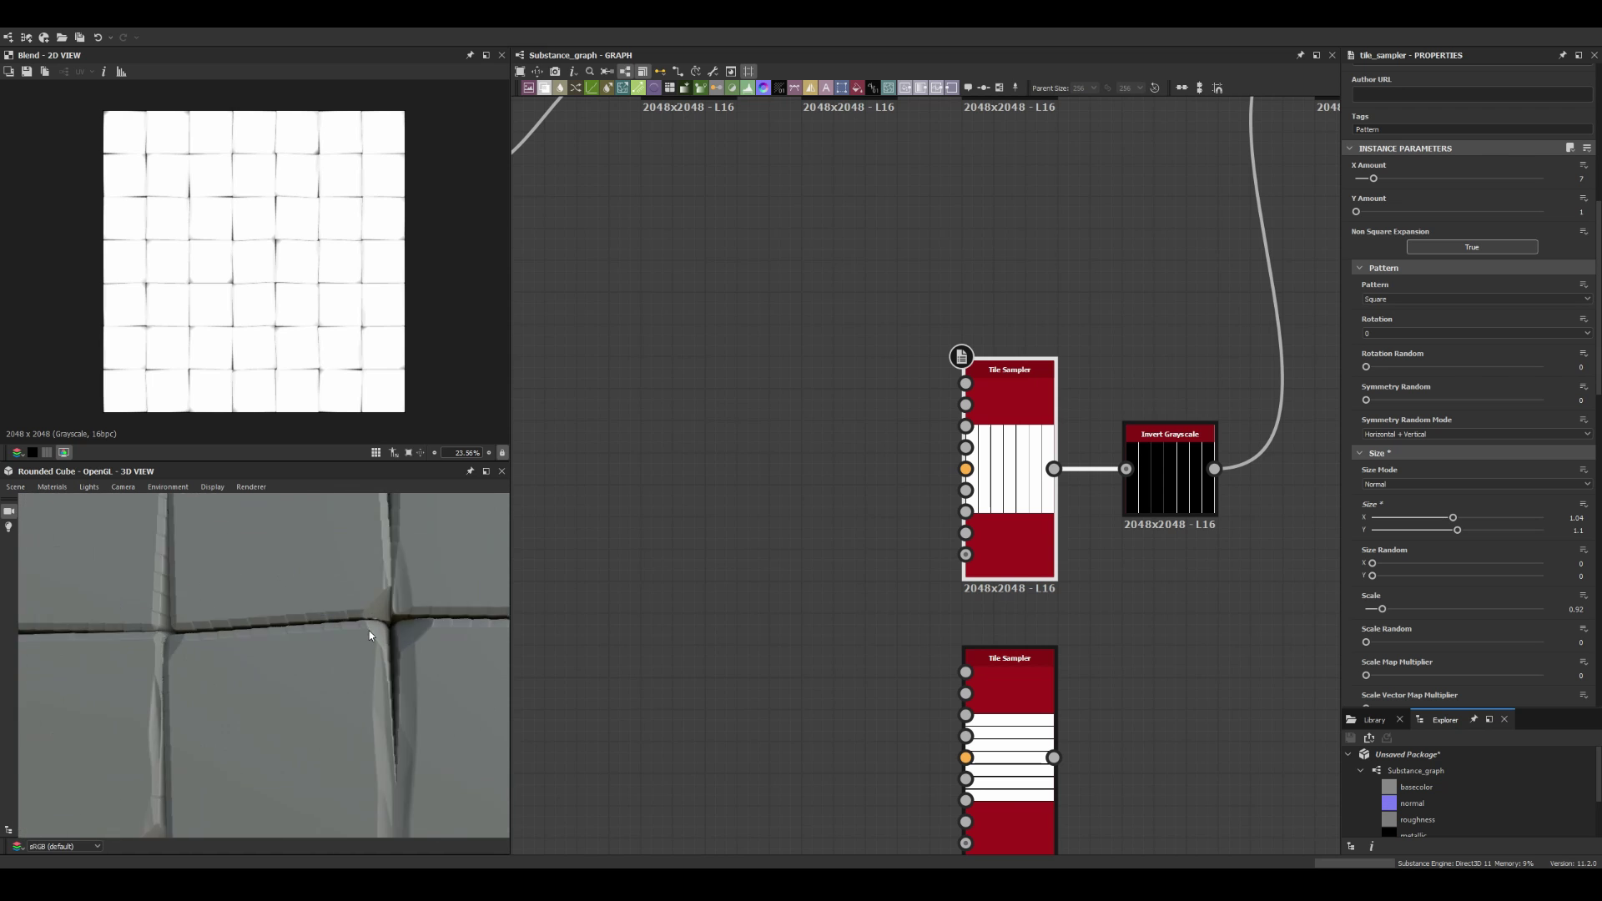
scroll(369, 631, "down", 1)
scroll(368, 606, "down", 3)
scroll(237, 659, "up", 2)
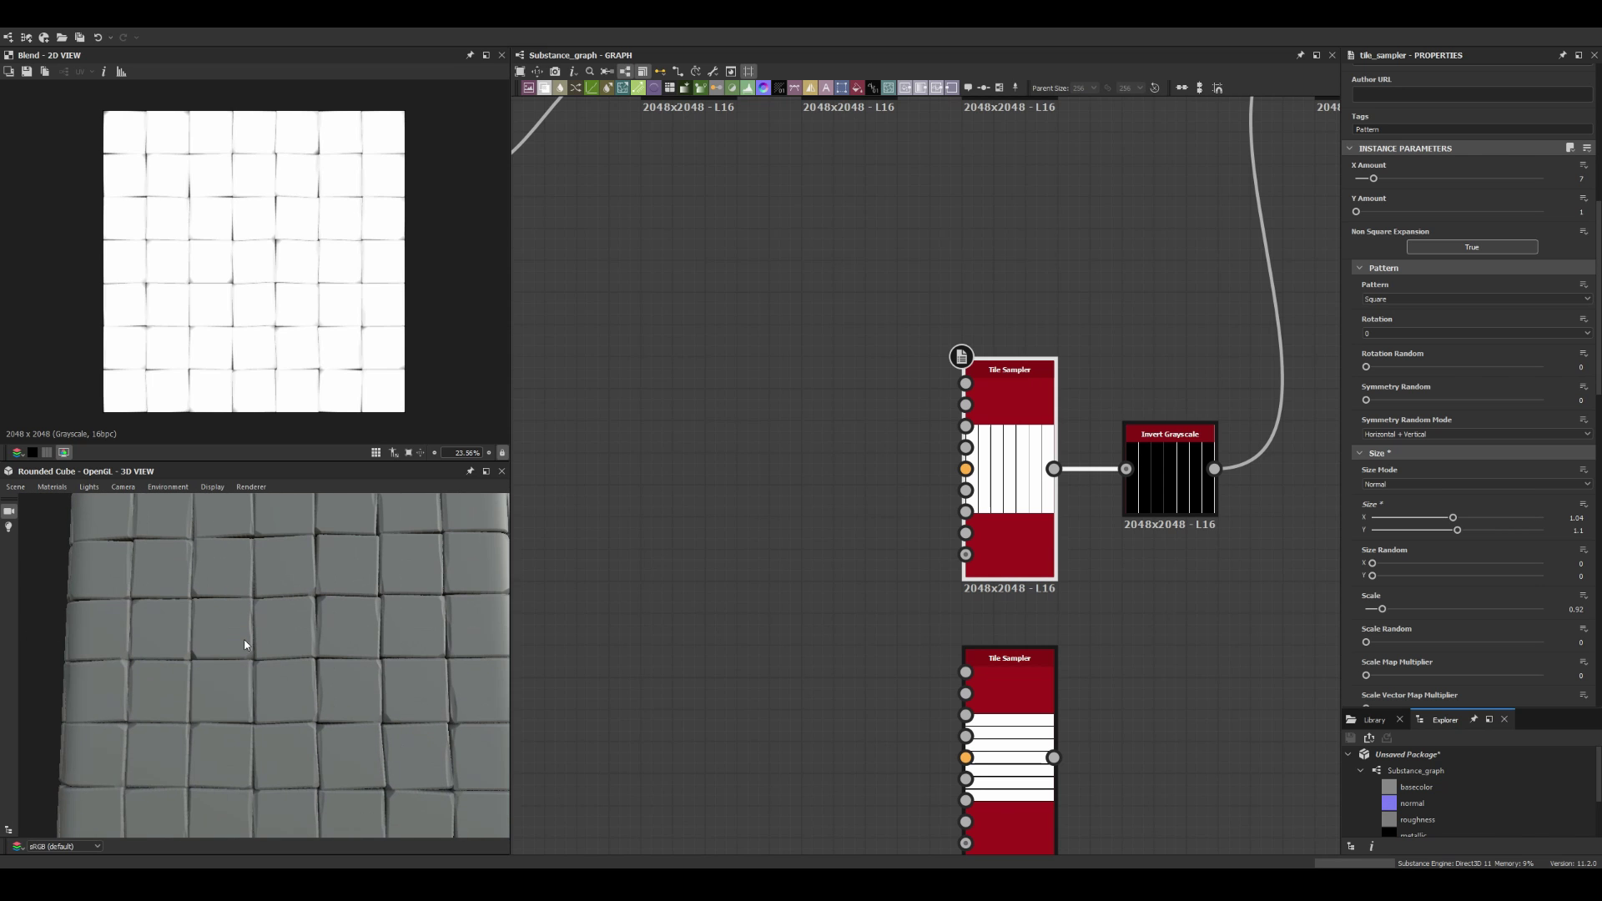
scroll(918, 501, "down", 2)
scroll(917, 404, "up", 1)
left_click(917, 404)
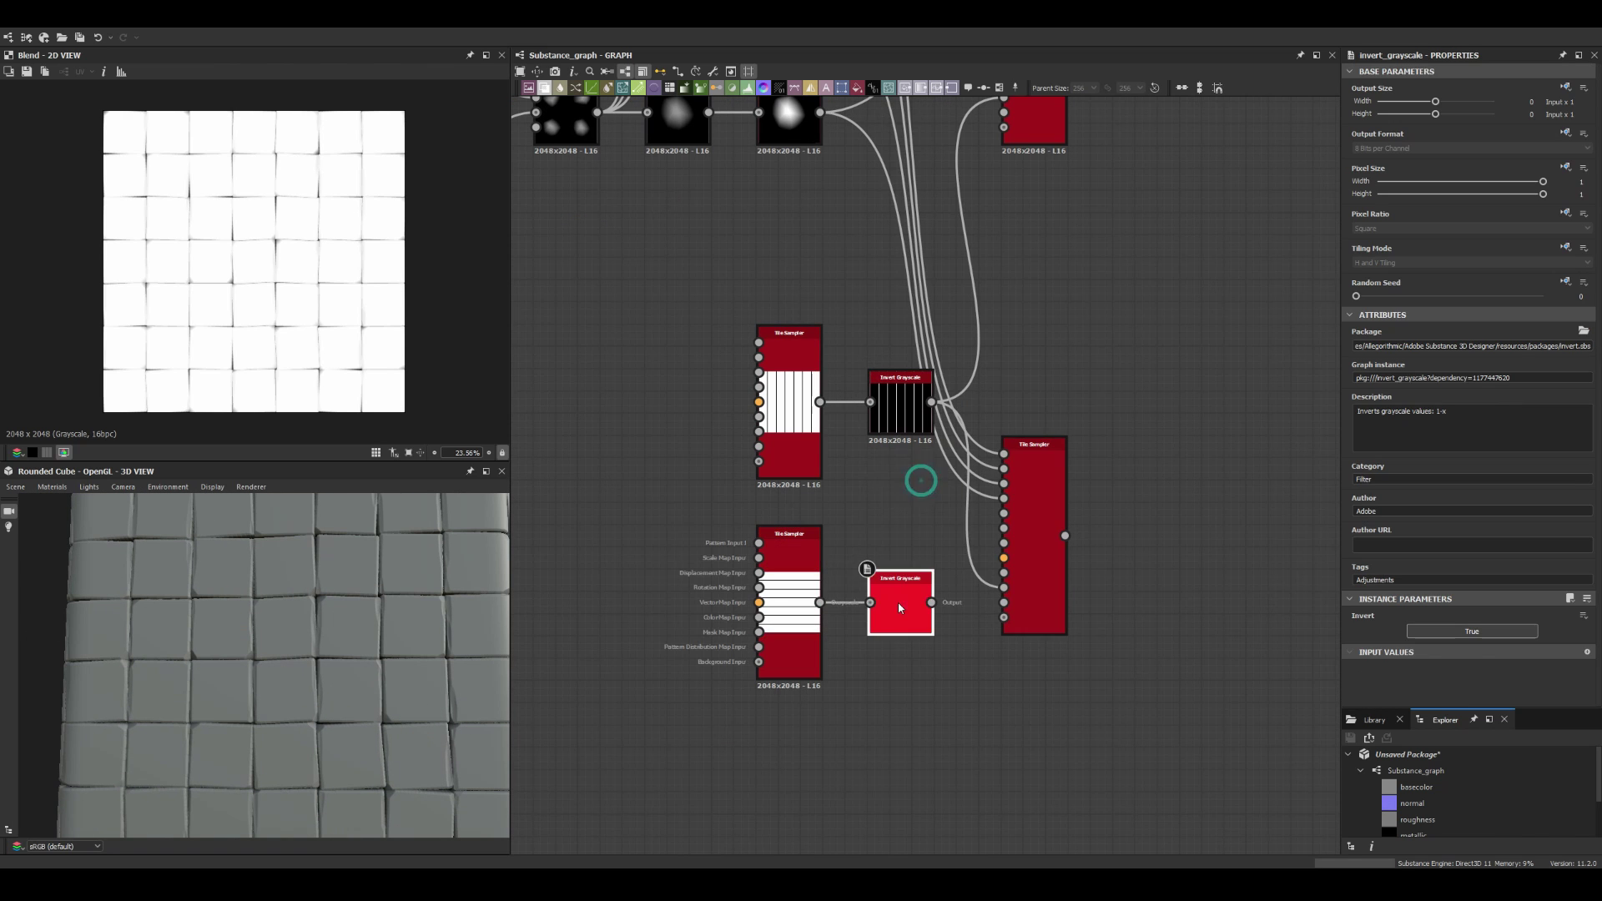
Step: Rotate the second Tile Sampler's streaks 0.25 turns to make them horizontal
left_click(1030, 609)
left_click_drag(1030, 608, 1110, 608)
scroll(1469, 417, "down", 5)
left_click(1369, 543)
scroll(1240, 204, "down", 3)
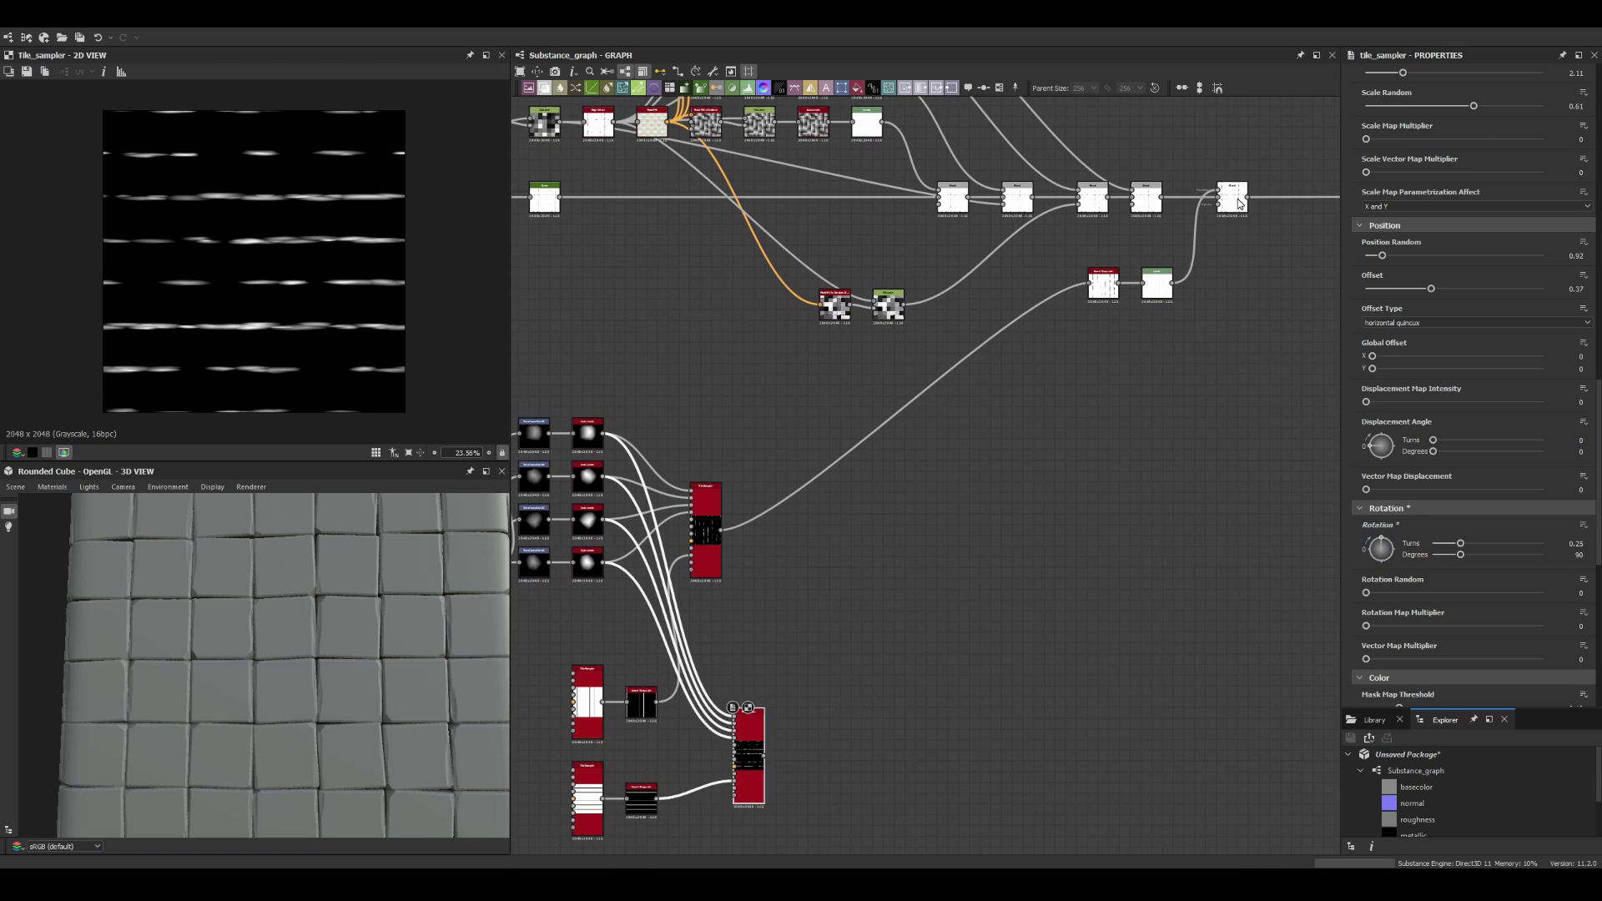
Step: Add a Min Darken Blend at the chain's end and connect the second Levels output into it
left_click(1240, 203)
left_click(1107, 291, "shift")
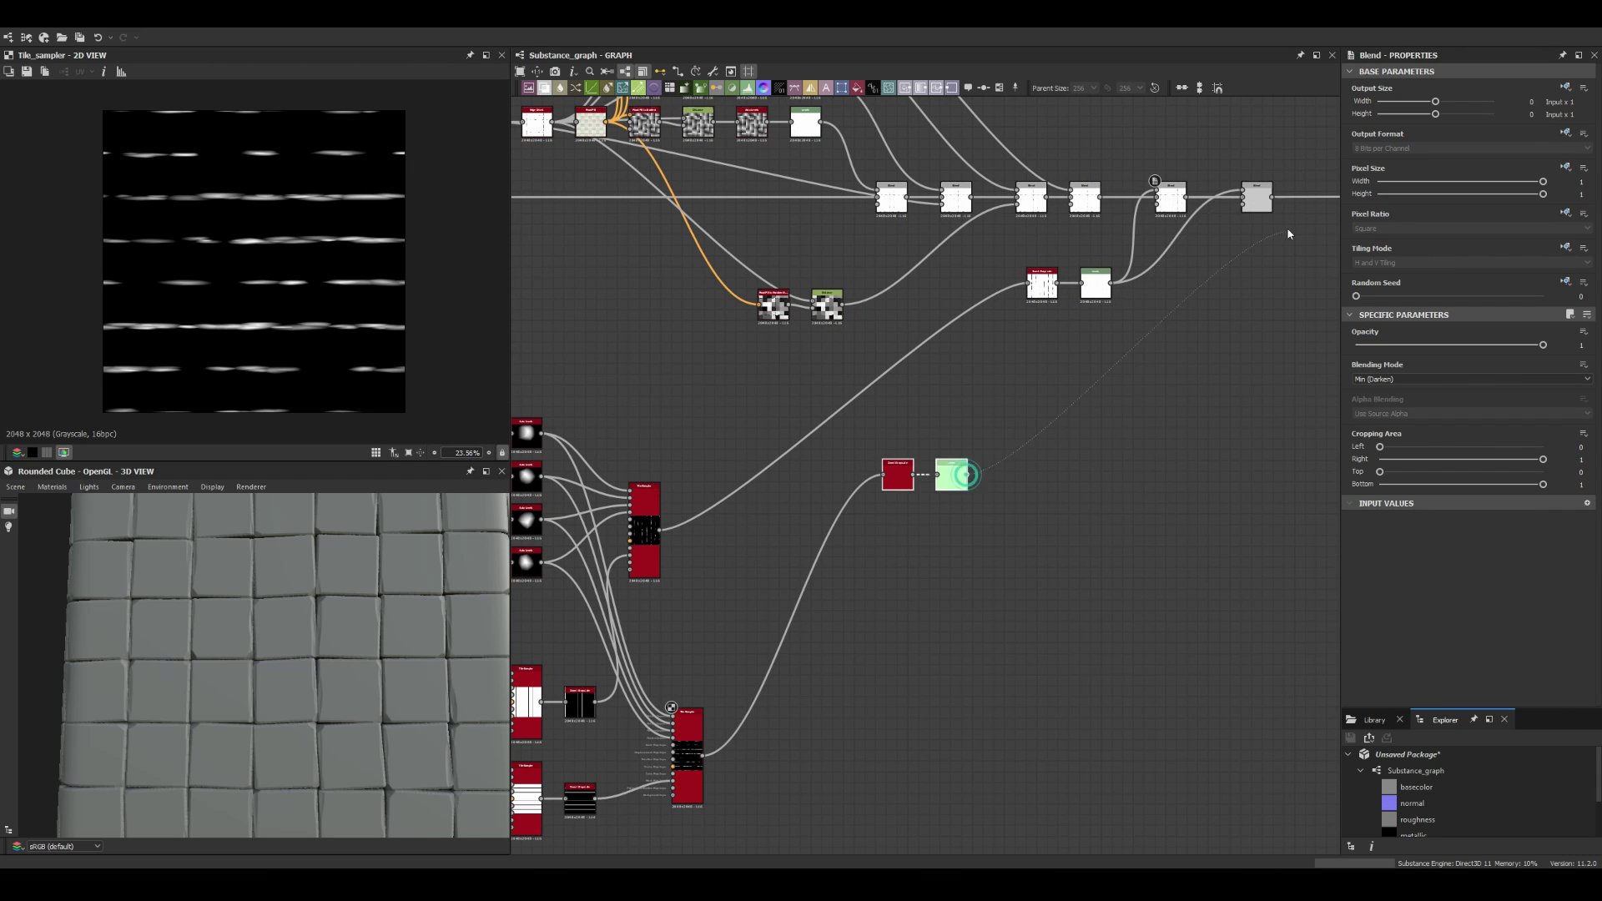
left_click_drag(1289, 234, 1259, 197)
scroll(1255, 192, "up", 3)
scroll(383, 644, "up", 3)
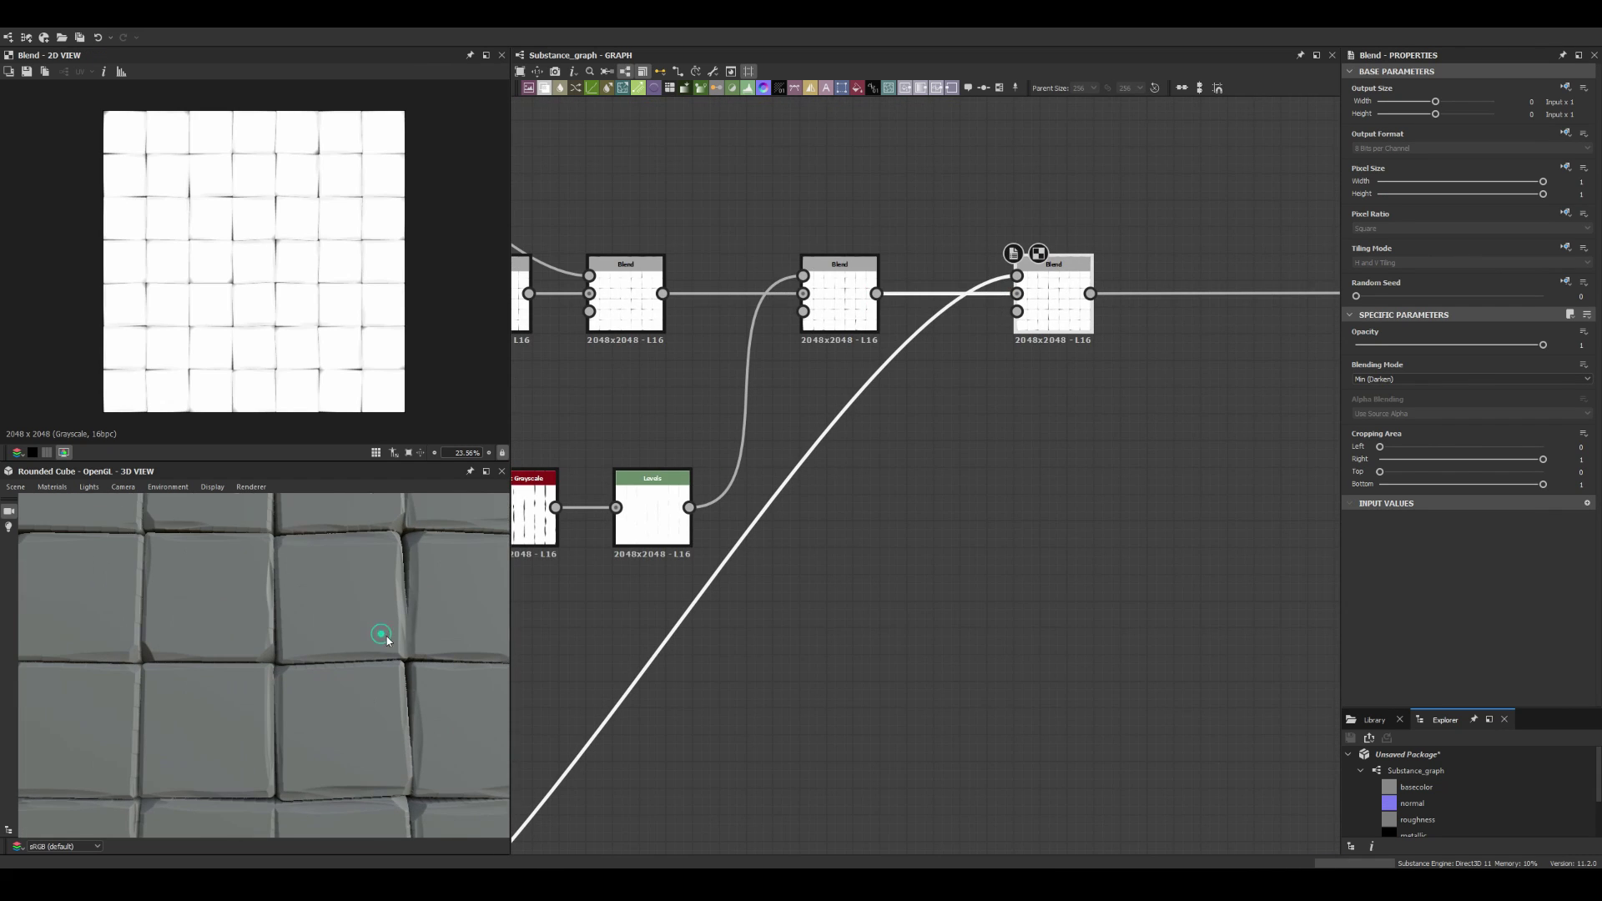
Step: Adjust Size Y on the streak Tile Sampler and check the horizontal cracks on the 3D cube
middle_click_drag(751, 668, 970, 529)
left_click(855, 751)
scroll(1498, 520, "down", 3)
left_click_drag(1457, 519, 1451, 520)
mouse_move(309, 585)
left_mouse_down()
mouse_move(314, 605)
mouse_move(347, 572)
left_mouse_up()
left_click(1312, 267)
middle_click_drag(1312, 268, 995, 451)
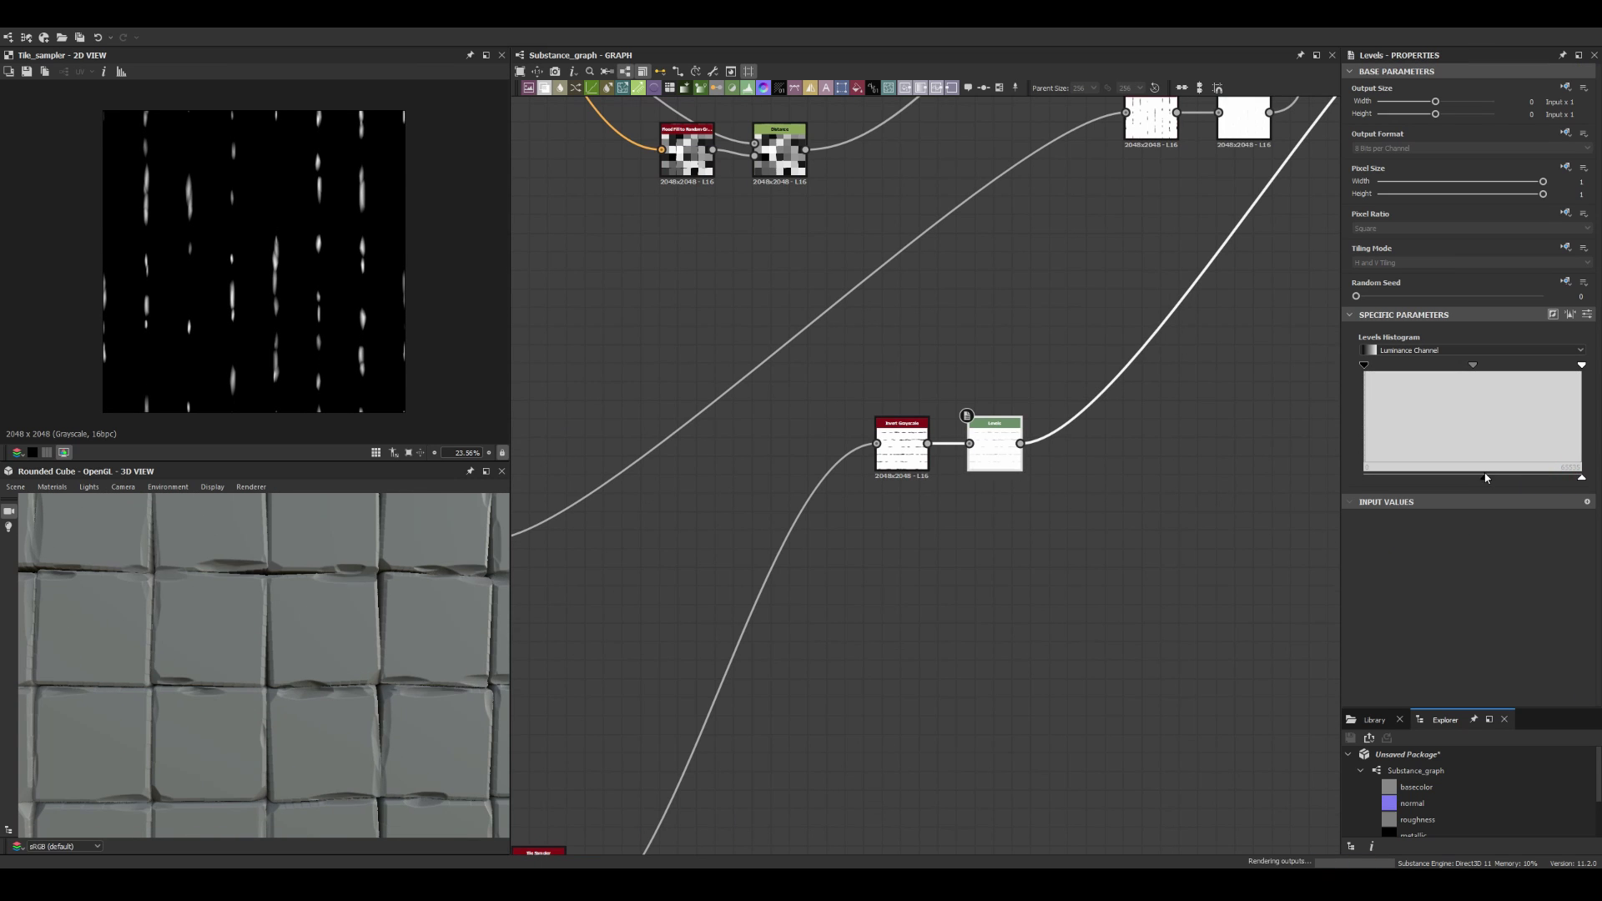
scroll(960, 418, "down", 3)
Step: Add a Blend fed by the random grey-per-tile pattern and set it to Multiply
key("space")
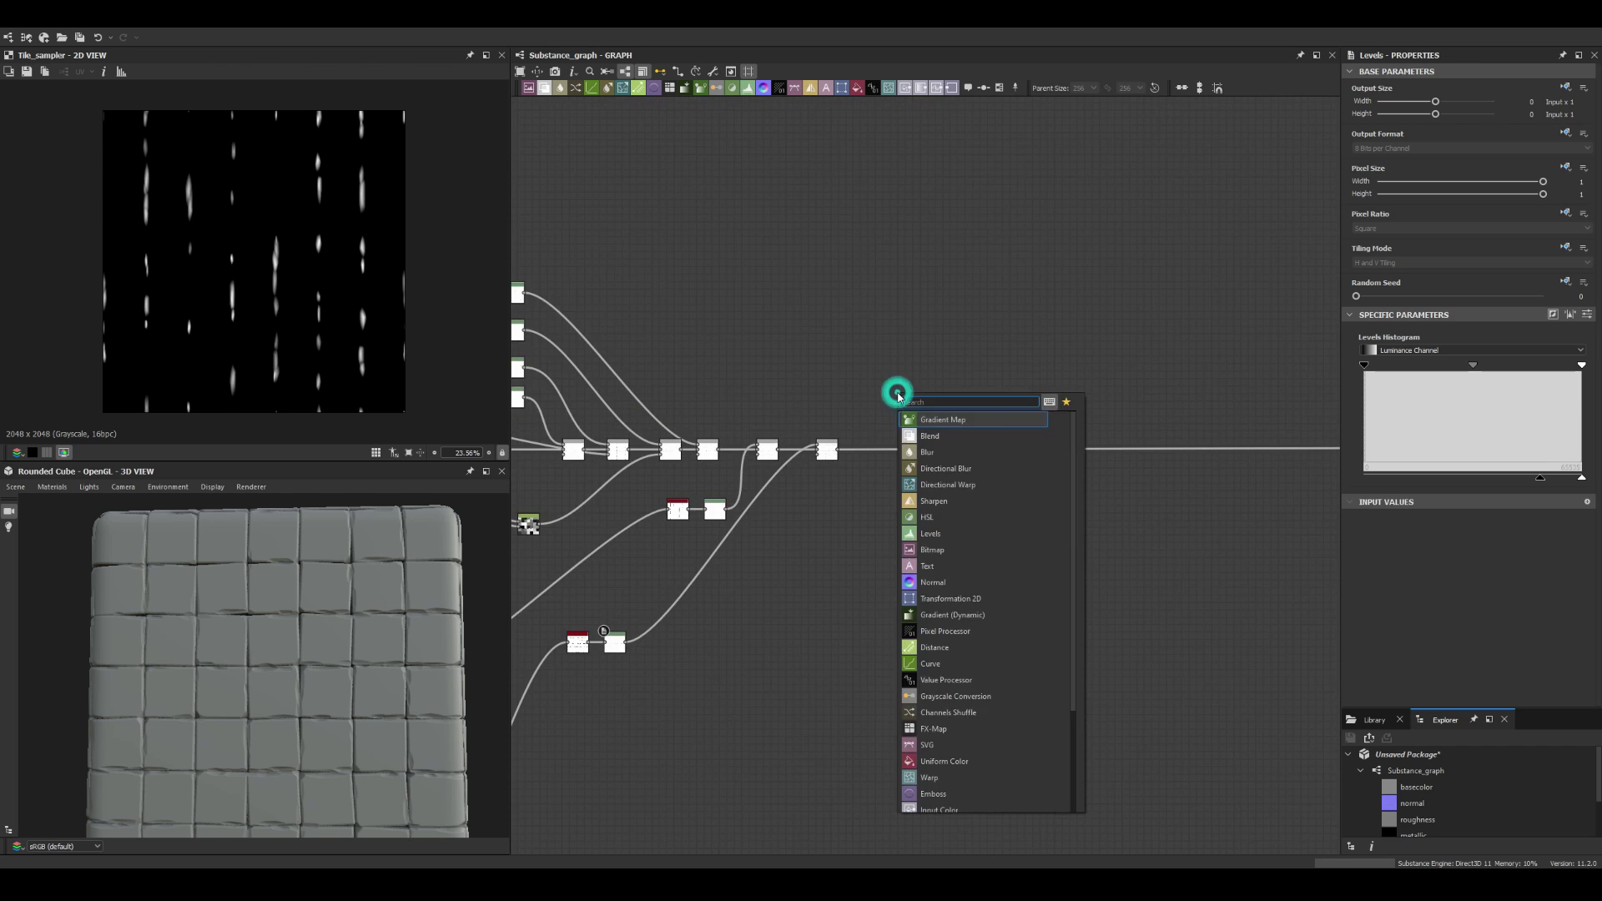
left_click(919, 417)
scroll(834, 434, "up", 1)
scroll(733, 449, "down", 2)
left_click_drag(787, 172, 1198, 287)
left_click(1407, 379)
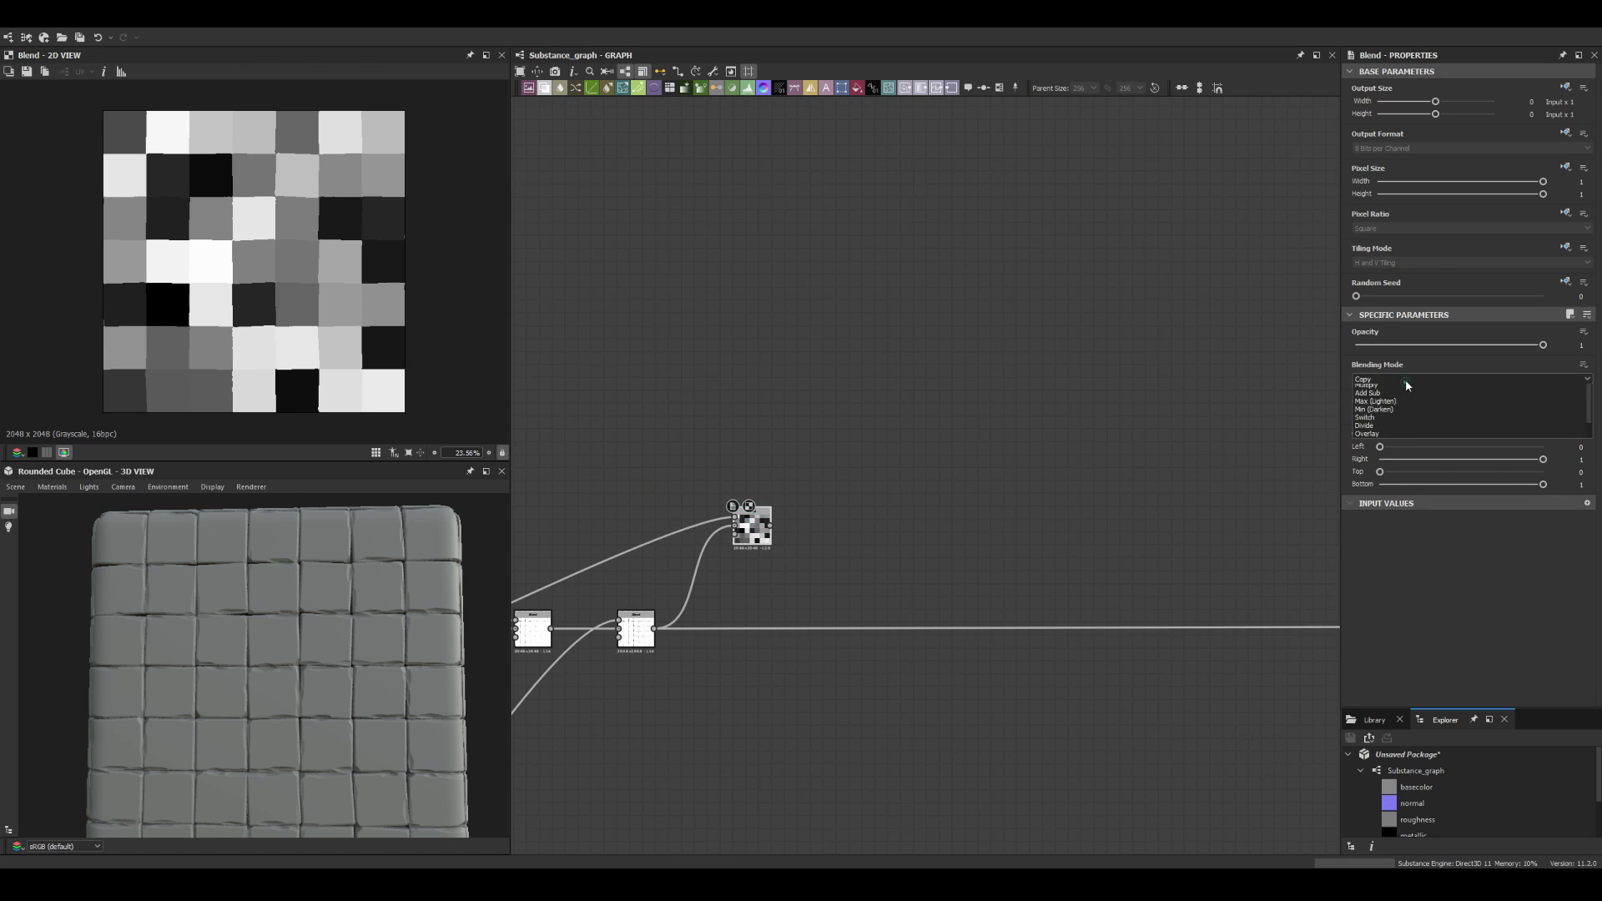
left_click_drag(759, 544, 747, 648)
Step: Set the Multiply Blend's opacity to about 0.57 and preview the final Blend output
scroll(383, 619, "up", 2)
scroll(383, 619, "up", 2)
left_click_drag(1543, 345, 1422, 346)
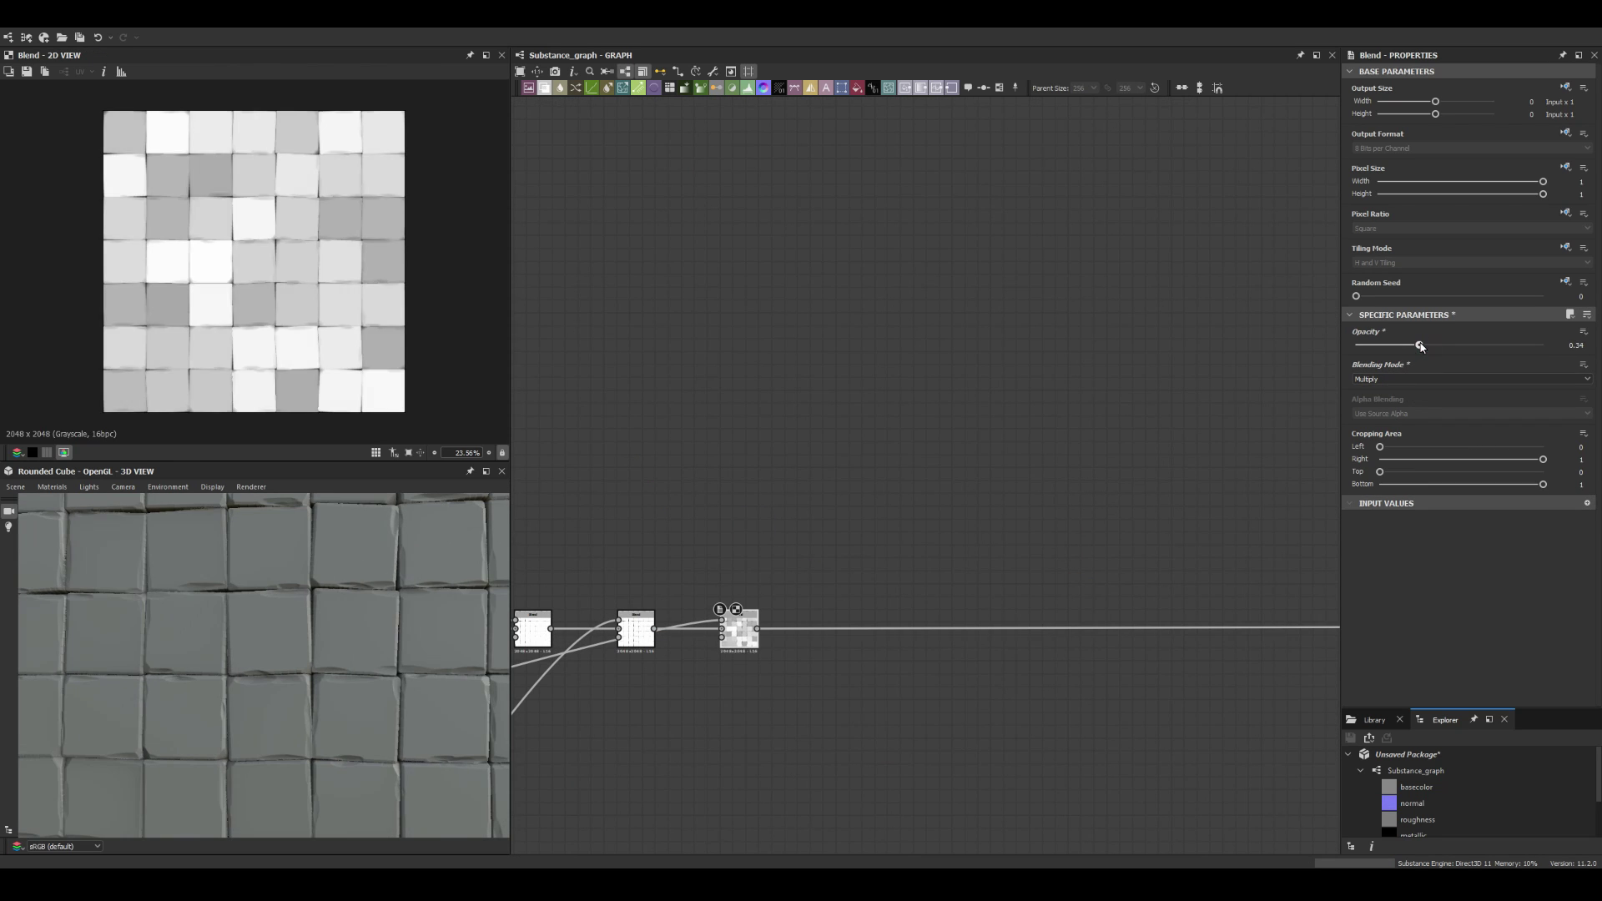
left_click_drag(250, 668, 429, 608)
scroll(791, 578, "up", 1)
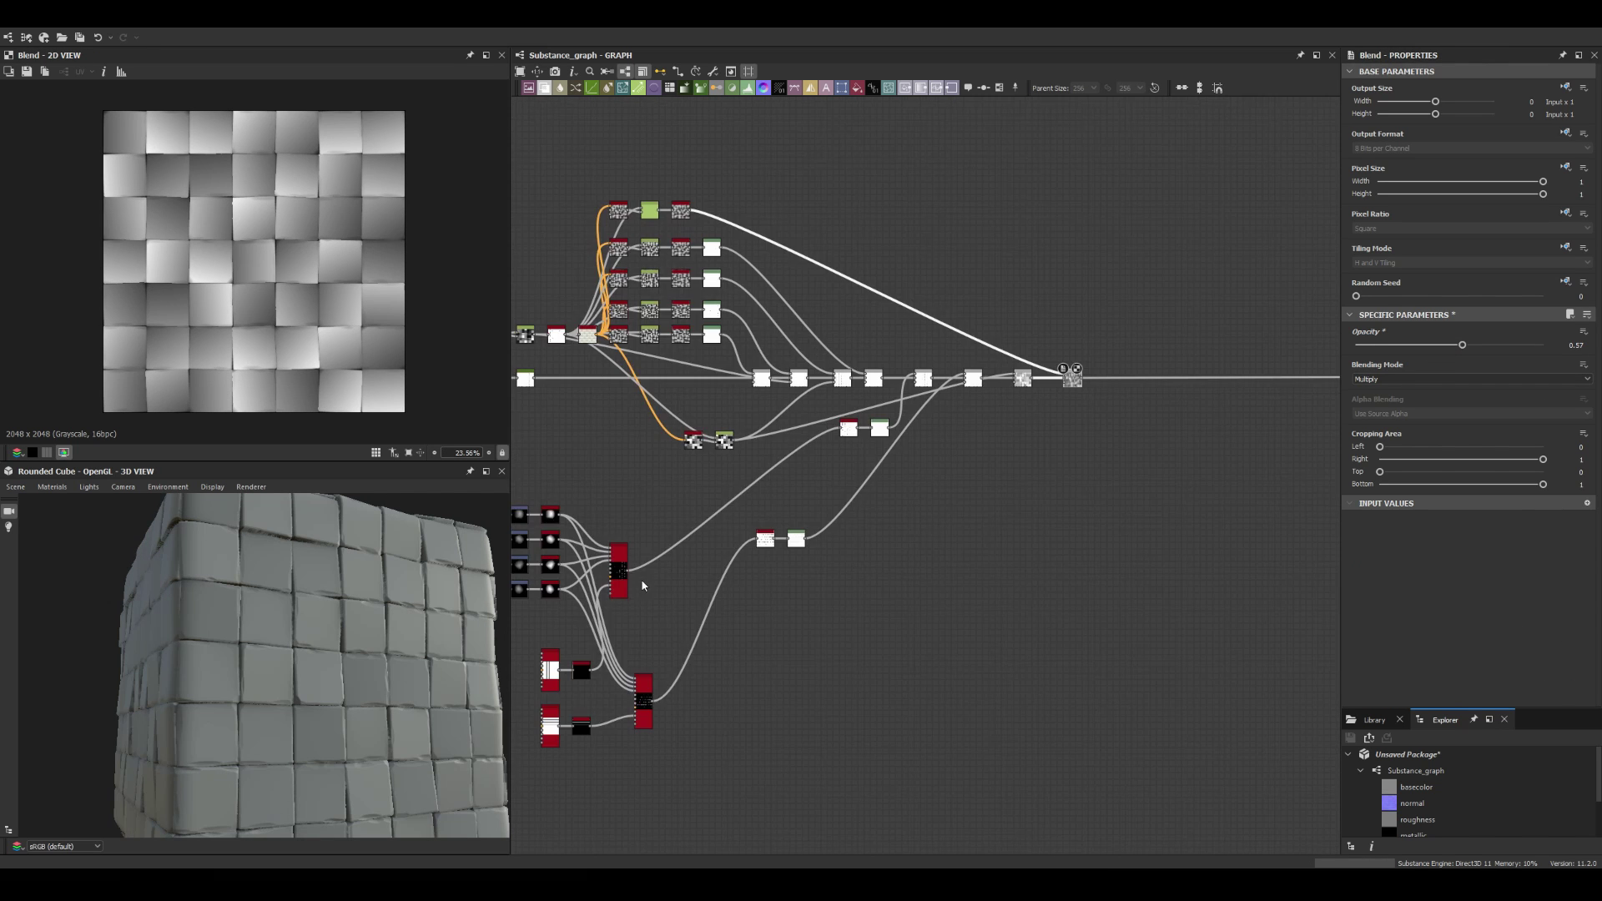
double_click(679, 475)
double_click(1223, 349)
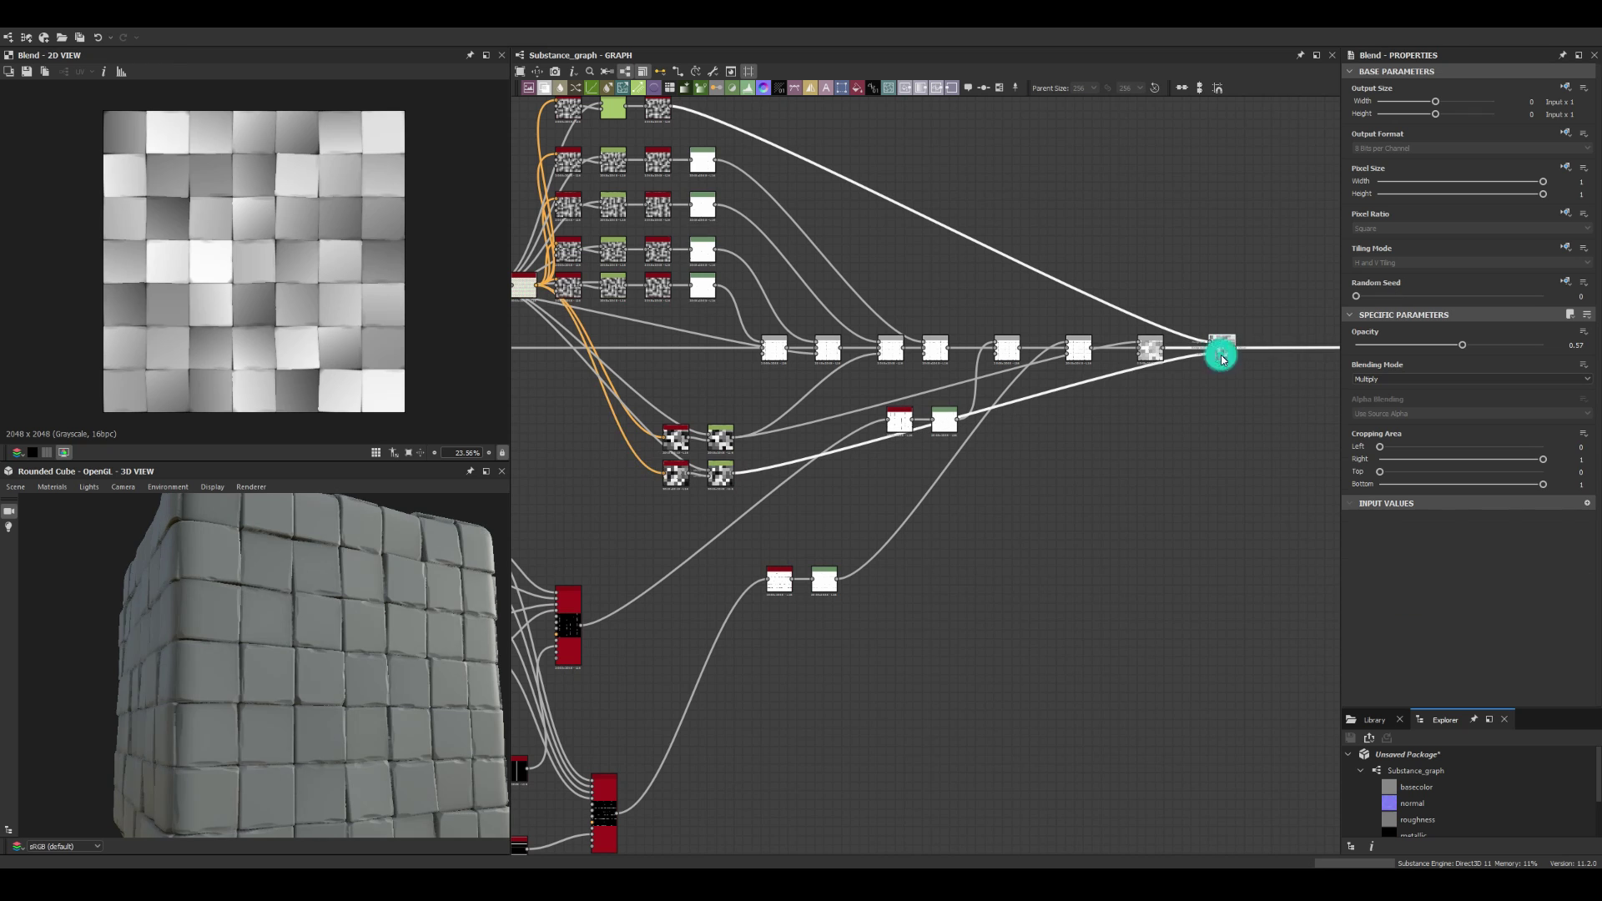
scroll(1224, 359, "up", 4)
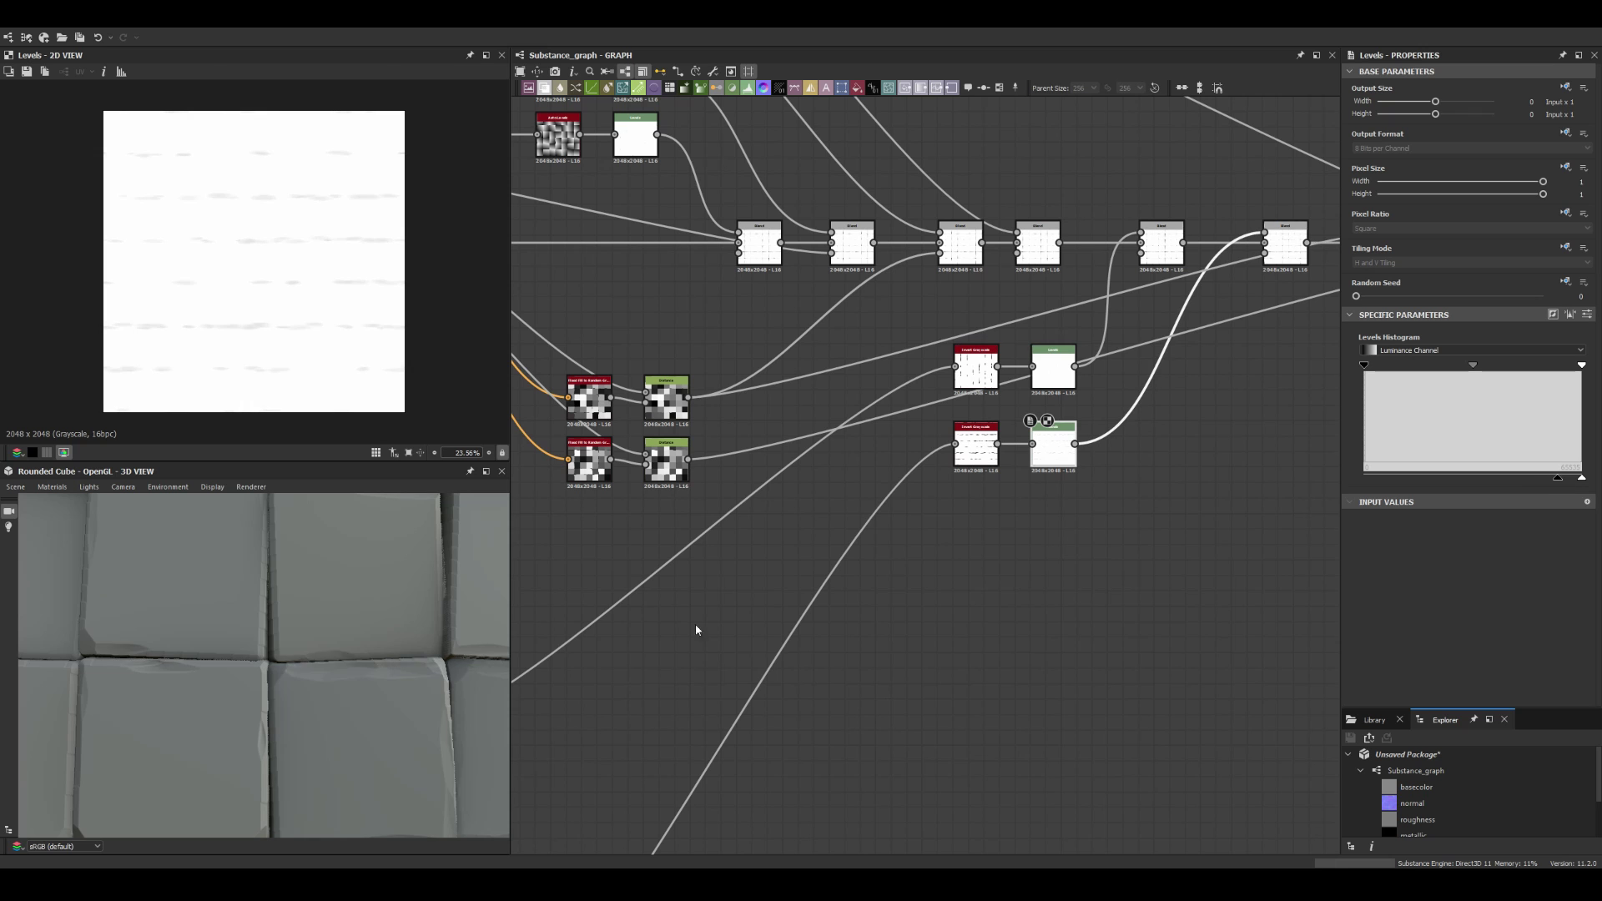
Step: Survey the graph and preview the per-tile Multiply Blend output in the 2D view
scroll(362, 633, "down", 5)
scroll(301, 656, "up", 5)
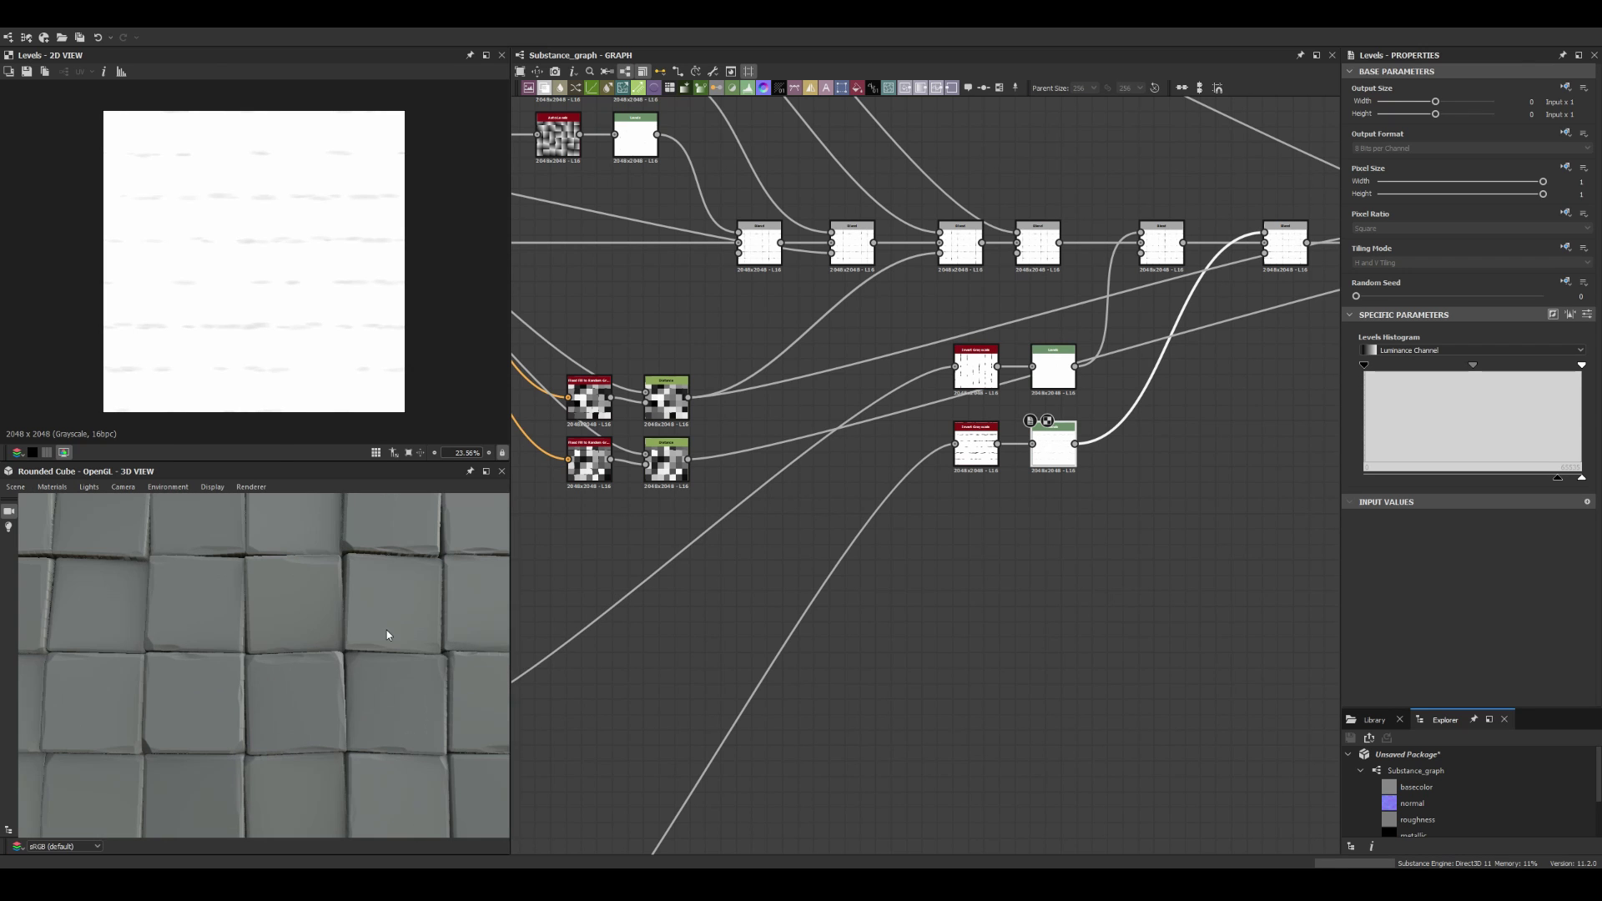
scroll(820, 456, "down", 3)
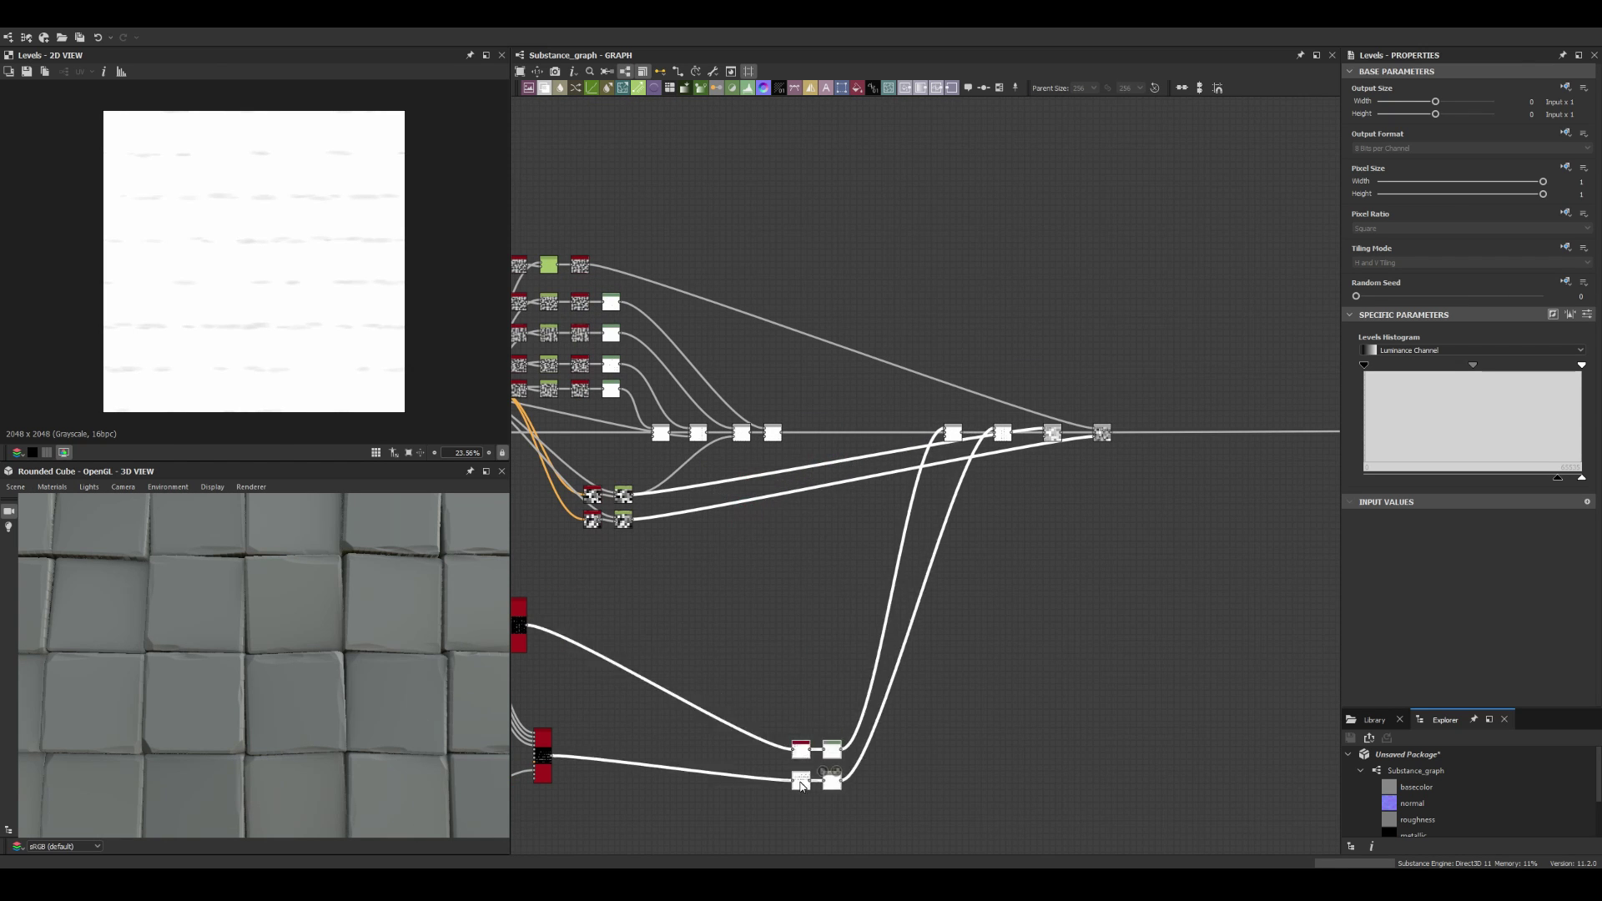
scroll(777, 667, "down", 2)
middle_click_drag(777, 667, 1251, 512)
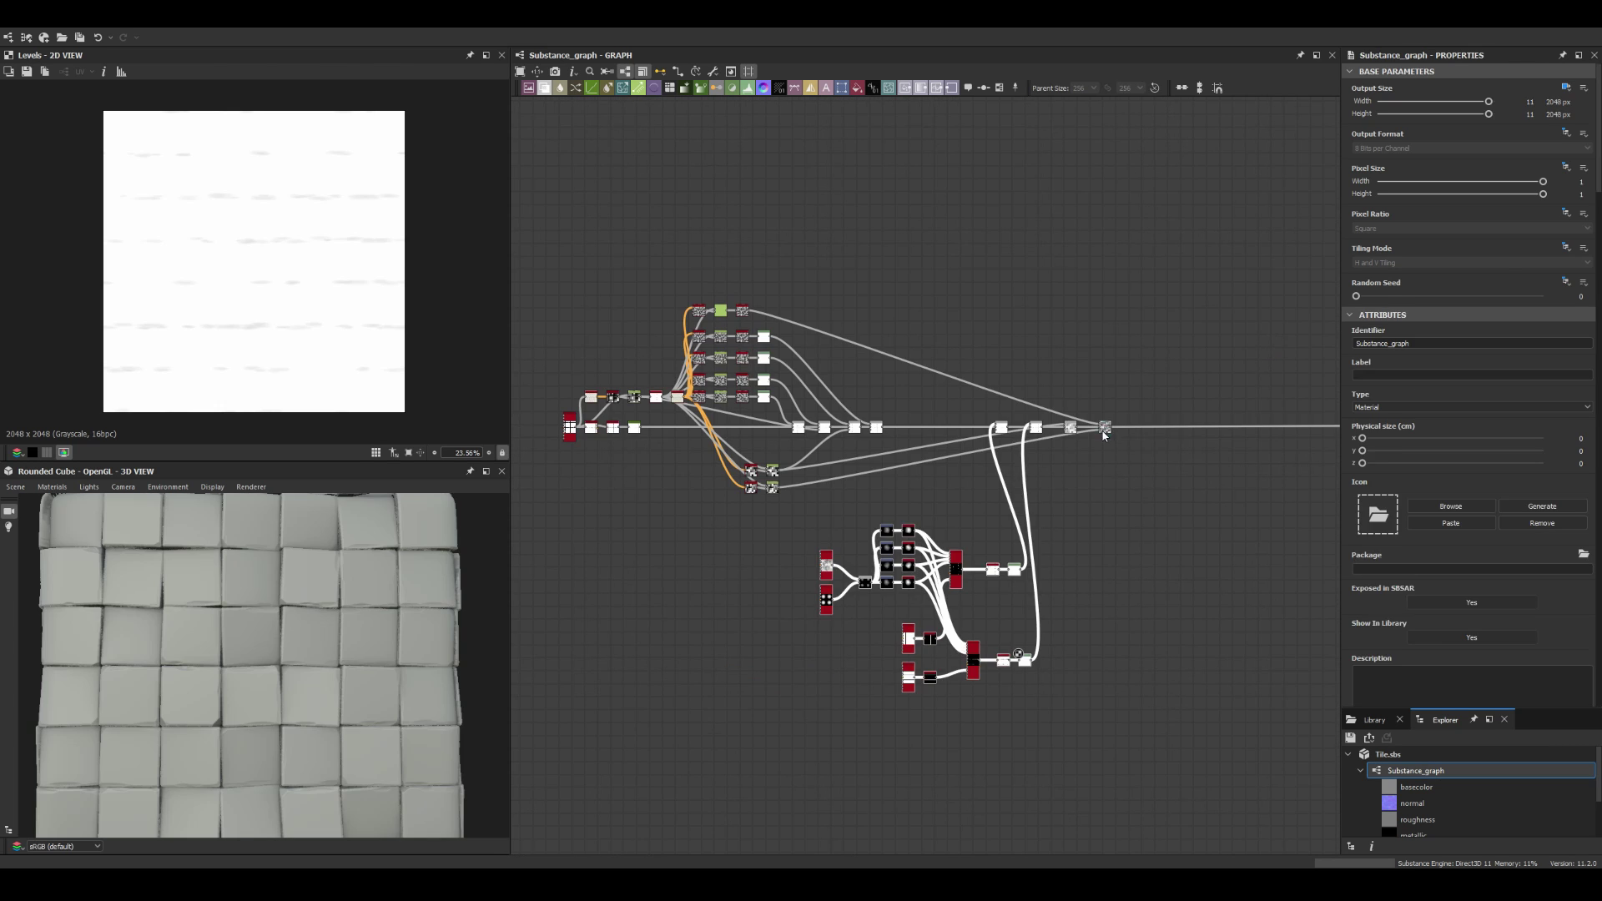
double_click(1105, 427)
scroll(298, 648, "up", 3)
scroll(837, 465, "up", 3)
middle_click_drag(837, 465, 1016, 549)
mouse_move(705, 421)
middle_mouse_down()
mouse_move(538, 567)
mouse_move(751, 644)
mouse_move(894, 499)
middle_mouse_up()
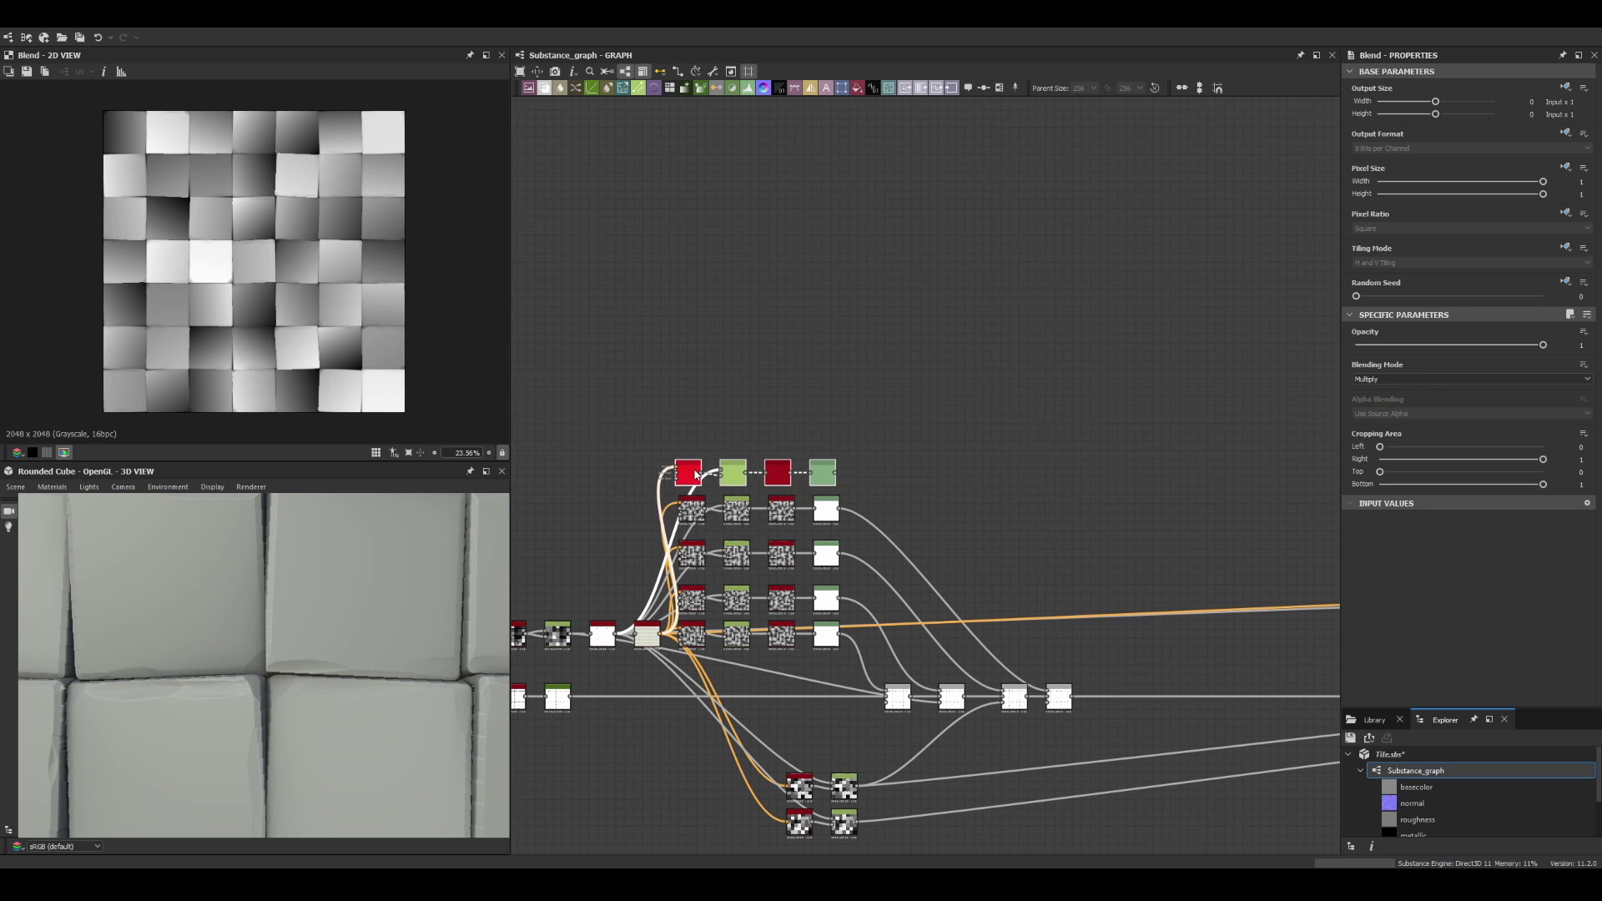
Step: Connect the Flood Fill into the new Distance node and preview both outputs
double_click(697, 474)
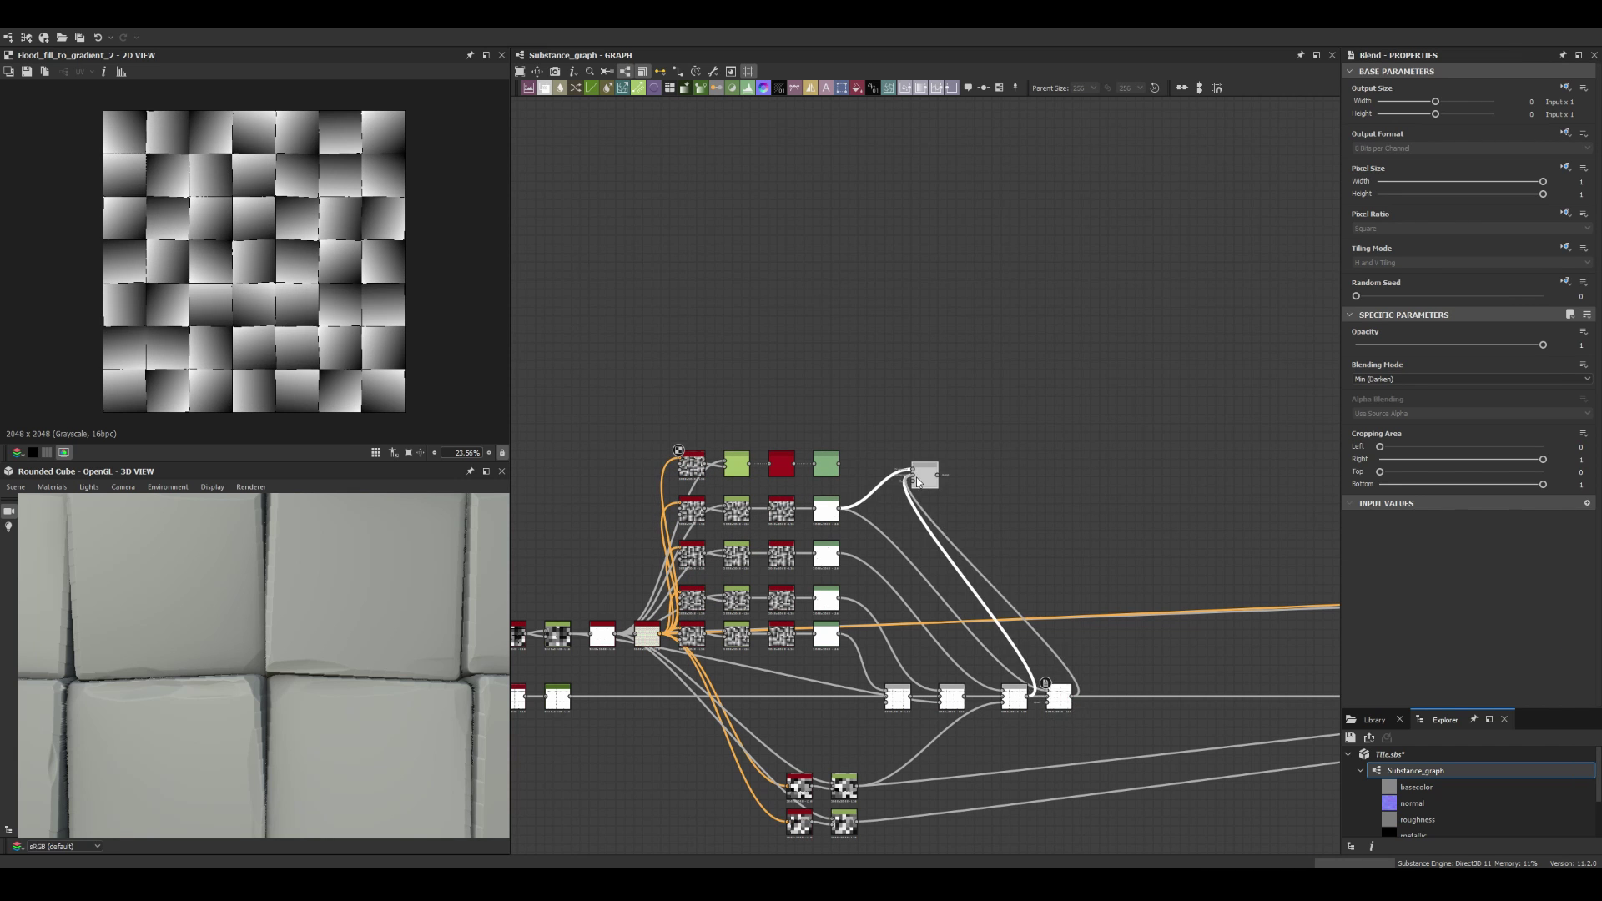
middle_click_drag(809, 490, 885, 359)
scroll(955, 645, "up", 5)
middle_click_drag(901, 801, 901, 567)
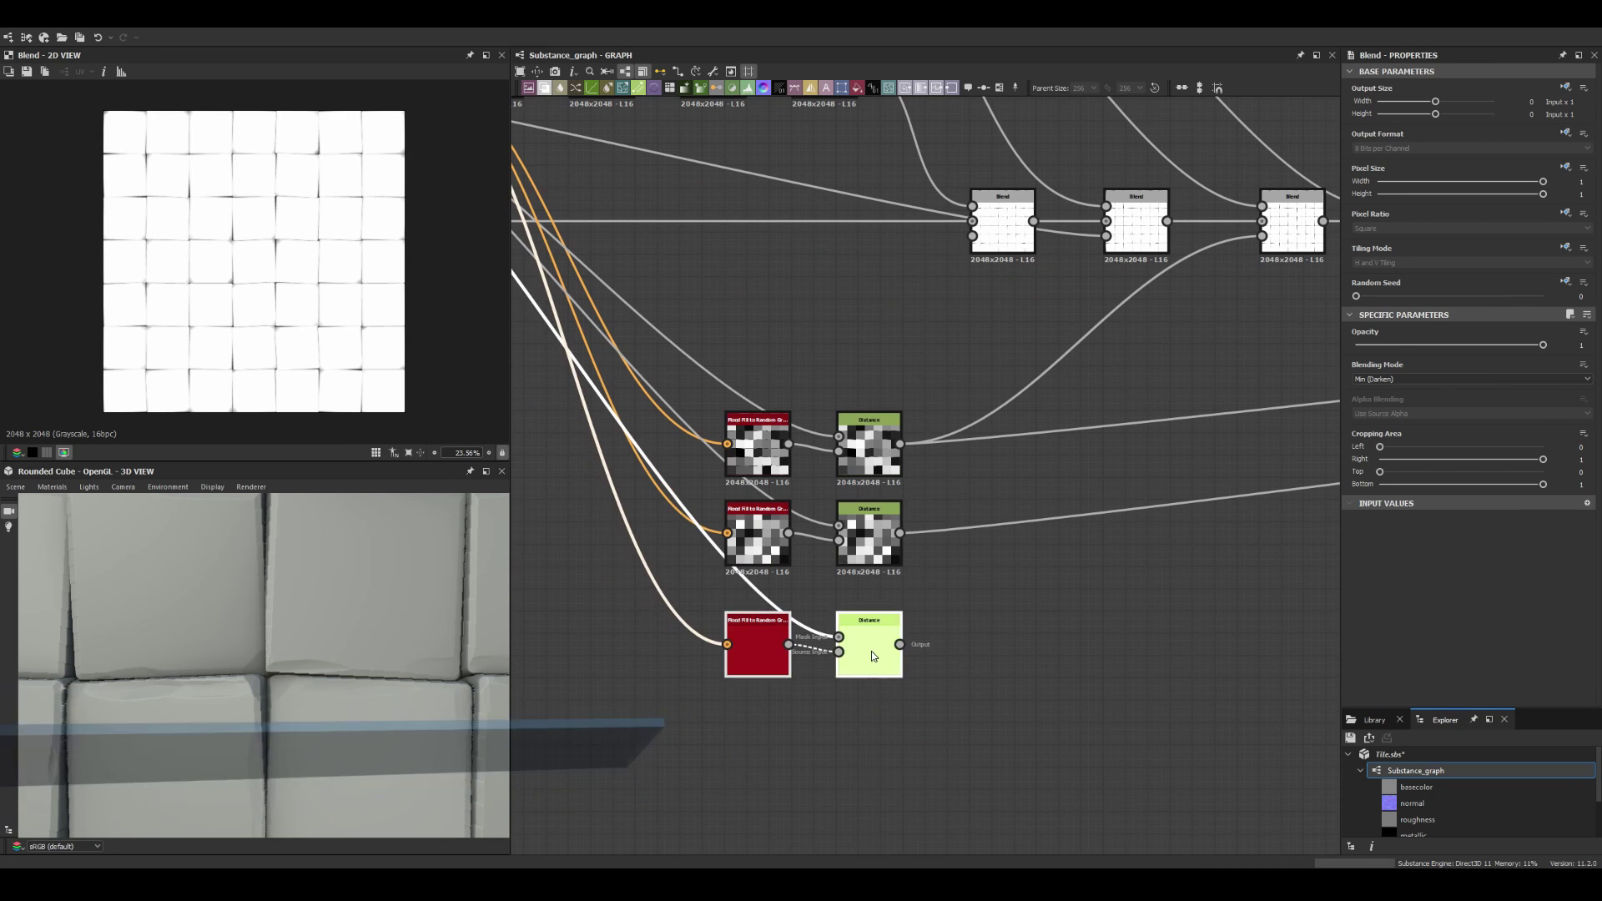
double_click(876, 651)
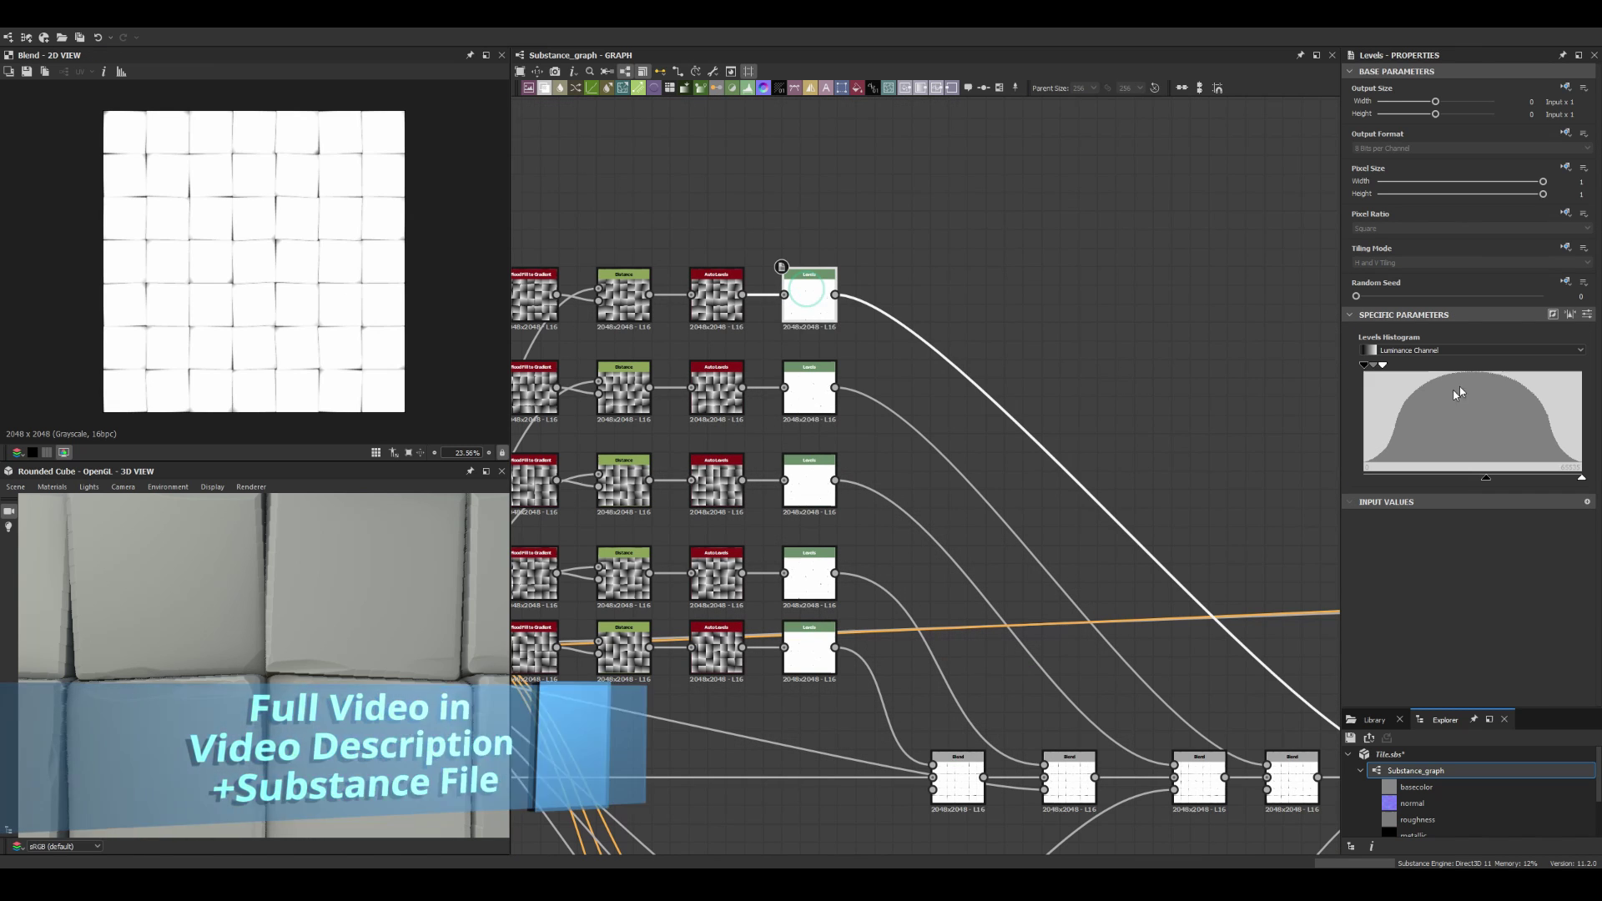
Step: Tighten the Levels input handle on the tile gradient and inspect the 3D preview
left_click_drag(1383, 365, 1396, 366)
scroll(676, 519, "down", 3)
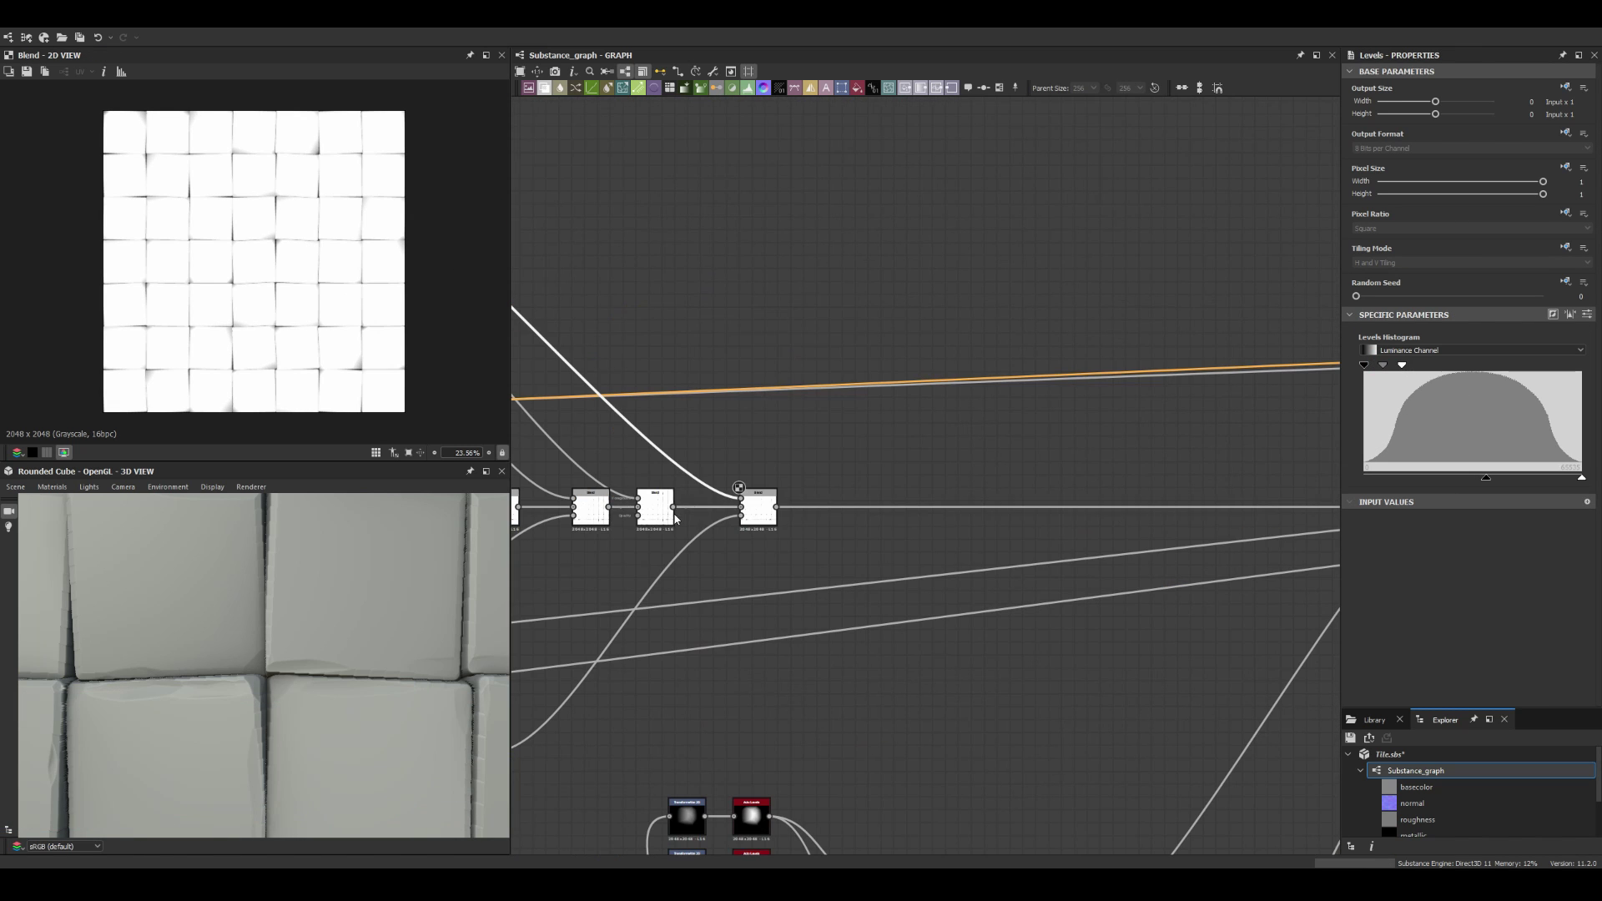
scroll(938, 465, "down", 3)
left_click_drag(333, 584, 372, 590)
scroll(392, 594, "down", 2)
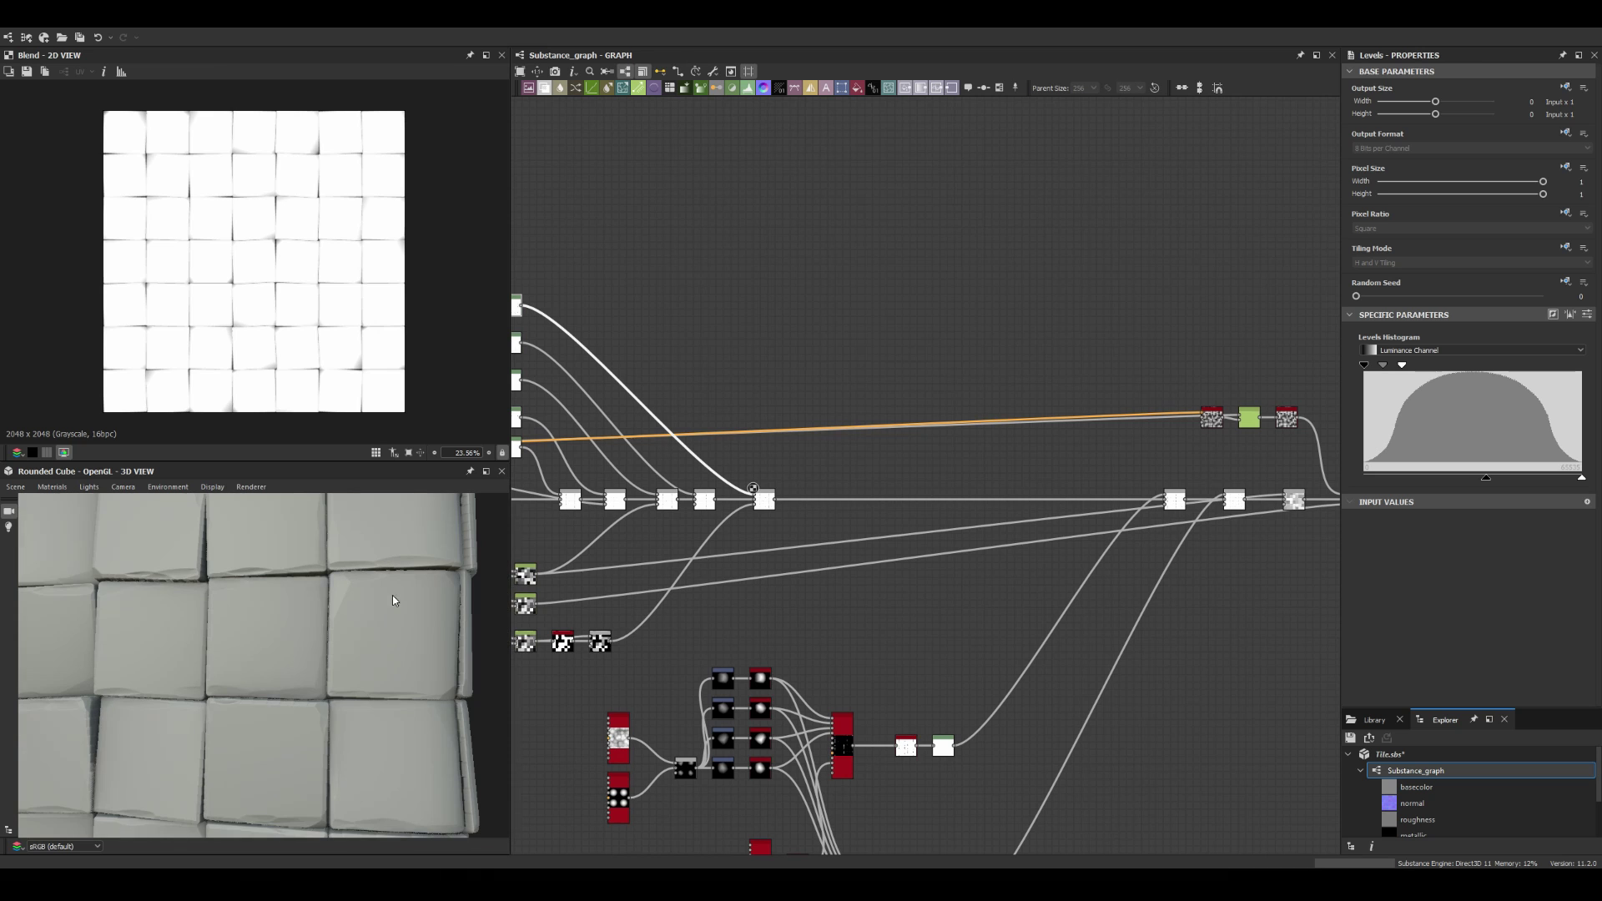
scroll(668, 377, "up", 4)
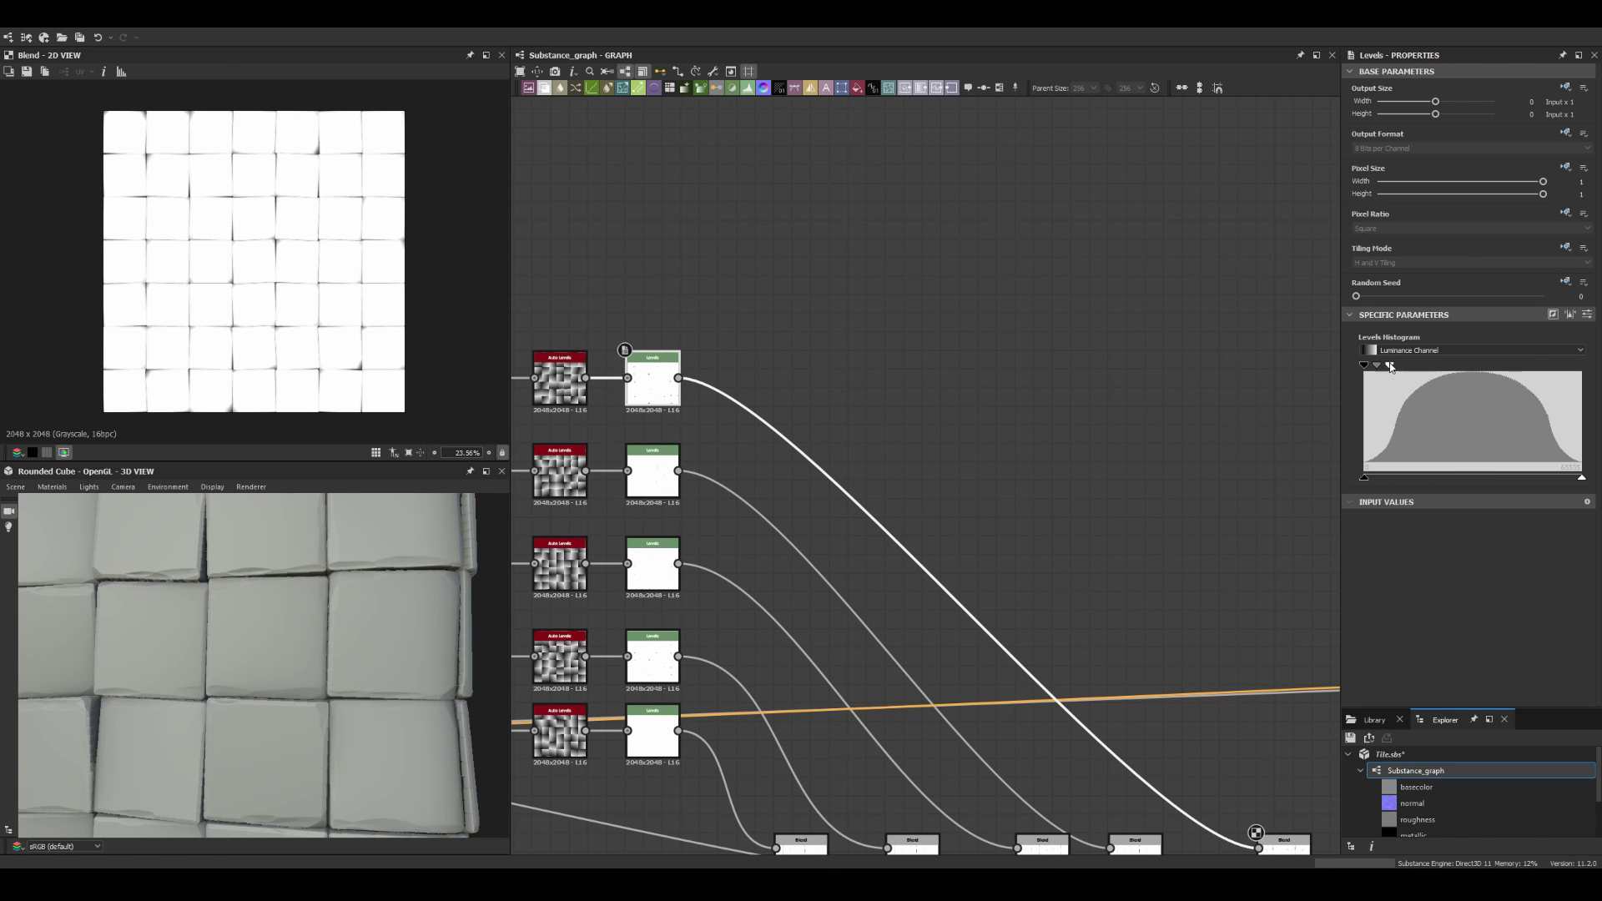
scroll(659, 376, "up", 2)
scroll(740, 458, "down", 5)
scroll(739, 458, "down", 2)
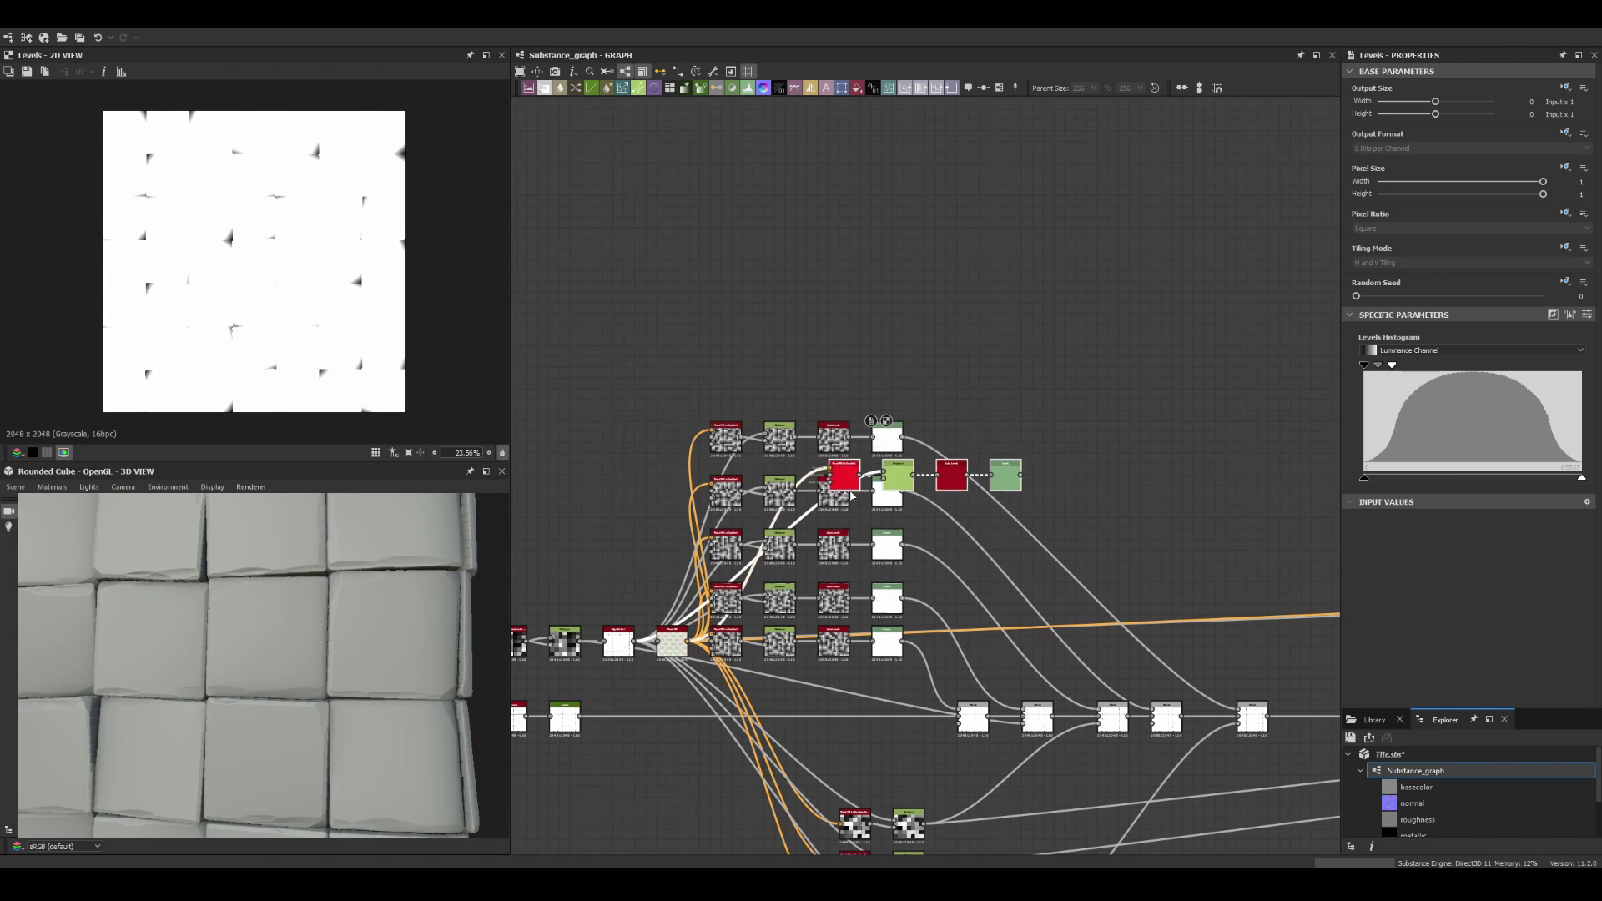
Step: Set flood_fill_to_gradient_2 Angle to about 370.72° and Angle Variation to 0.79
double_click(725, 384)
middle_click_drag(1201, 615, 928, 482)
left_click(929, 482)
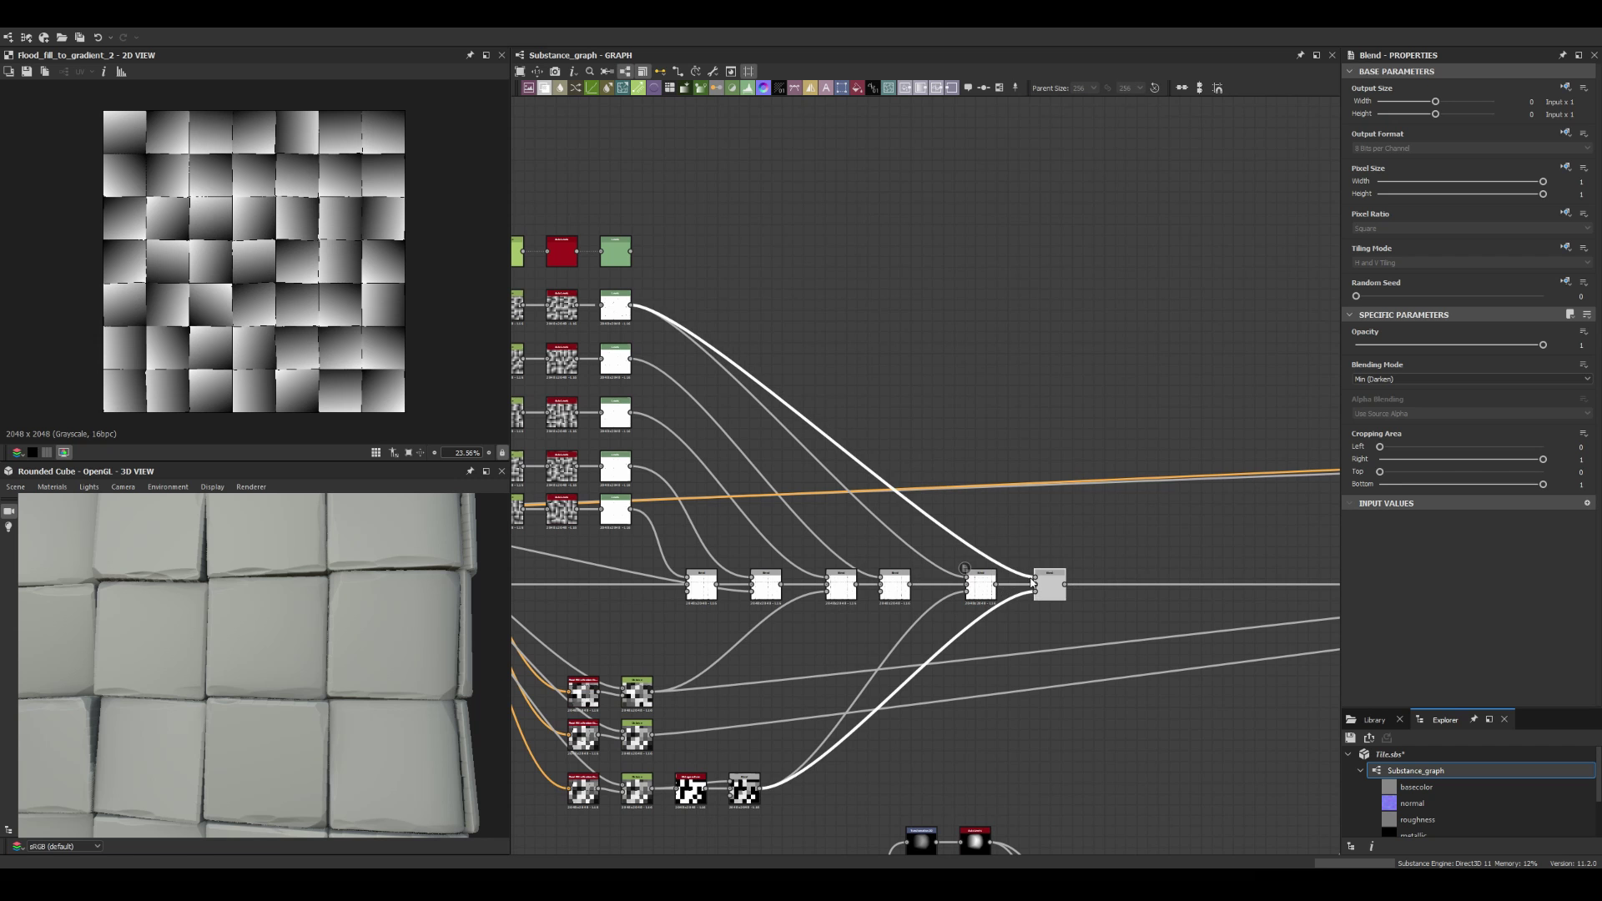
double_click(1050, 584)
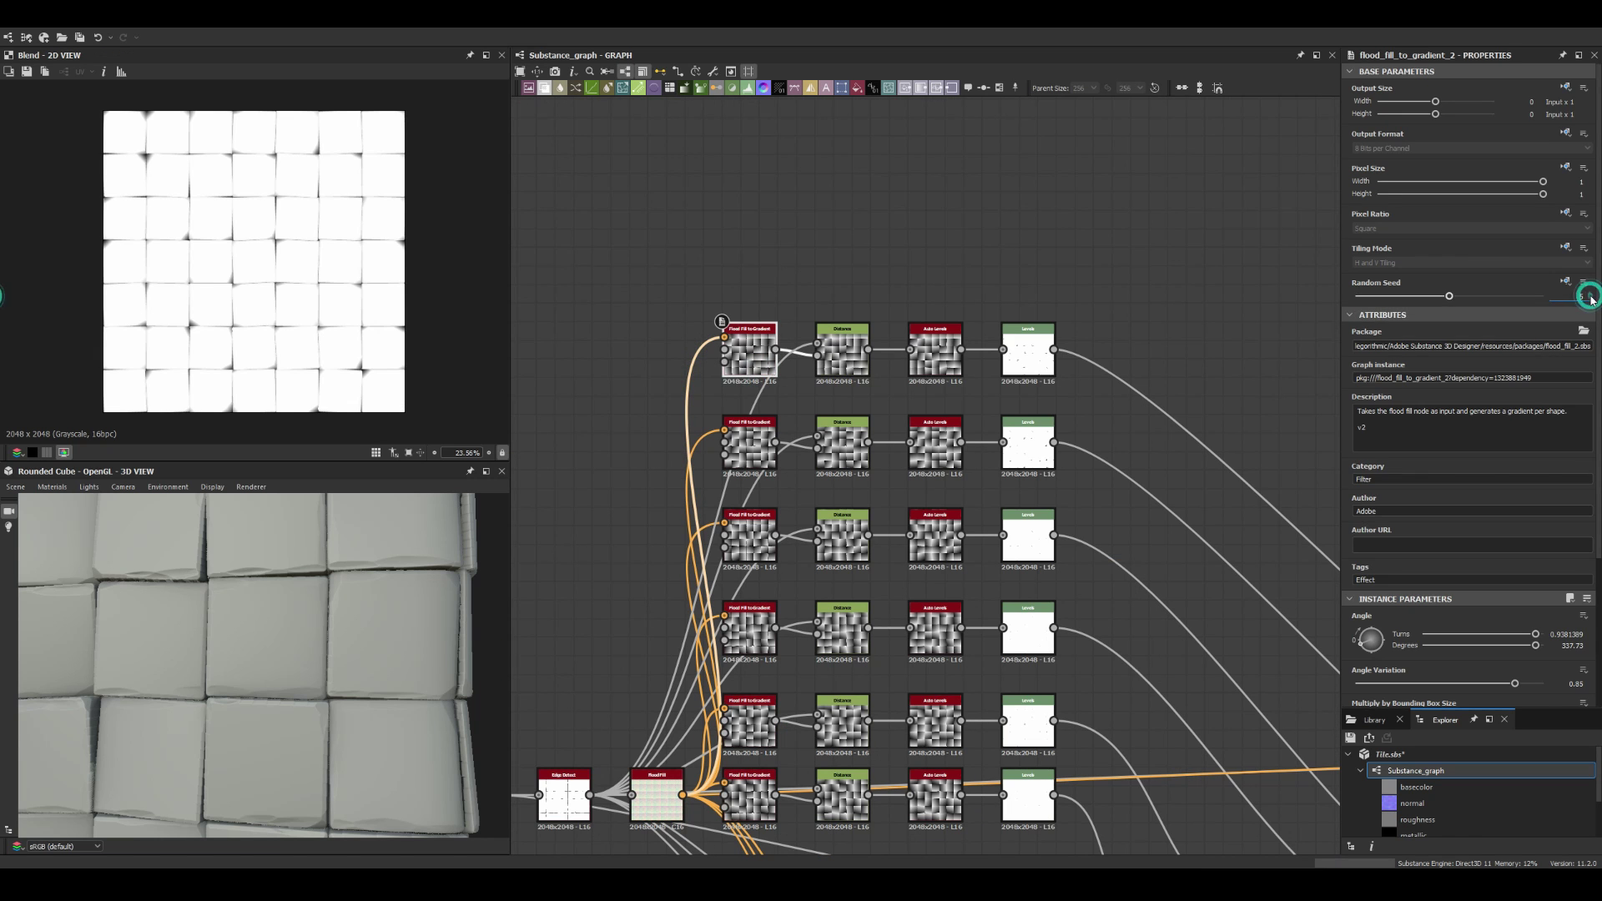
left_click_drag(313, 710, 332, 717)
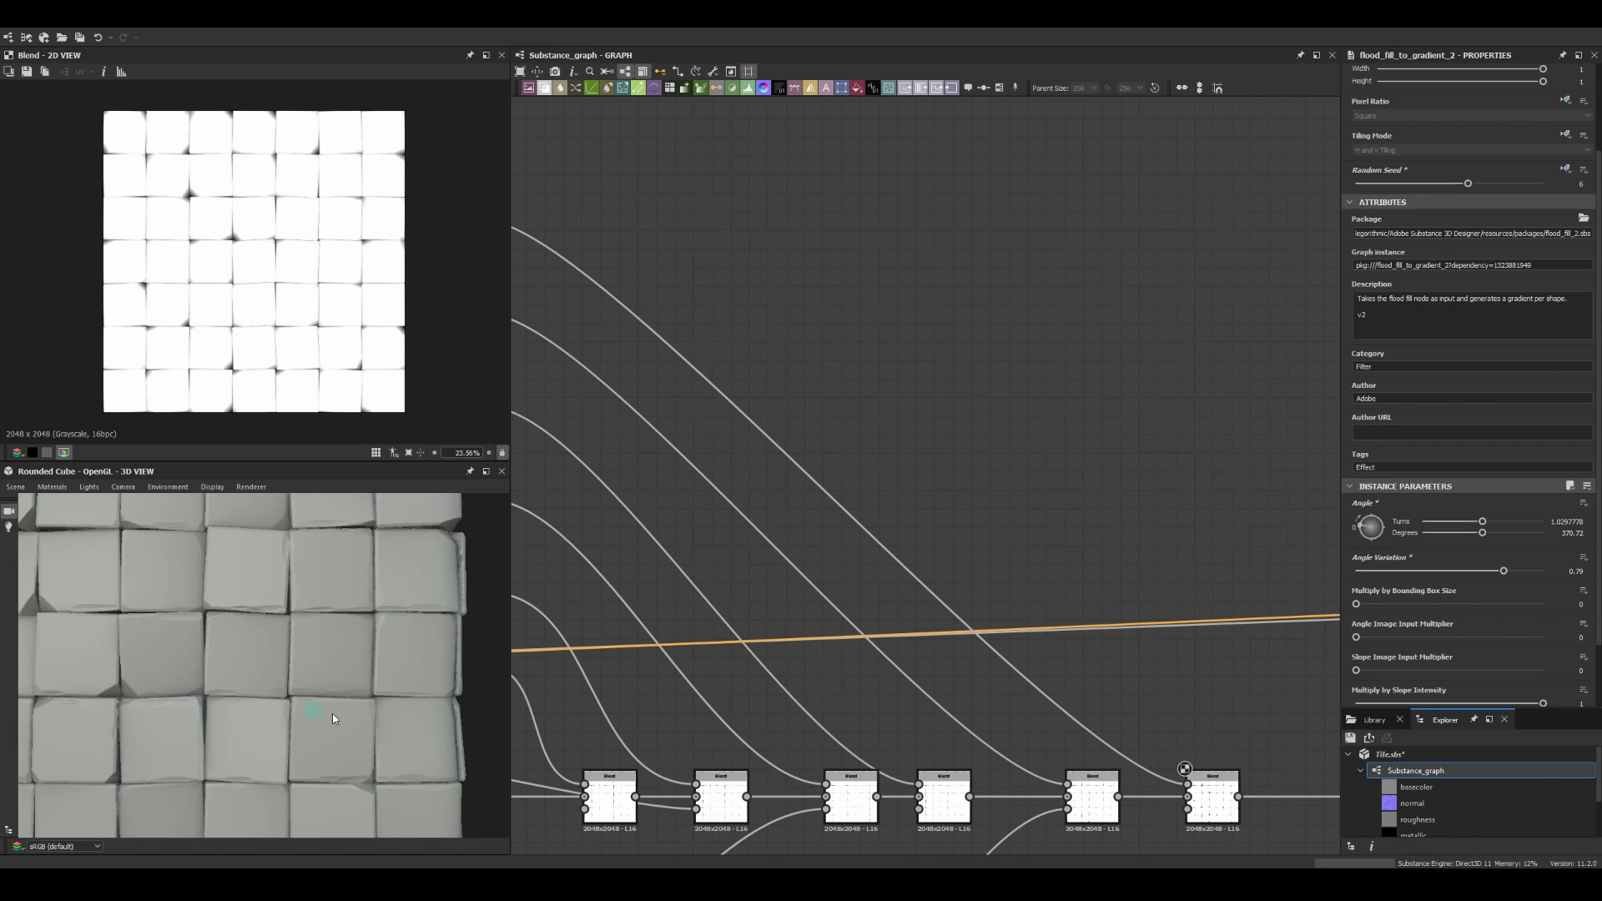
left_click(1390, 366)
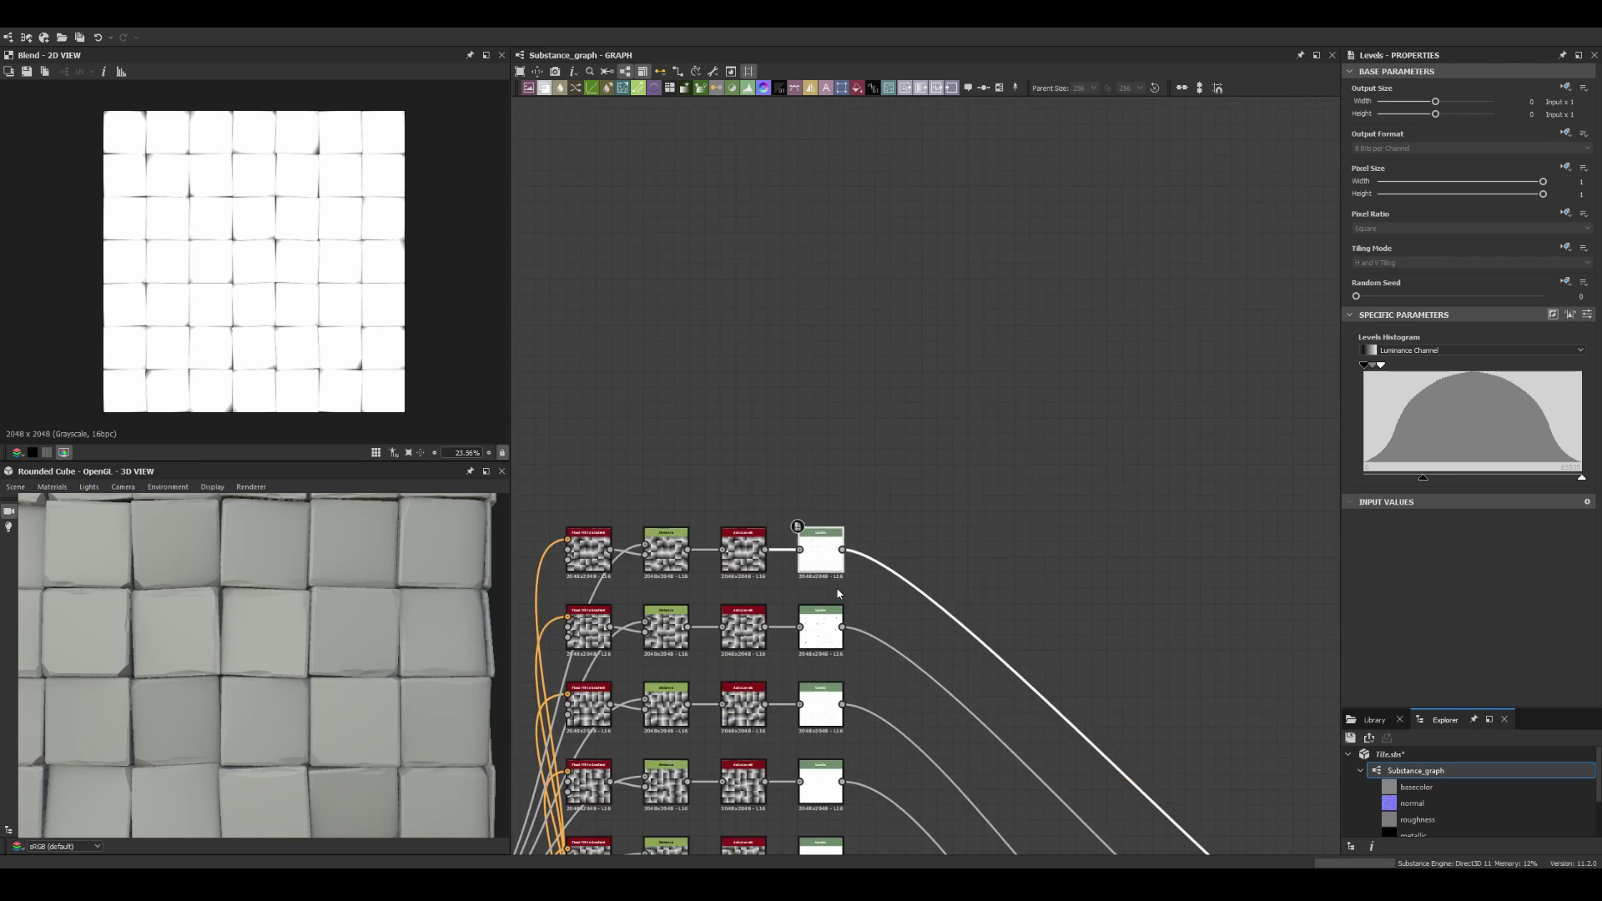
scroll(1081, 293, "down", 5)
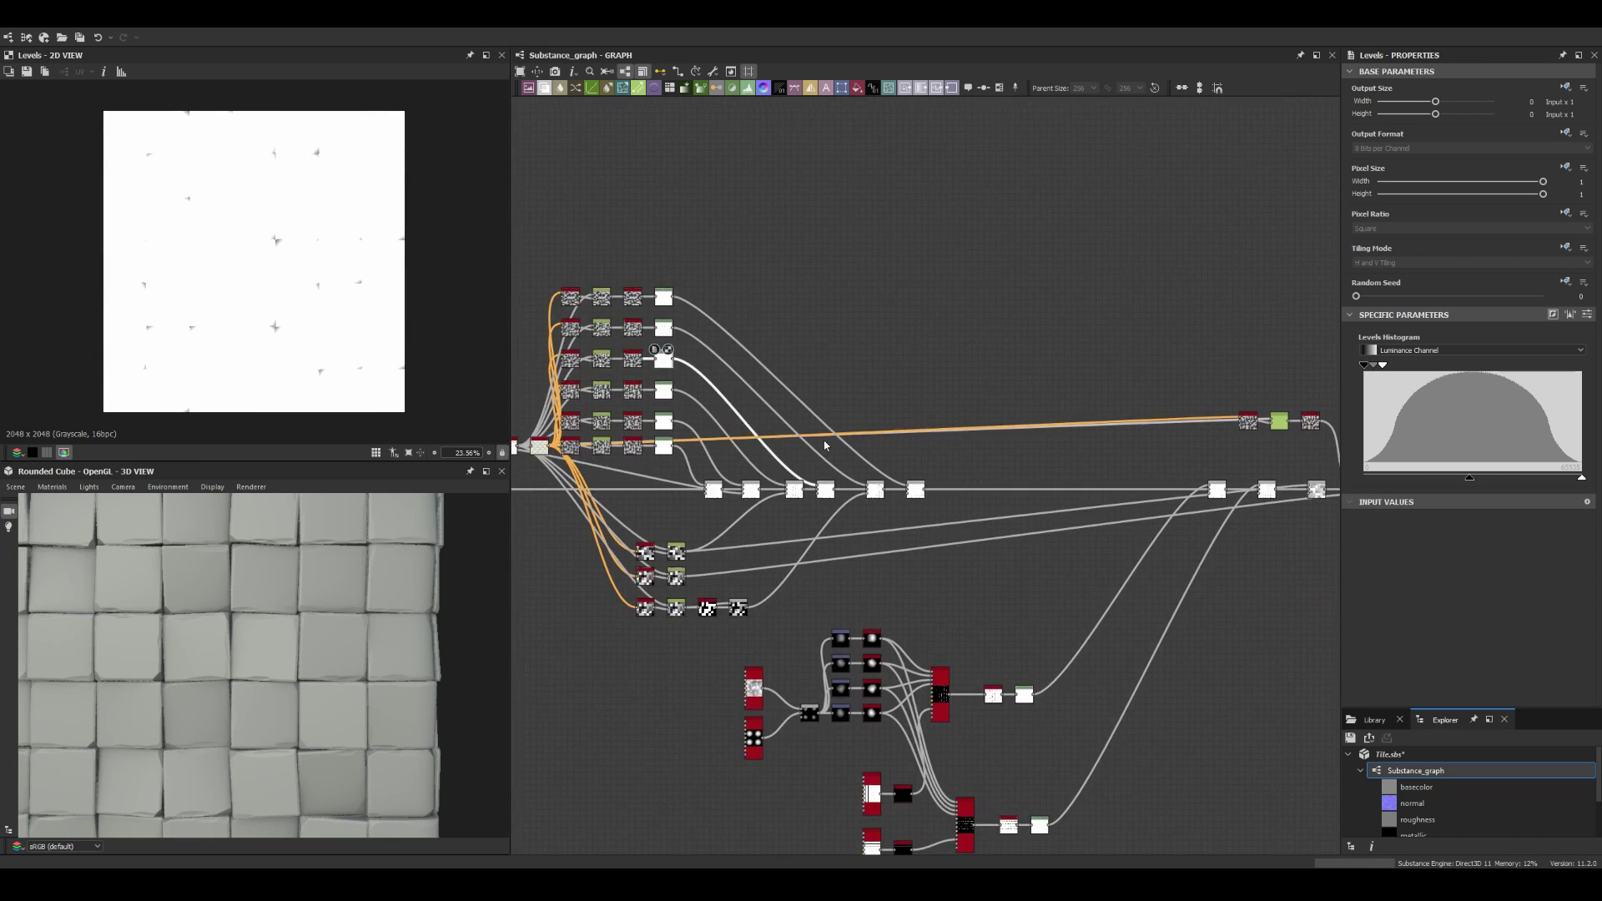
scroll(588, 541, "down", 3)
middle_click_drag(518, 628, 618, 633)
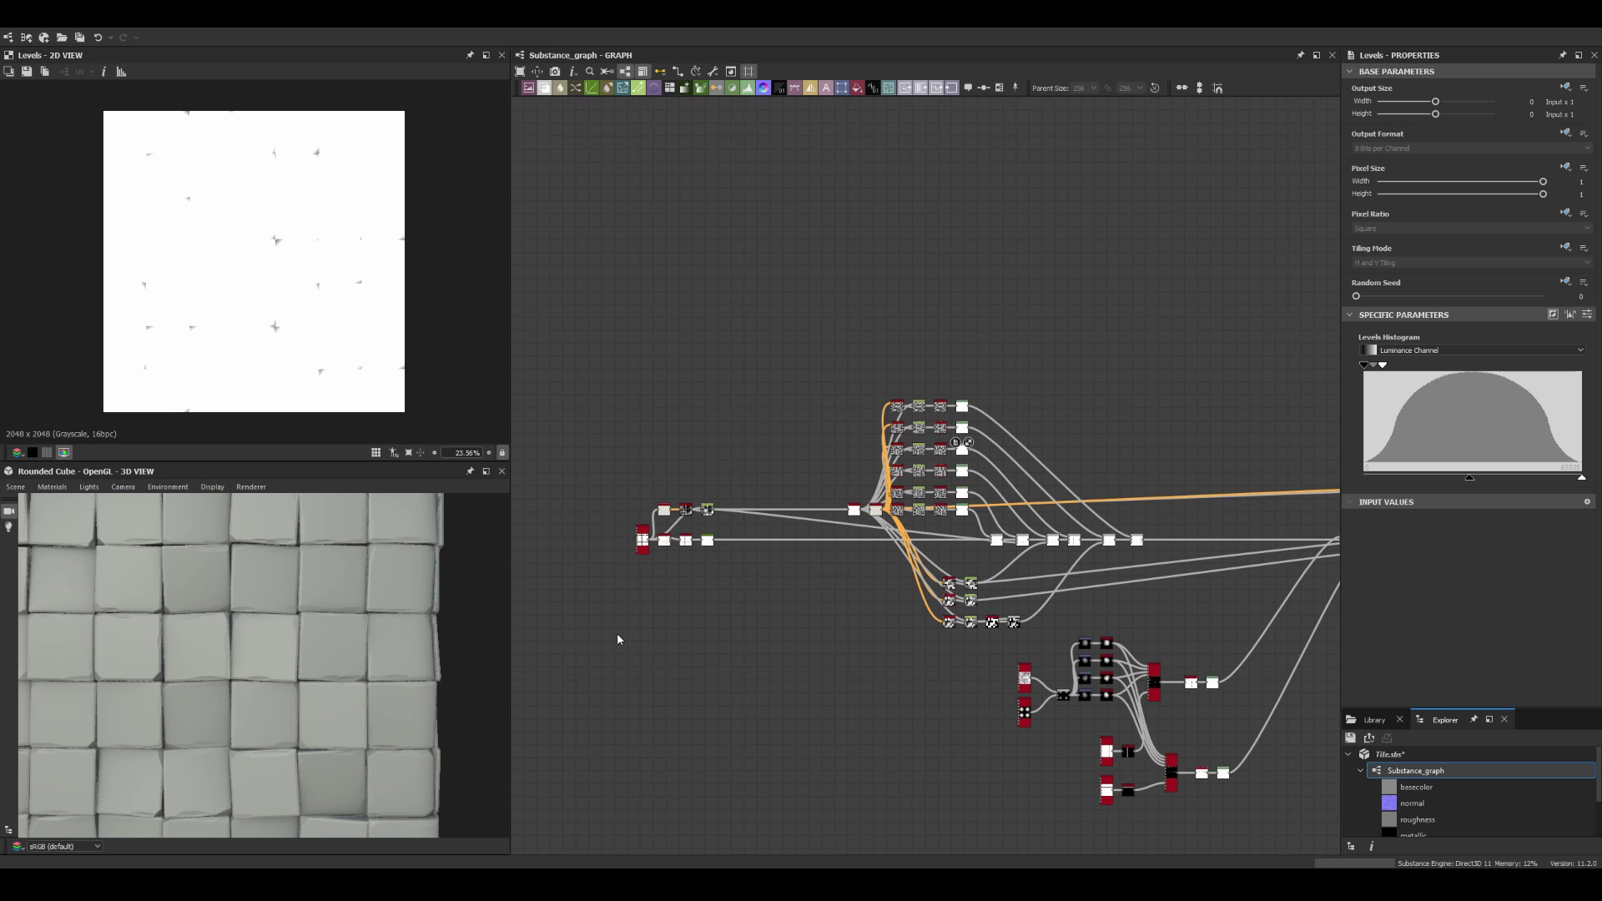
Step: Add a disc-shaped Tile Sampler and chain Flood Fill nodes onto the scattered dots
left_click(661, 645)
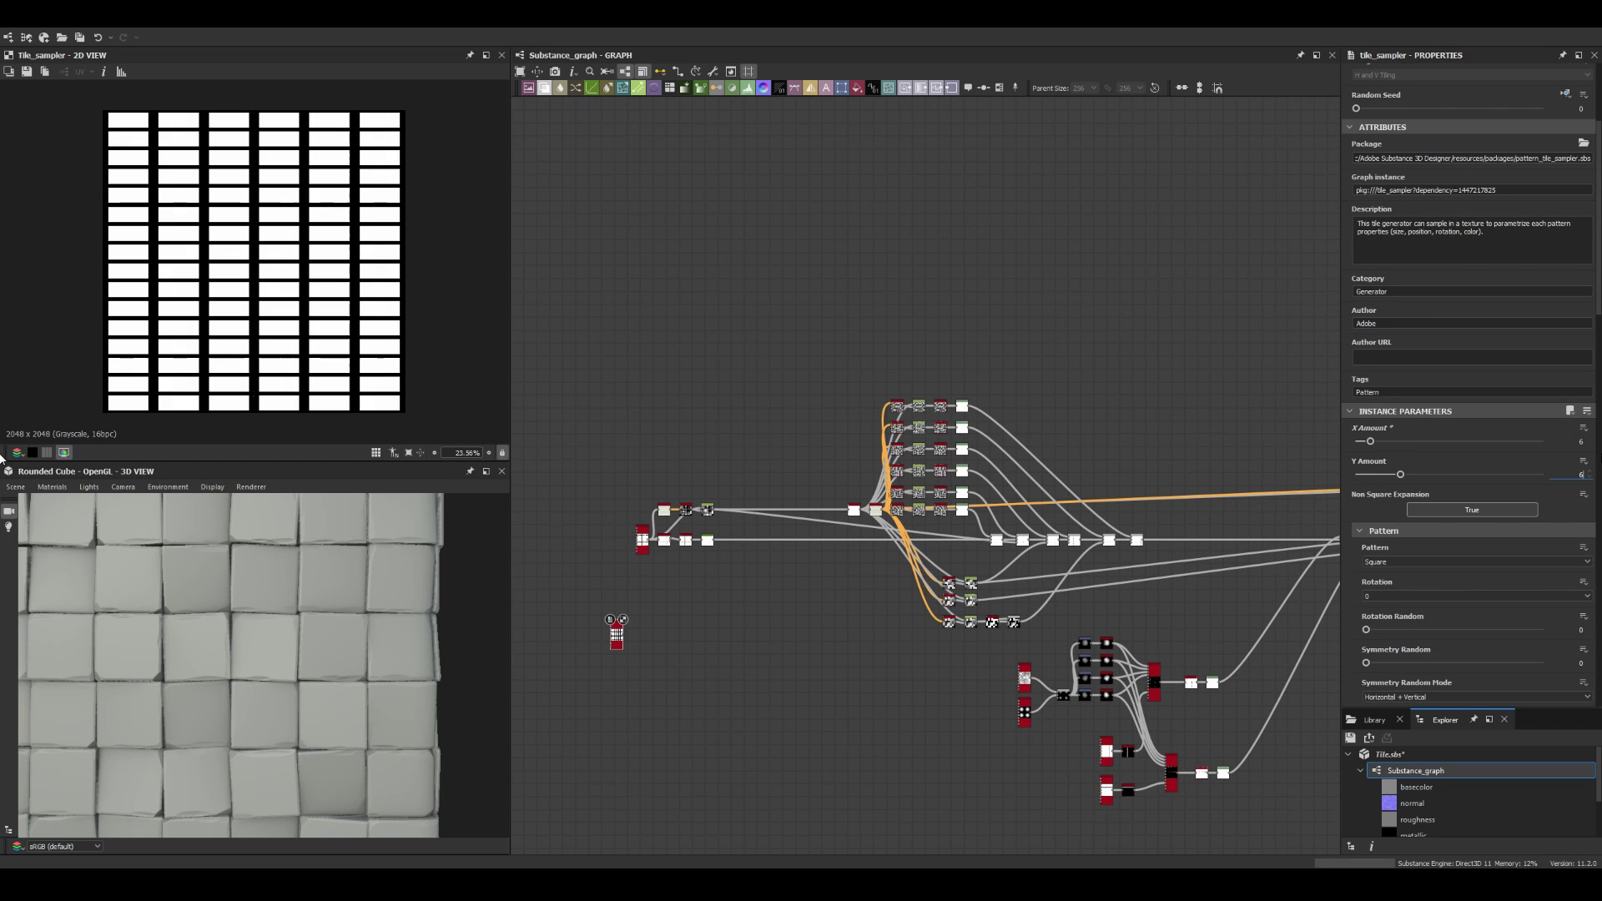
left_click(1371, 589)
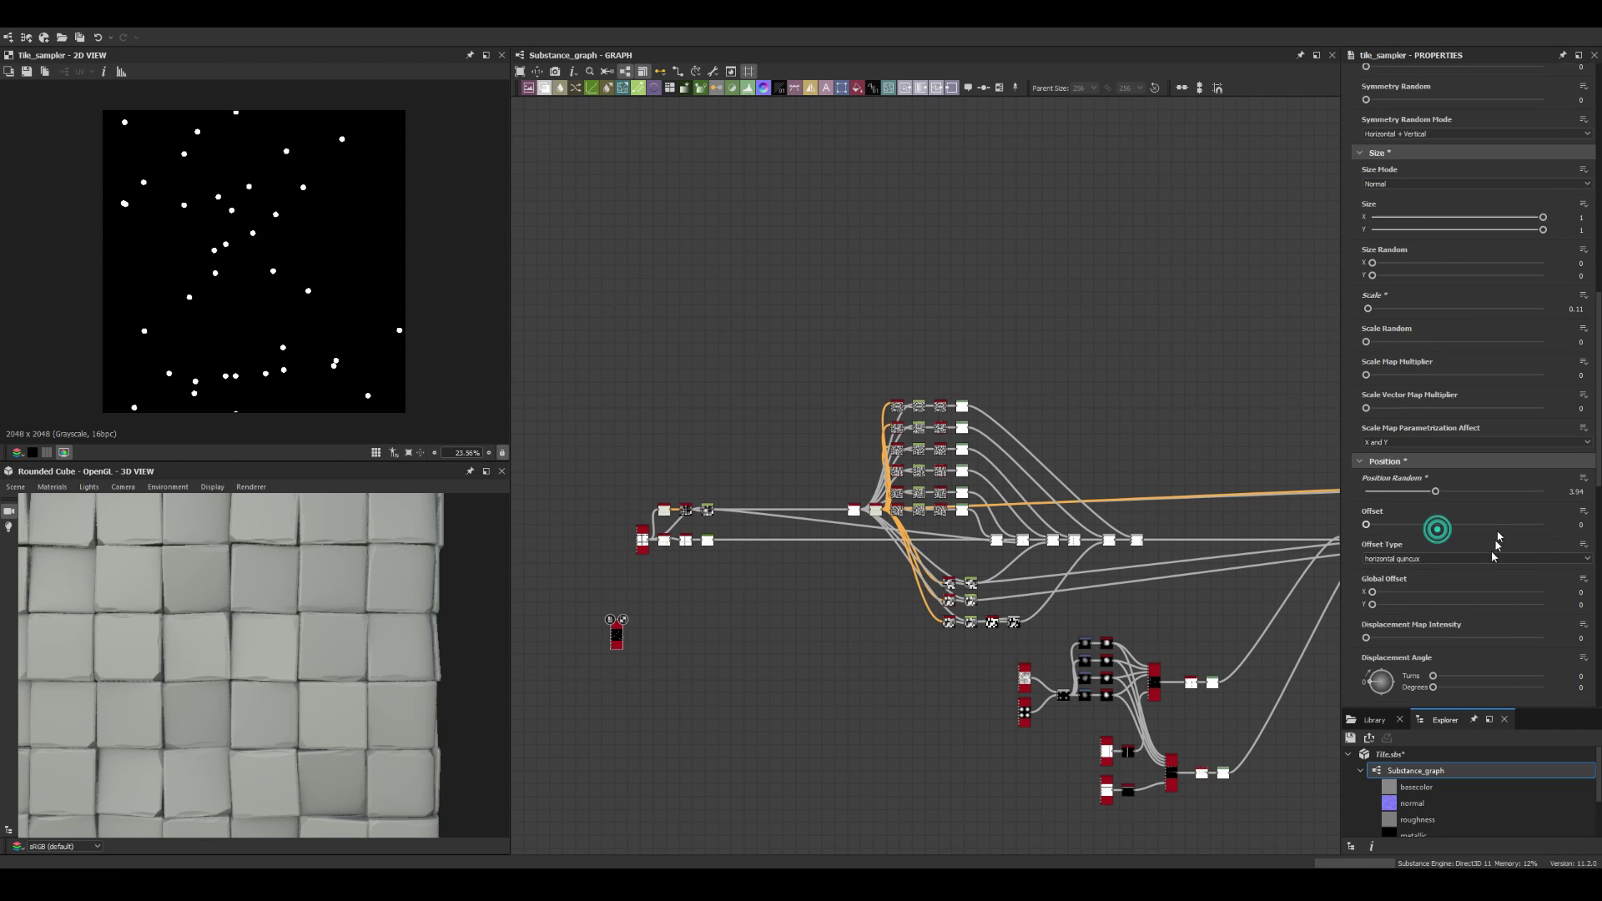
scroll(651, 631, "up", 5)
left_click(710, 668)
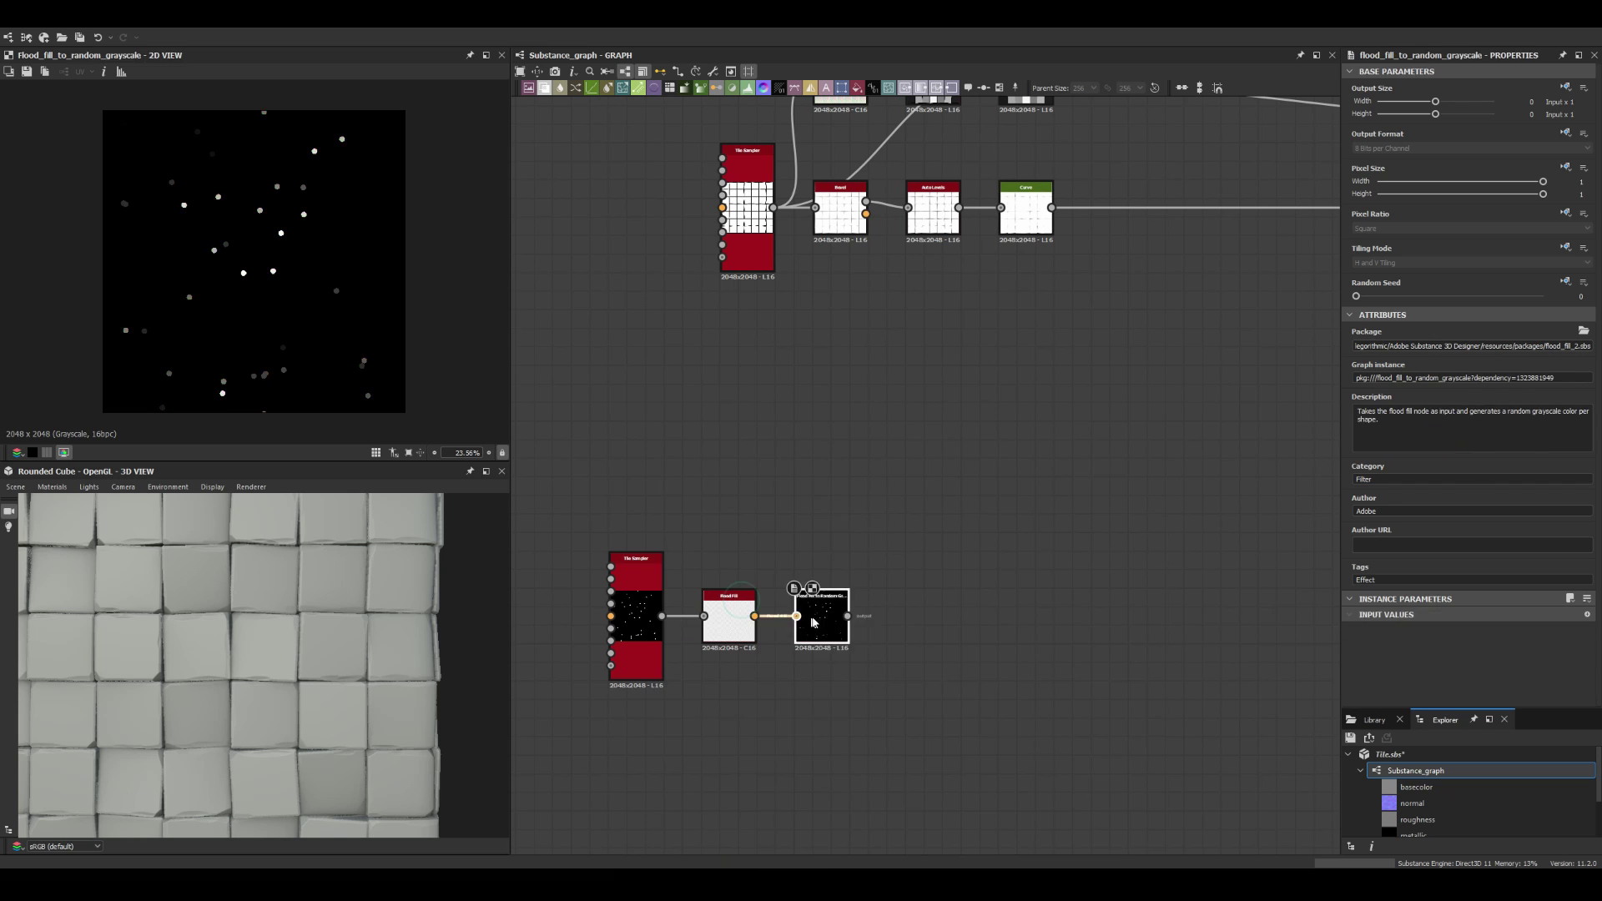
Step: Feed the flood fill into Distance and Edge Detect, wiring the Curve output to Blend opacity
left_click_drag(849, 616, 891, 622)
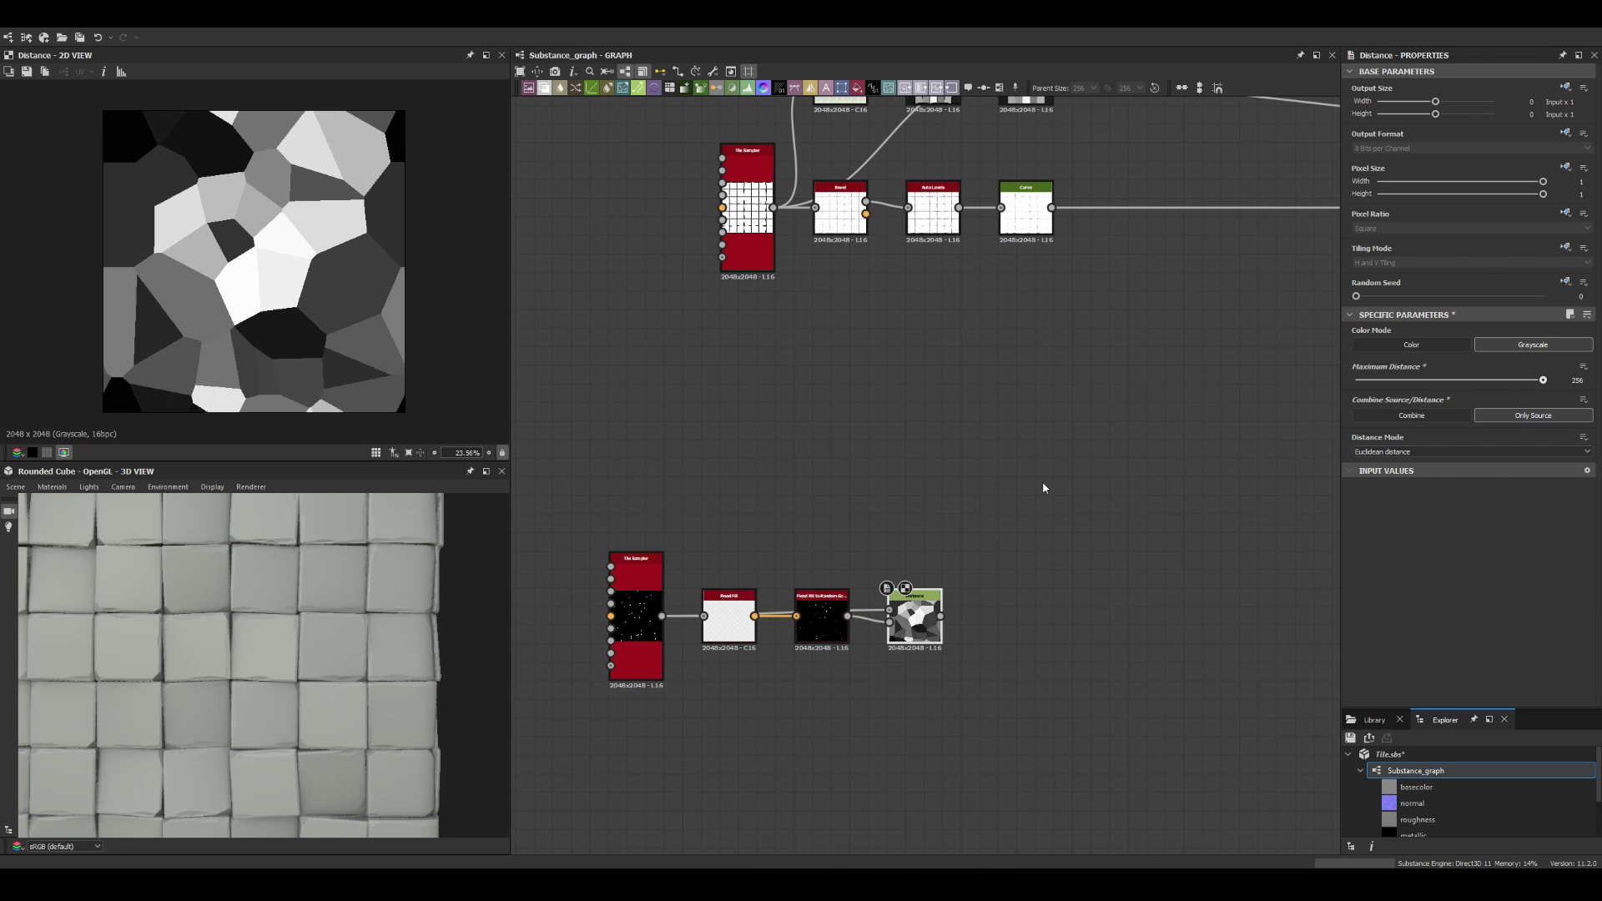
key("space")
type("edge")
key("Return")
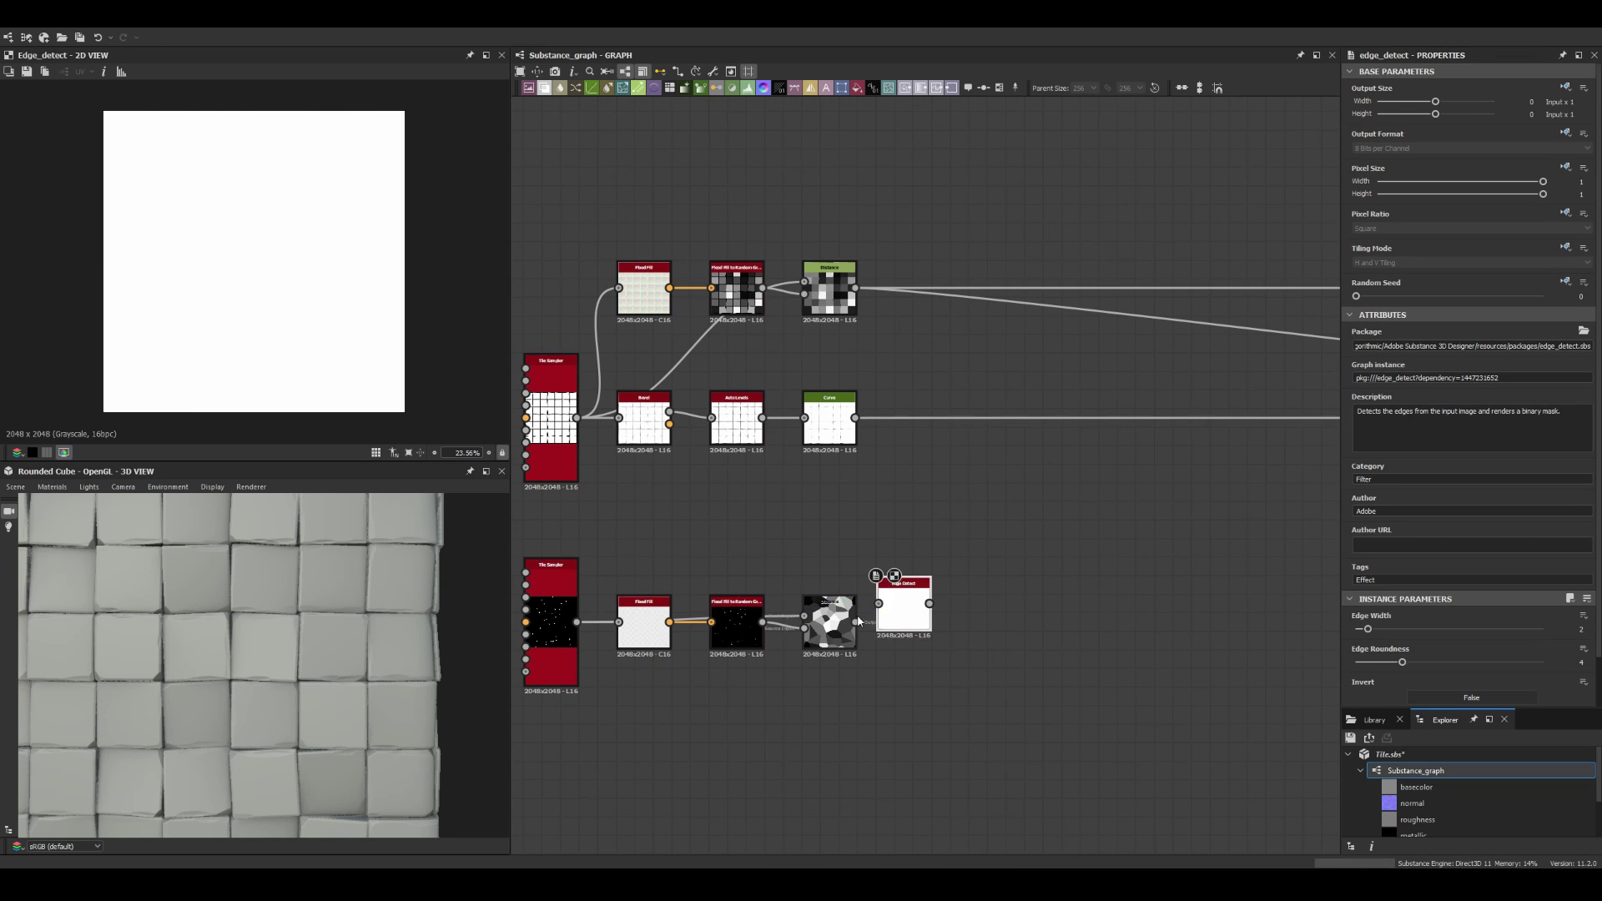
scroll(881, 589, "up", 3)
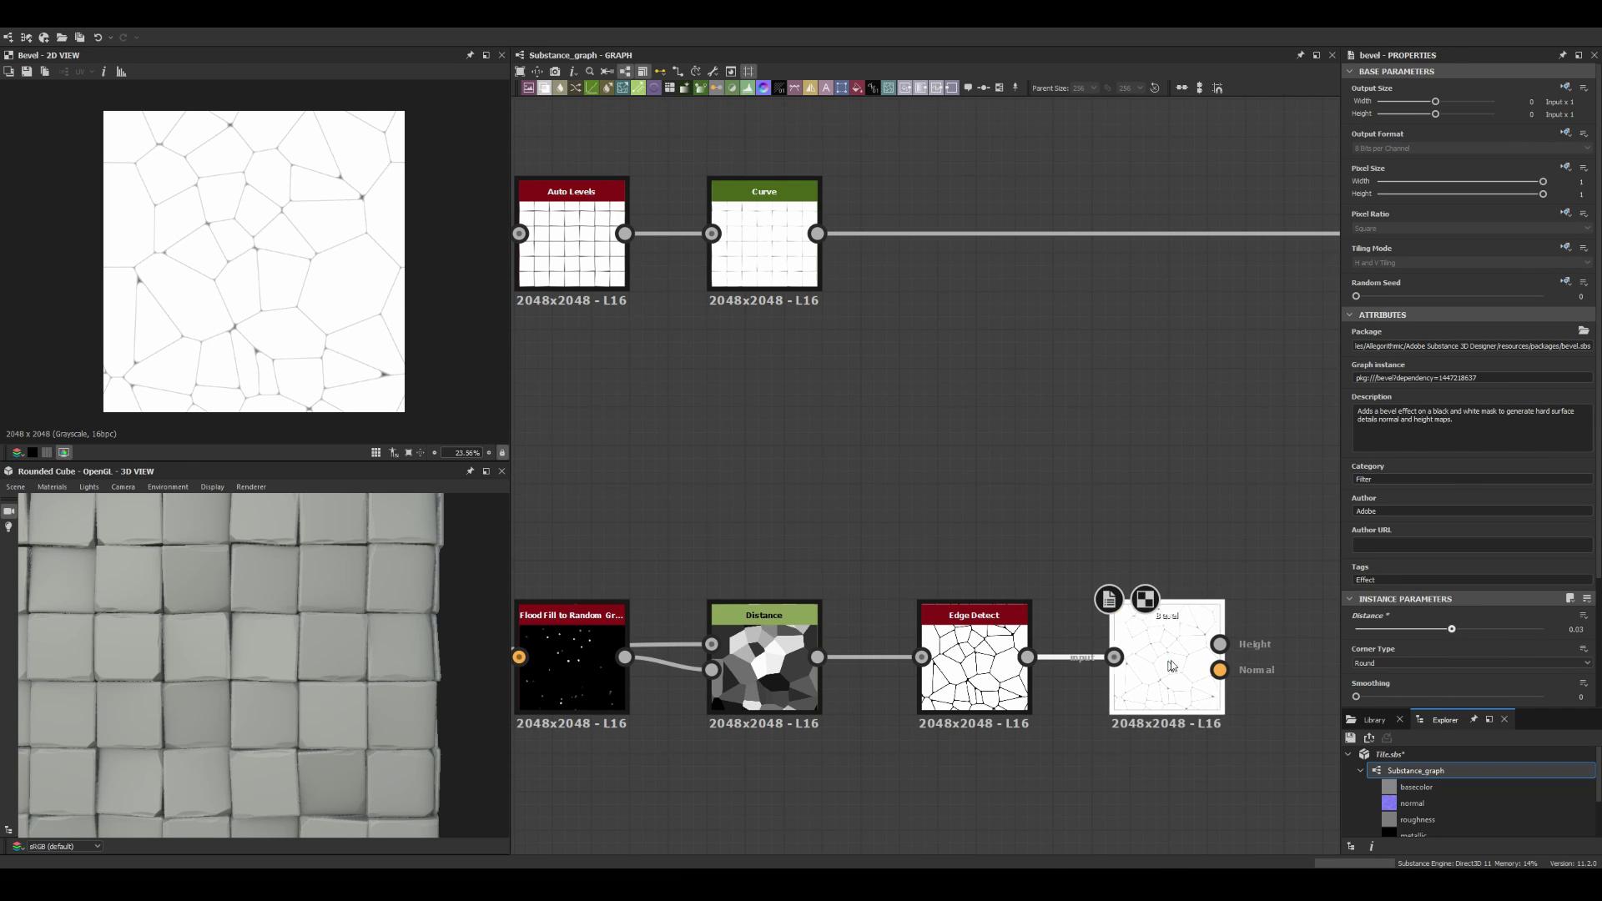
left_click_drag(628, 393, 985, 518)
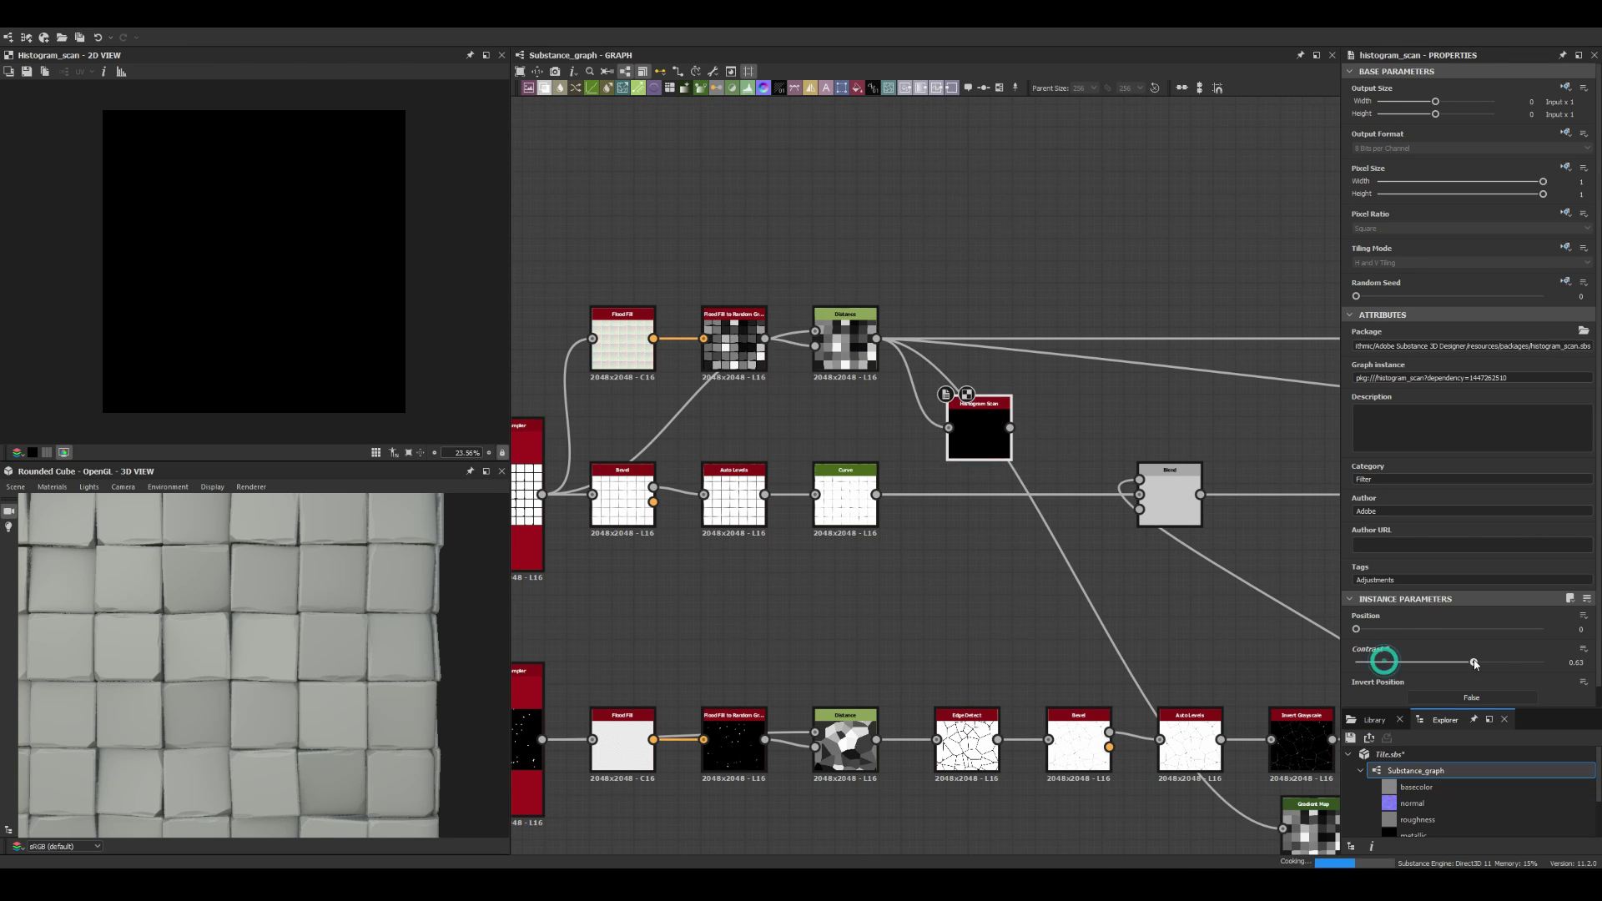
Step: Select the Blend node to preview the mix of cracked and intact tiles
left_click(1143, 512)
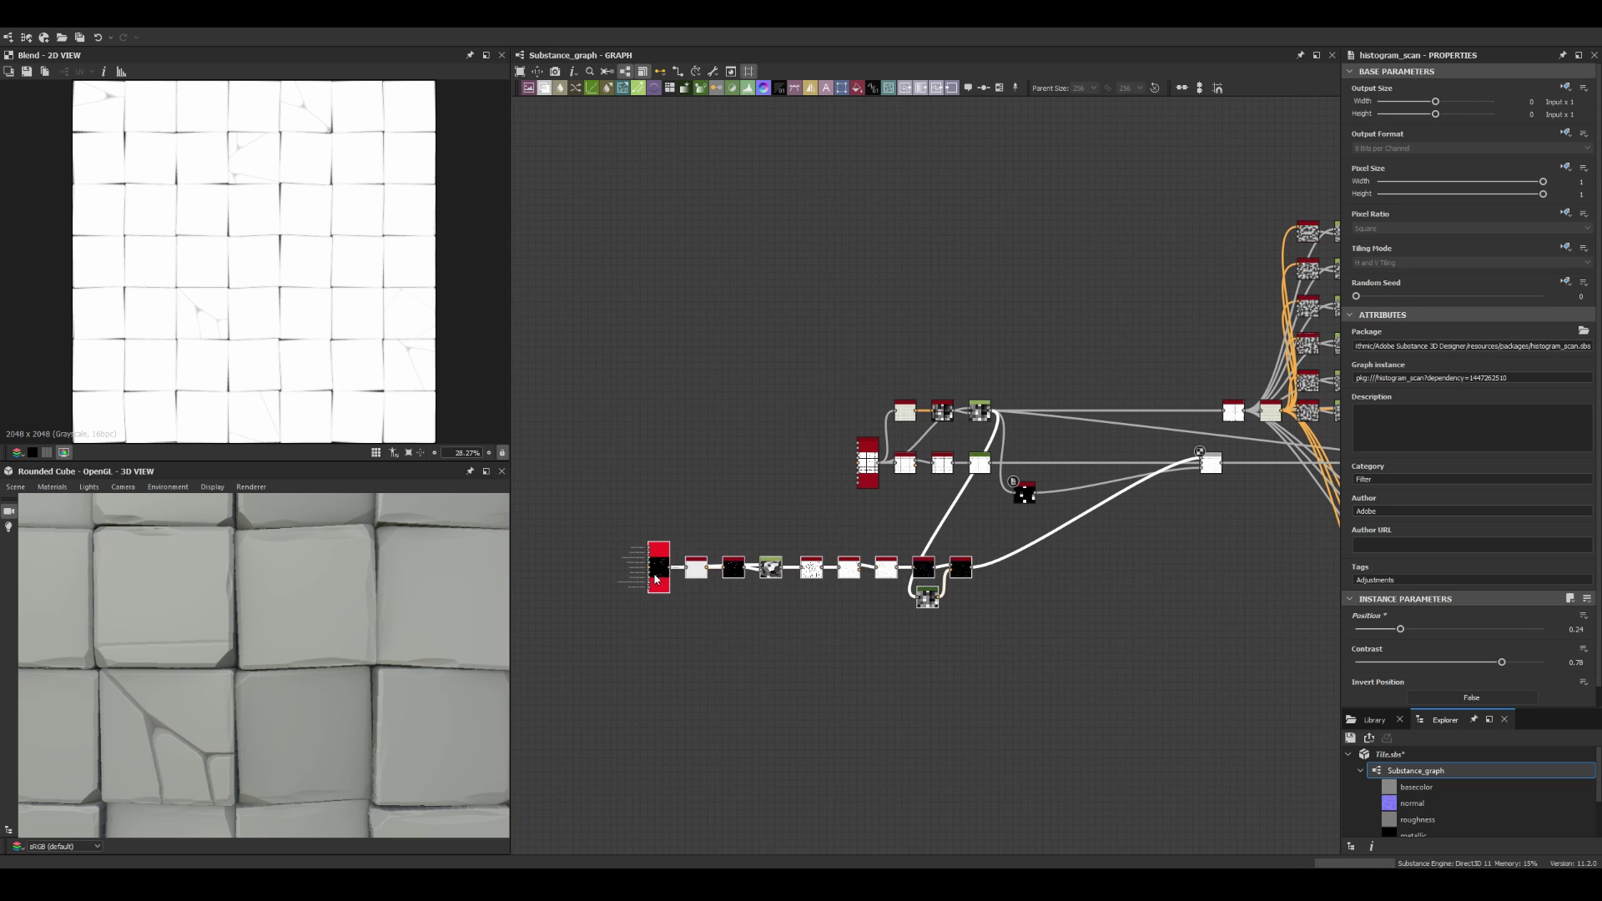
Step: Add a Slope Blur Grayscale and drive a Directional Warp with Gaussian Noise
key("space")
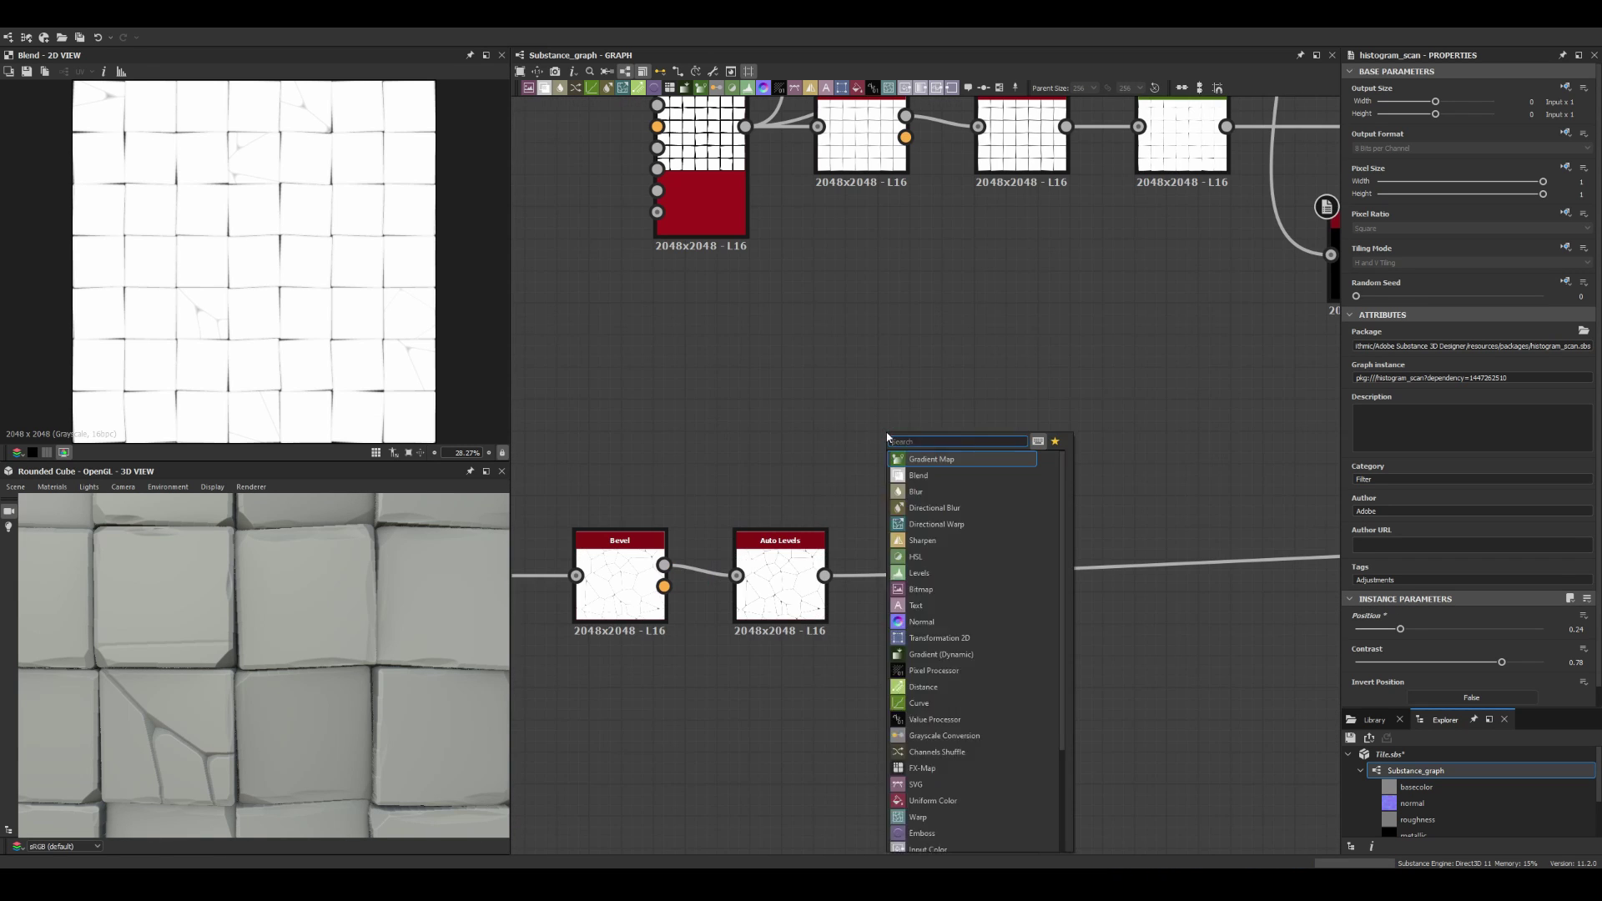
key("Return")
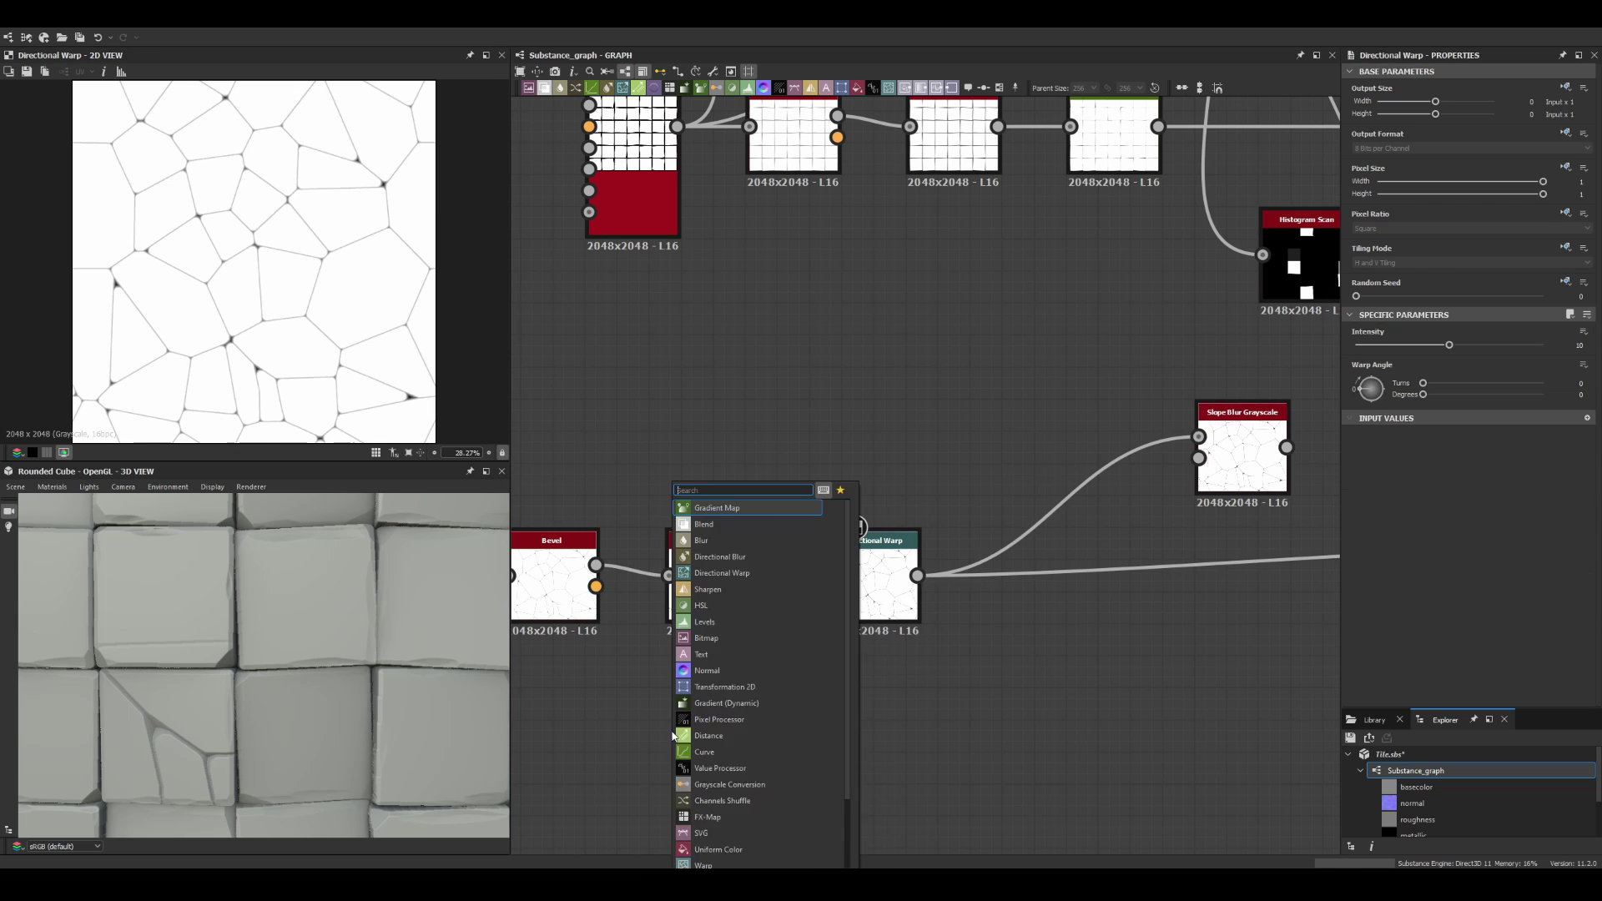
left_click_drag(709, 736, 831, 586)
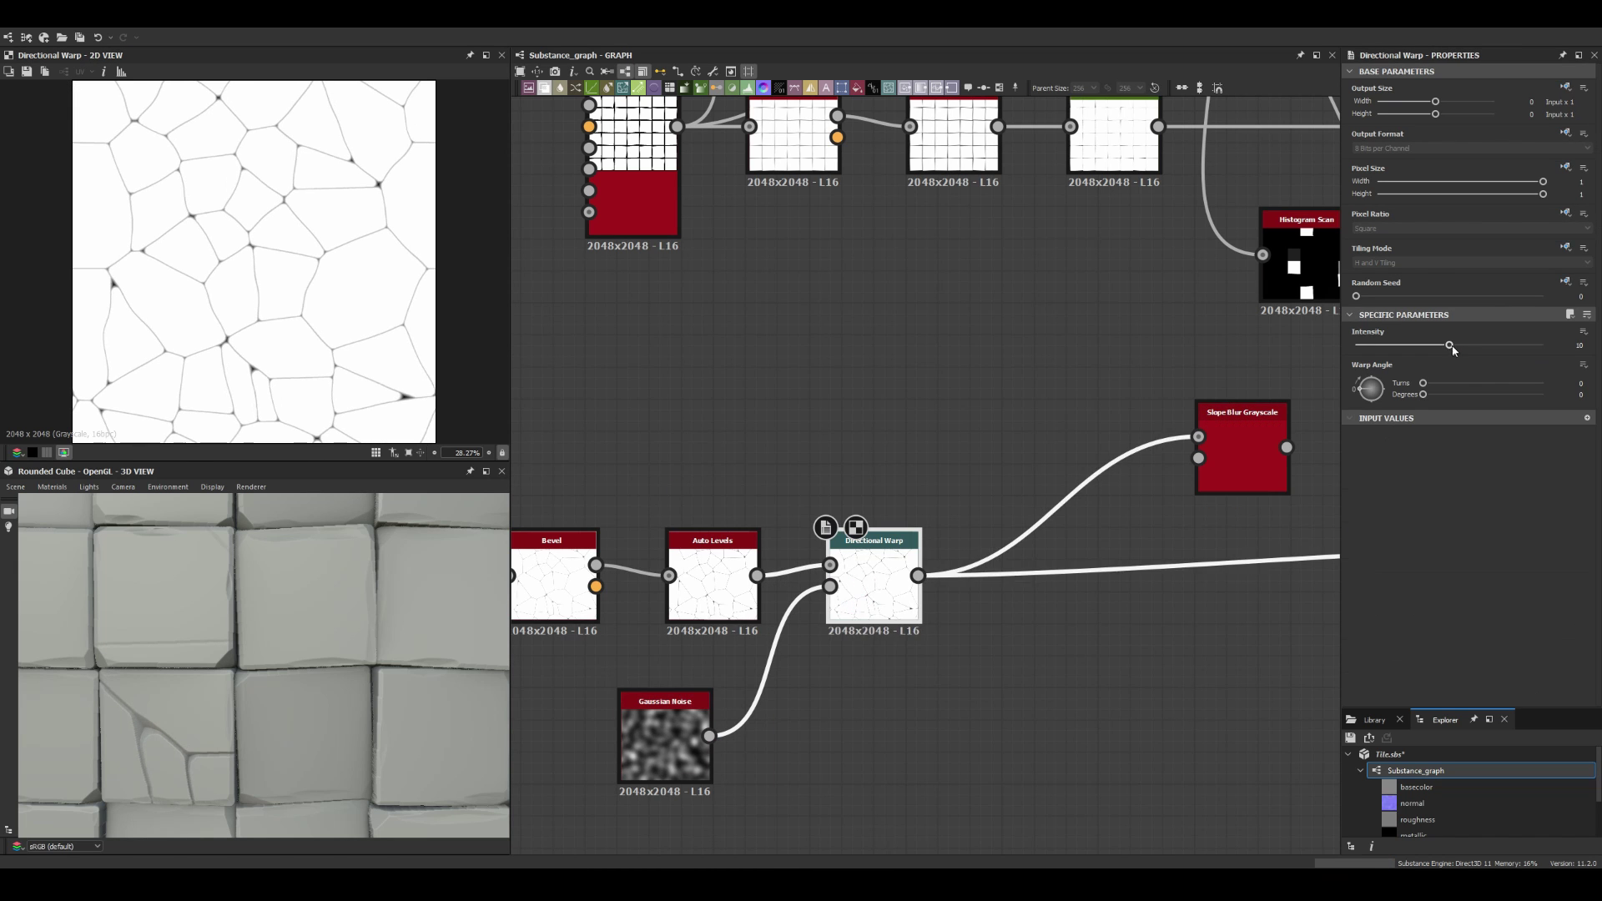
left_click(870, 588)
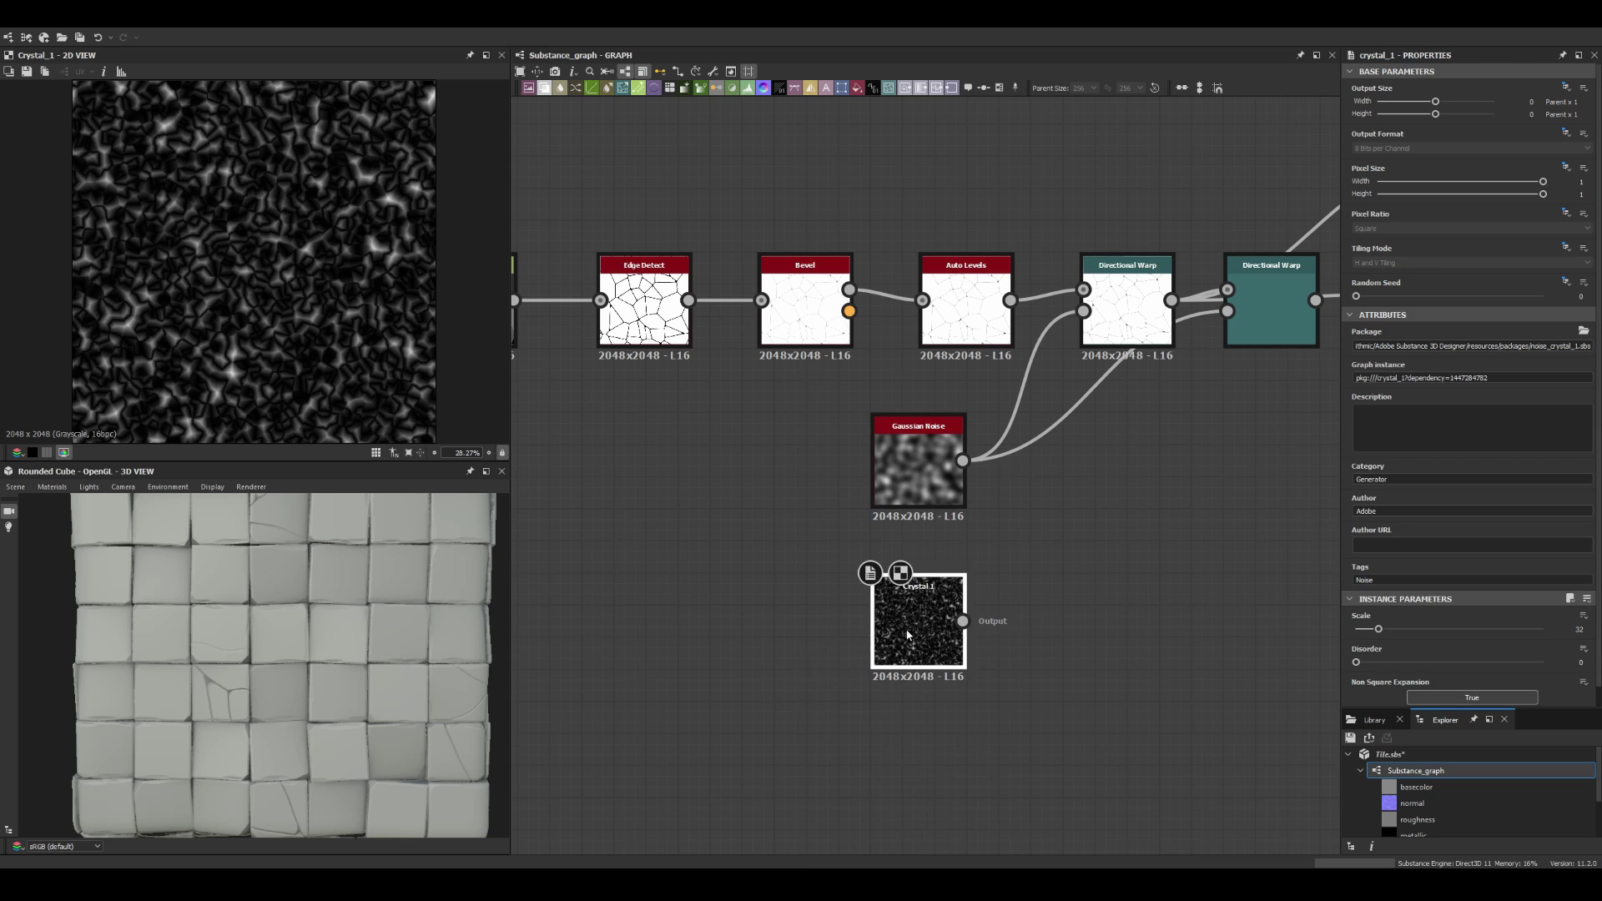
type("blur")
Step: Blur Crystal 1 with Blur HQ Grayscale into the warp, then check the Blend result
key("Return")
left_click_drag(1123, 622, 1227, 312)
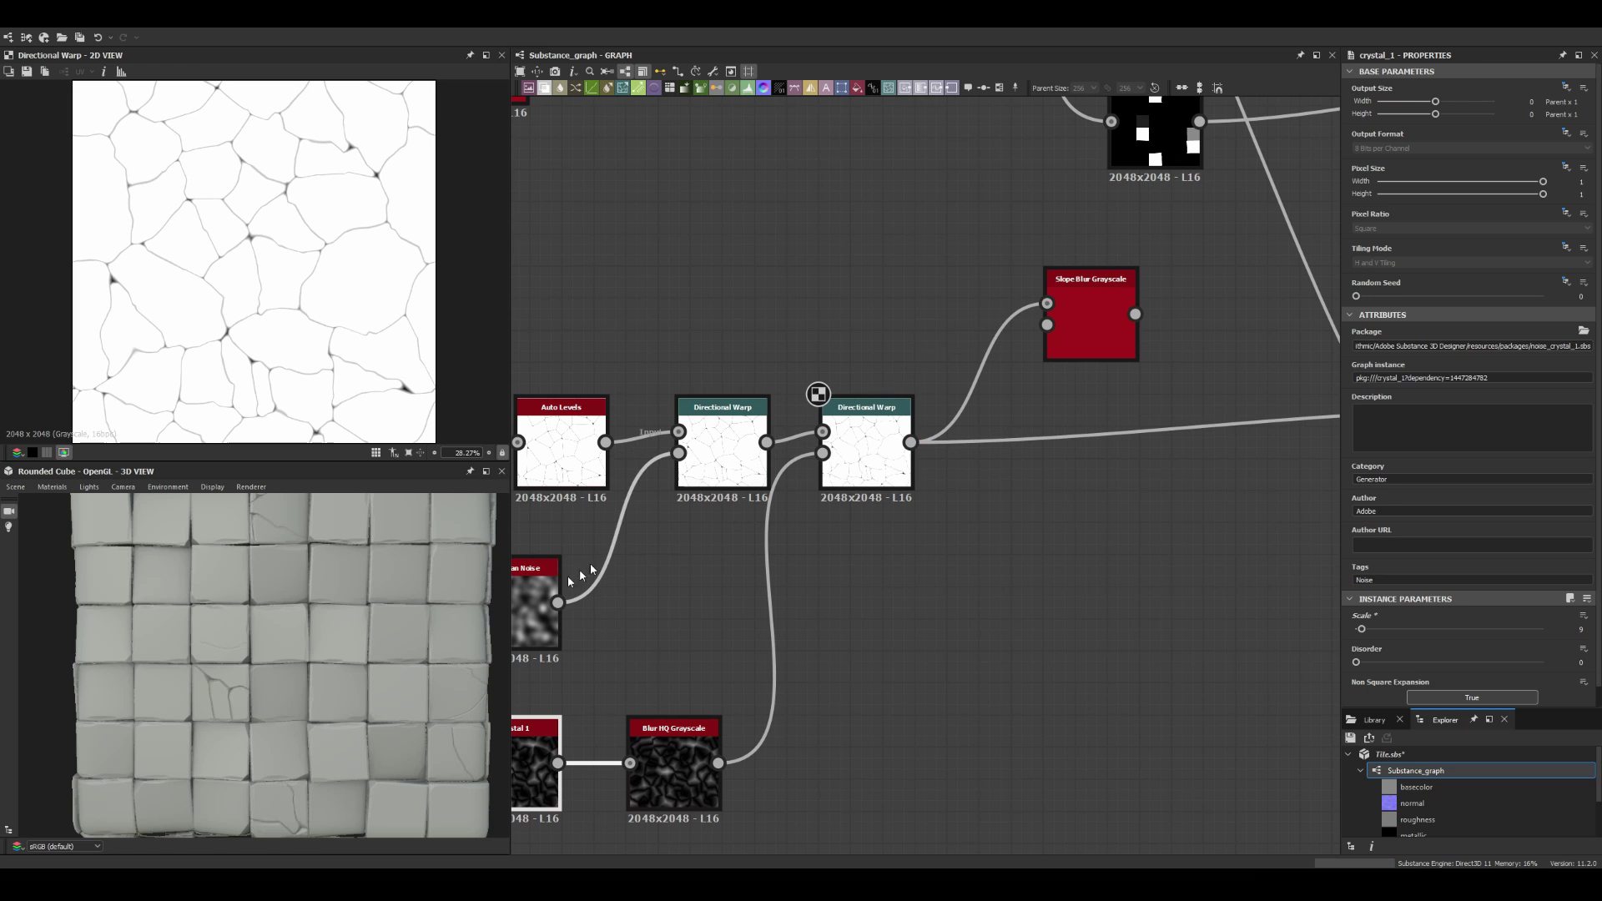
scroll(294, 618, "up", 5)
scroll(871, 463, "down", 5)
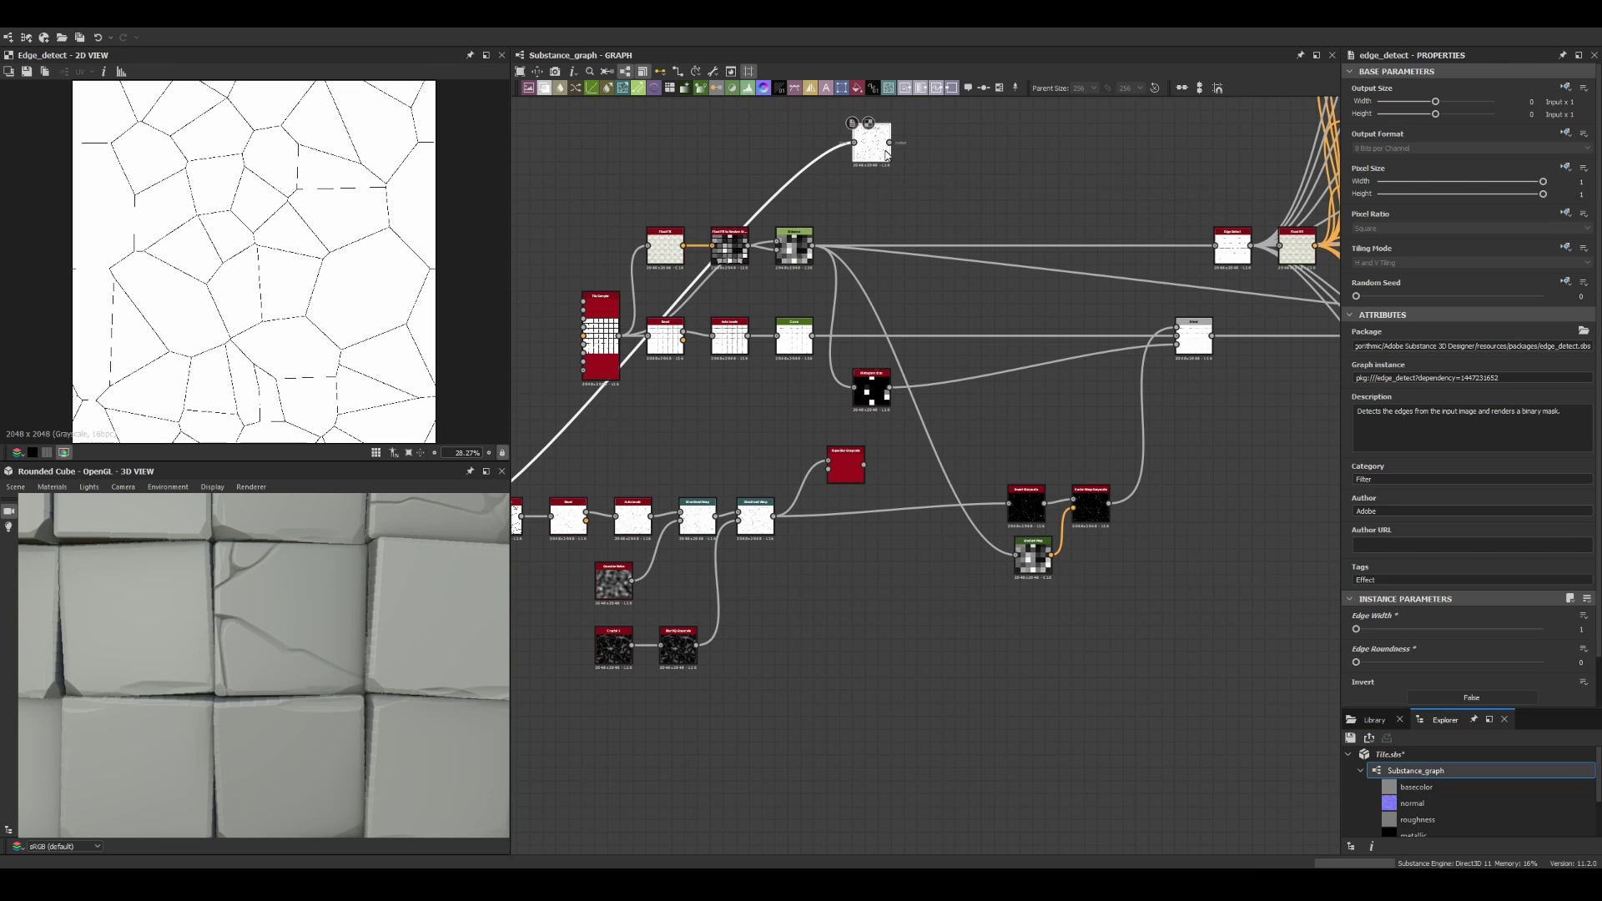
scroll(357, 616, "down", 3)
scroll(323, 569, "down", 3)
scroll(323, 569, "down", 2)
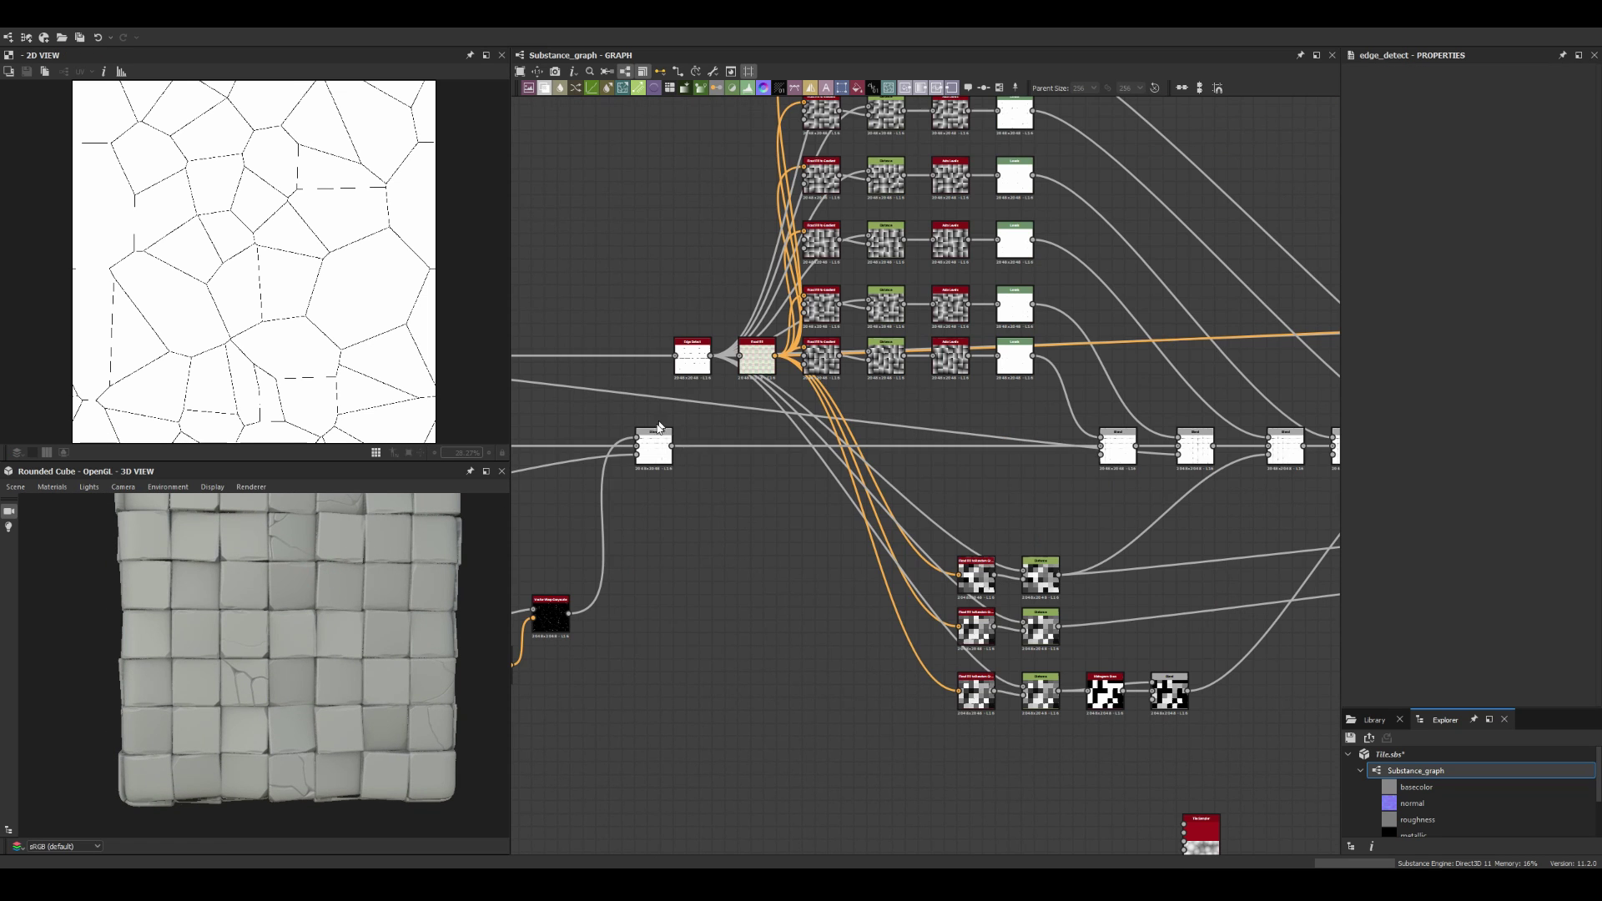
left_click(655, 442)
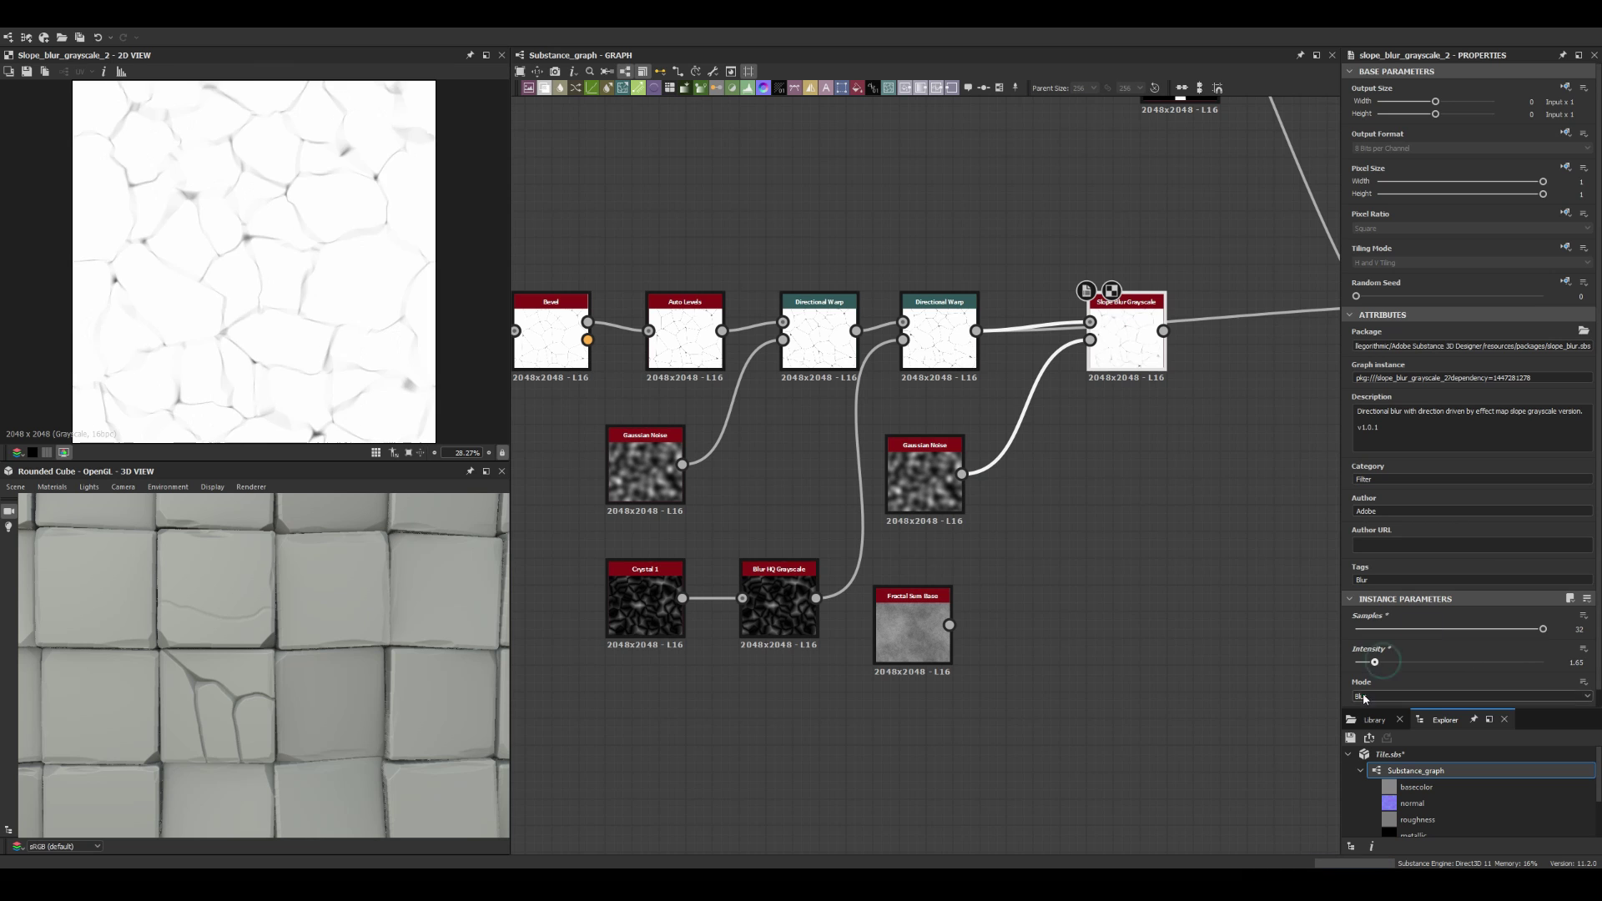
Step: Set Fractal Sum Base min level to 5, lower its roughness, and switch Slope Blur to Min
scroll(1365, 697, "down", 1)
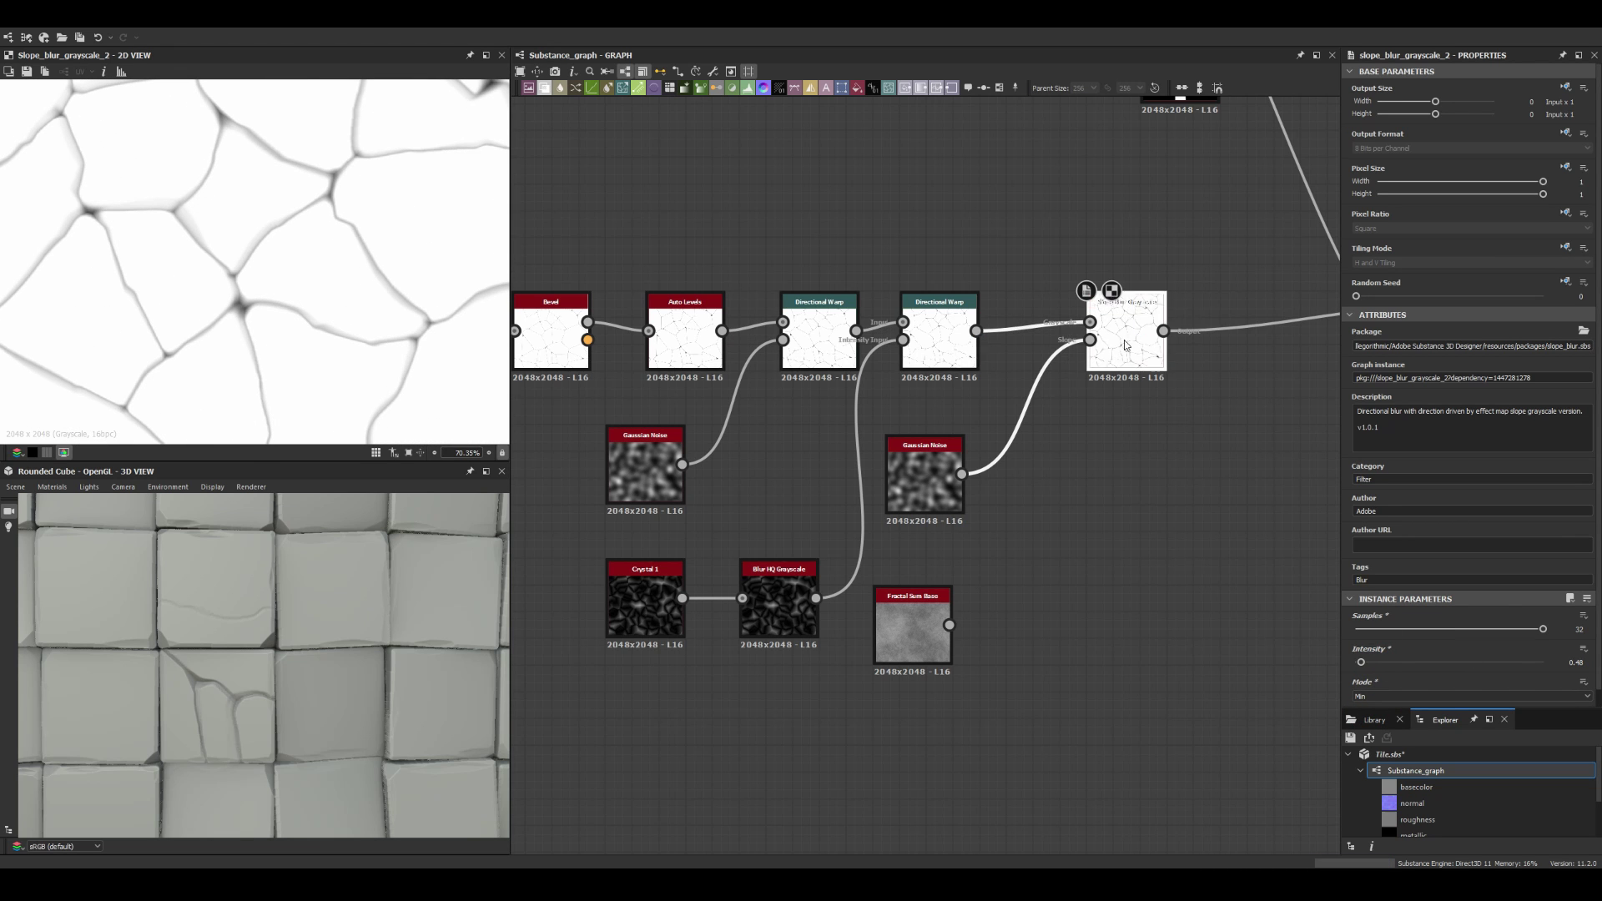
scroll(349, 627, "up", 2)
scroll(349, 627, "down", 3)
scroll(319, 581, "up", 2)
scroll(343, 571, "up", 2)
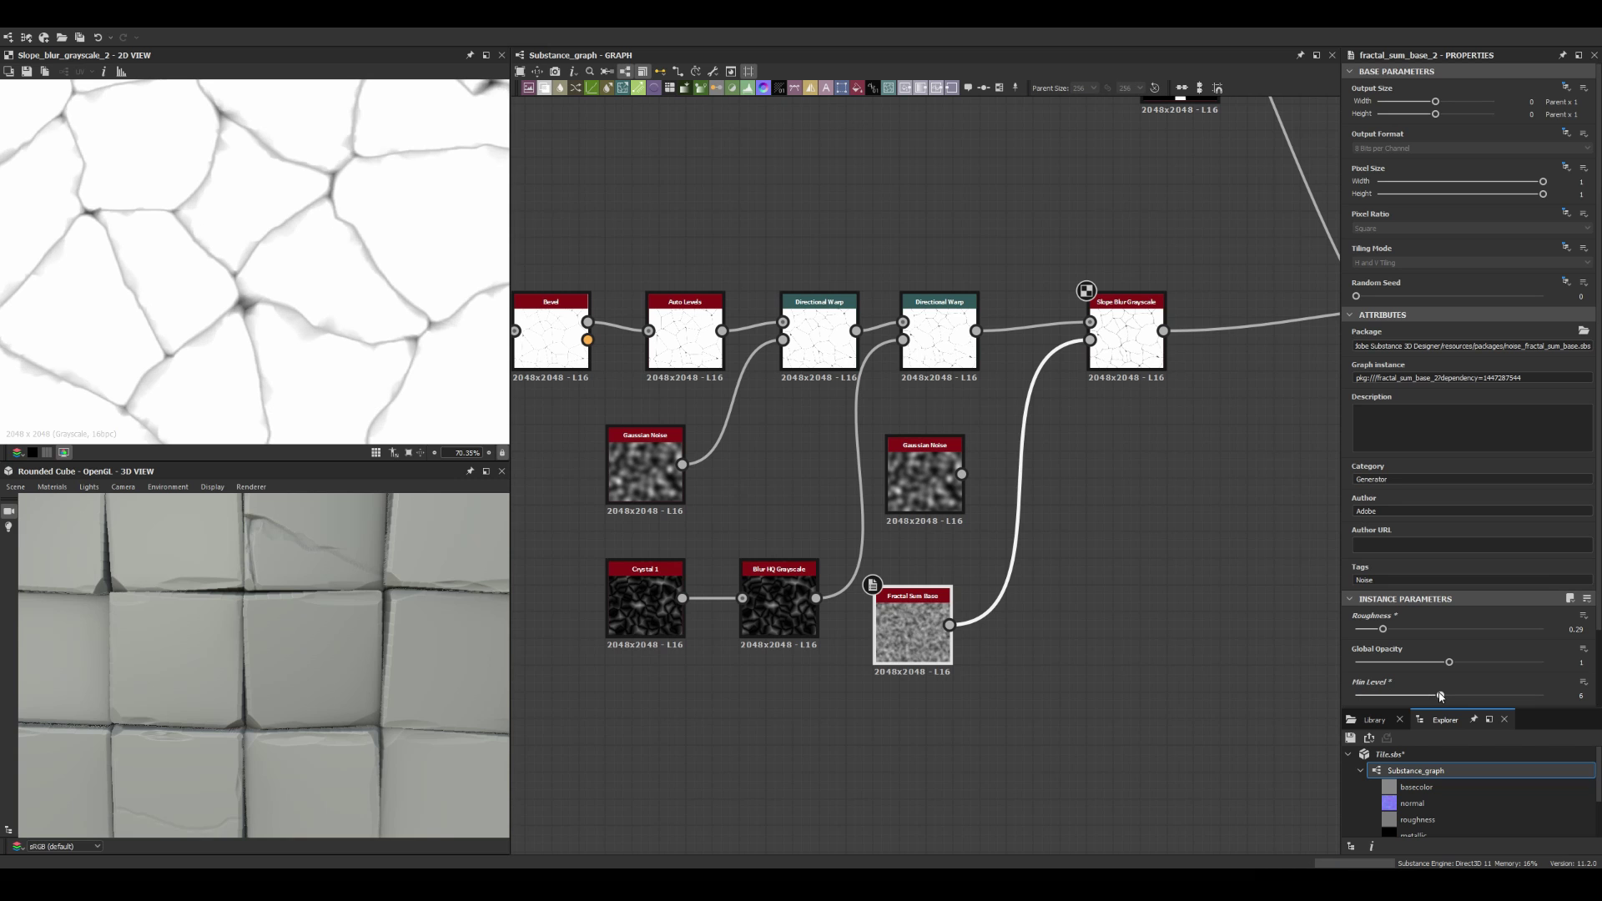
left_click_drag(1442, 697, 1424, 697)
scroll(409, 630, "up", 2)
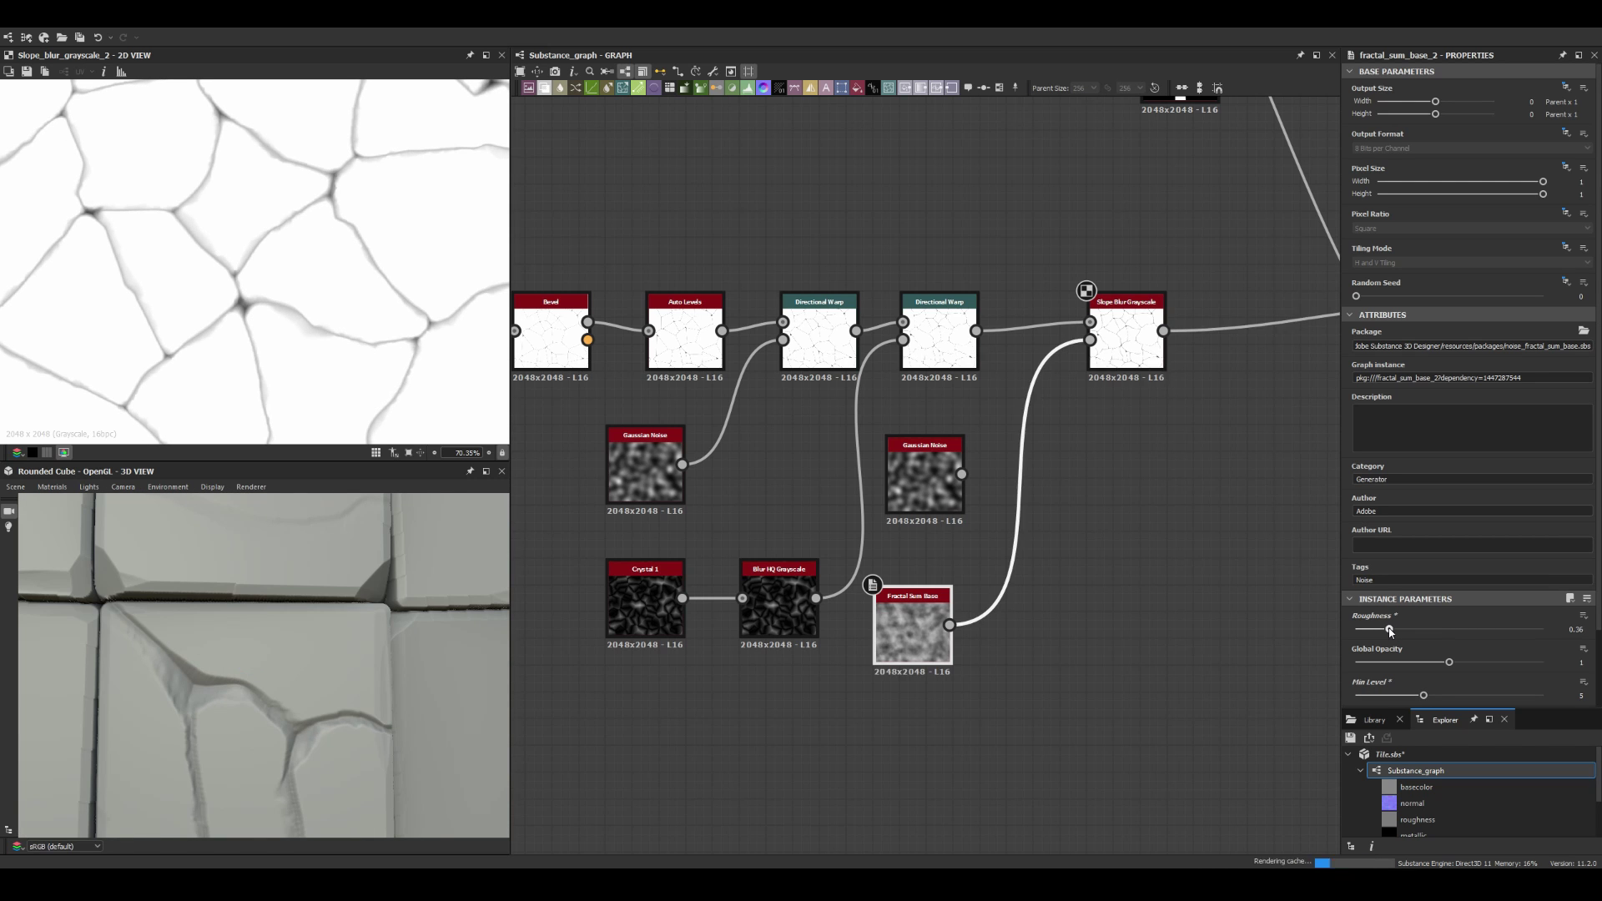
left_click_drag(1390, 632, 1387, 632)
left_click_drag(276, 634, 301, 585)
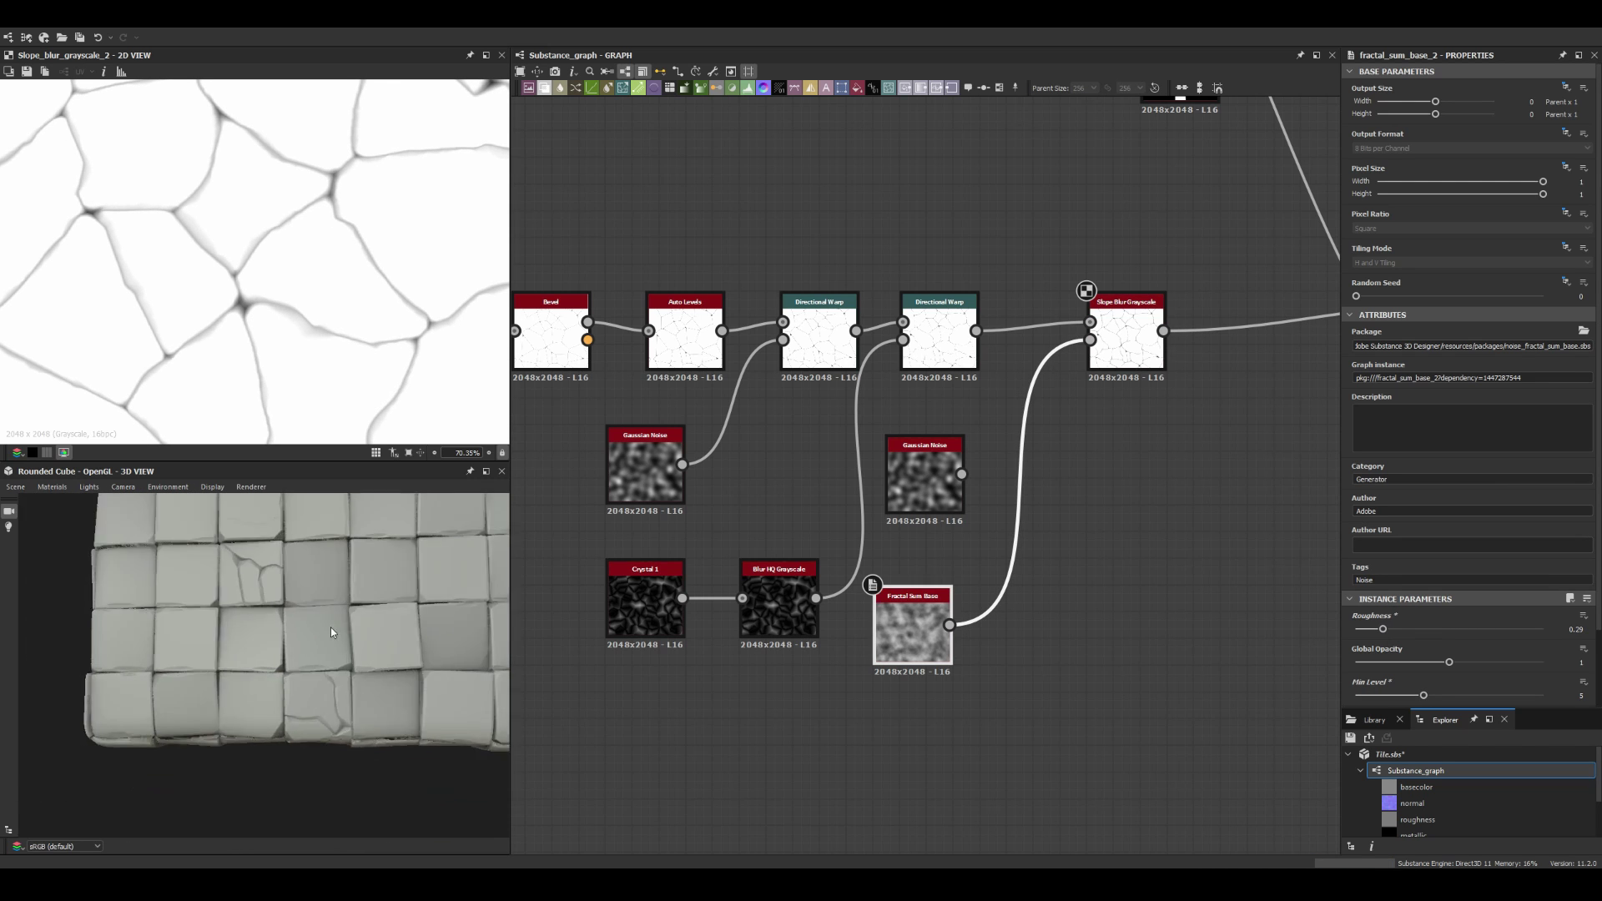
left_click(1369, 724)
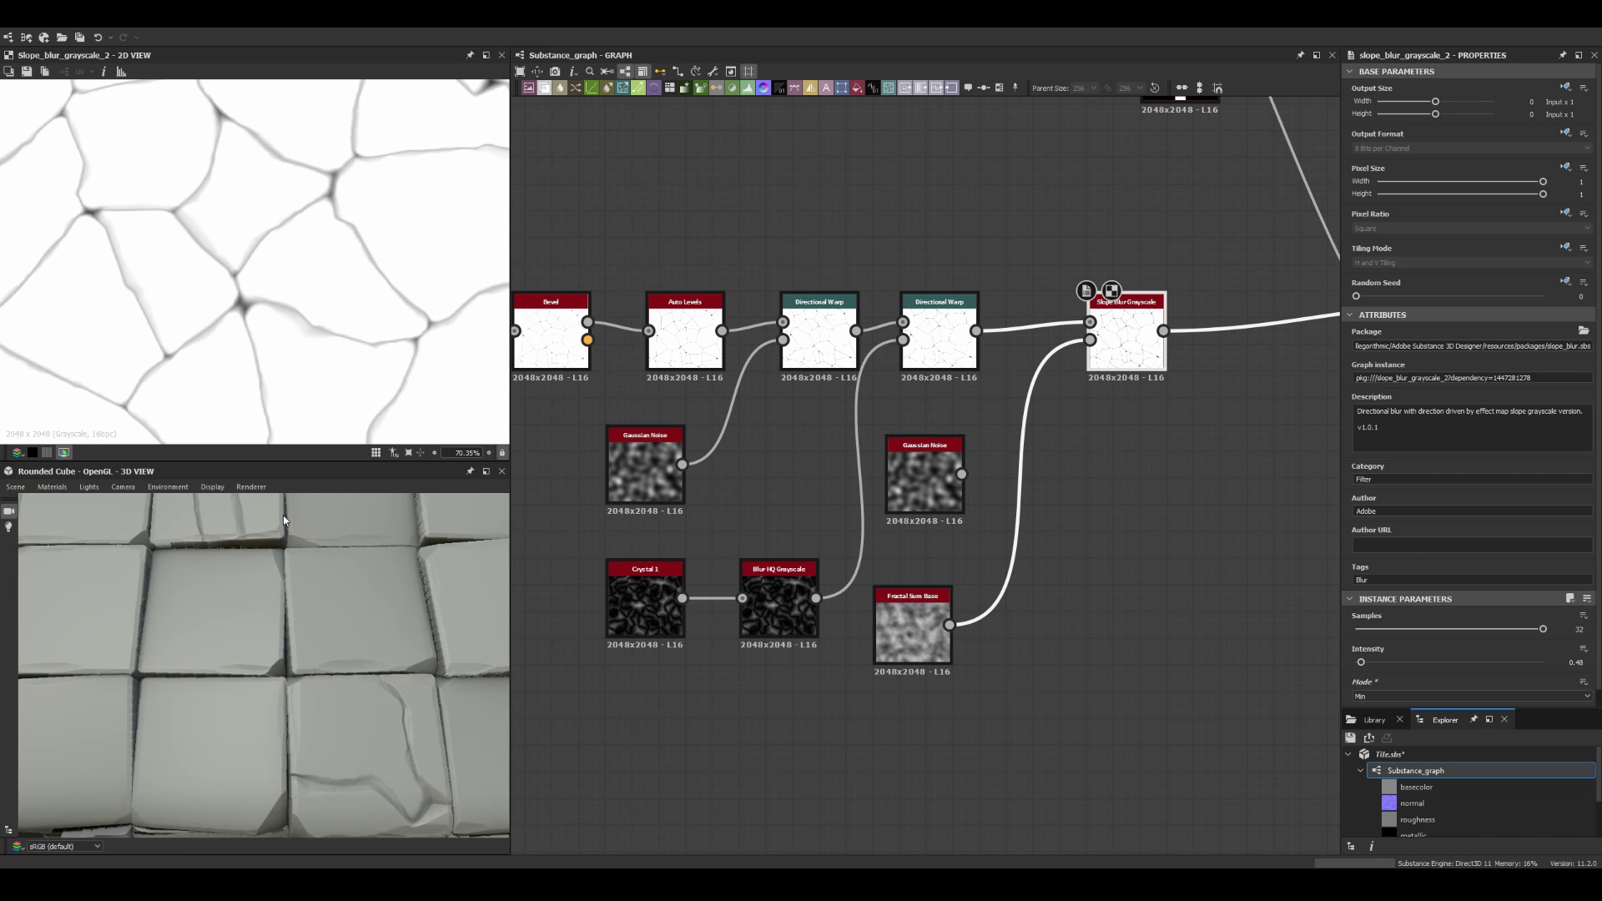
Step: Inspect the tiles up close and add a Non Uniform Blur Grayscale node to the graph
scroll(323, 629, "down", 5)
left_click_drag(355, 589, 317, 534)
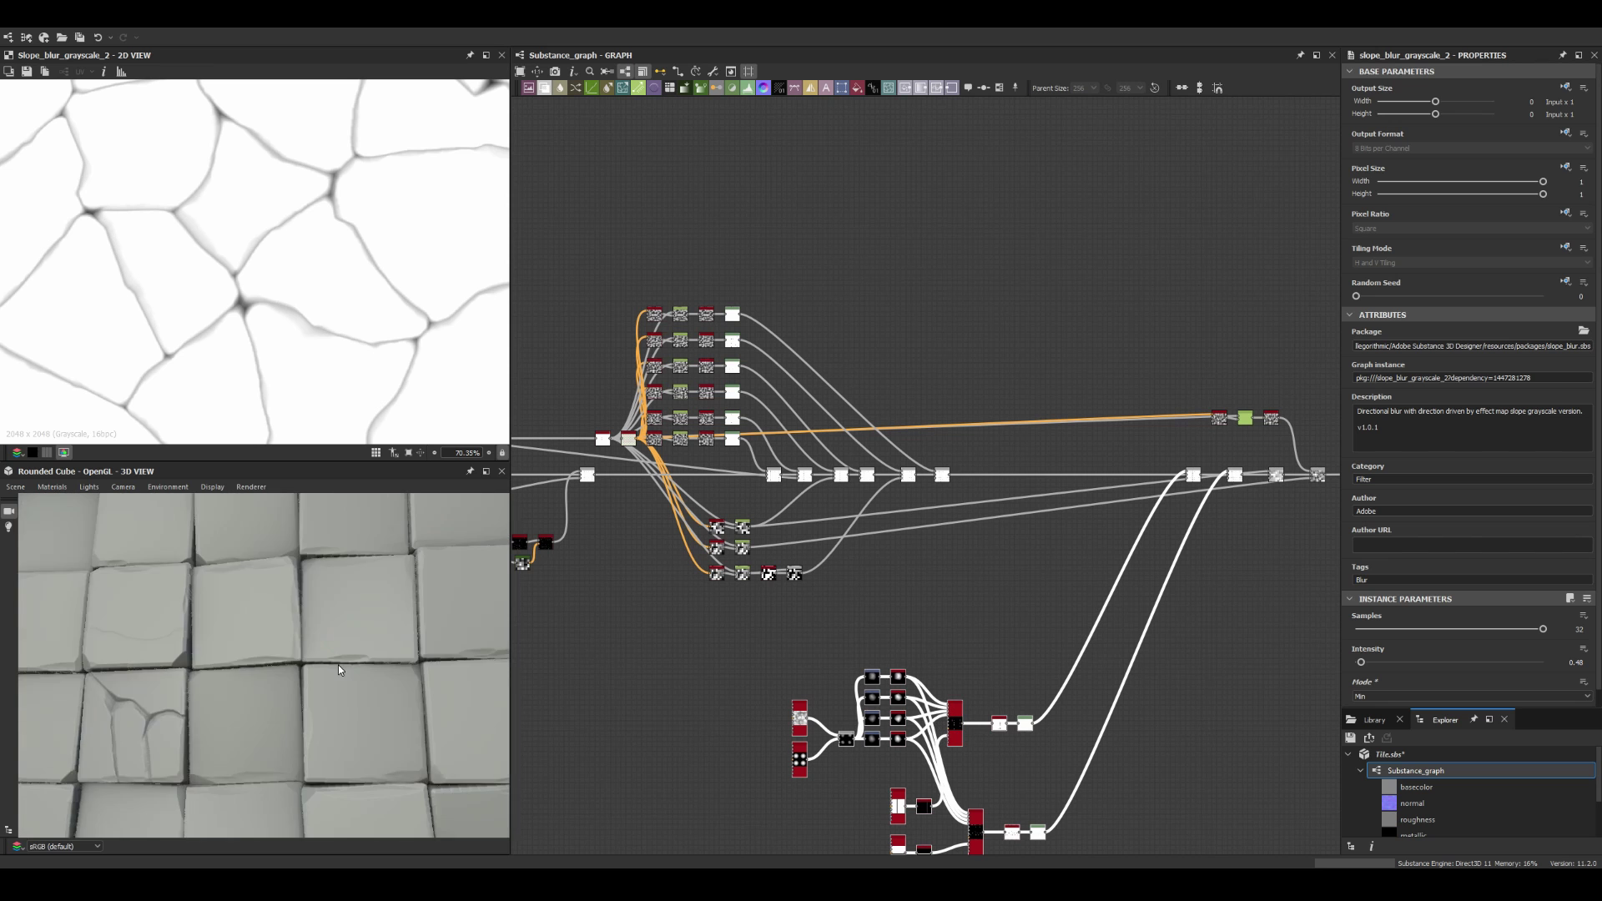
left_click_drag(318, 658, 313, 655)
scroll(313, 654, "up", 3)
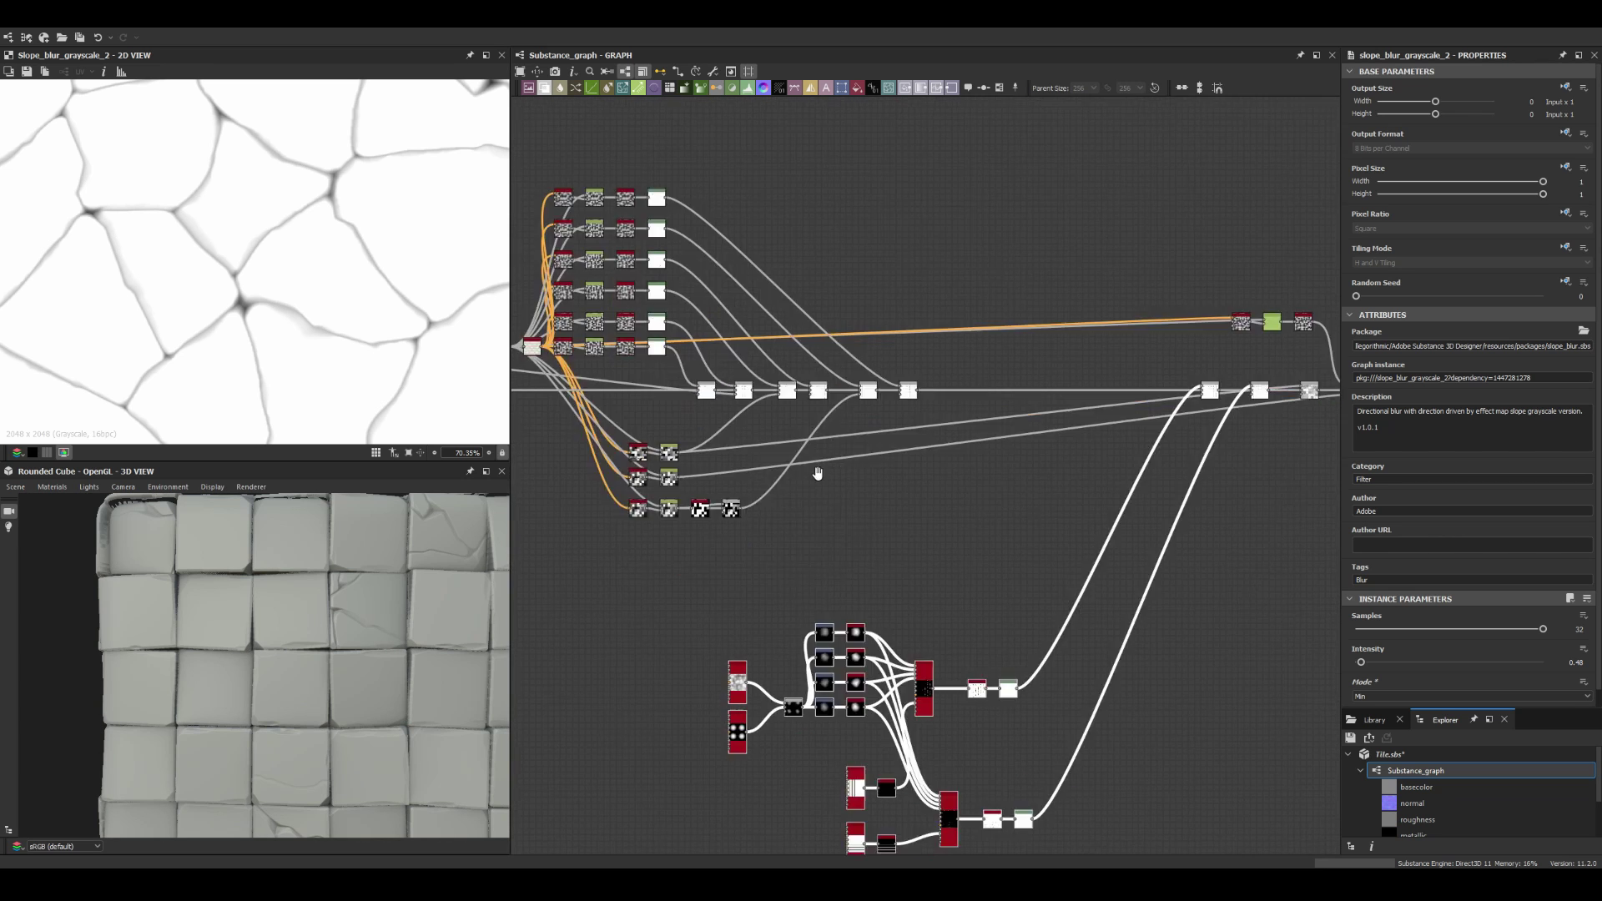
scroll(979, 419, "up", 2)
scroll(385, 603, "down", 3)
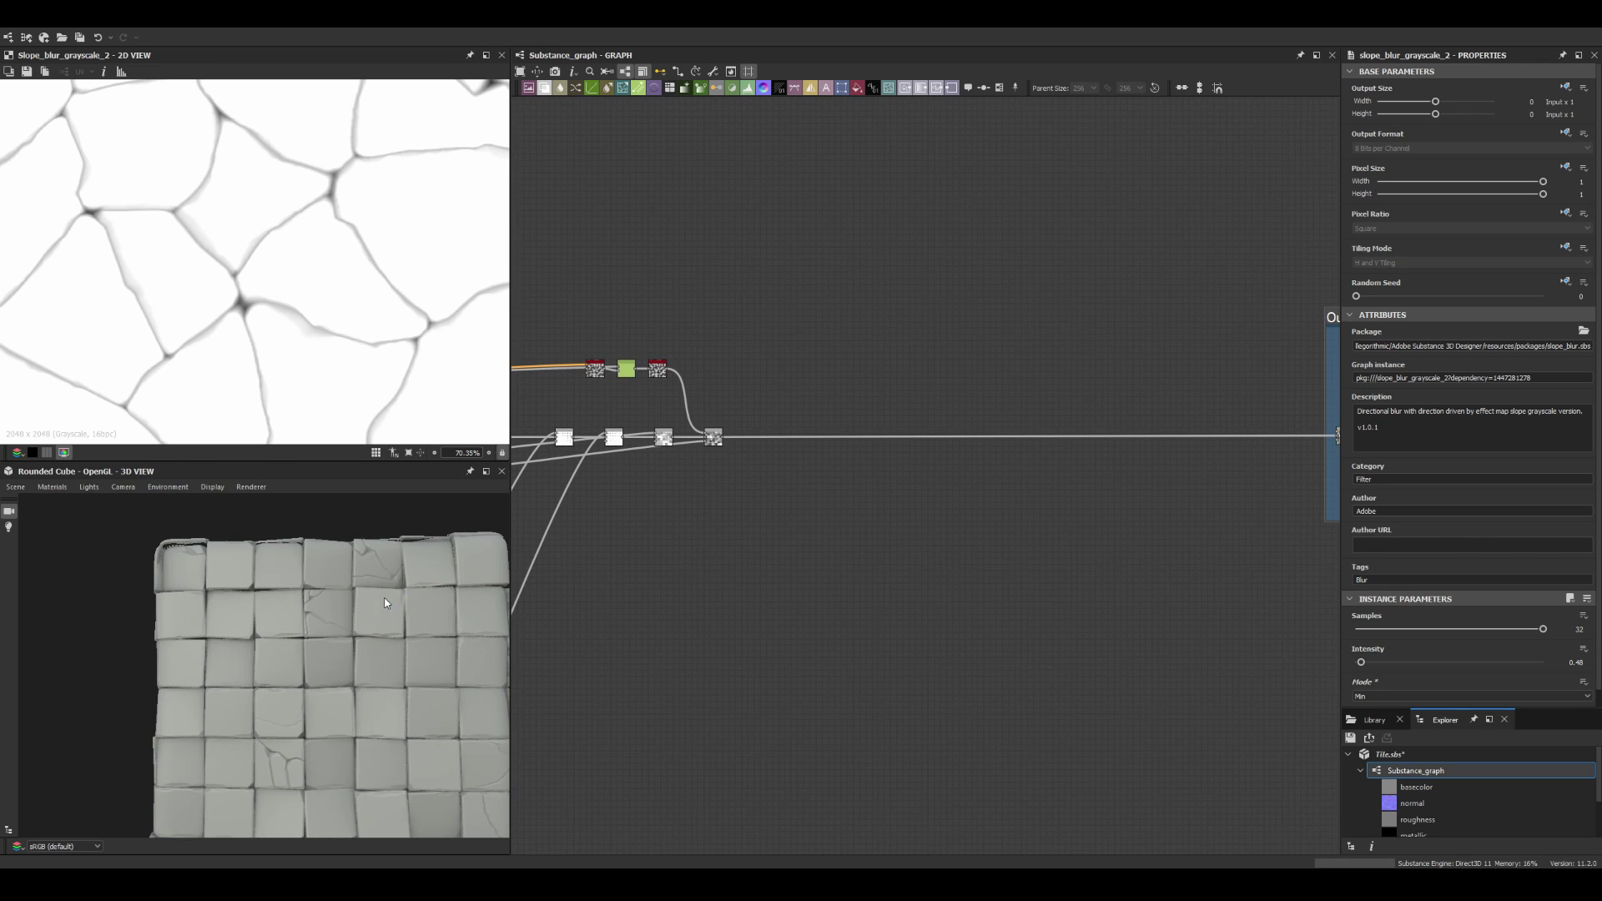
scroll(834, 544, "up", 5)
key("space")
type("non")
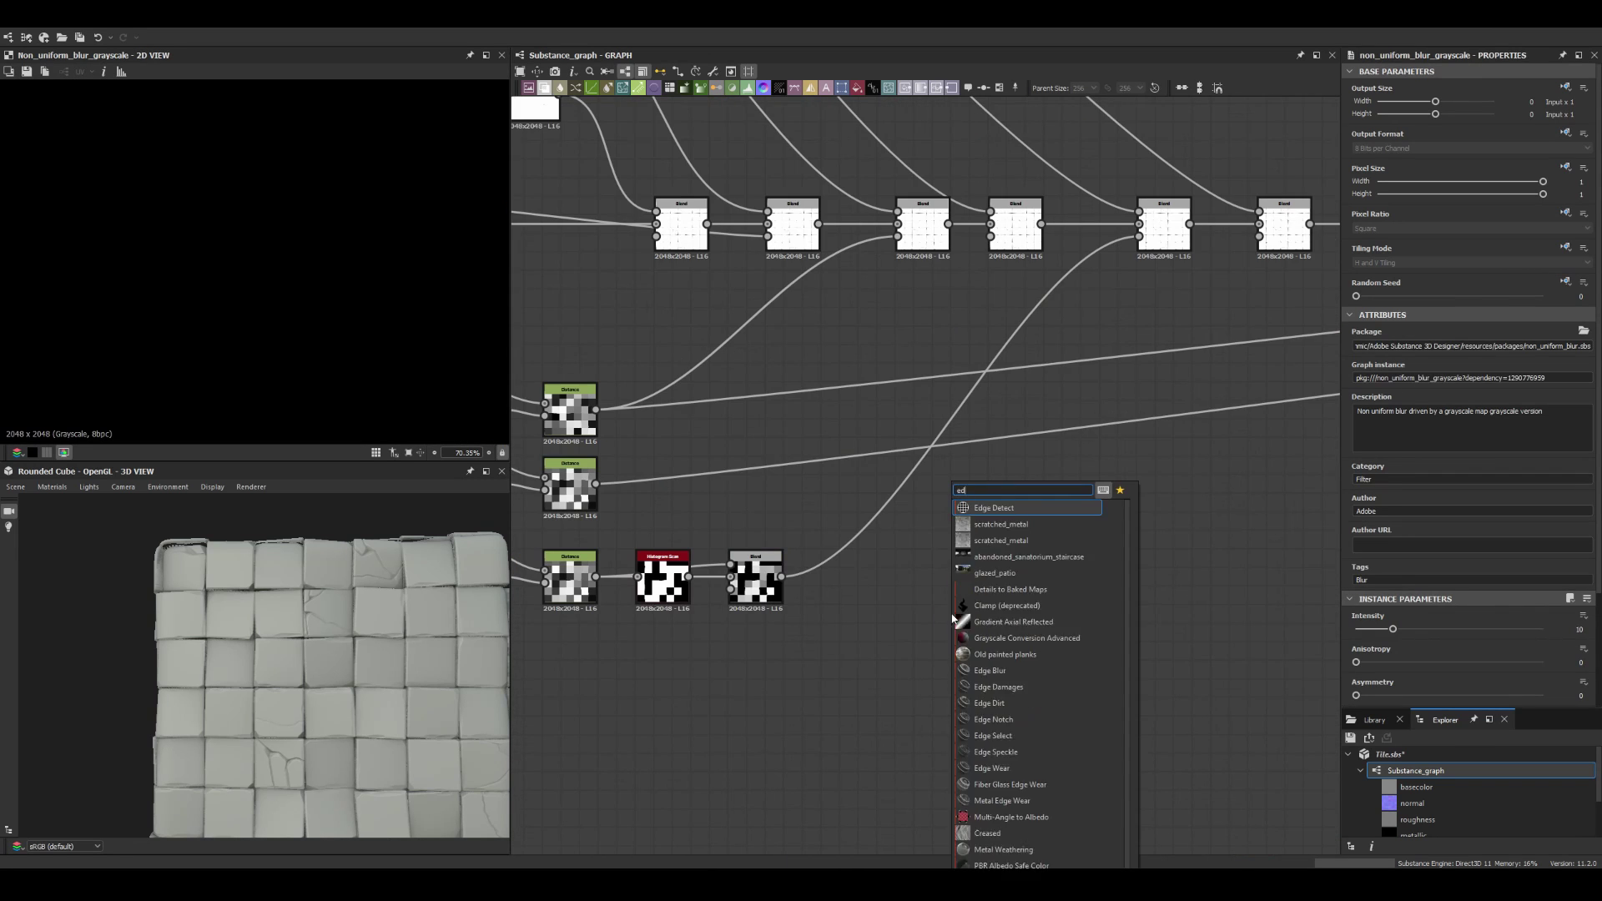
scroll(621, 423, "down", 3)
left_click(1060, 555)
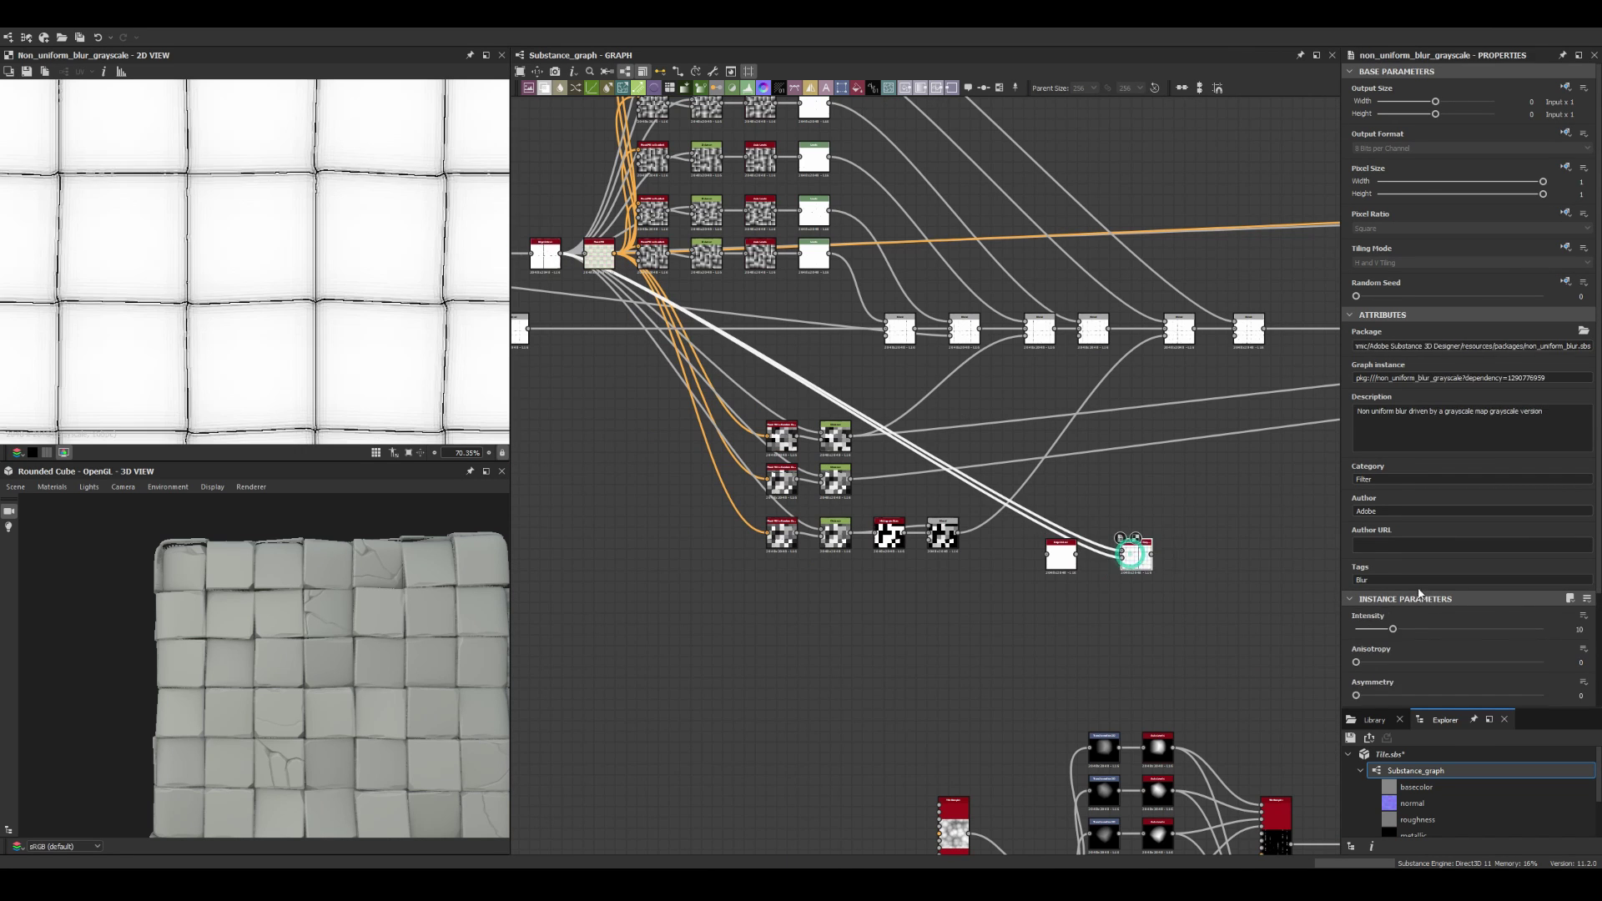
left_click_drag(785, 422, 1030, 427)
Step: Add a dense pebble Tile Sampler with X/Y Amount 30 and a raised Scale
key("space")
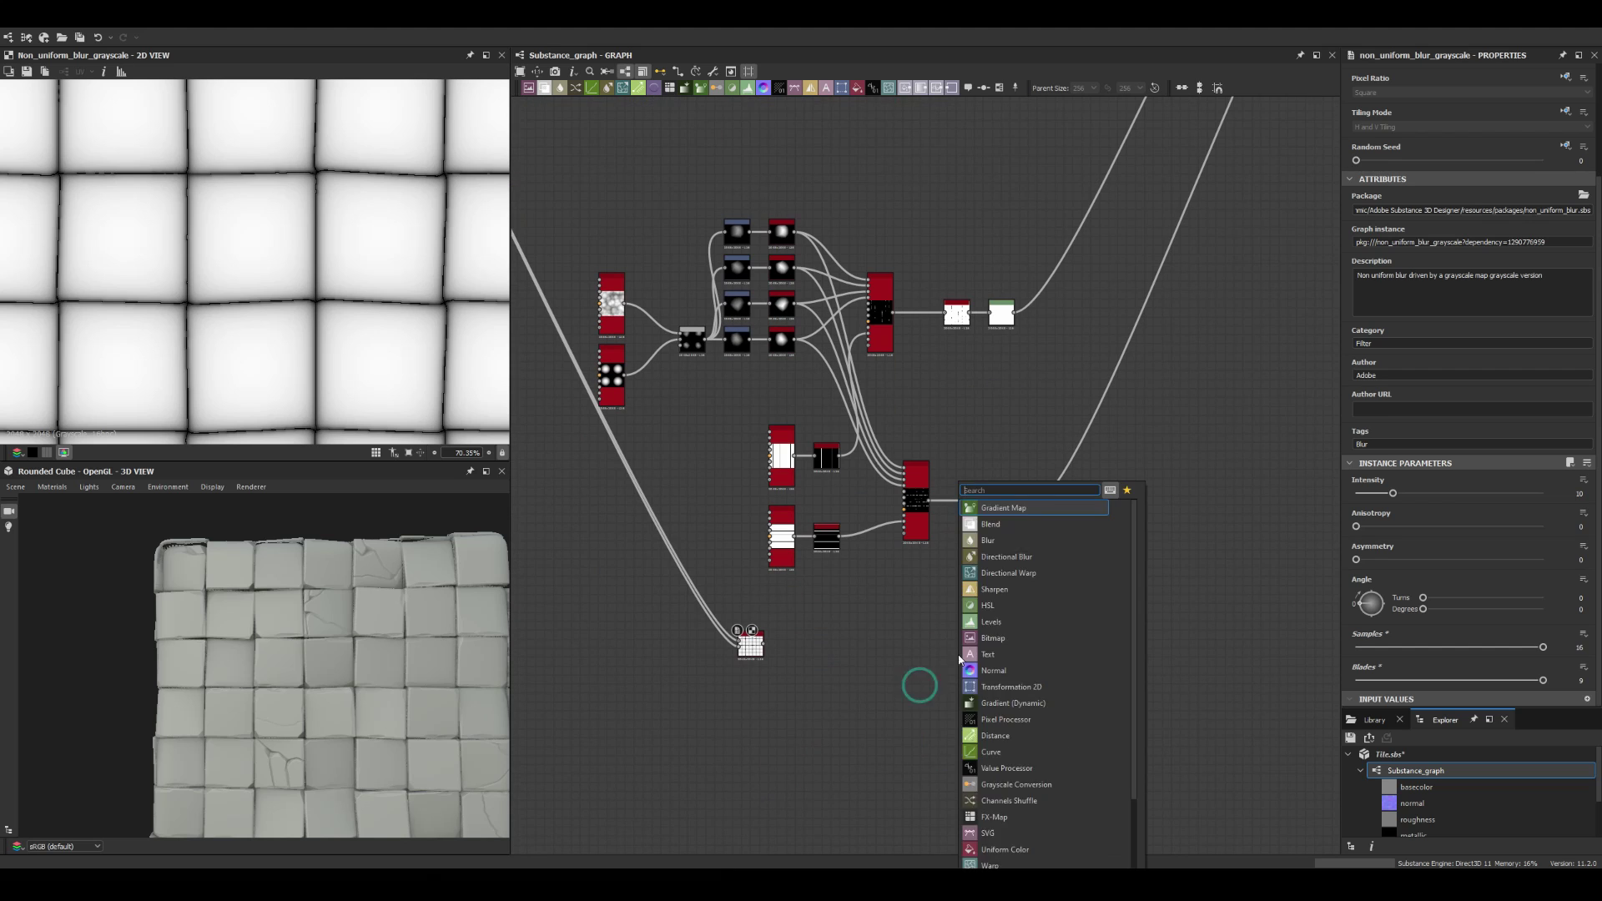
left_click(1019, 637)
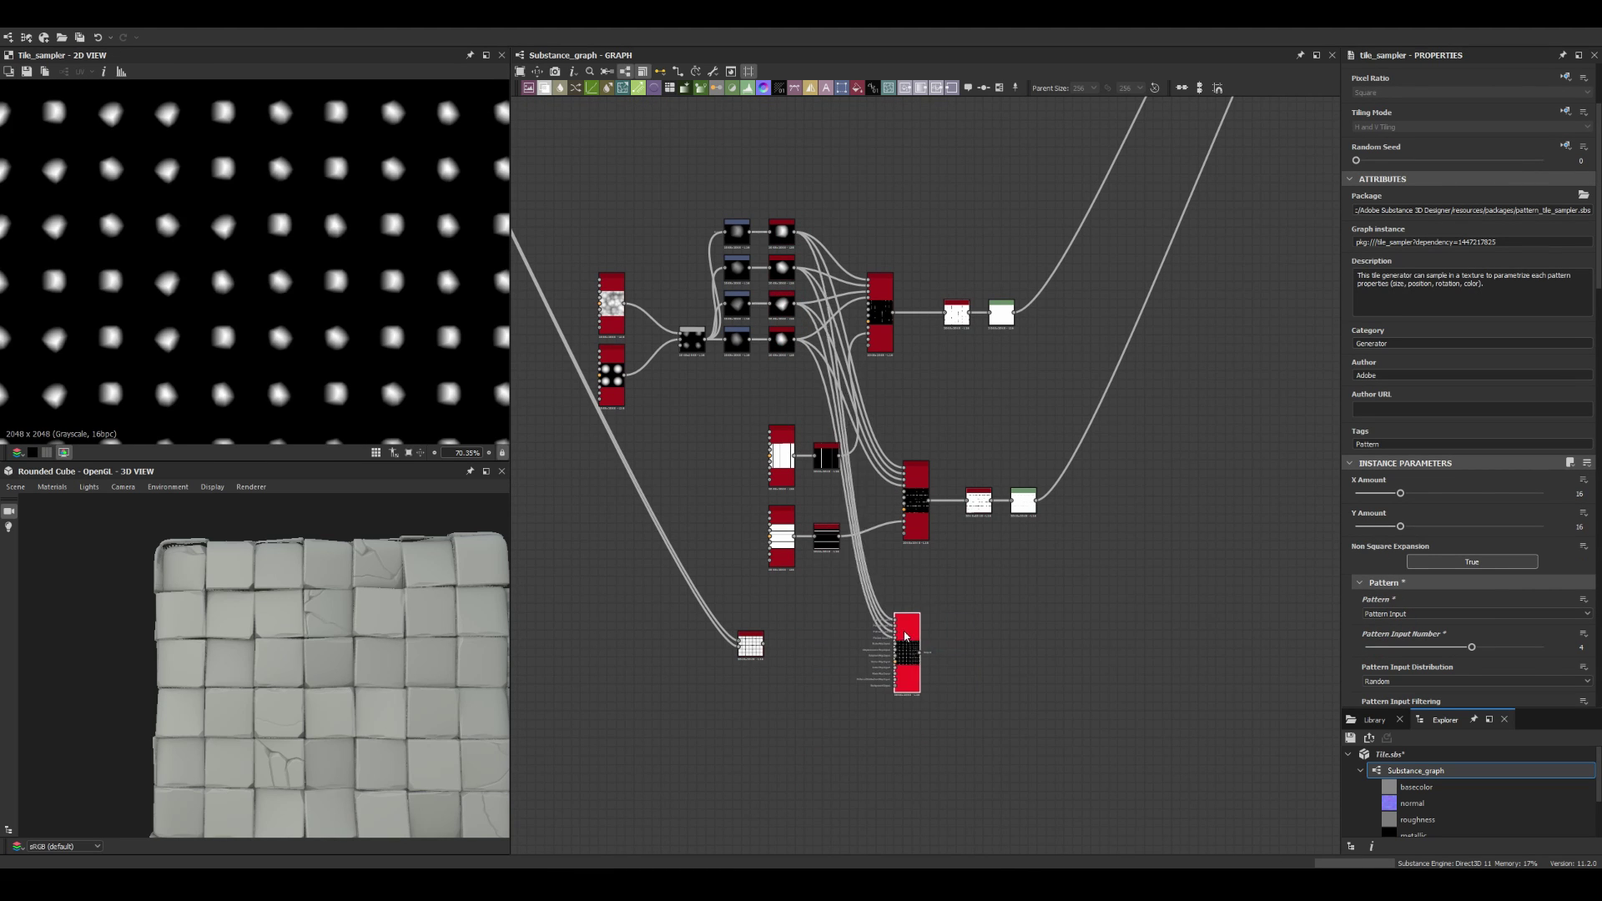
left_click_drag(906, 637, 917, 637)
scroll(322, 262, "down", 3)
scroll(1469, 375, "down", 5)
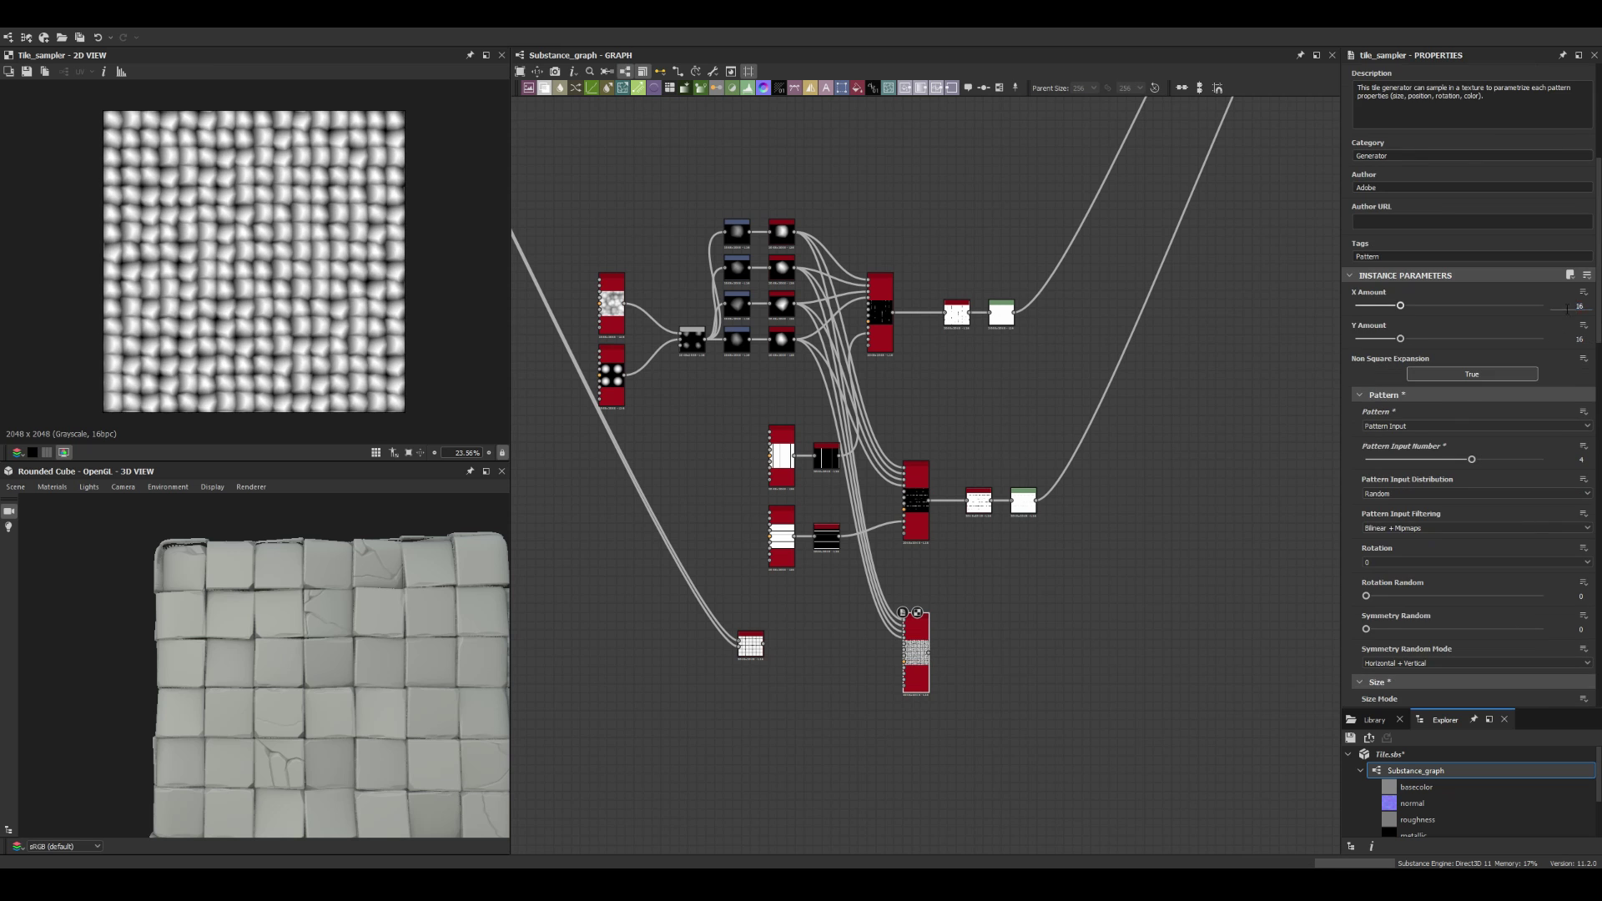
left_click_drag(1400, 306, 1442, 305)
scroll(1469, 417, "down", 1)
left_click_drag(1366, 558, 1543, 558)
scroll(1469, 501, "down", 5)
mouse_move(1367, 646)
left_mouse_down()
mouse_move(1435, 646)
mouse_move(1432, 612)
left_mouse_up()
scroll(1469, 584, "down", 2)
left_click_drag(1366, 679, 1376, 679)
scroll(1419, 617, "down", 5)
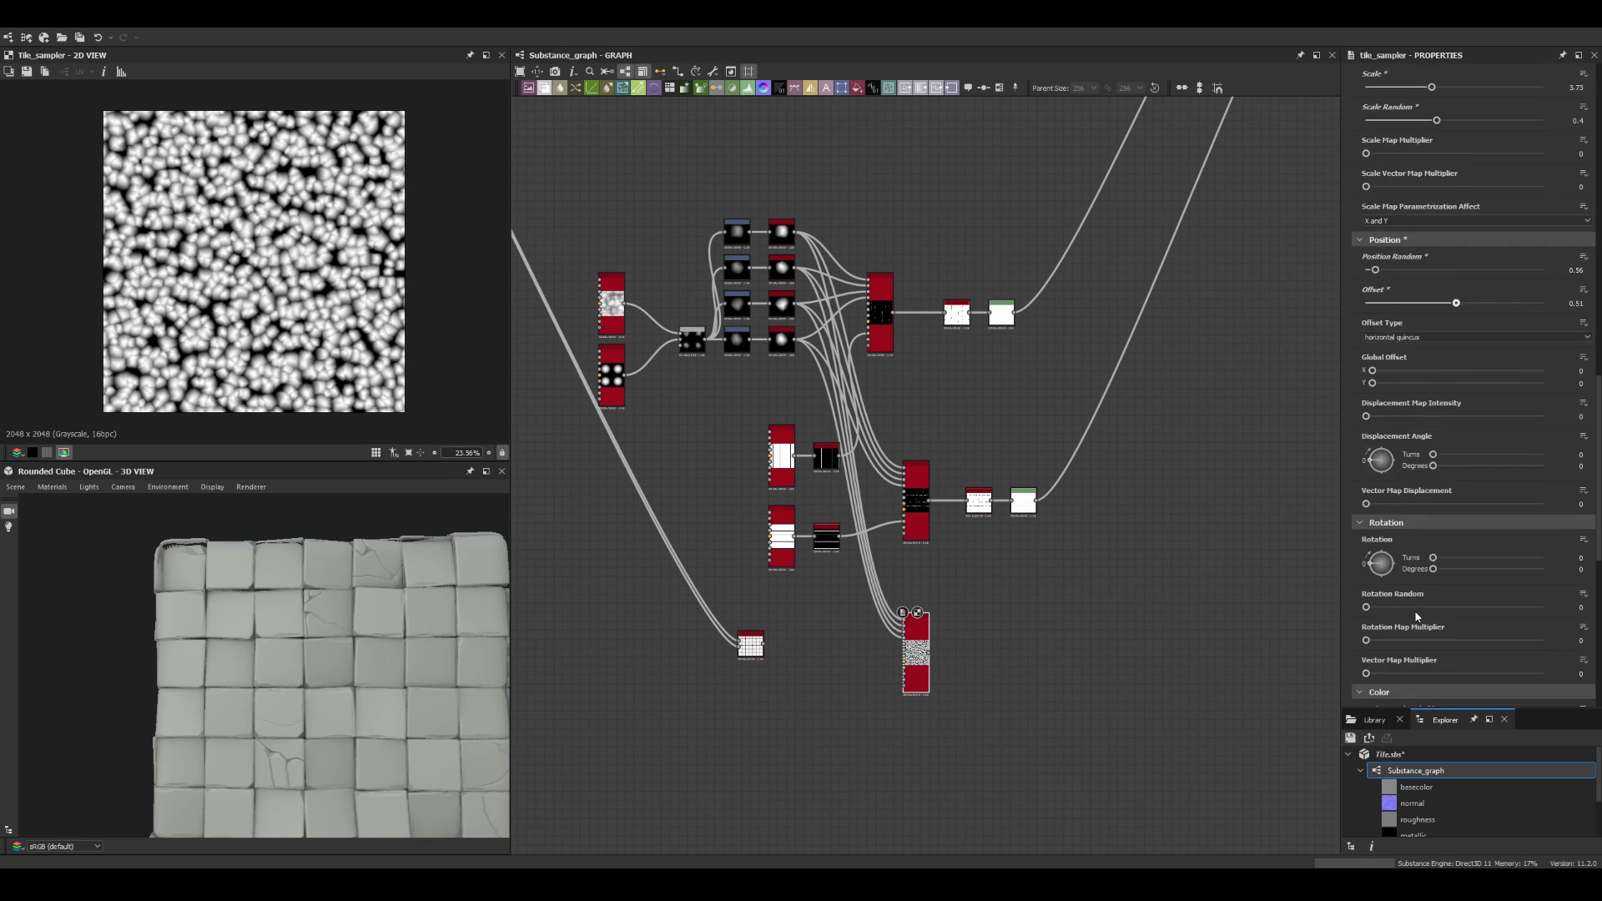
scroll(1416, 617, "down", 5)
scroll(1416, 618, "down", 5)
Step: Paste a Blend node, feed the Tile Sampler into it, and position it beside the chain
key("ctrl+v")
scroll(926, 650, "down", 3)
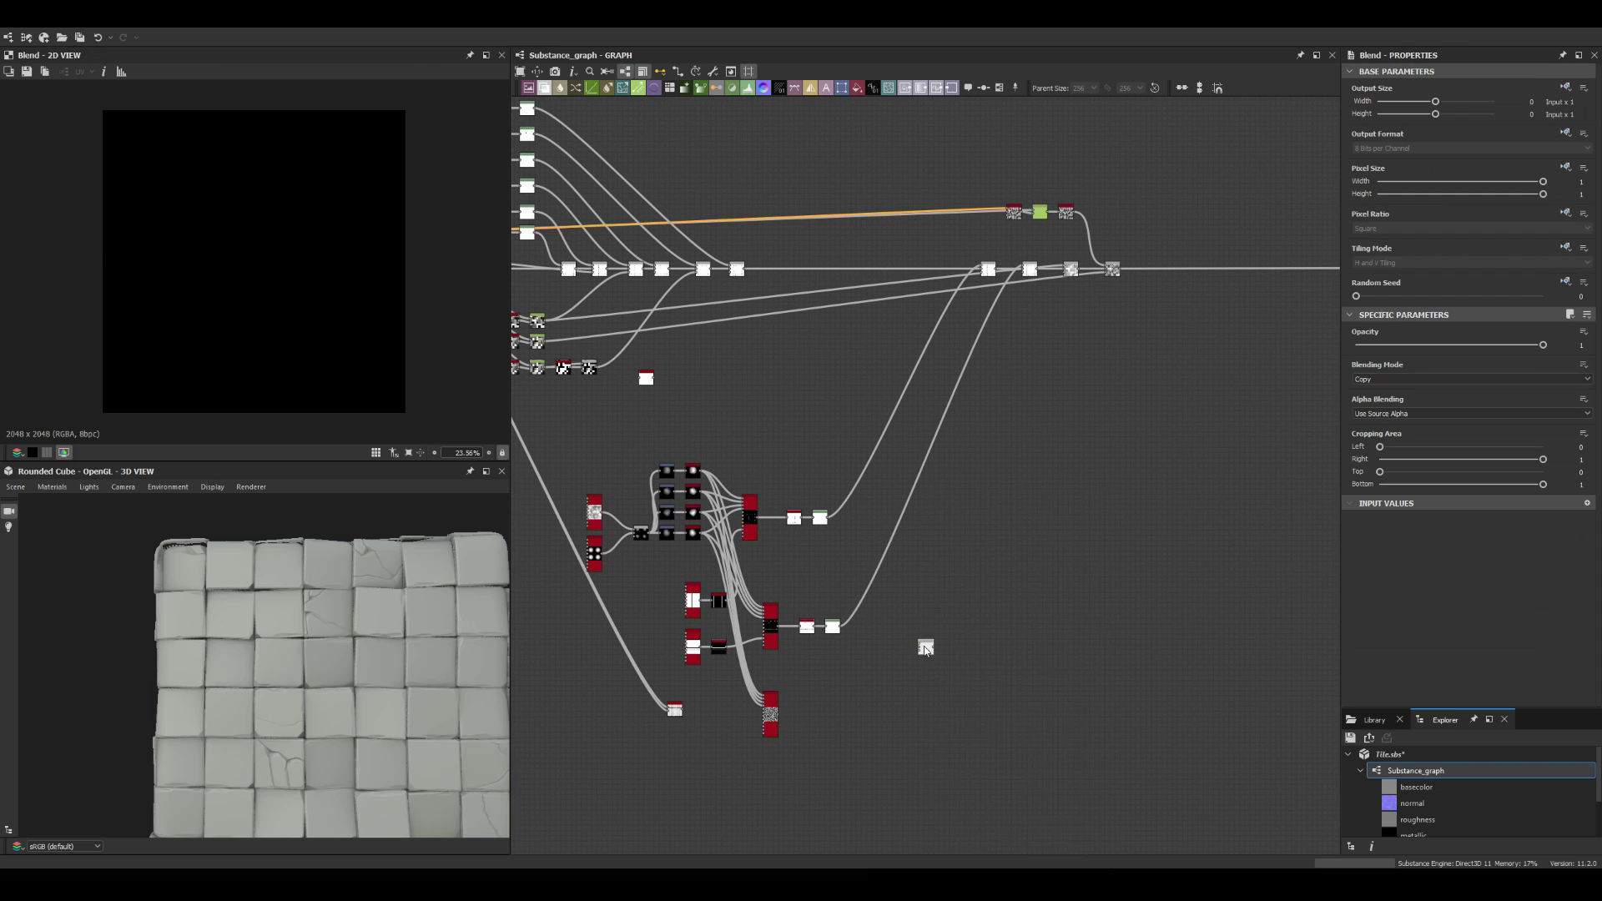
scroll(926, 650, "up", 3)
left_click_drag(823, 680, 1028, 601)
scroll(1002, 618, "down", 2)
left_click(858, 667)
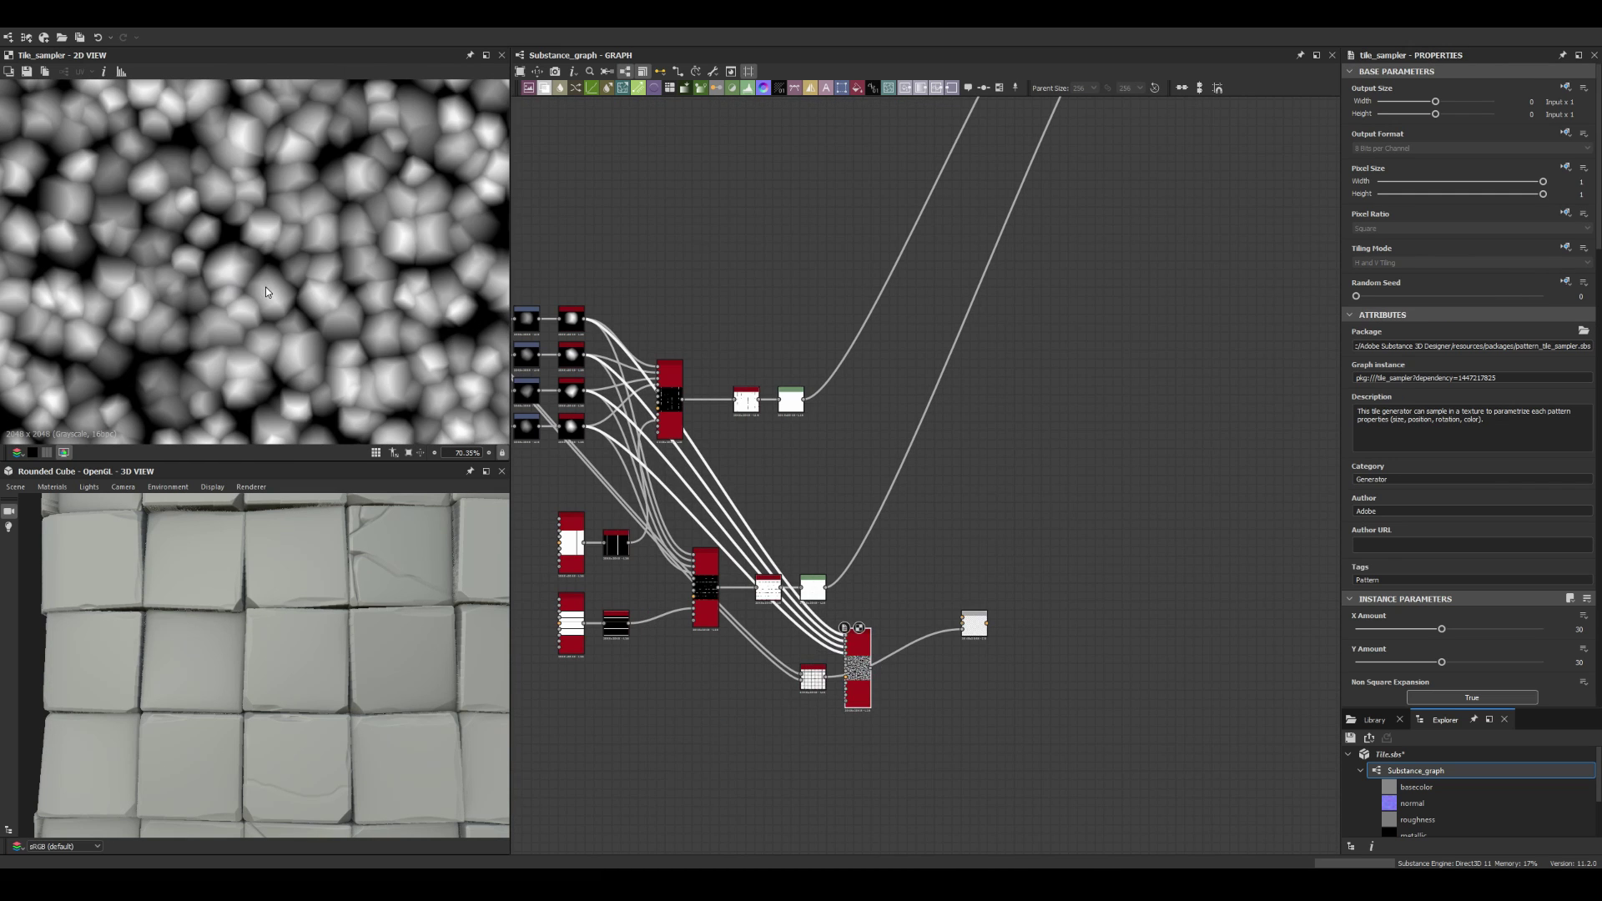
scroll(905, 436, "down", 3)
middle_click_drag(905, 436, 1040, 315)
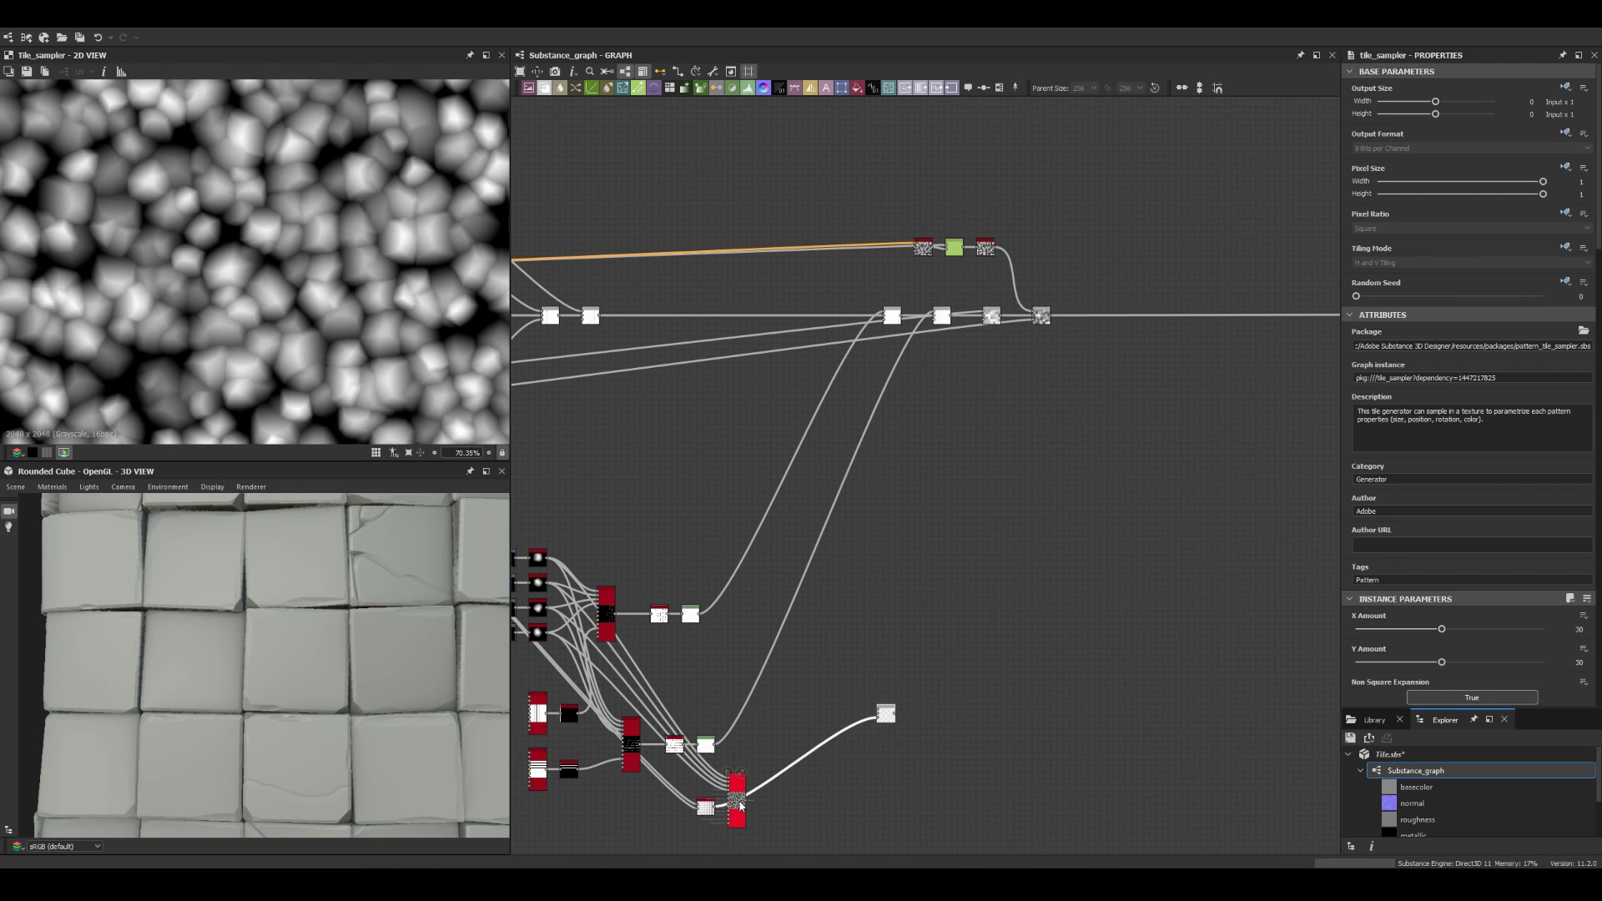
double_click(883, 709)
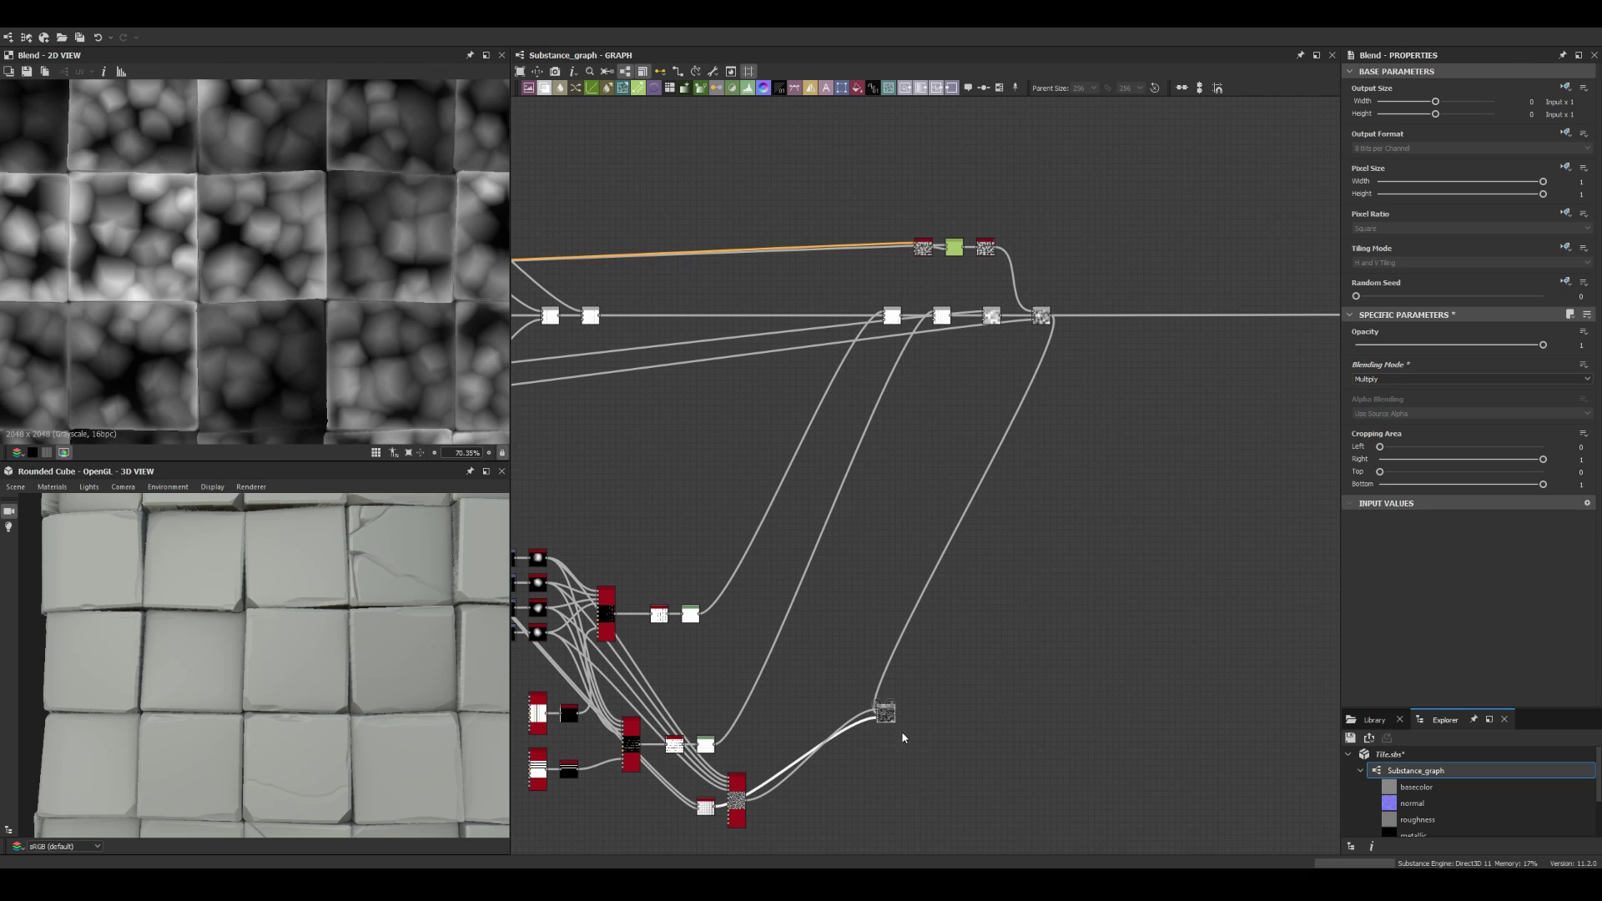
scroll(775, 538, "up", 5)
scroll(774, 539, "down", 3)
middle_click_drag(1127, 626, 984, 454)
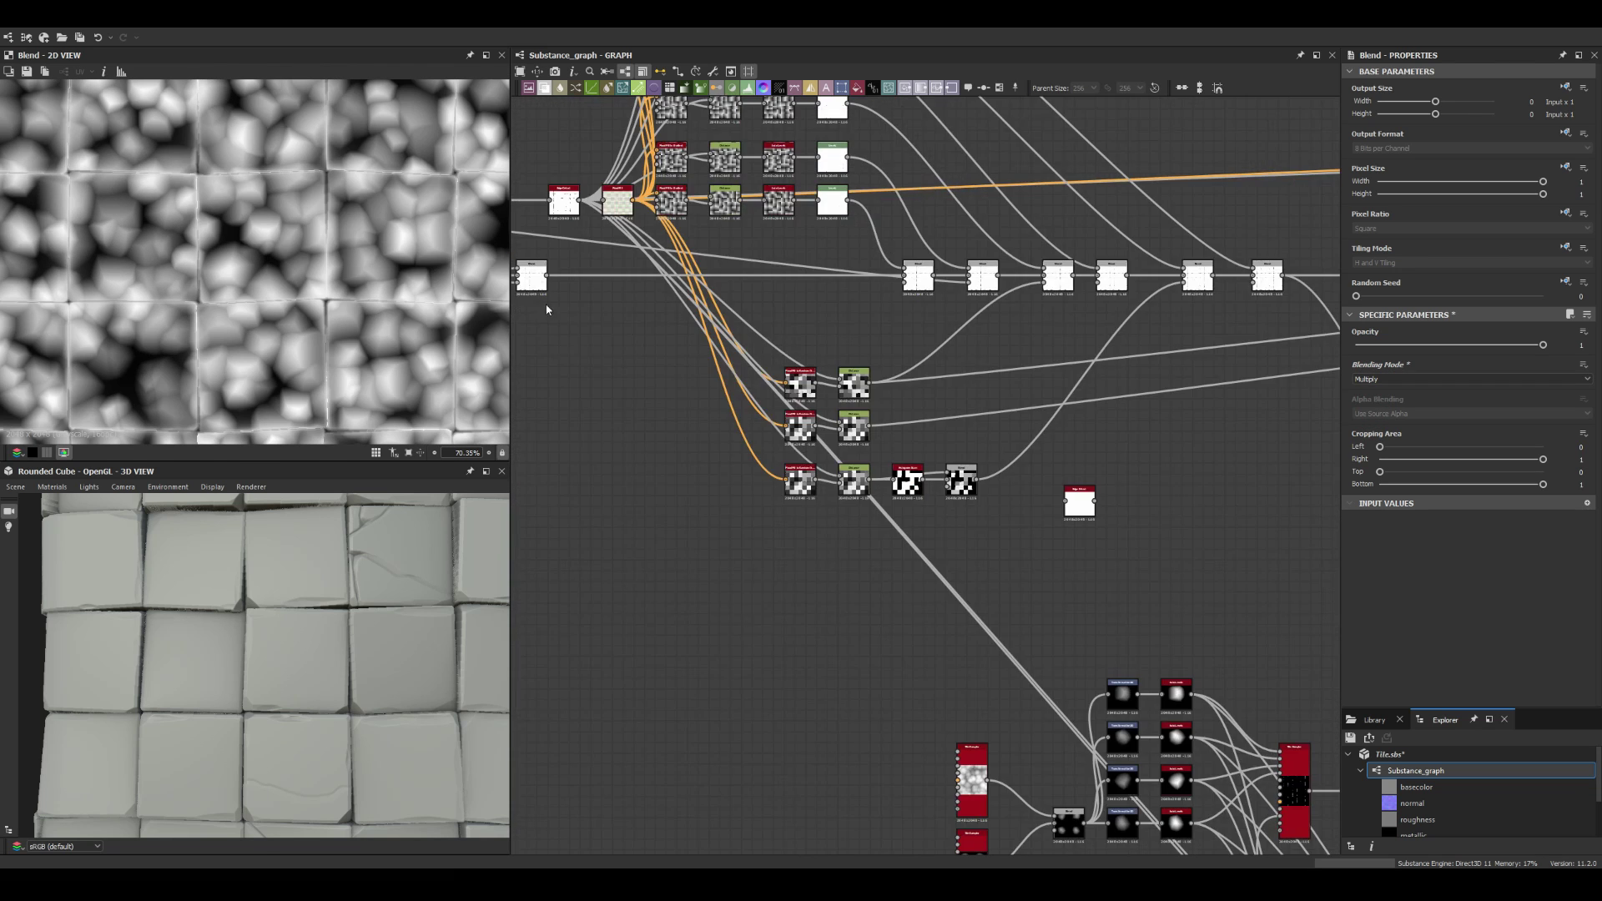
scroll(981, 446, "up", 3)
scroll(1002, 752, "down", 3)
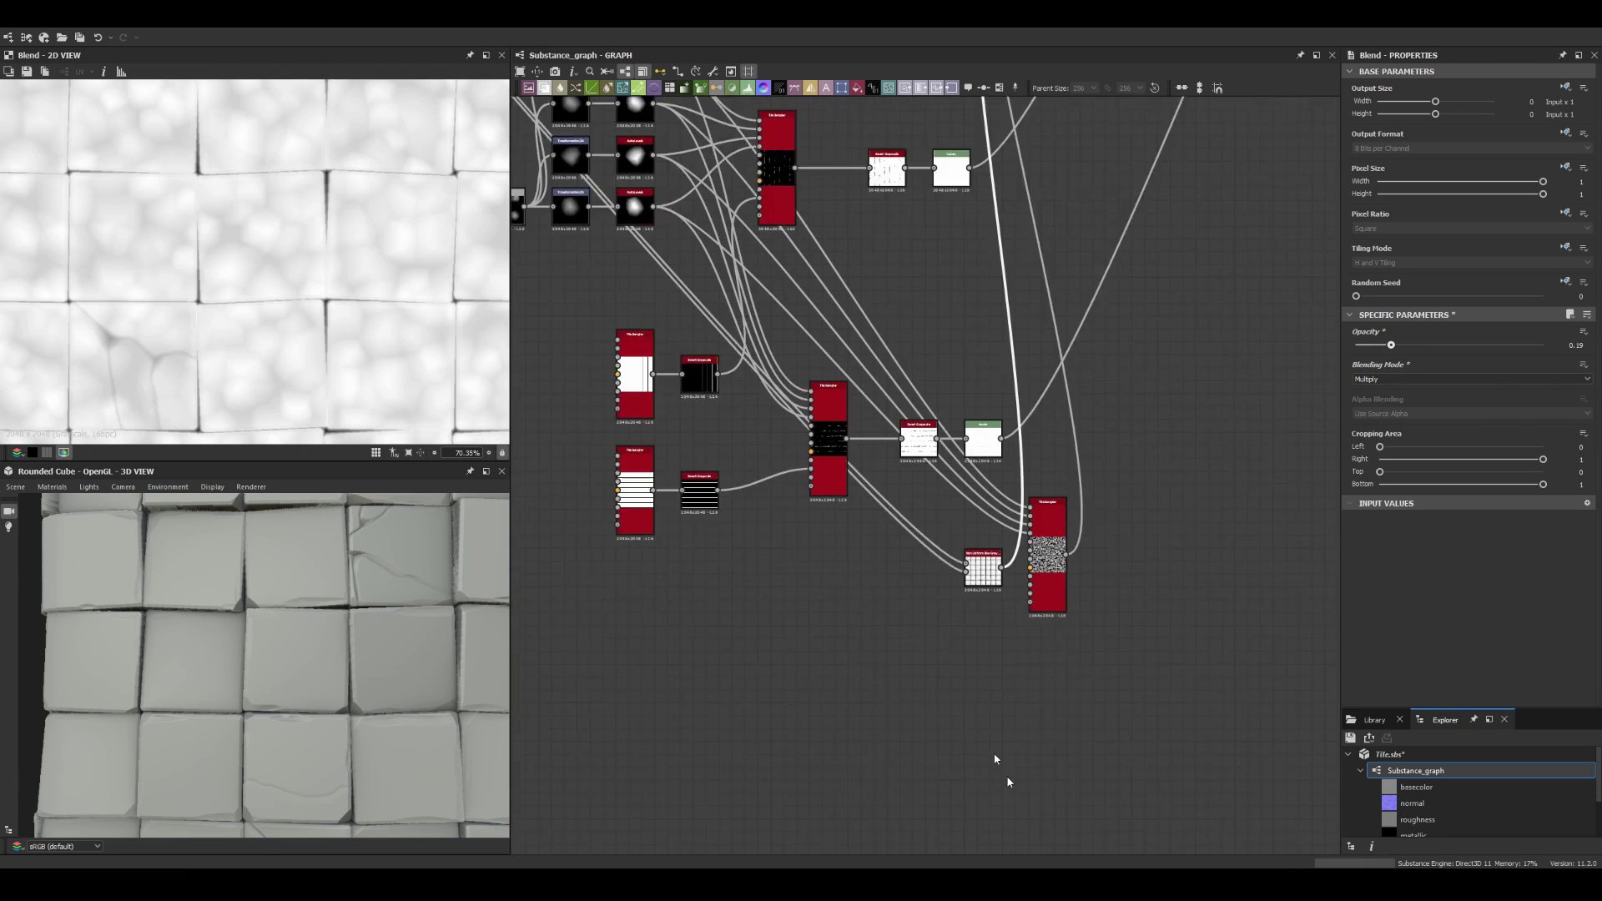
Step: Raise the Non Uniform Blur intensity to about 22 and insert a Levels node after it
double_click(793, 538)
left_click_drag(1394, 493, 1440, 491)
left_click(811, 88)
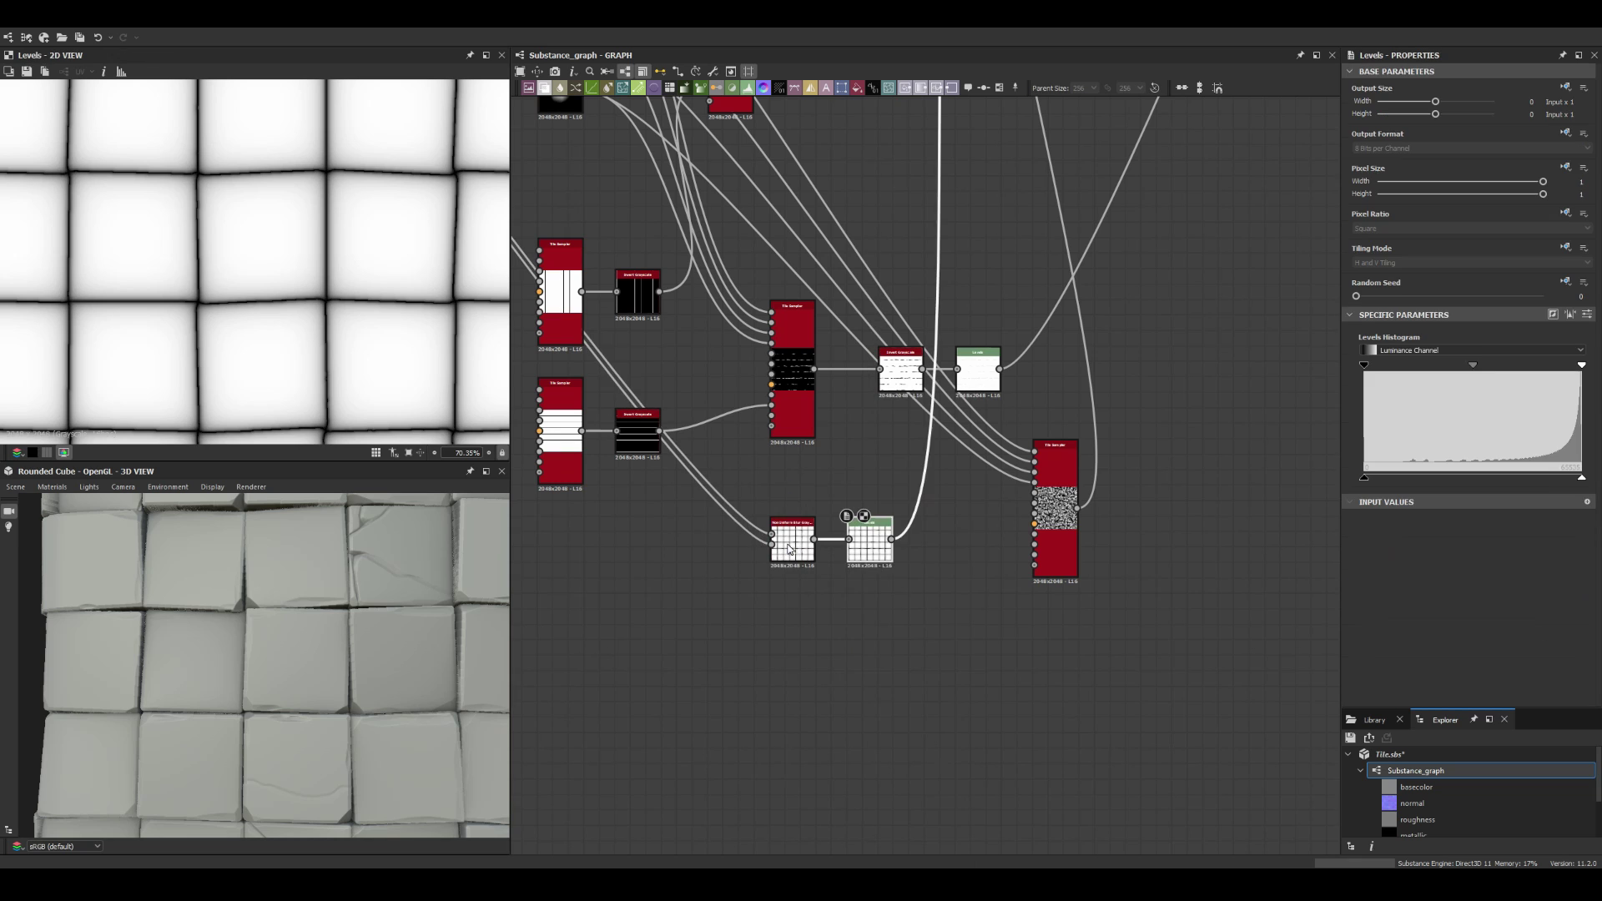
double_click(876, 267)
scroll(647, 198, "down", 3)
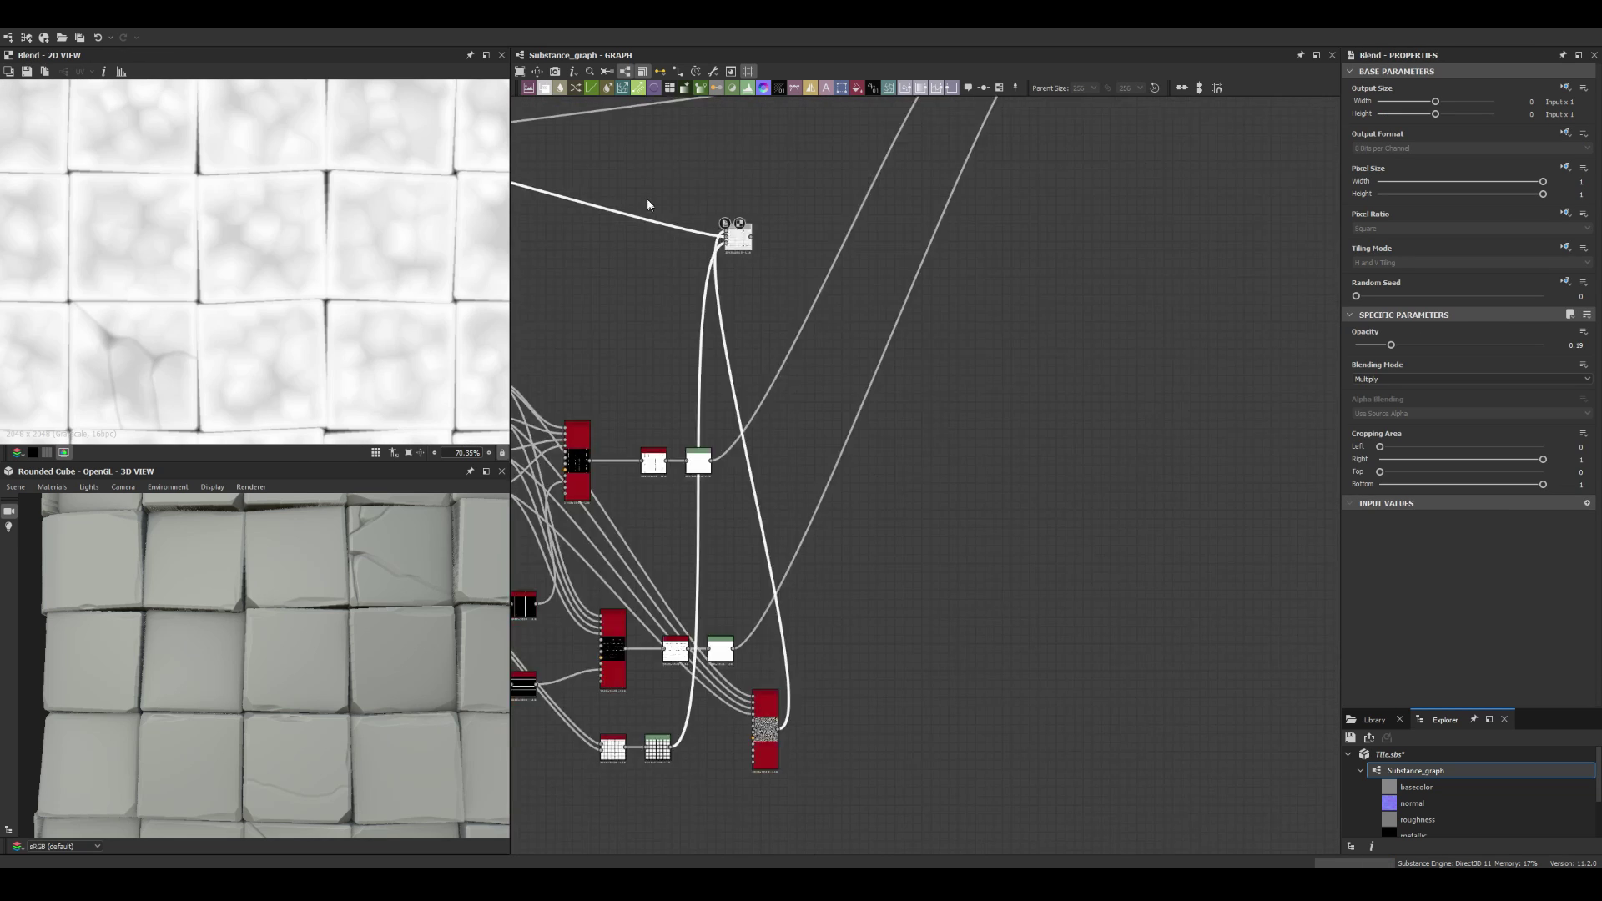
middle_click_drag(648, 198, 1049, 371)
middle_click_drag(1074, 451, 984, 551)
scroll(984, 550, "up", 3)
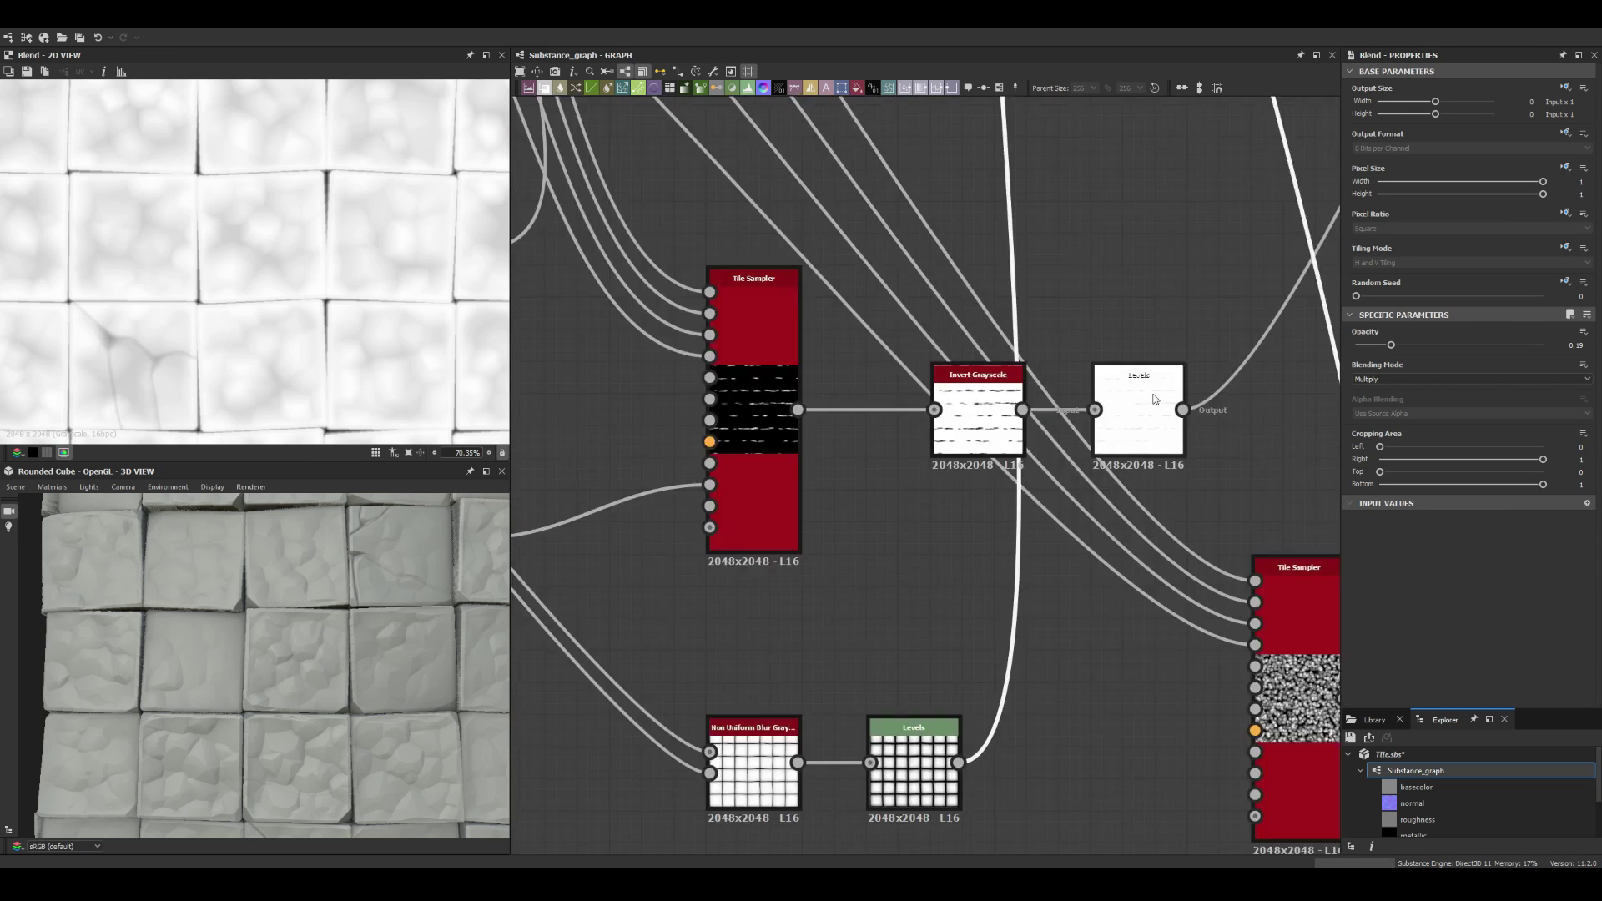
scroll(1083, 628, "down", 1)
Step: Add a Histogram Scan after the pebble Tile Sampler and adjust its position
key("space")
type("his")
key("Return")
scroll(1063, 626, "up", 3)
left_click_drag(1356, 629, 1507, 629)
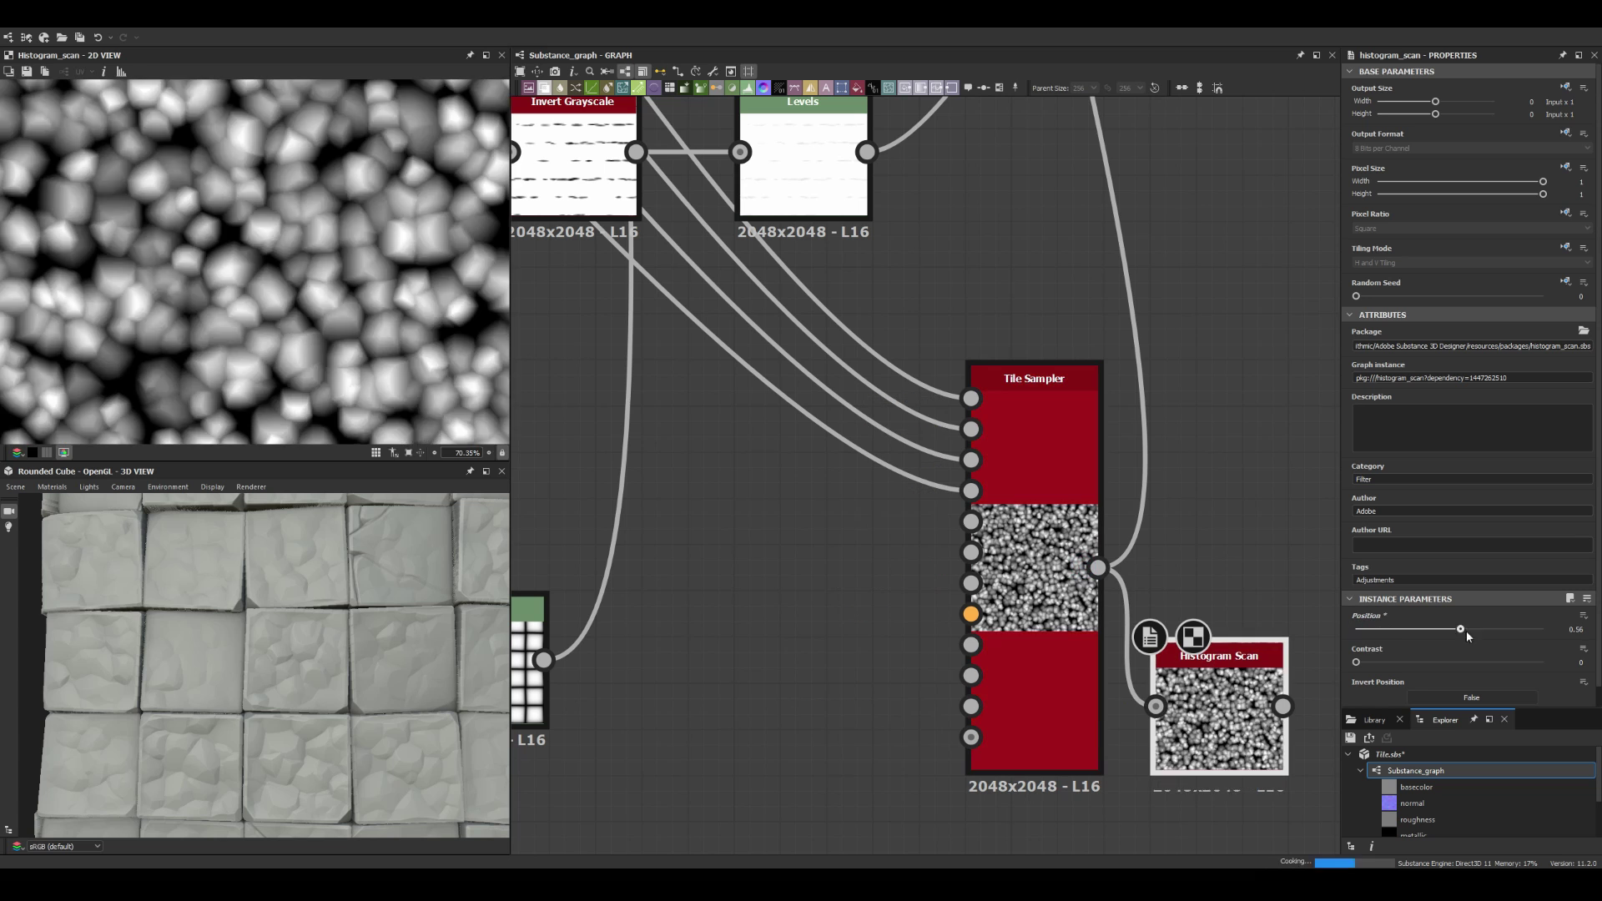
left_click_drag(1219, 656, 1302, 517)
left_click(946, 442)
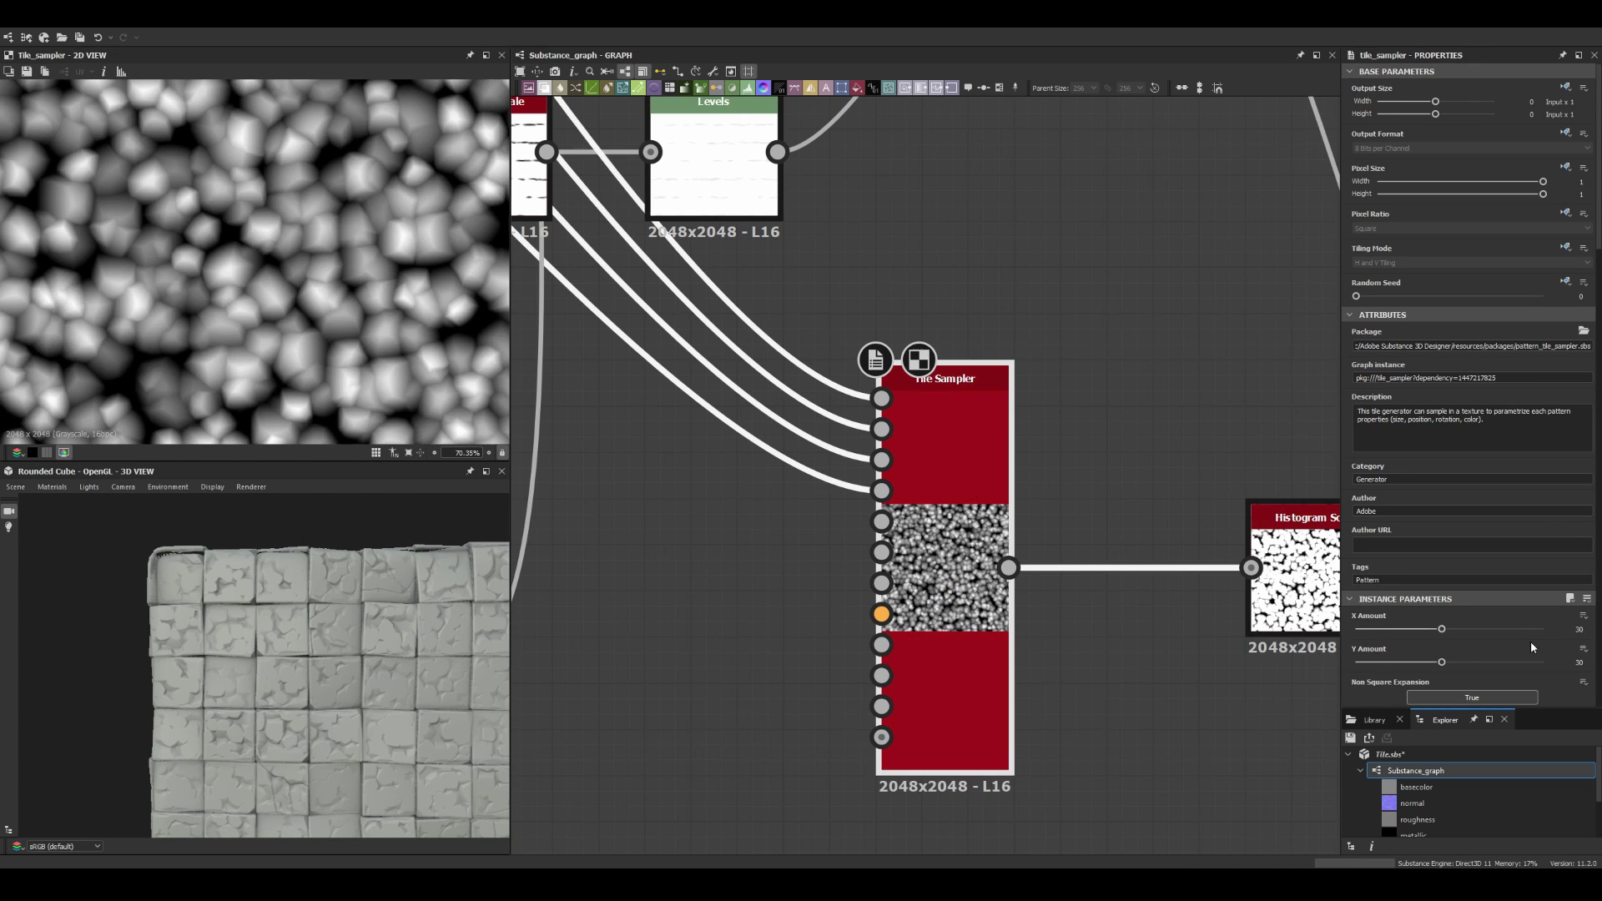
scroll(1416, 618, "down", 10)
left_click_drag(1389, 561, 1450, 561)
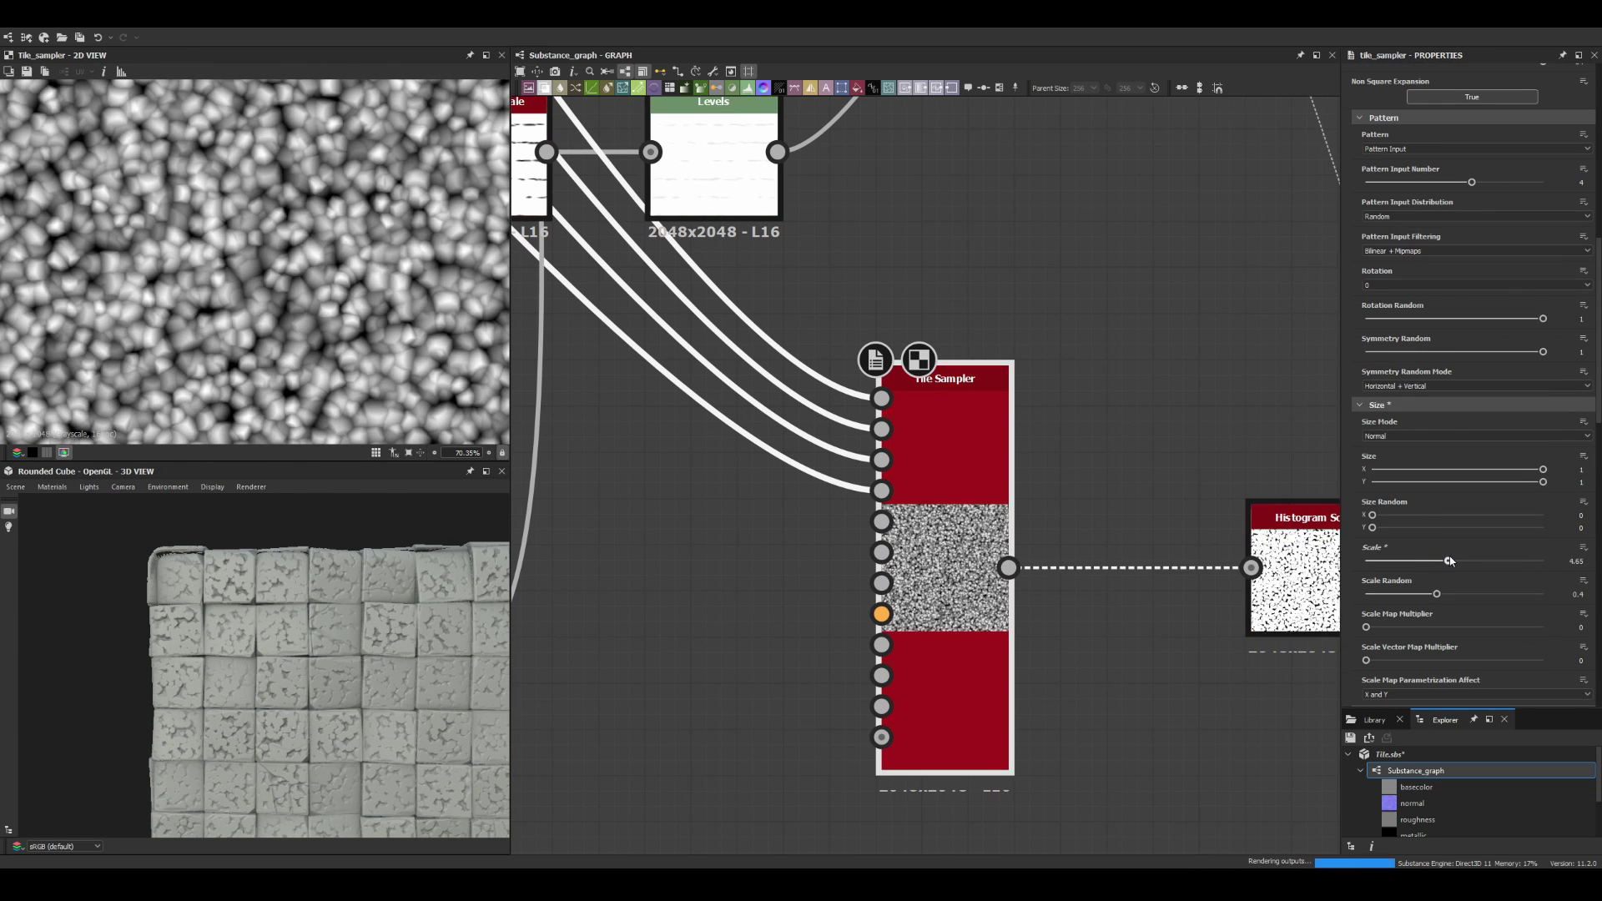
Step: Review the Histogram Scan and select the Multiply Blend to lower its opacity
left_click(1298, 570)
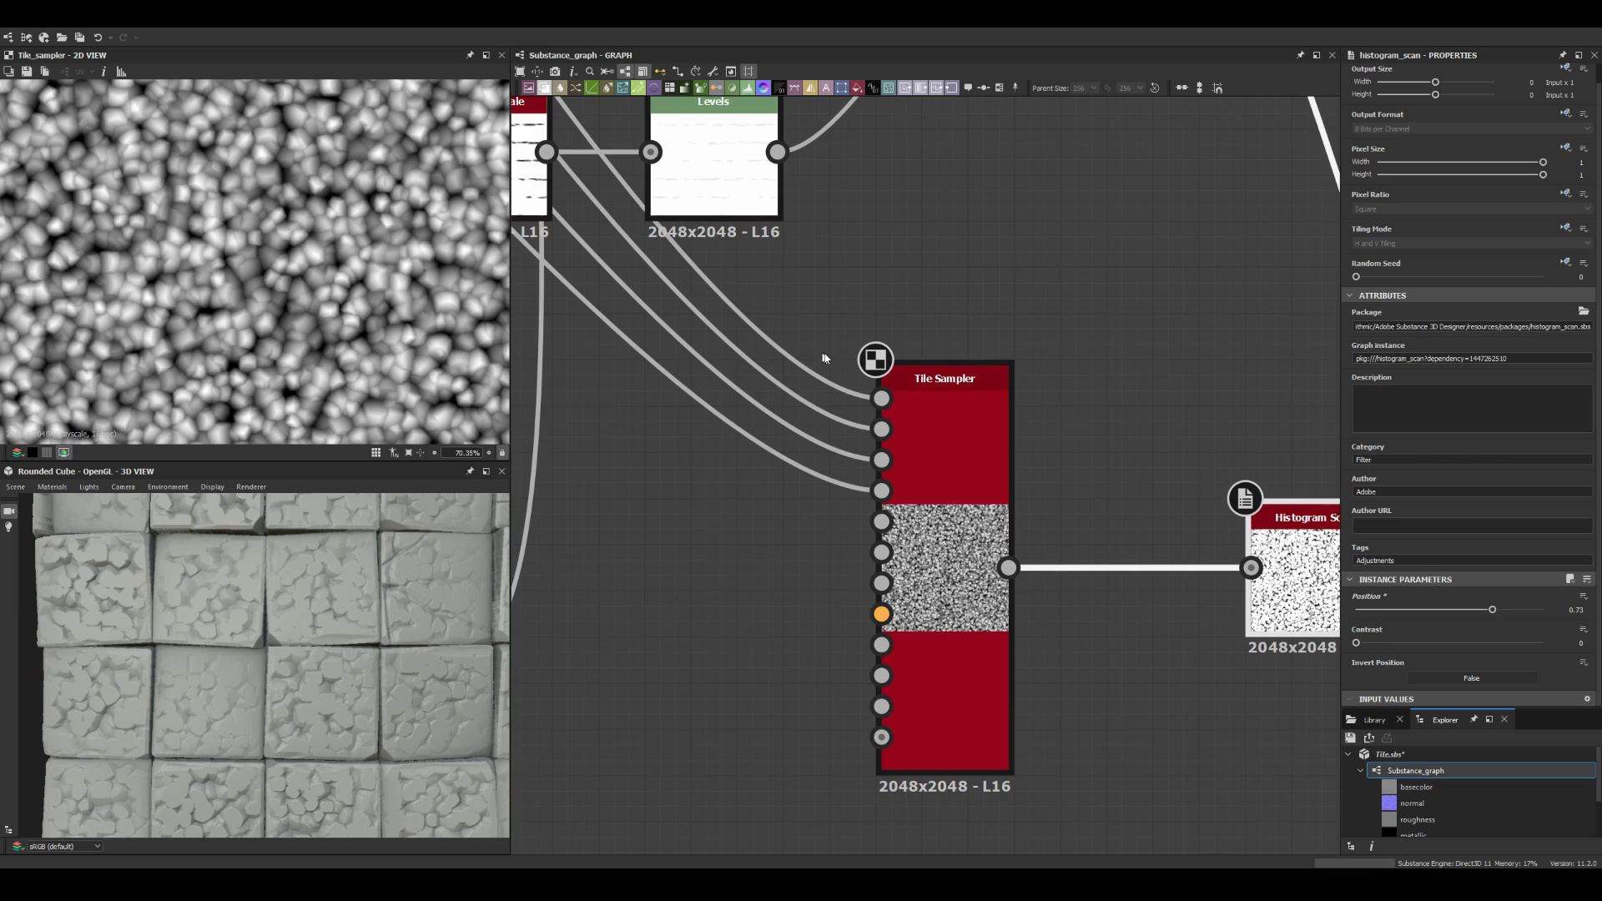
scroll(1060, 676, "down", 10)
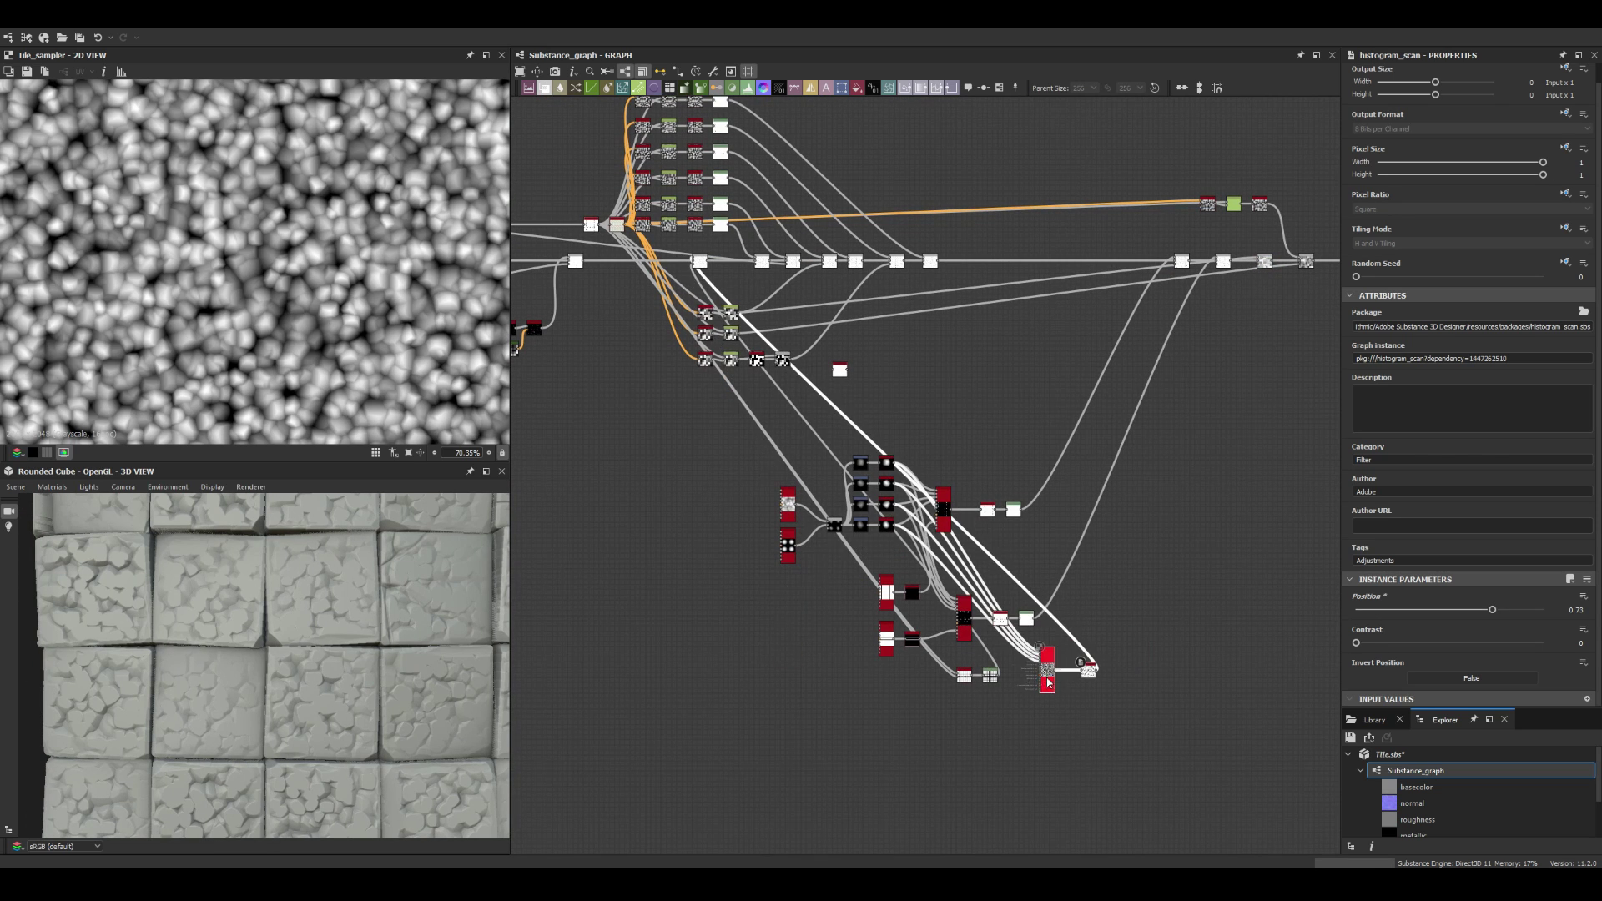
middle_click_drag(790, 528, 1049, 528)
scroll(1055, 435, "up", 2)
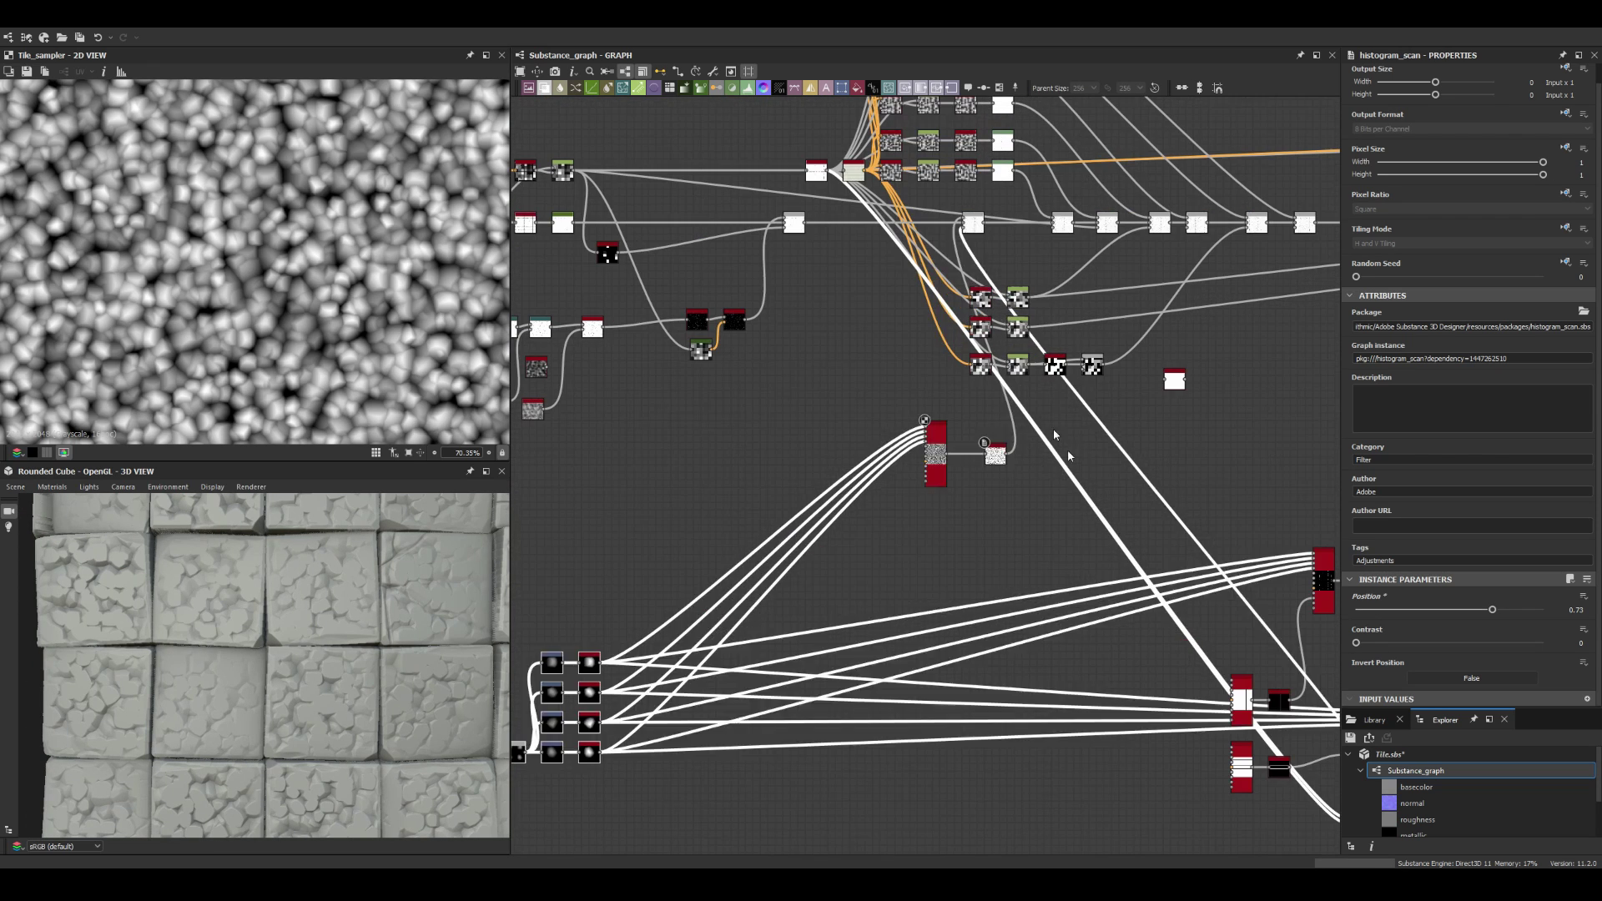
left_click(966, 227)
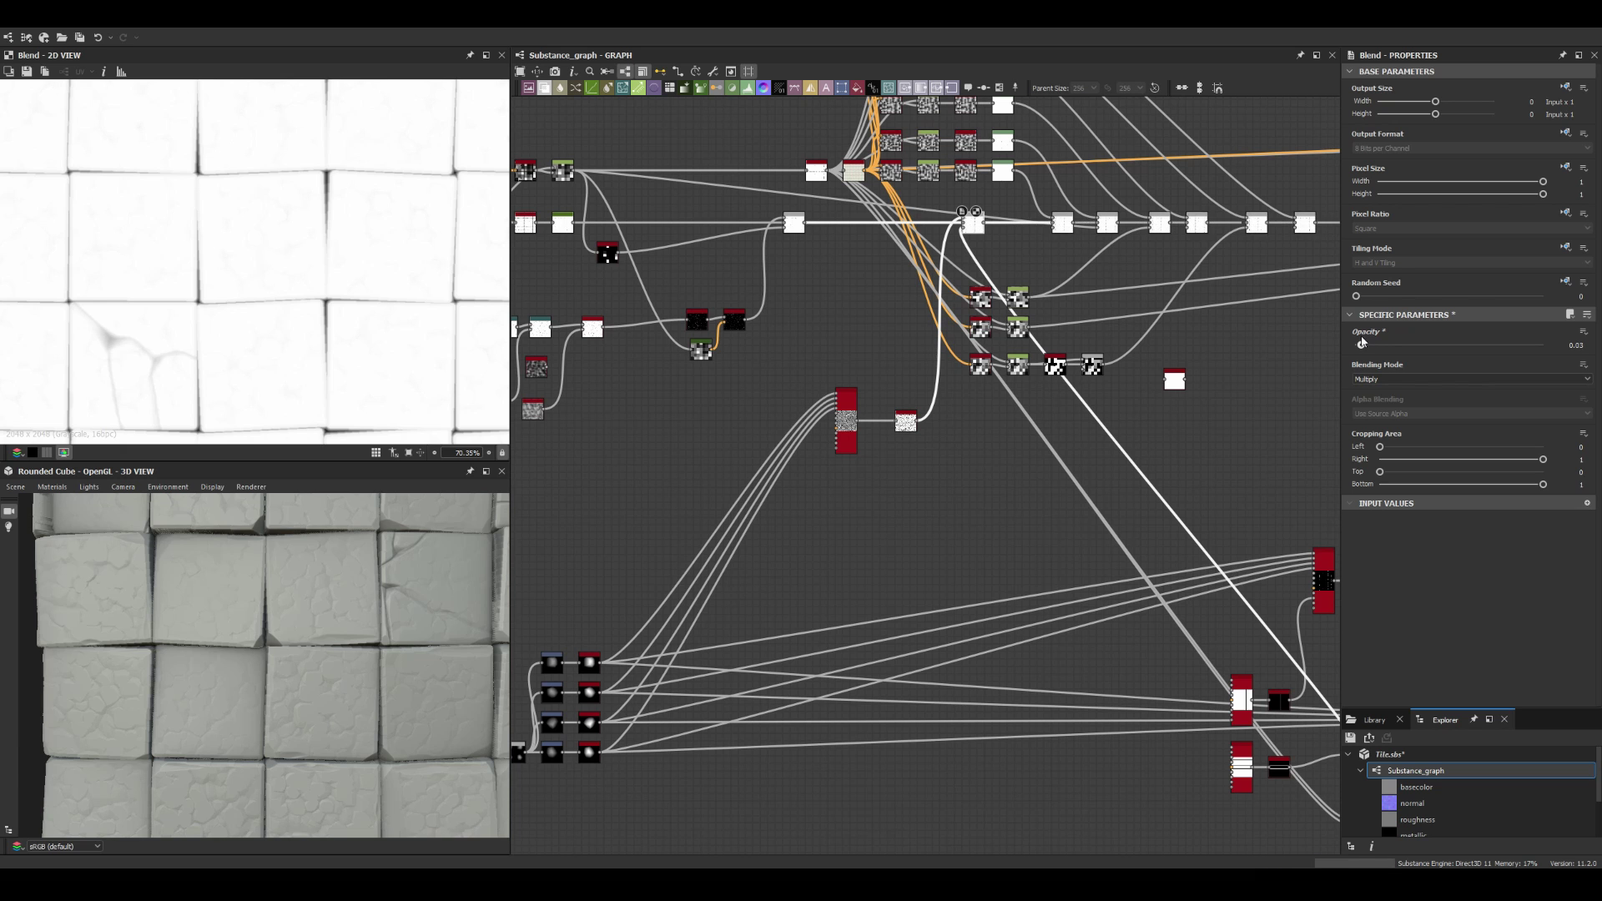
Step: Select the streak Tile Sampler to edit its size settings
scroll(355, 577, "down", 2)
scroll(325, 651, "up", 3)
scroll(320, 651, "up", 2)
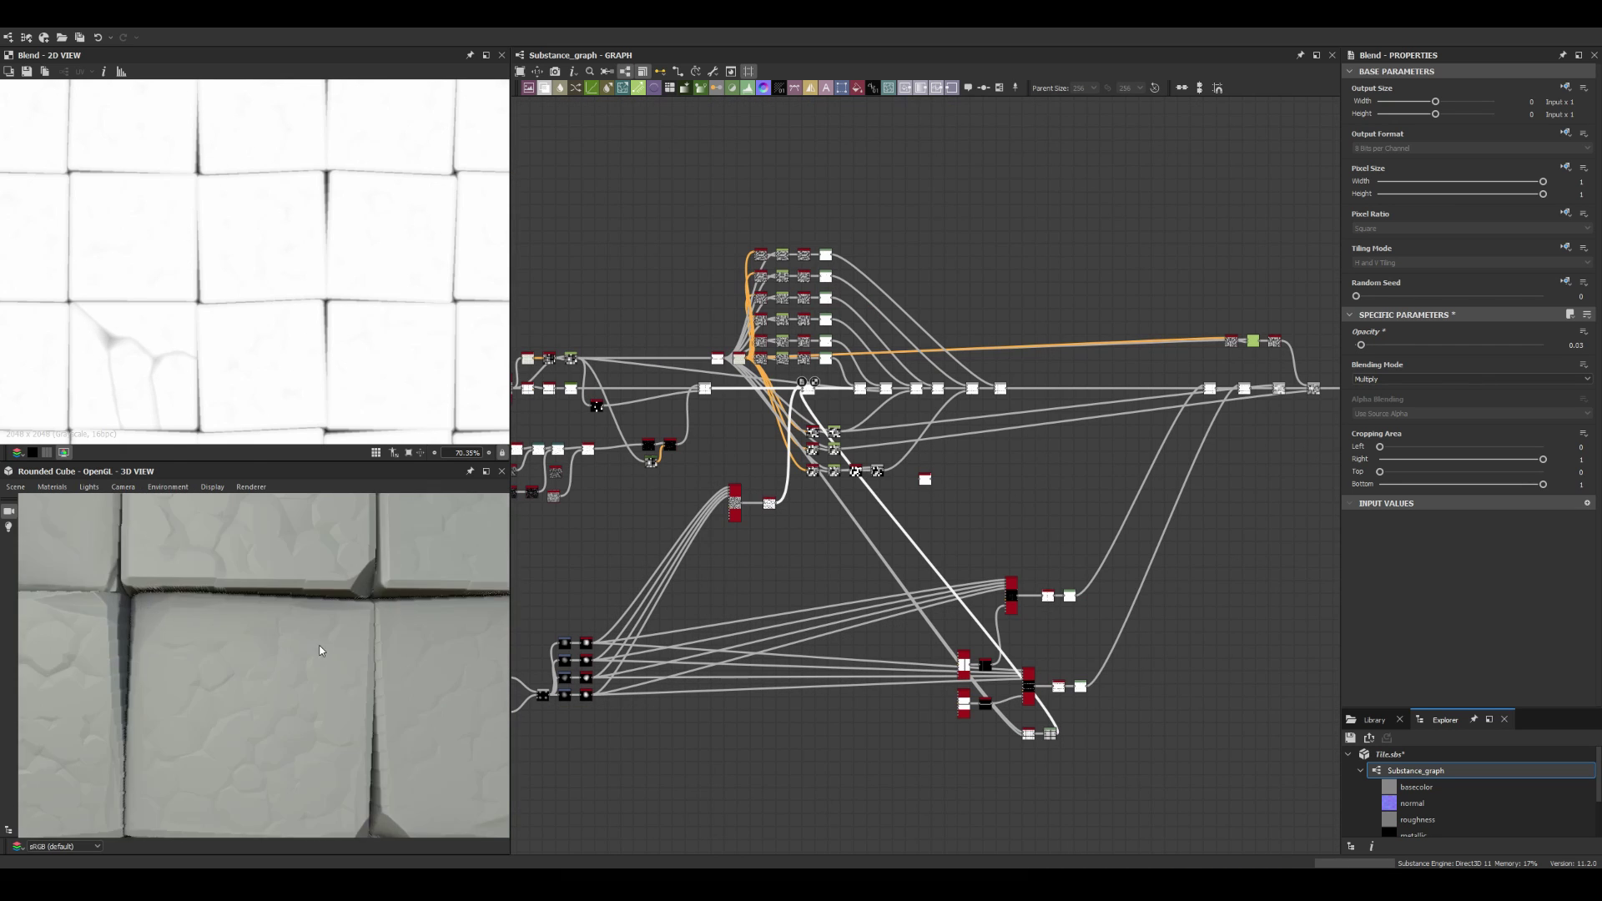
scroll(319, 651, "down", 3)
scroll(834, 471, "down", 3)
scroll(584, 351, "up", 4)
left_click(537, 343)
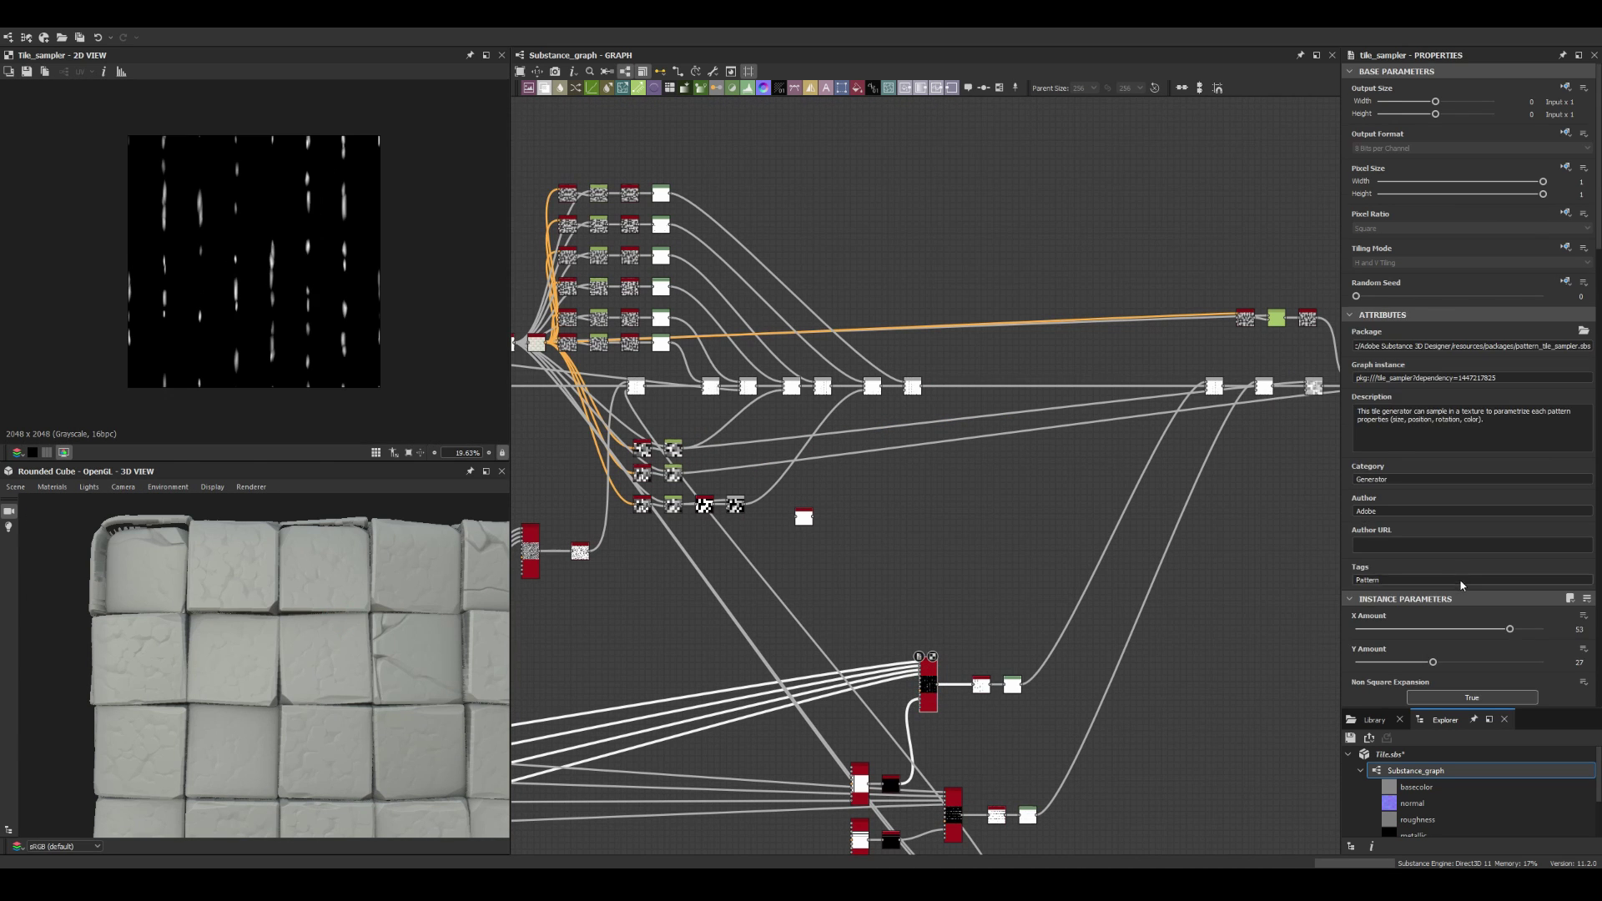
scroll(1461, 585, "down", 5)
scroll(1411, 534, "down", 5)
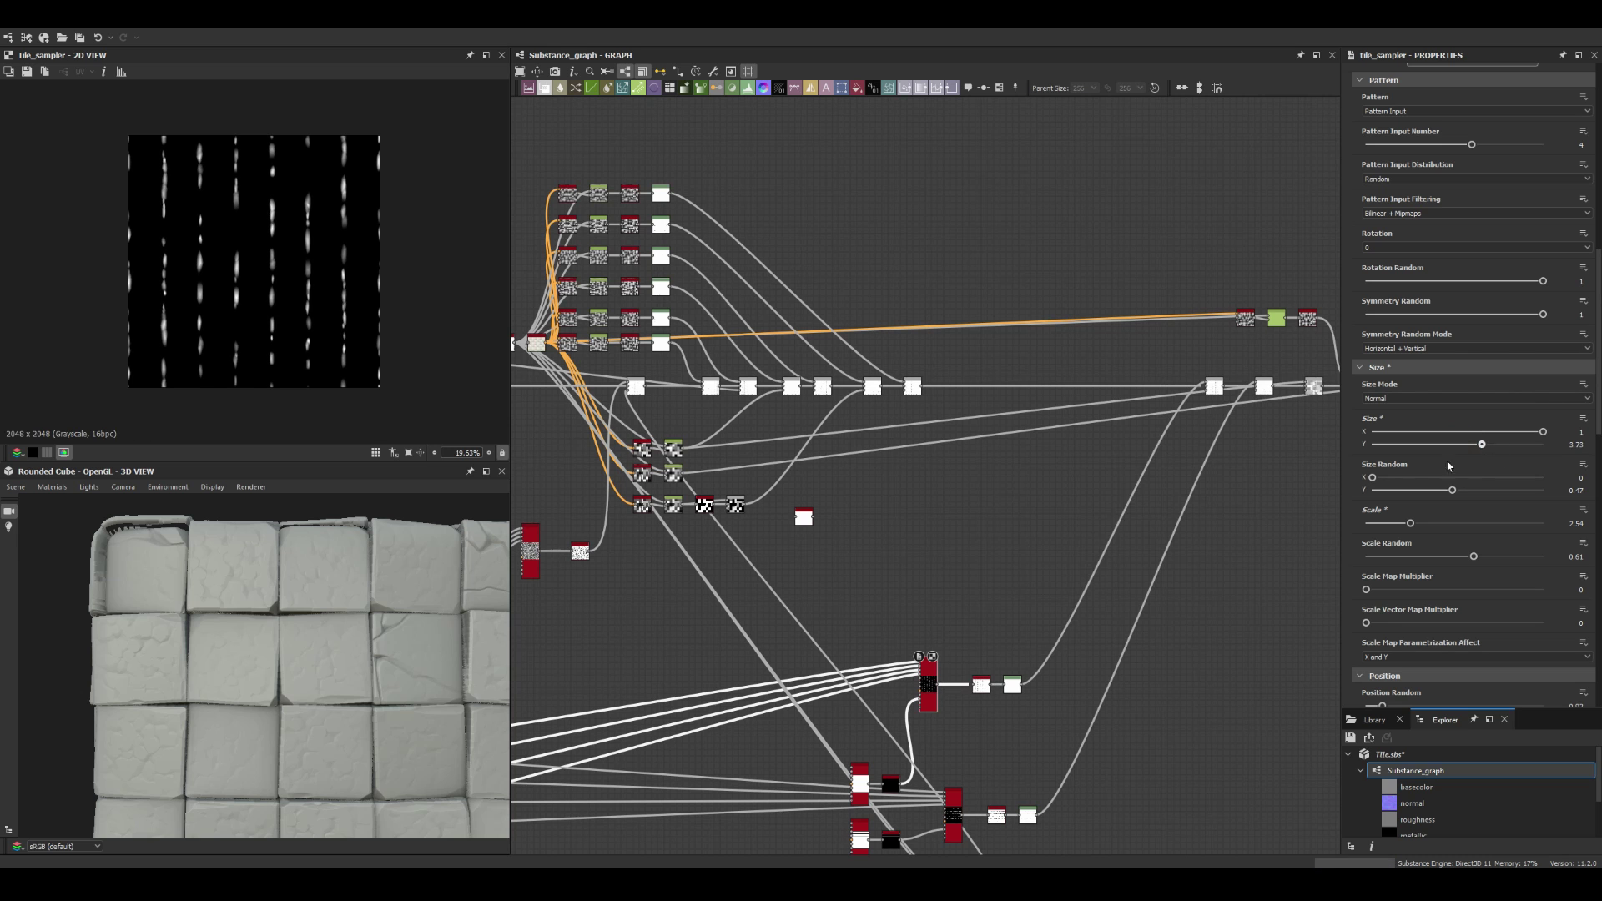
scroll(340, 547, "up", 3)
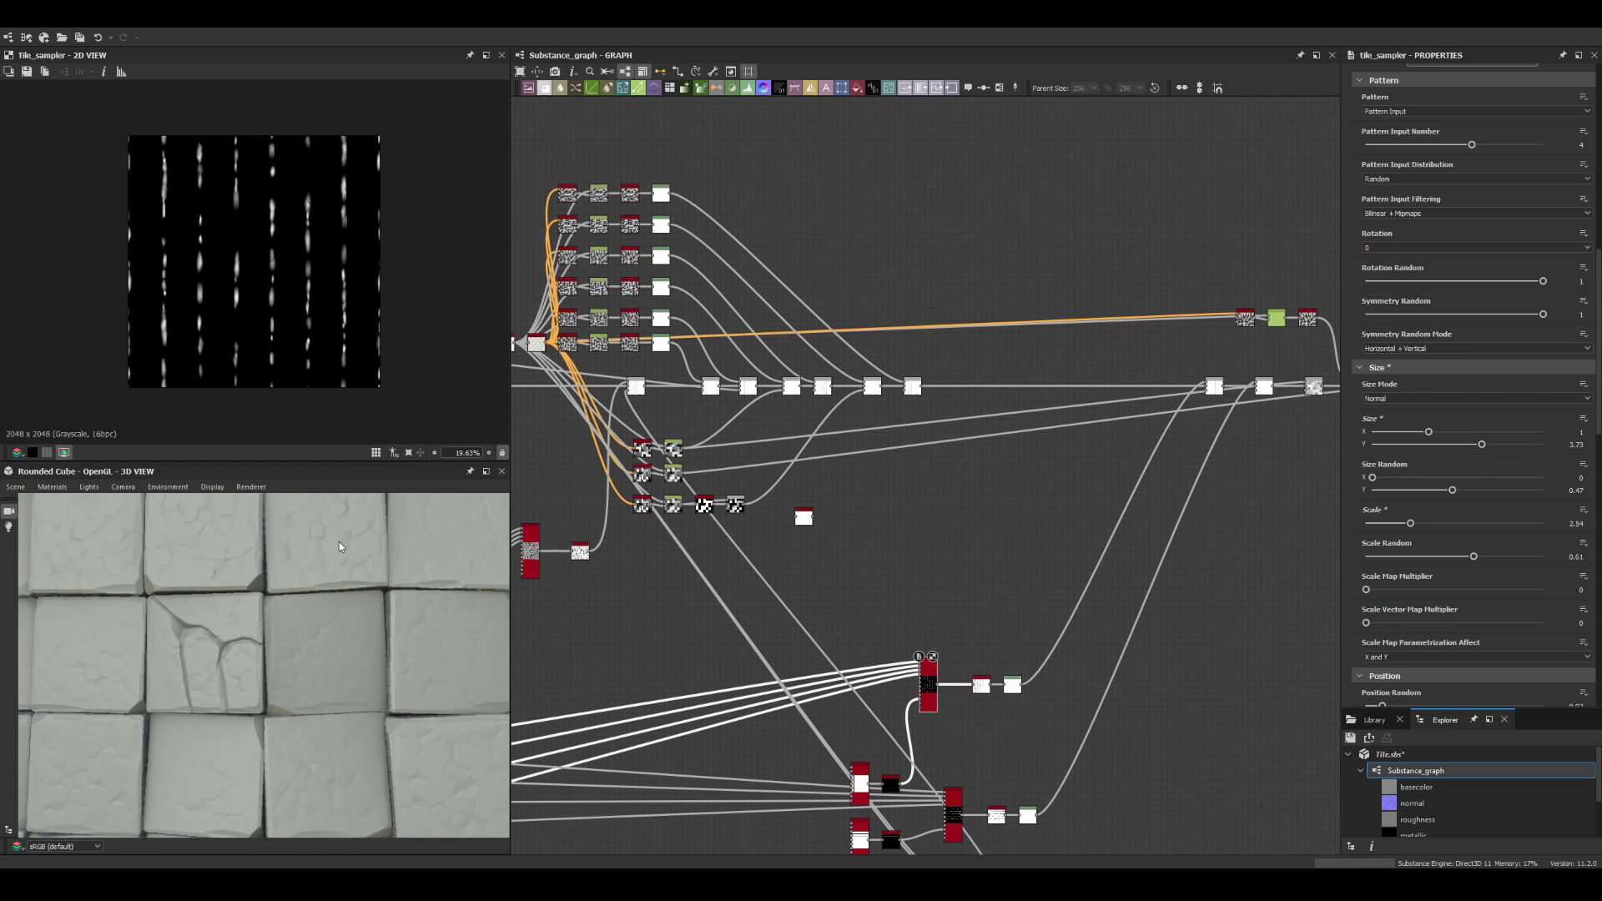
Step: Set the streak sampler size to 1.28 by 4.89 with 0.66 Y size randomness
left_click(1017, 687)
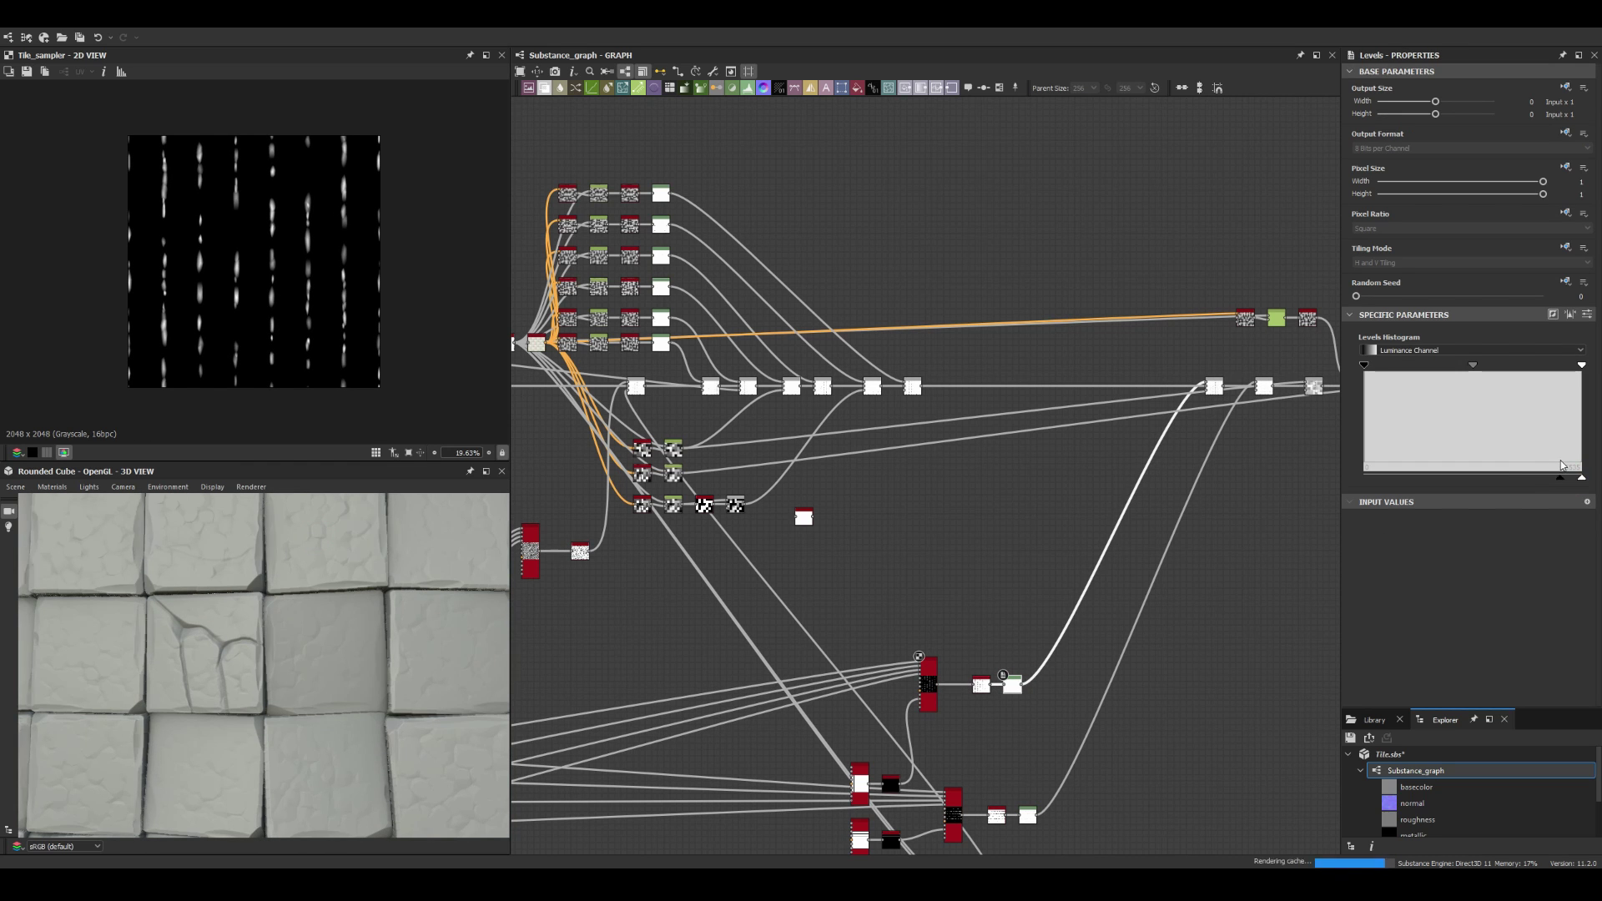
scroll(1126, 562, "down", 2)
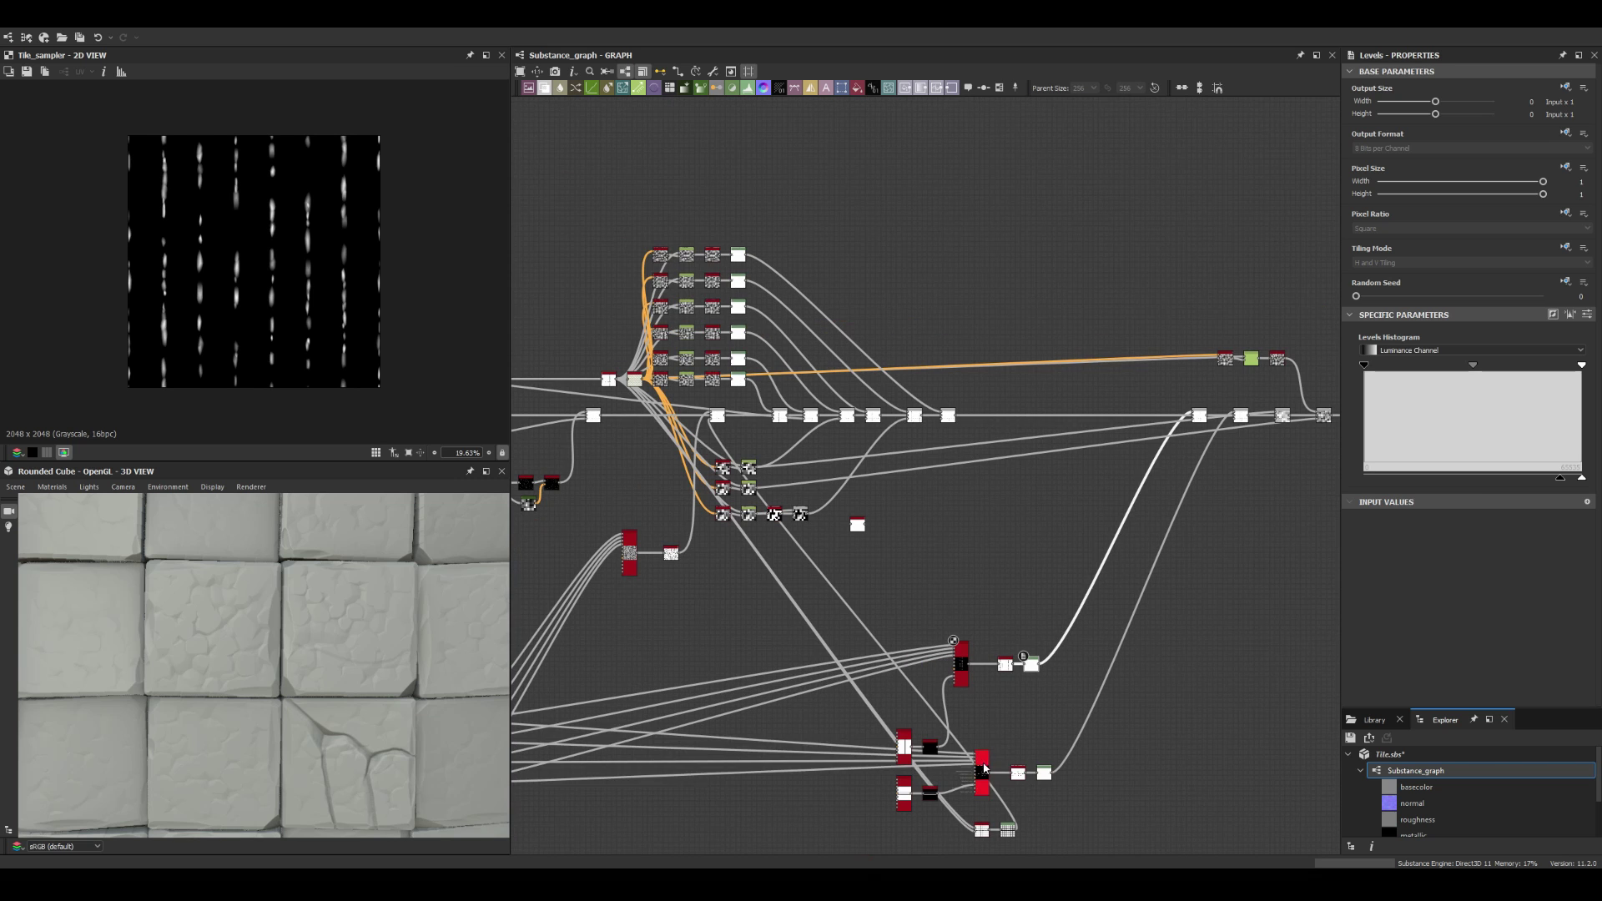
left_click(985, 769)
scroll(1435, 573, "down", 5)
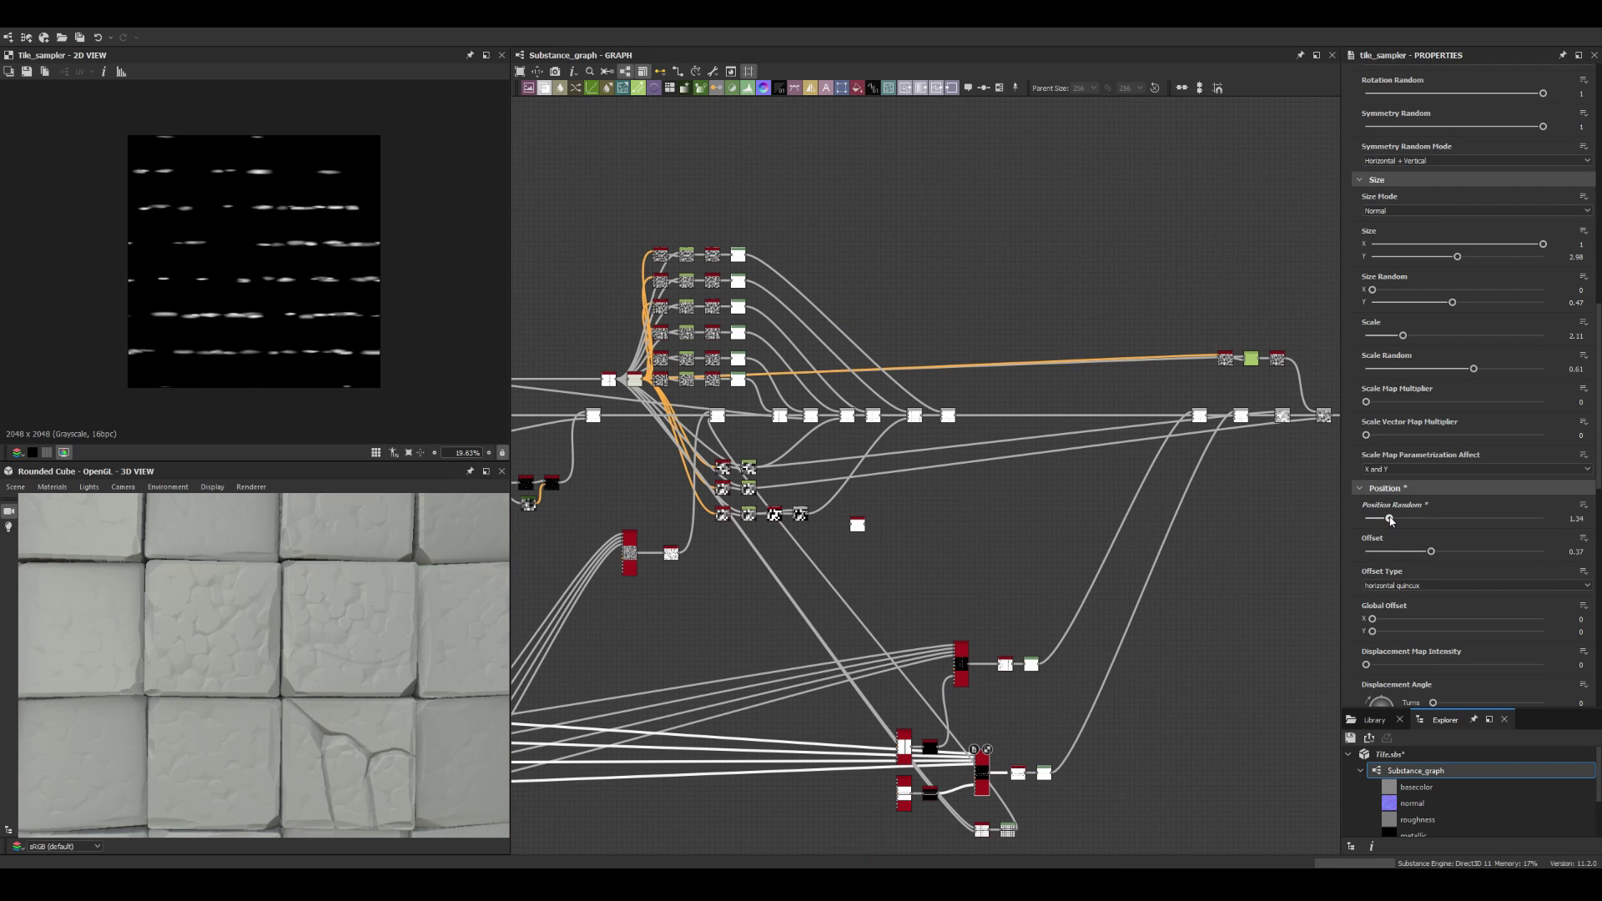
scroll(1436, 382, "up", 5)
scroll(1467, 563, "down", 3)
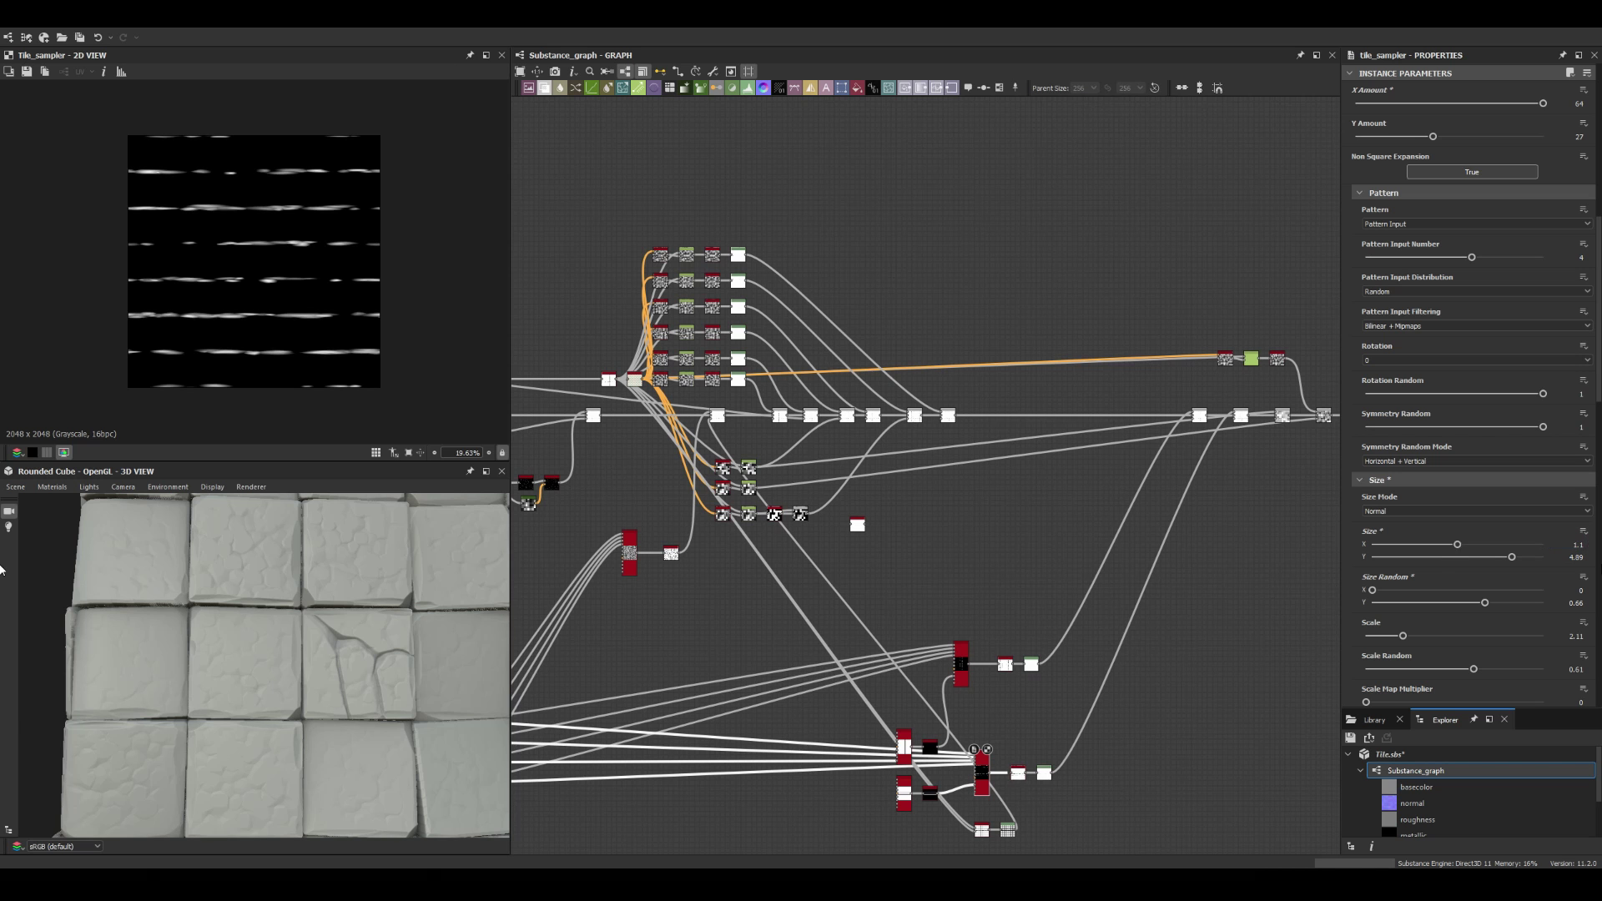
scroll(362, 727, "down", 3)
scroll(350, 579, "up", 4)
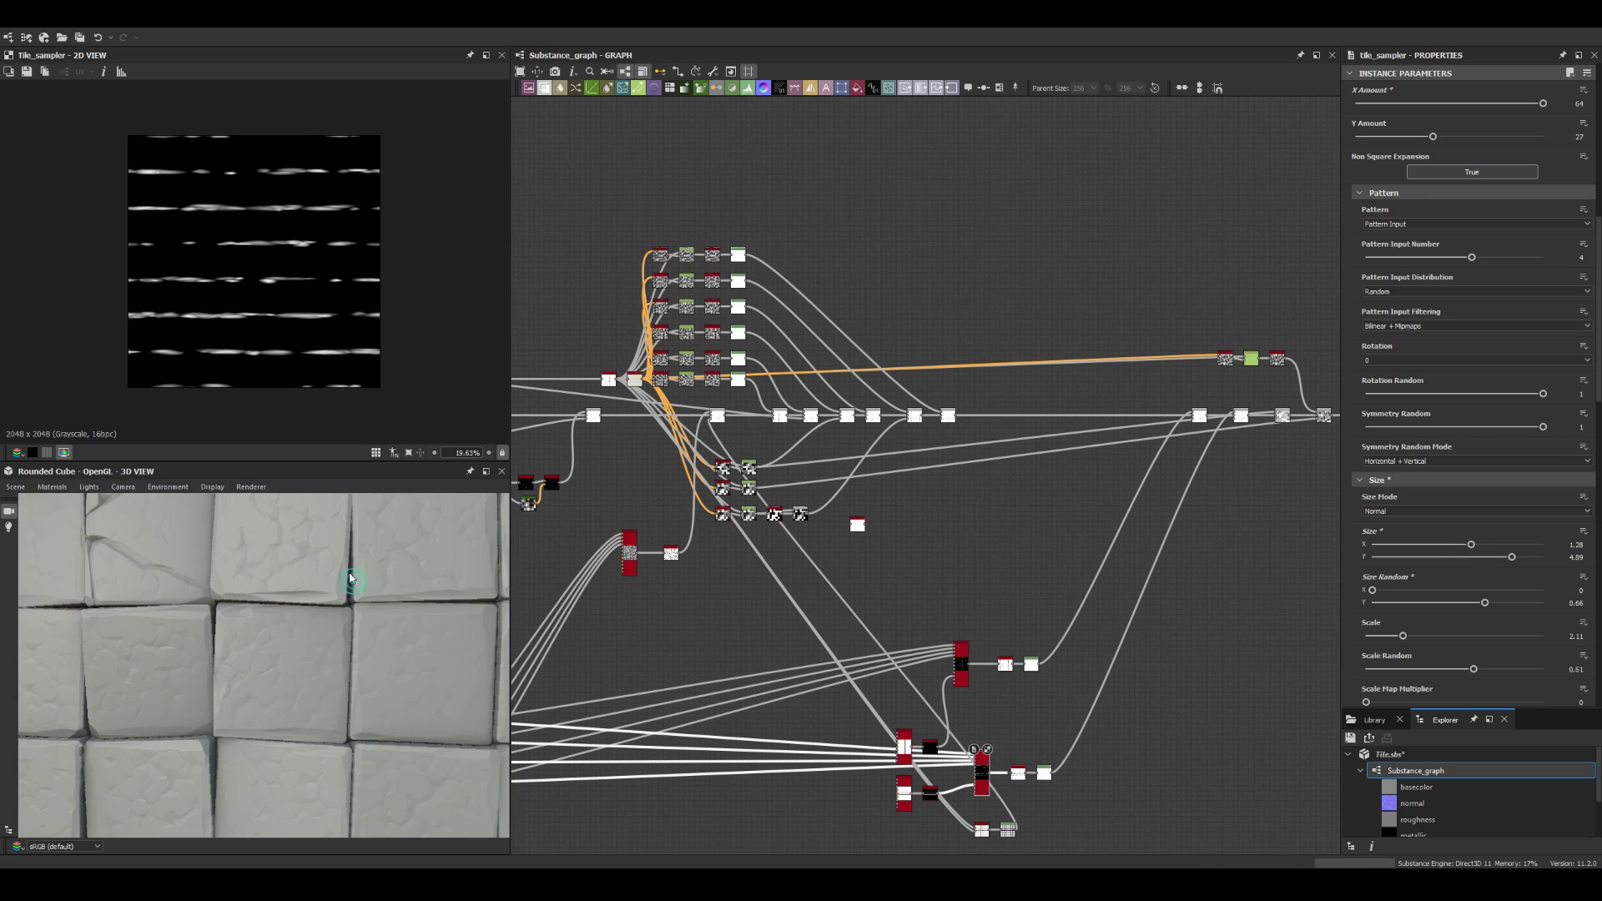
scroll(1051, 754, "down", 1)
scroll(1051, 754, "up", 2)
scroll(1052, 754, "down", 4)
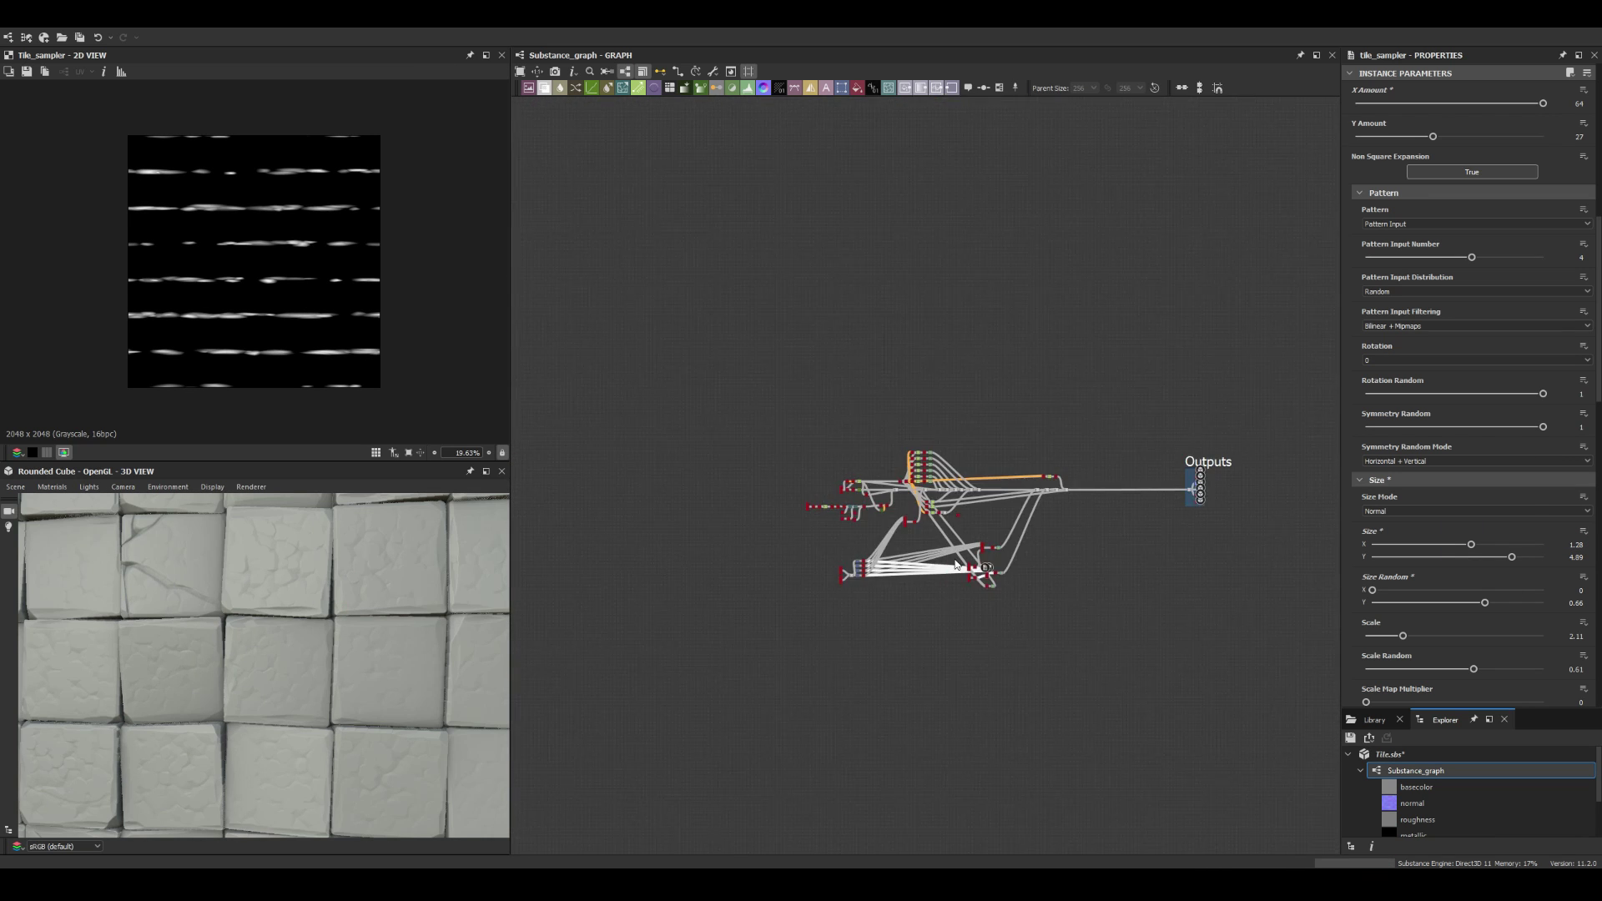
scroll(1004, 496, "up", 3)
Step: Preview the bevel height and give the pebble Tile Sampler 0.64 scale random
double_click(1004, 496)
scroll(1004, 496, "up", 2)
double_click(1004, 496)
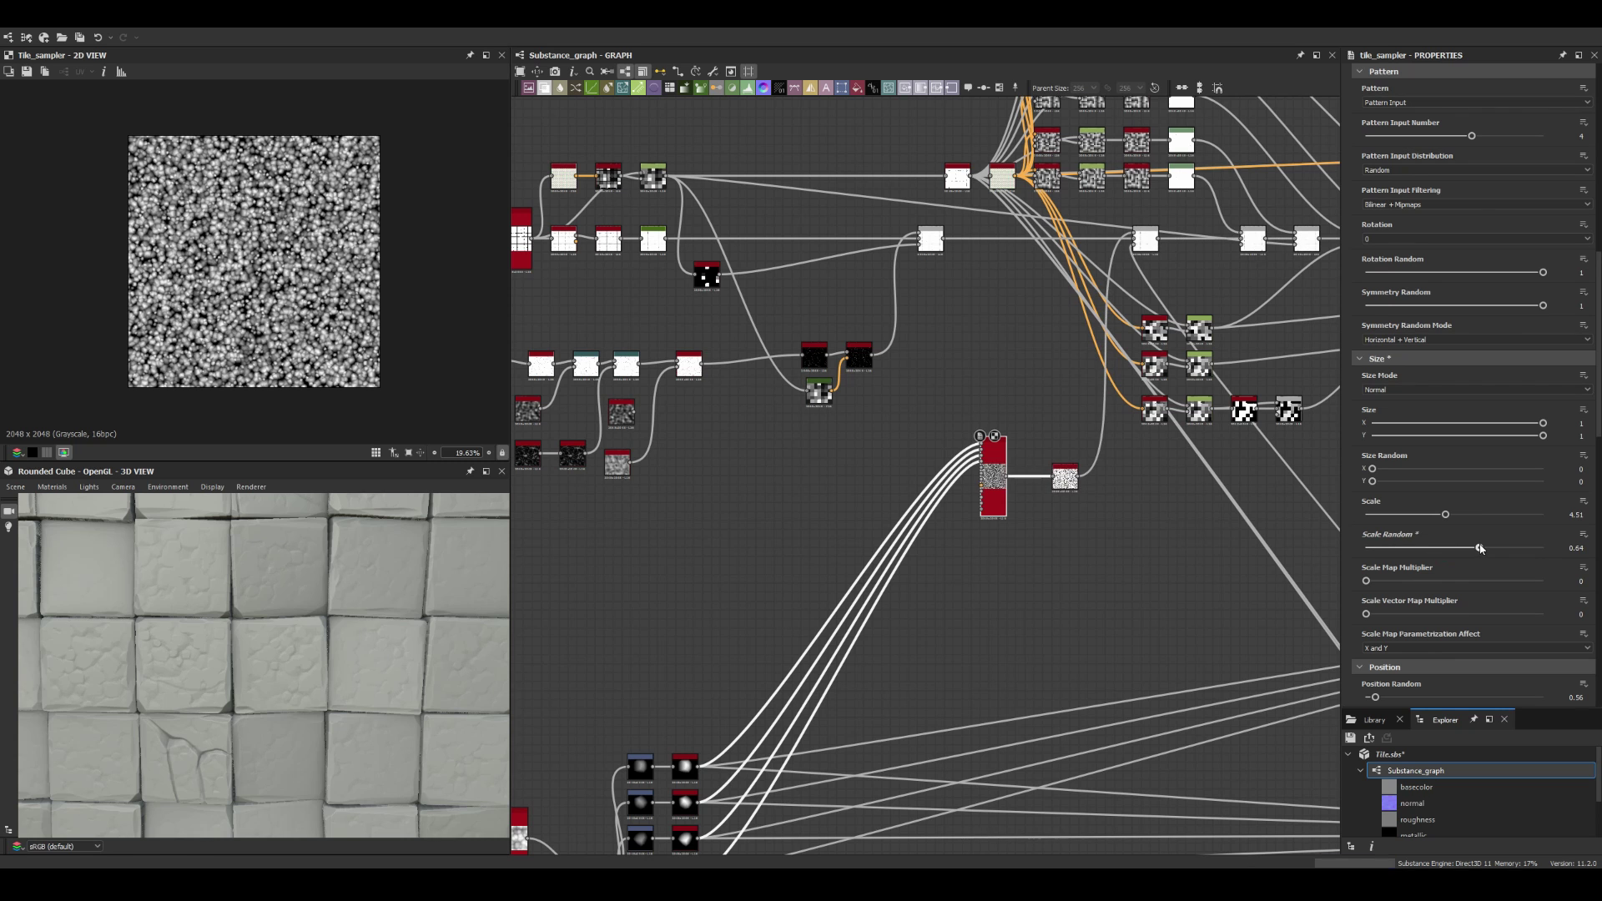
scroll(359, 735, "down", 3)
scroll(359, 735, "up", 3)
Step: Lower the Multiply Blend opacity to 0.03
left_click(927, 247)
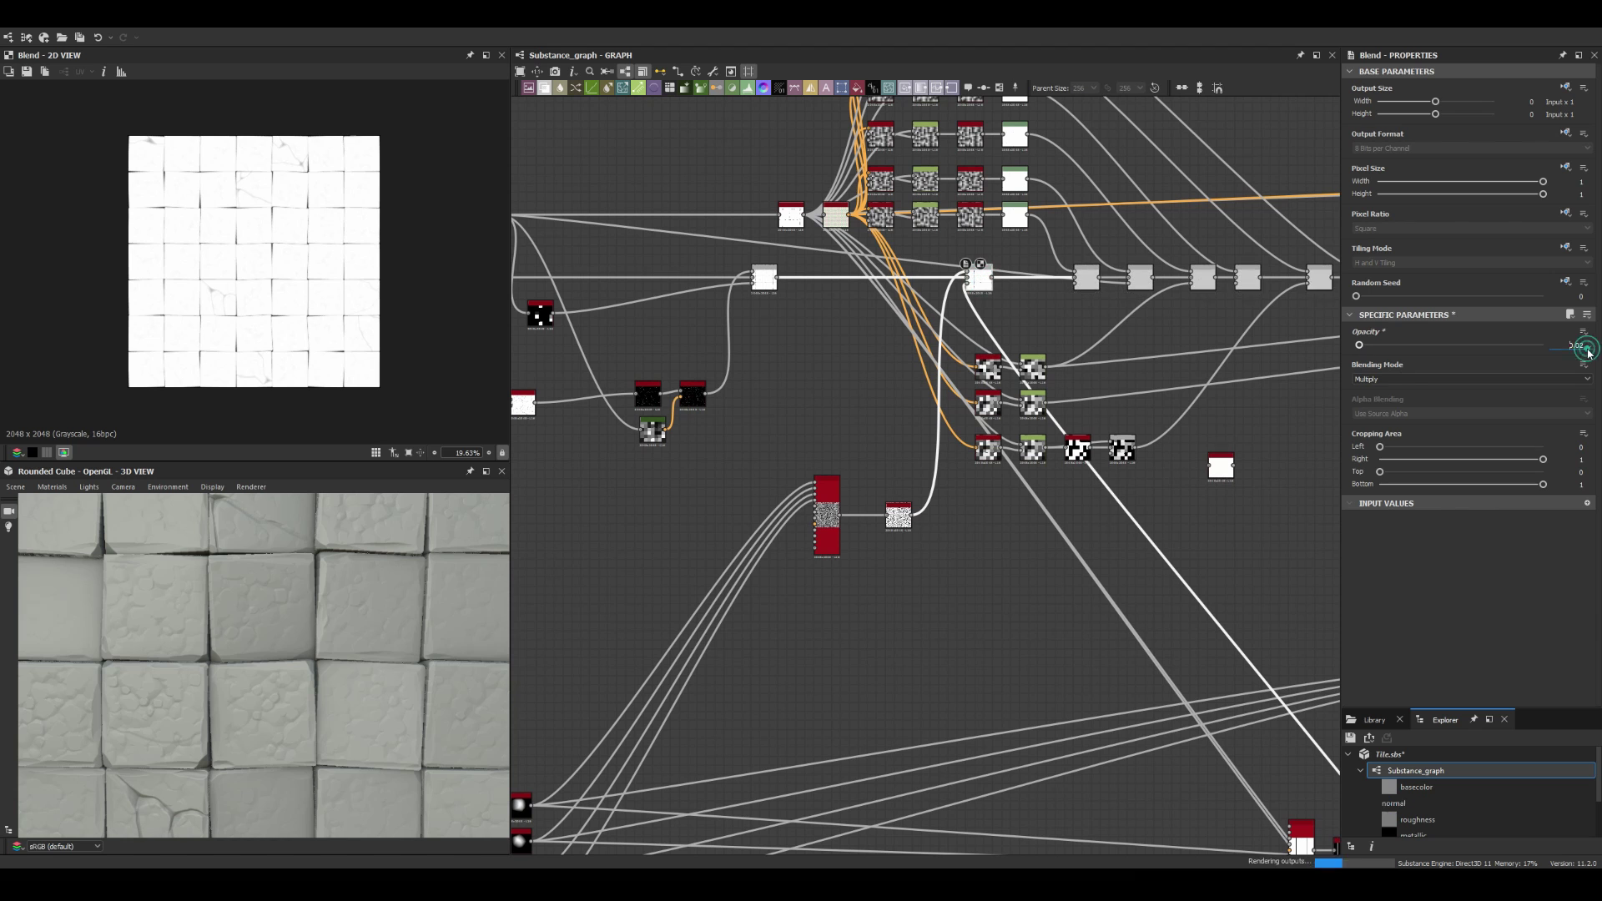
middle_click_drag(525, 400, 830, 401)
scroll(781, 394, "up", 4)
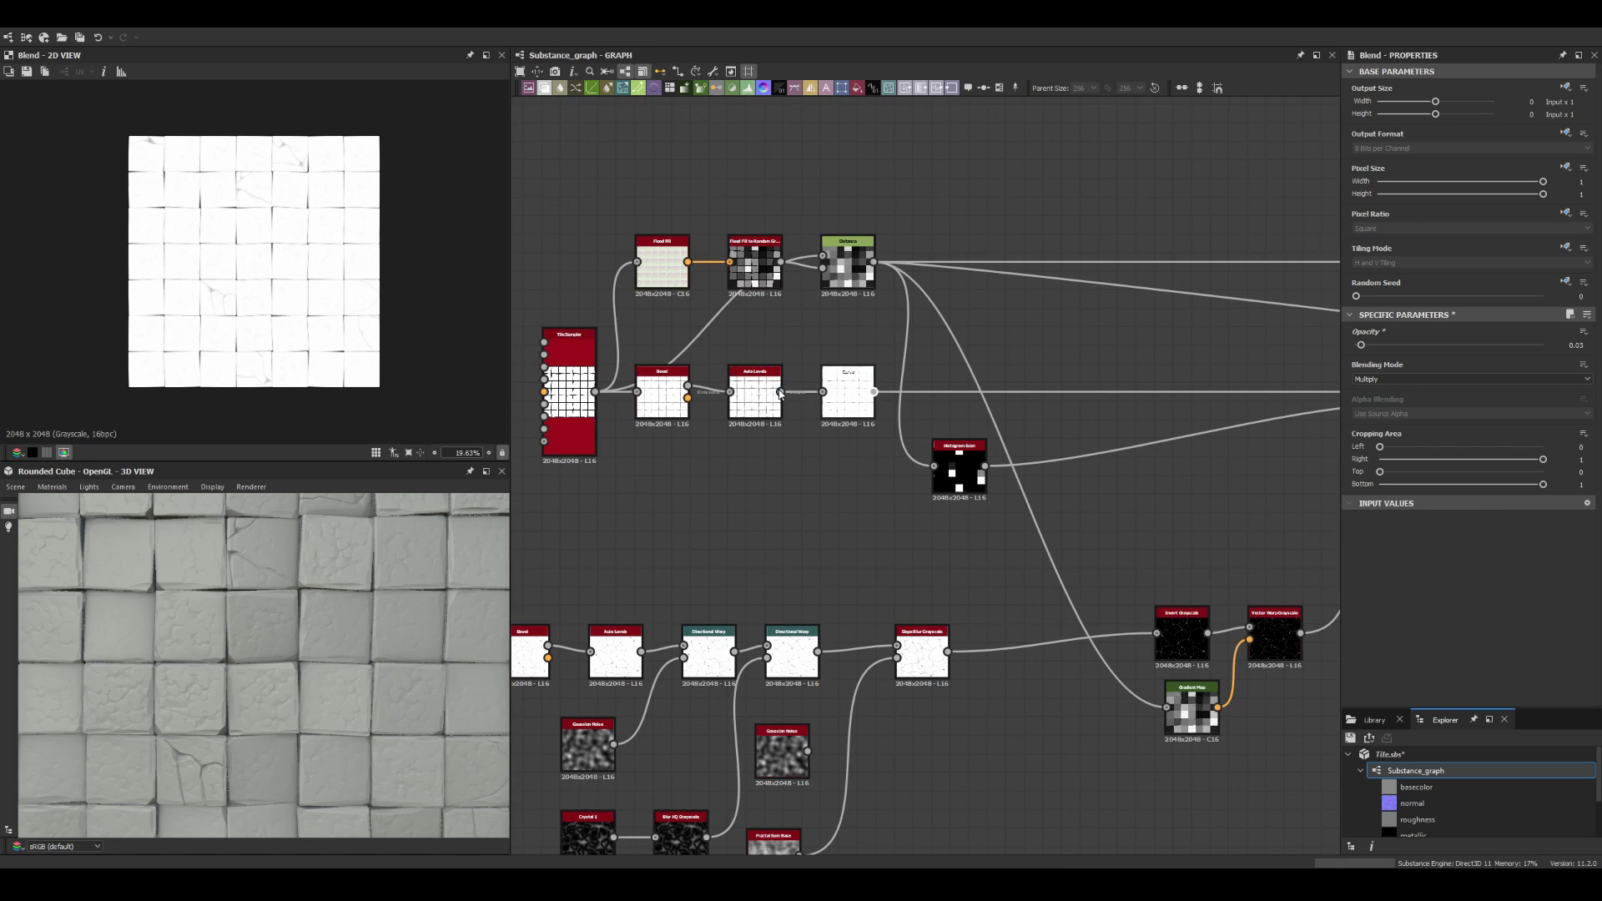
Step: Raise the height Curve's control point to about 0.94 at 0.32
left_click(781, 394)
scroll(780, 394, "up", 3)
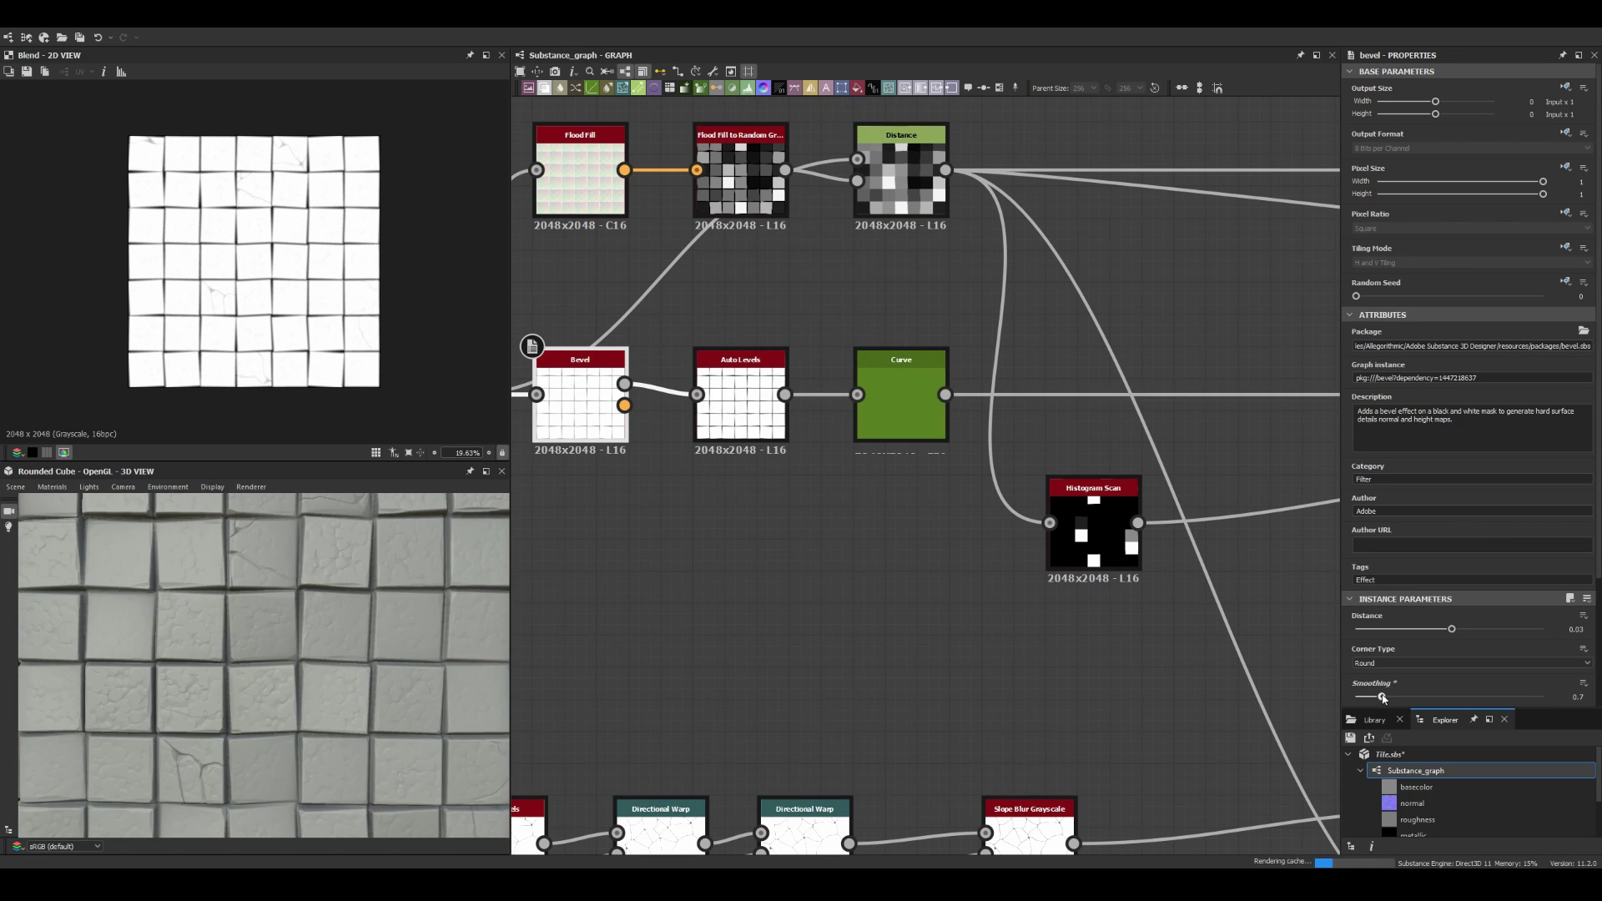
scroll(388, 640, "down", 4)
left_click(899, 399)
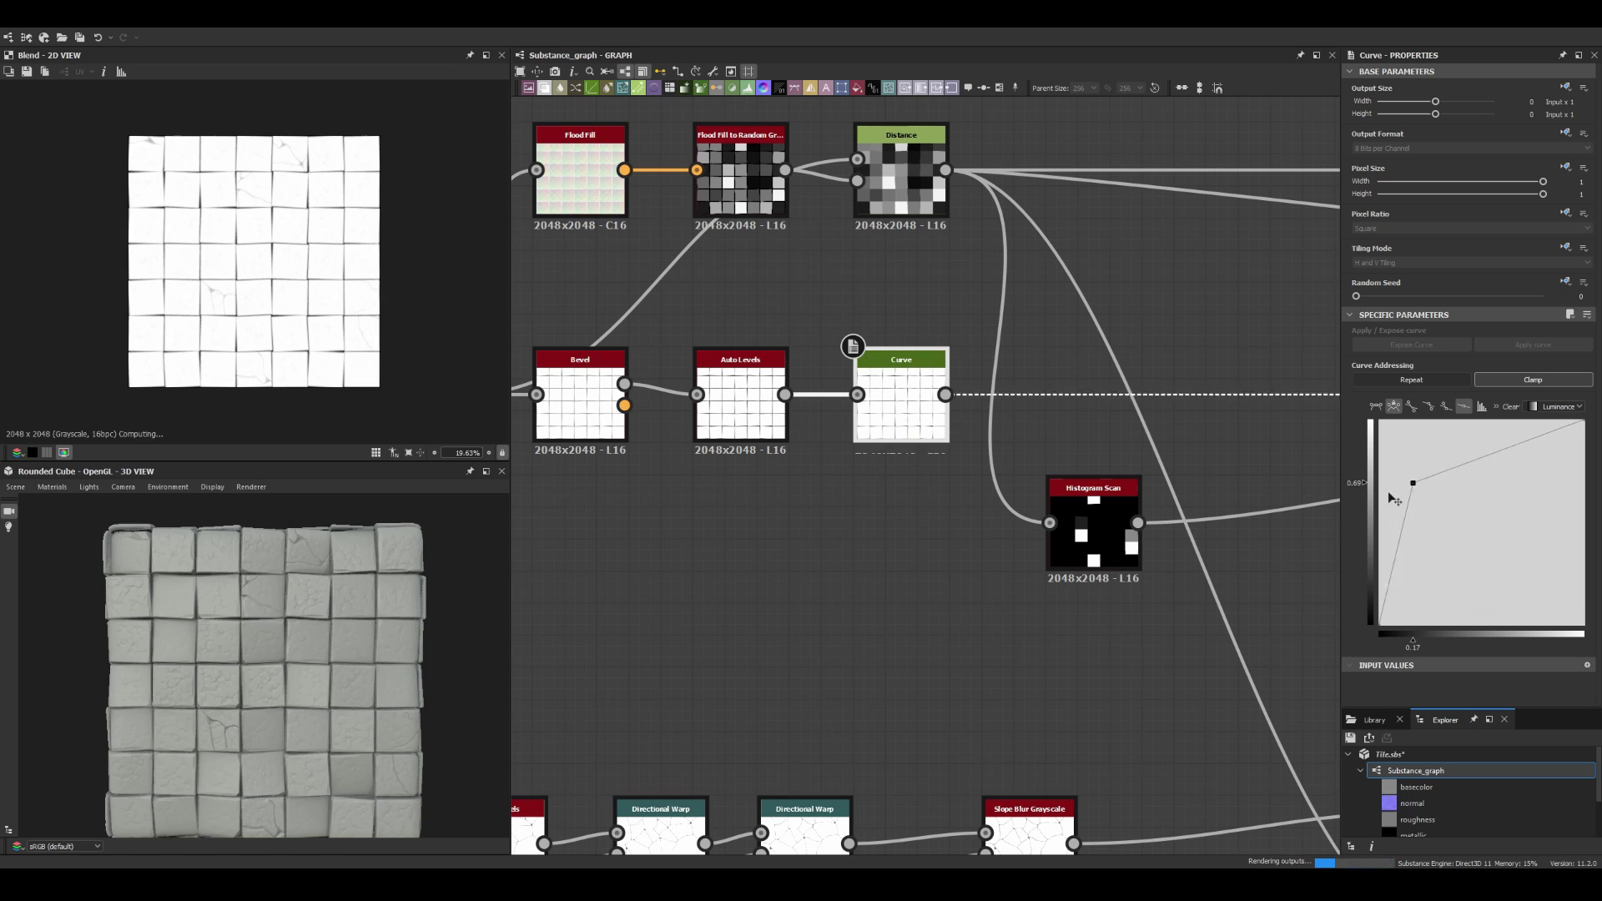
left_click_drag(1388, 519, 1397, 505)
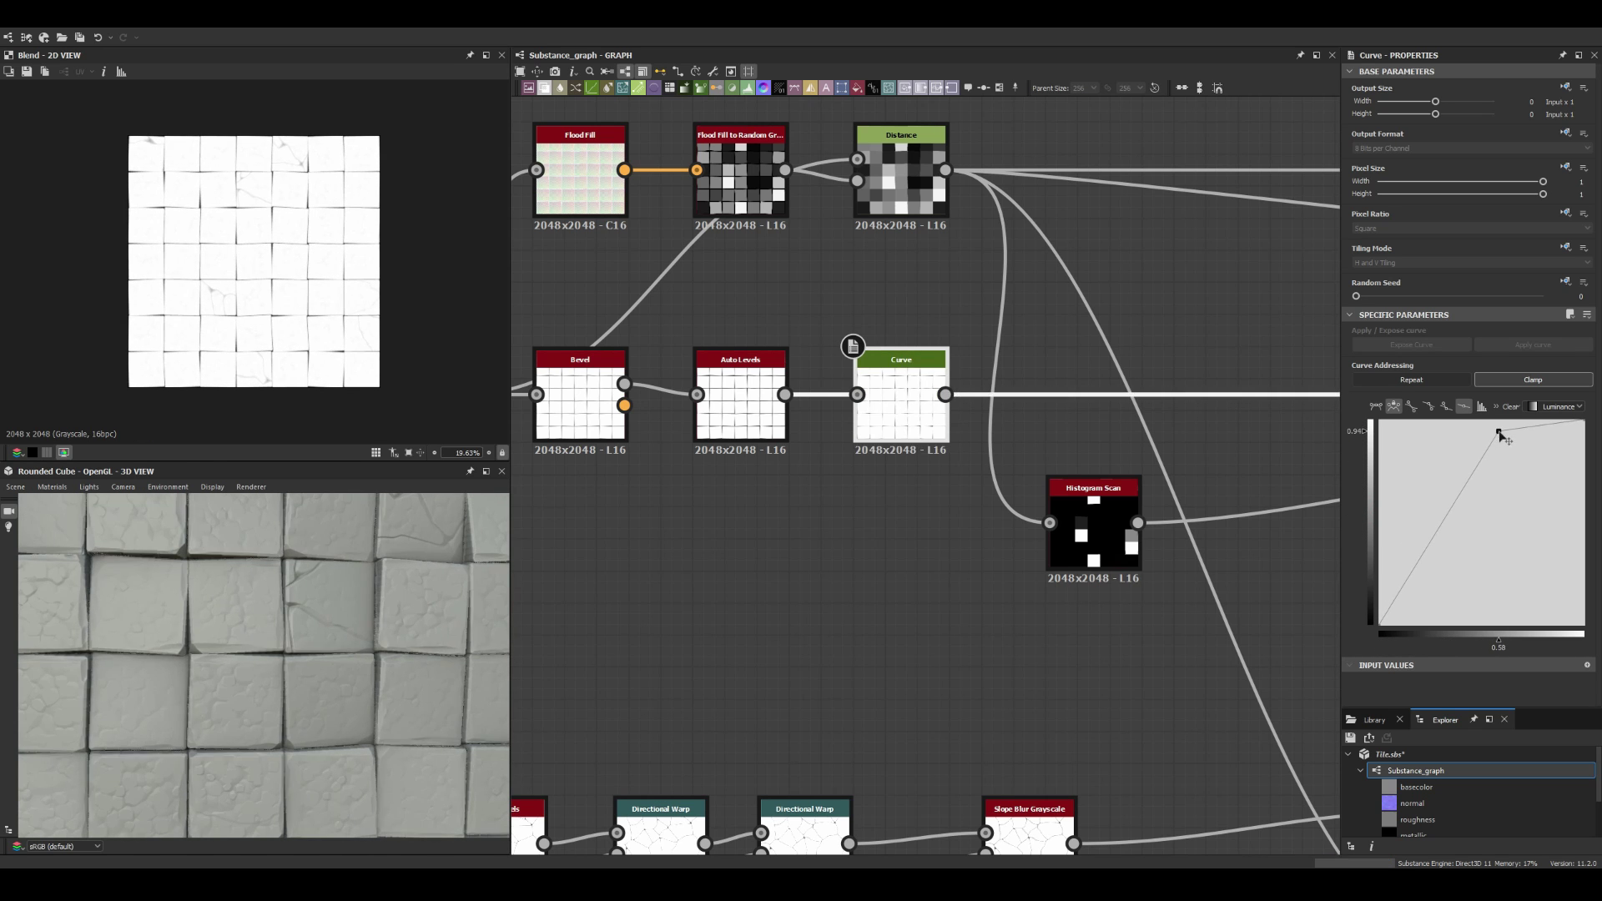
scroll(671, 655, "down", 1)
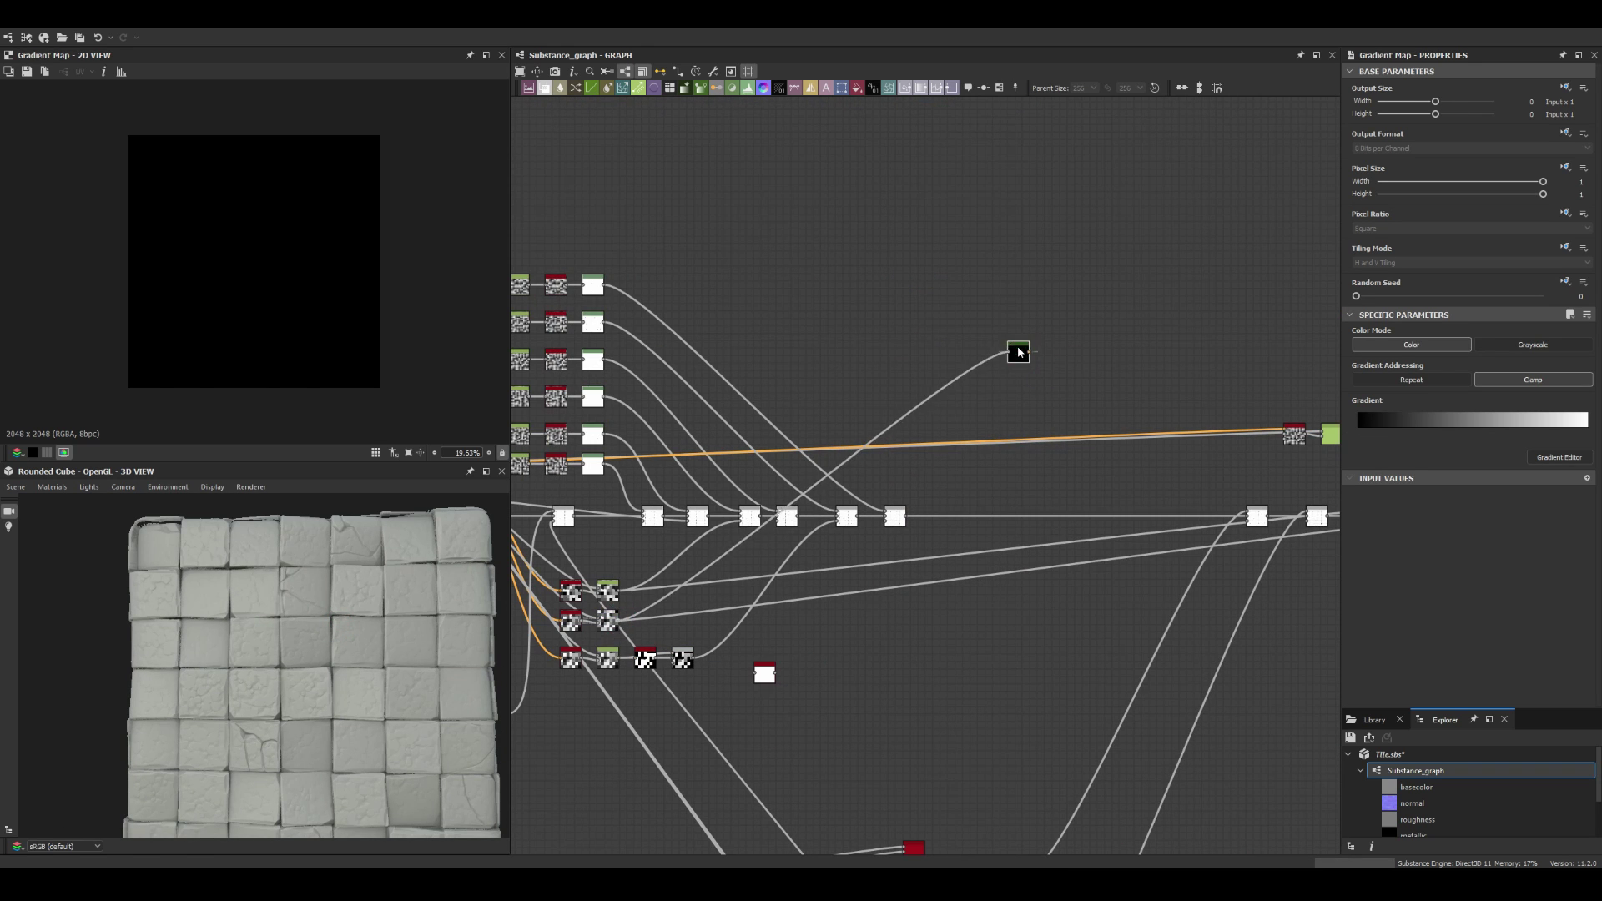
Step: Tint the Gradient Map with a dark brown right key and a light brown left key
scroll(1033, 359, "up", 2)
double_click(1588, 433)
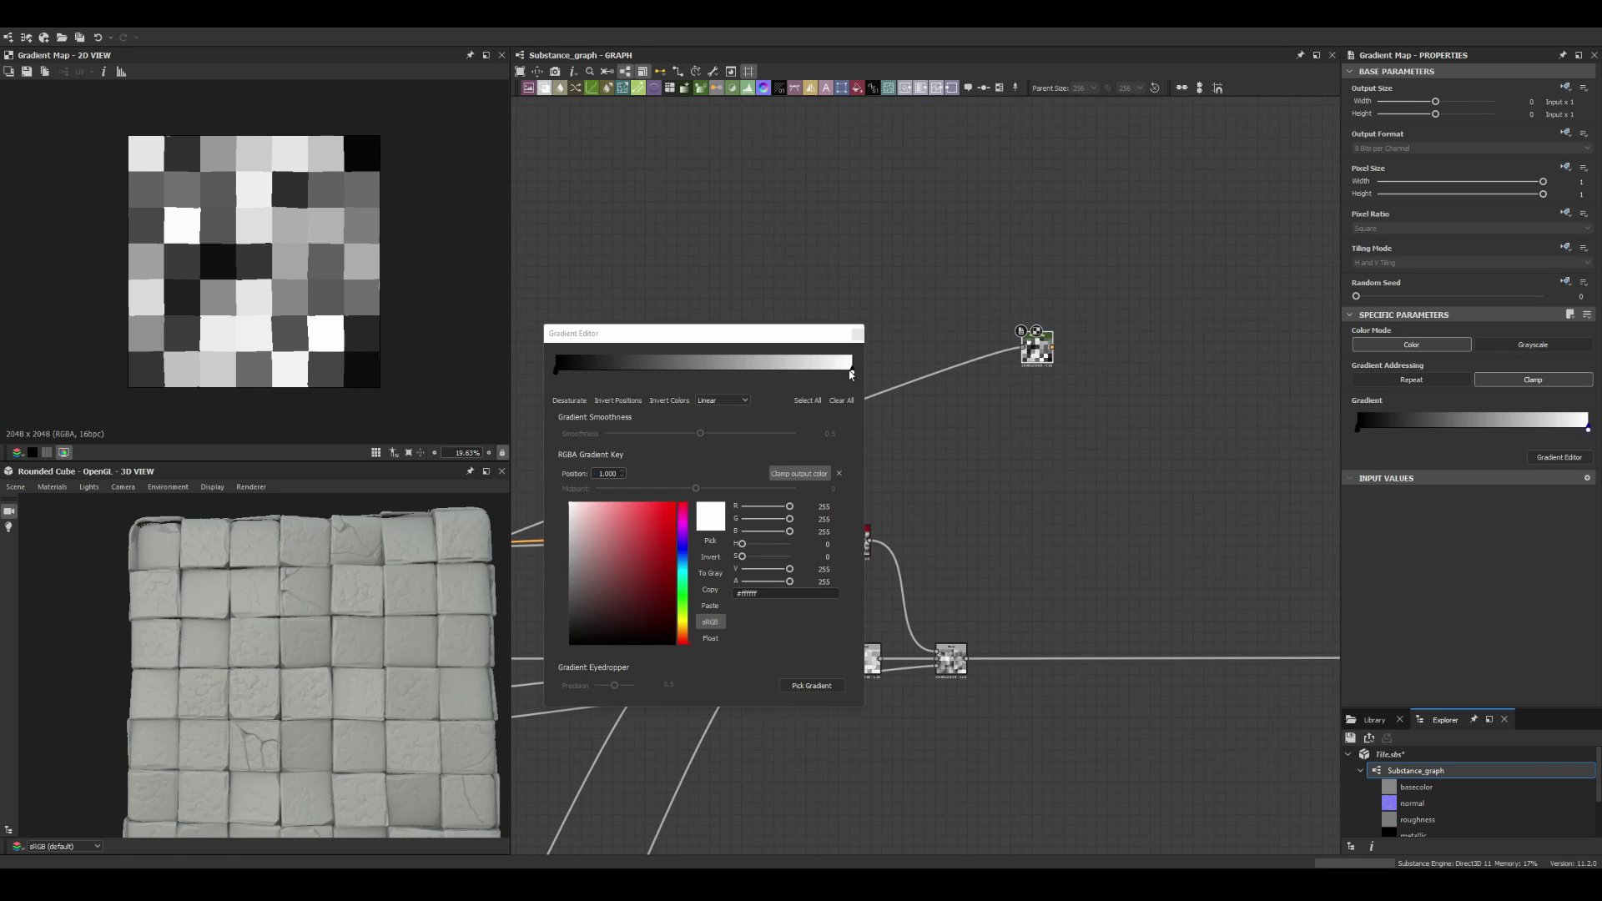
left_click_drag(681, 632, 681, 636)
left_click(589, 596)
left_click_drag(556, 372, 557, 372)
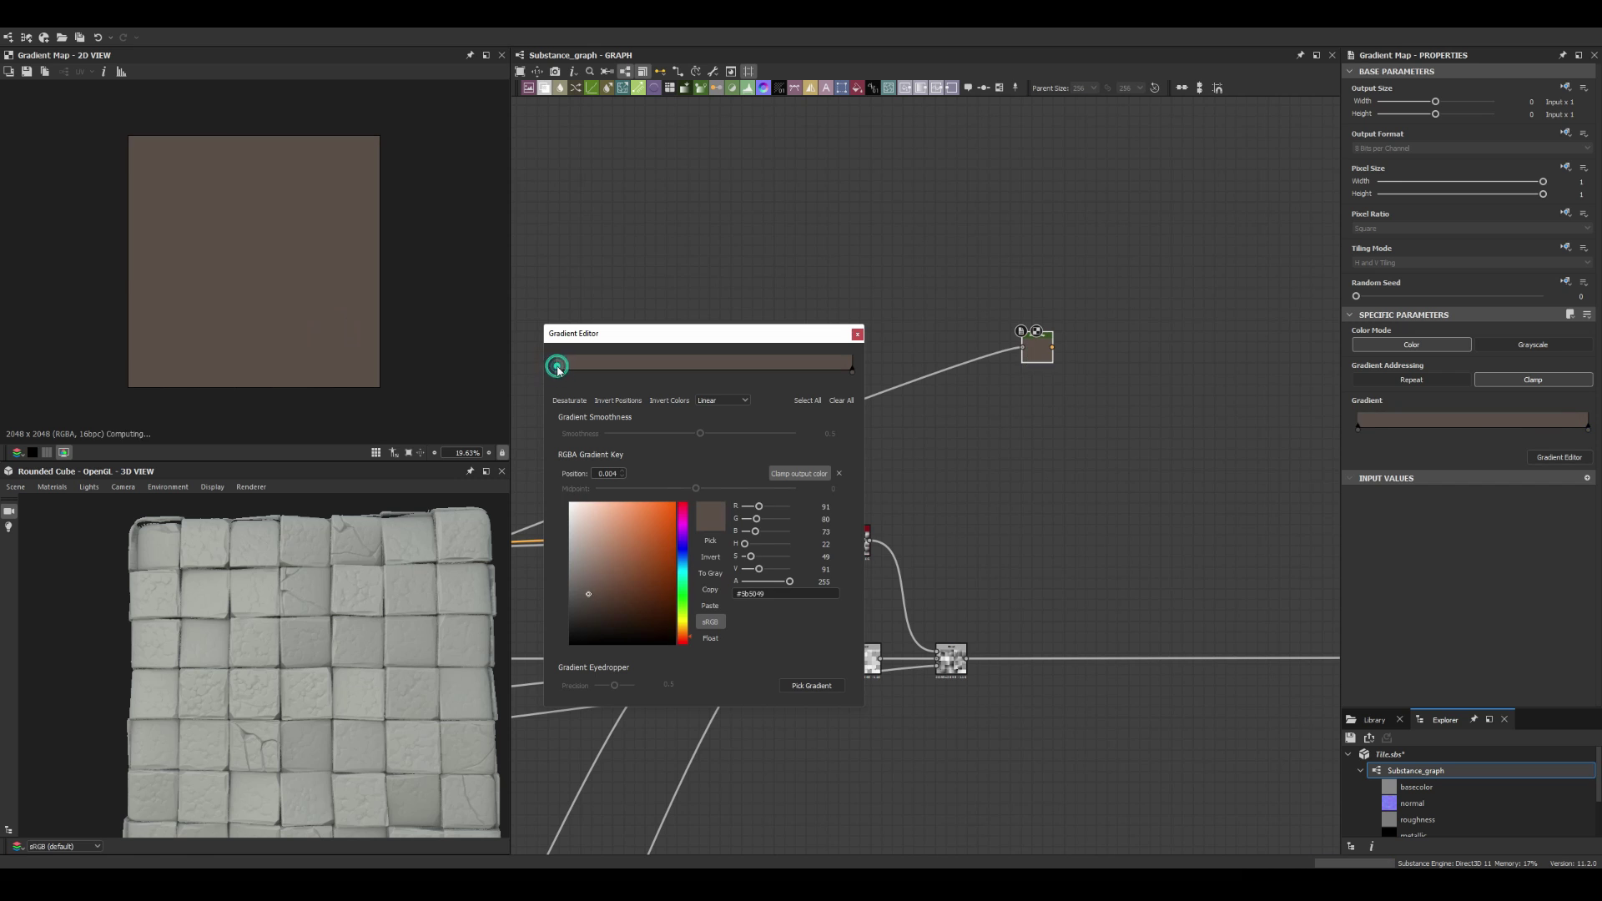
left_click_drag(598, 562, 584, 552)
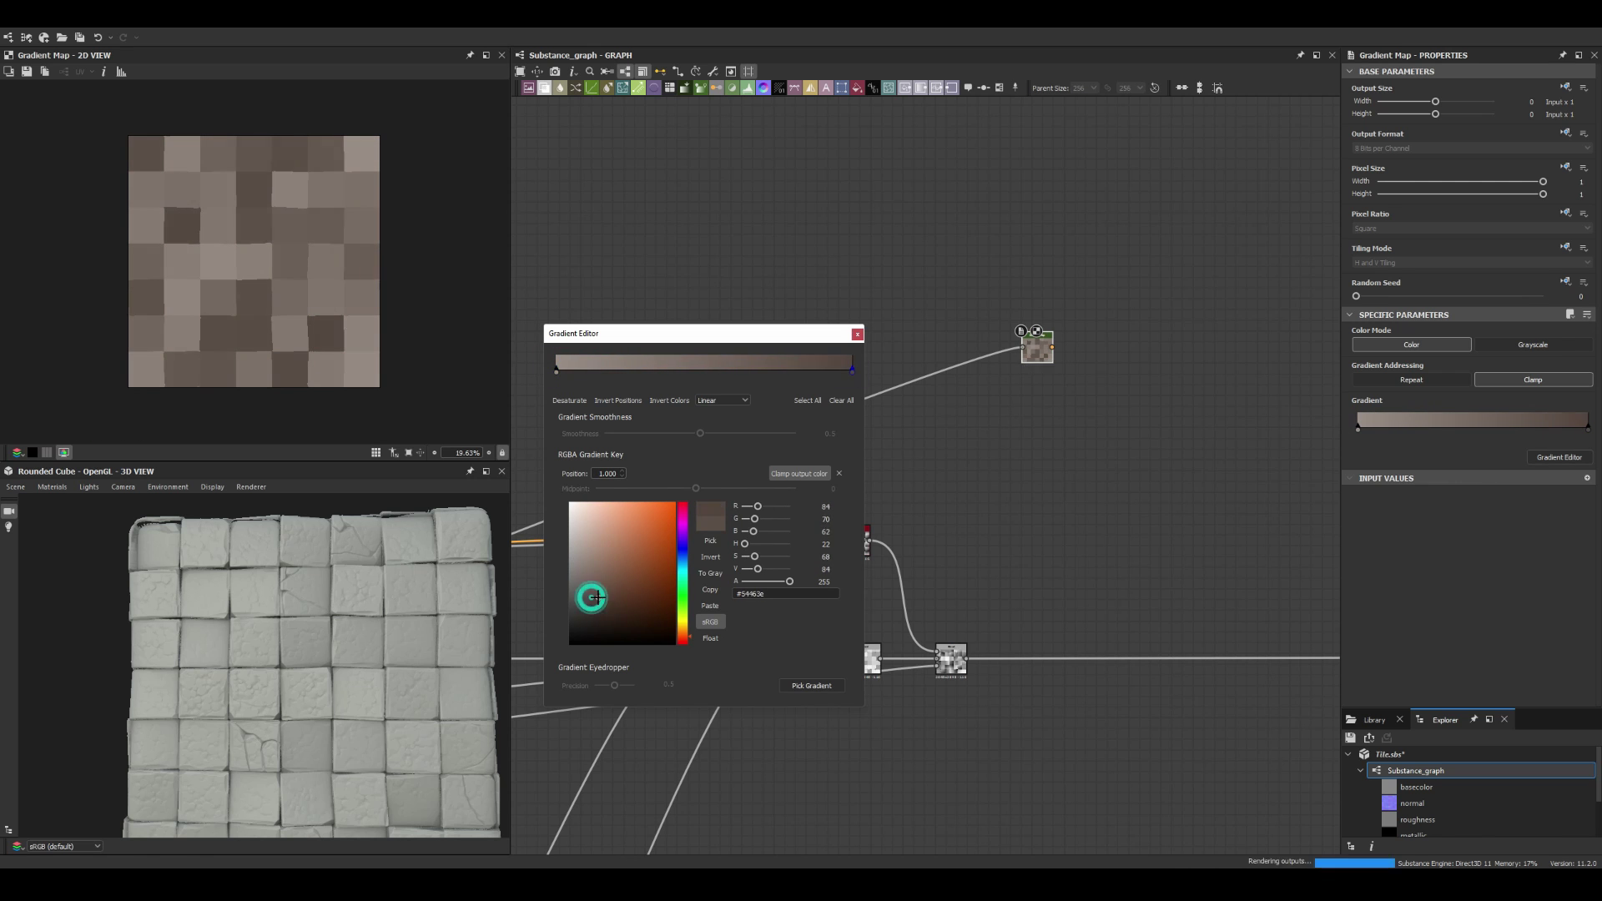
left_click(858, 334)
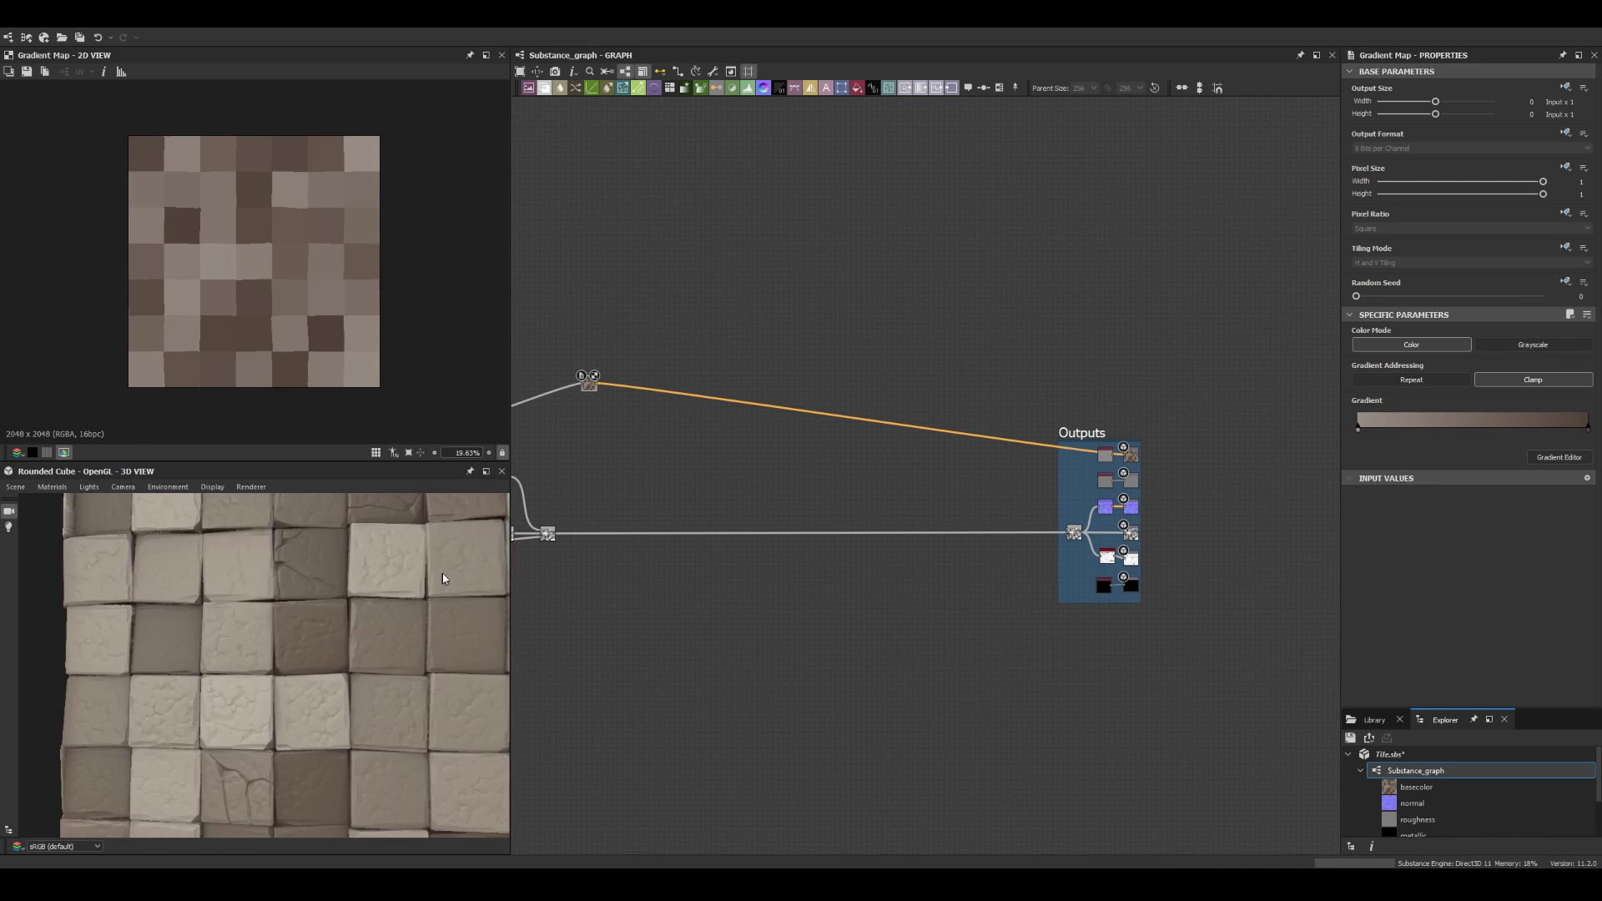
Step: Refine the gradient to light grey-beige on the left and dark grey with hue 22 on the right
double_click(1358, 429)
left_click(576, 537)
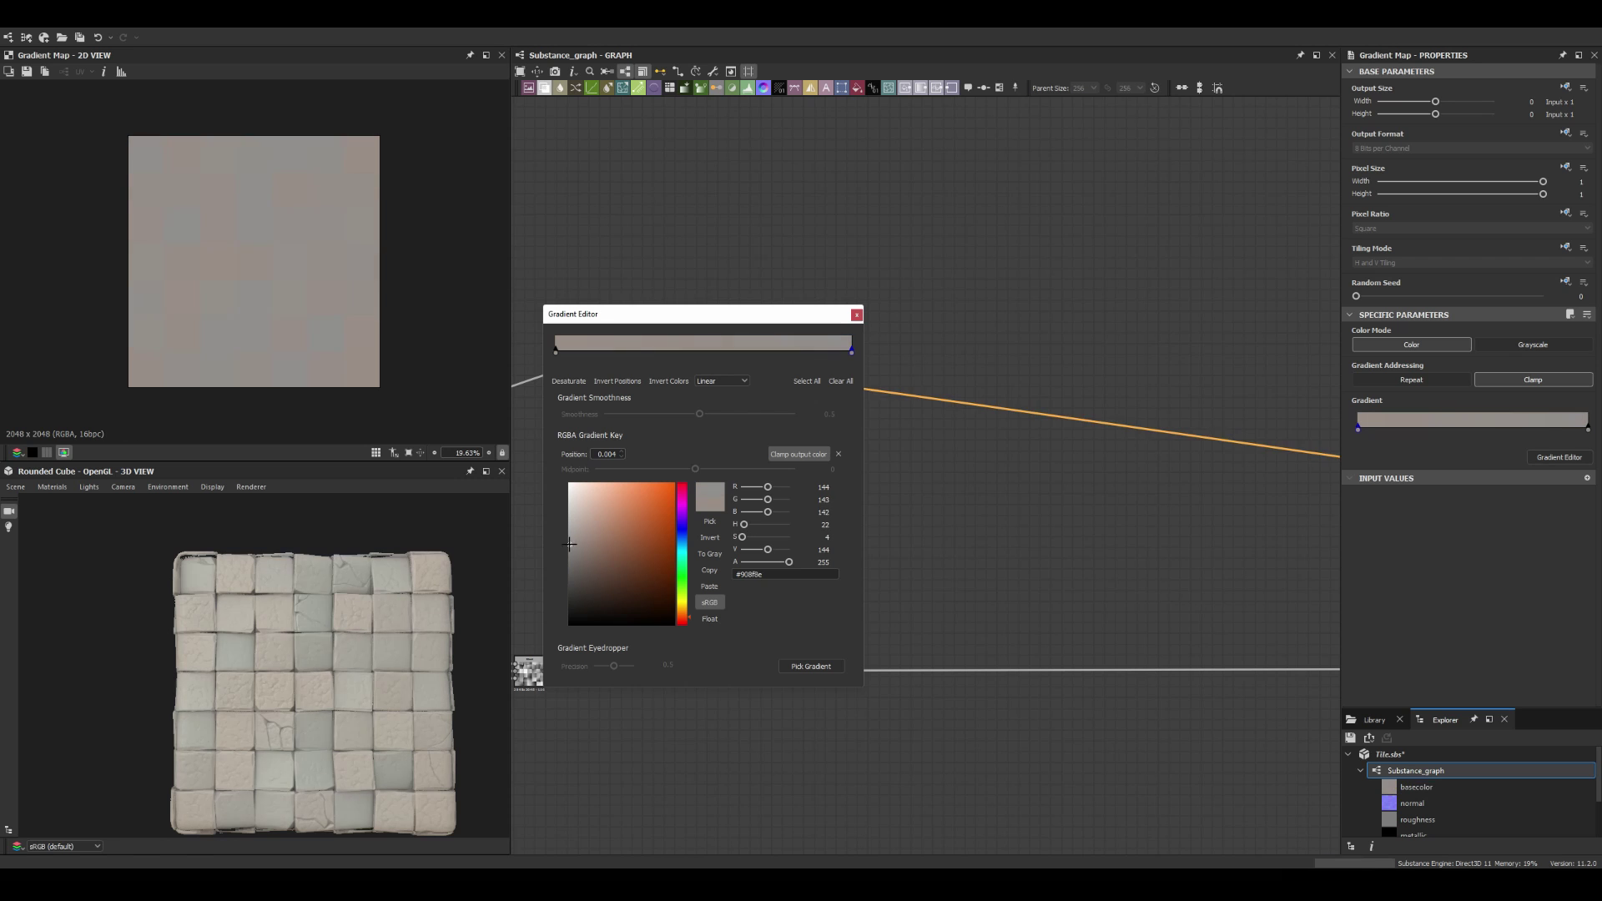
left_click(569, 570)
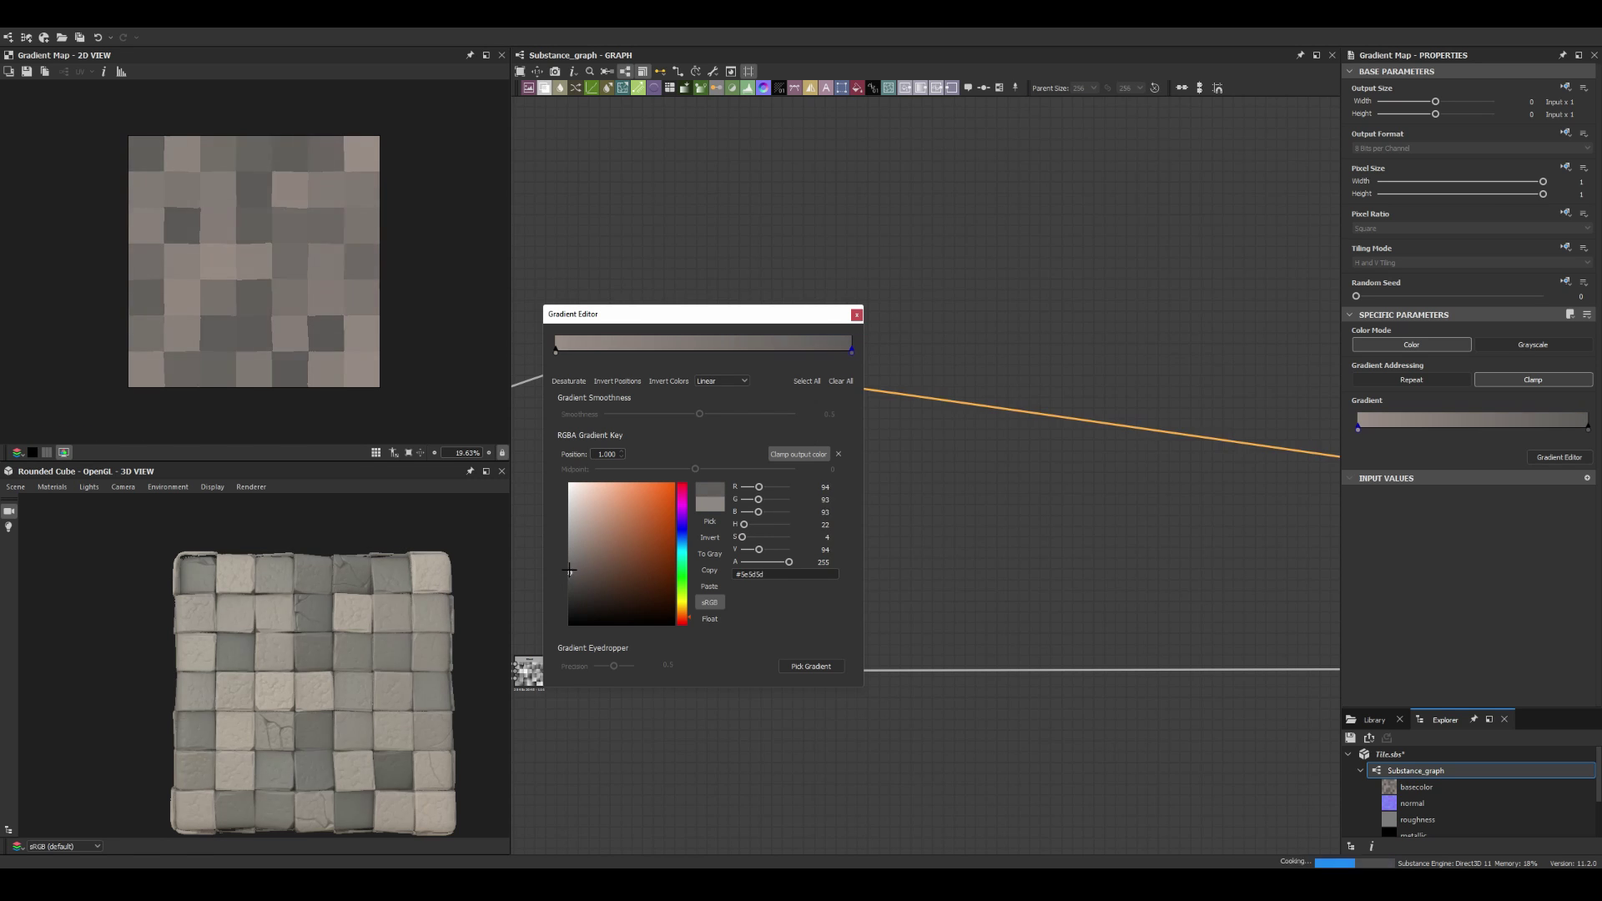
left_click(682, 617)
scroll(332, 649, "up", 3)
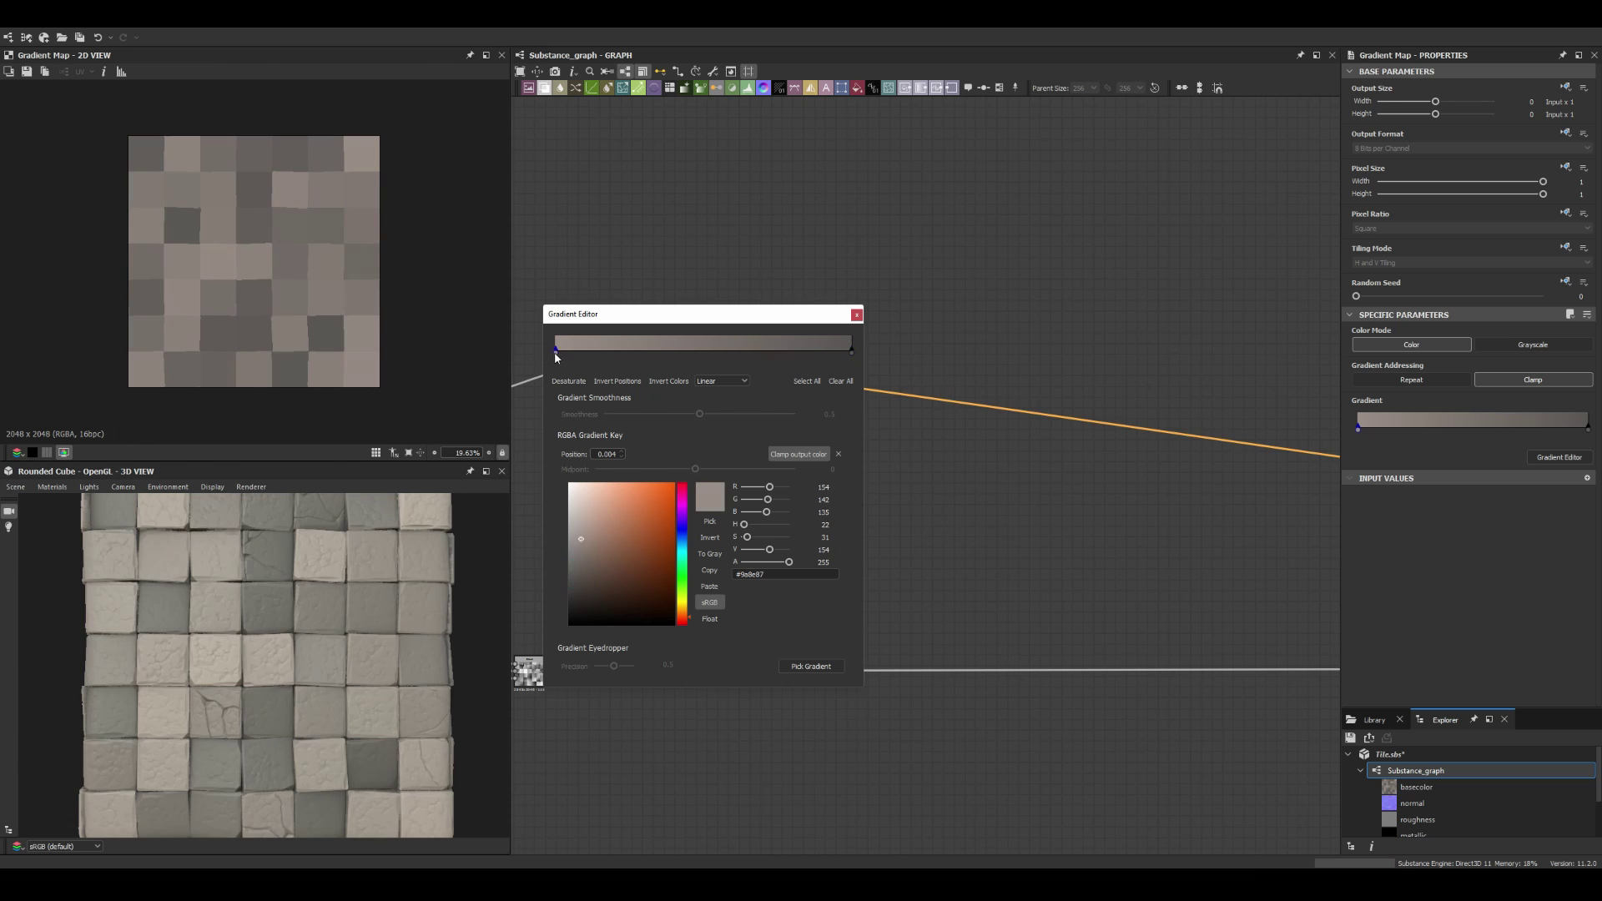
scroll(256, 548, "down", 3)
Step: Chain Normal, Curvature Smooth and Histogram Scan nodes to build an edge mask
left_click(856, 315)
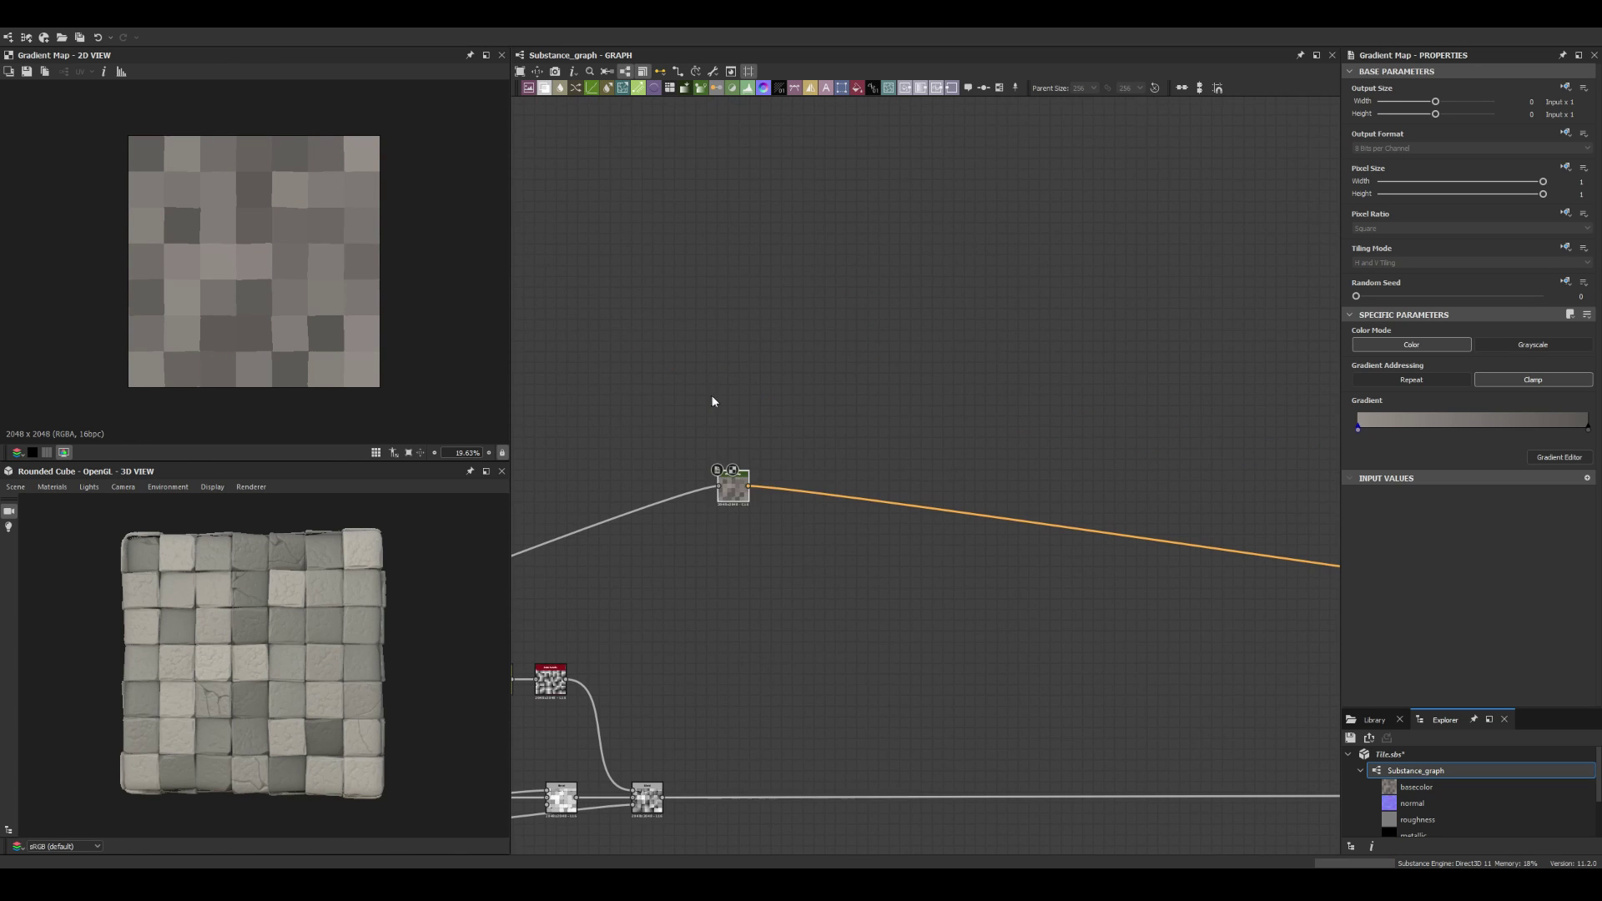
key("space")
type("norm")
key("Return")
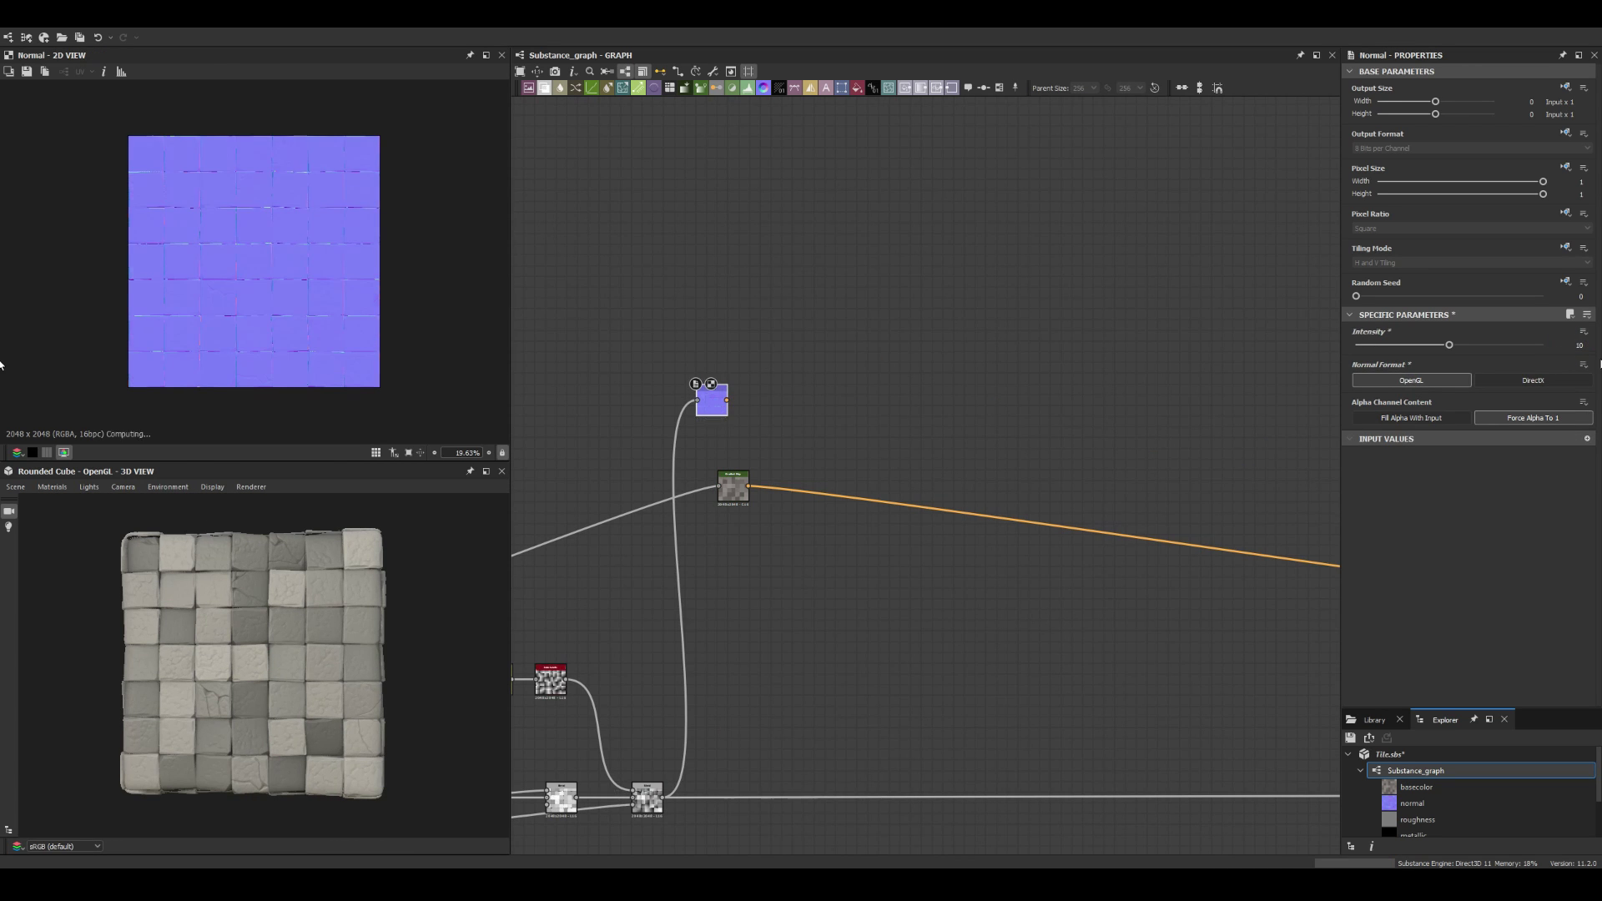
key("space")
type("curv")
key("Return")
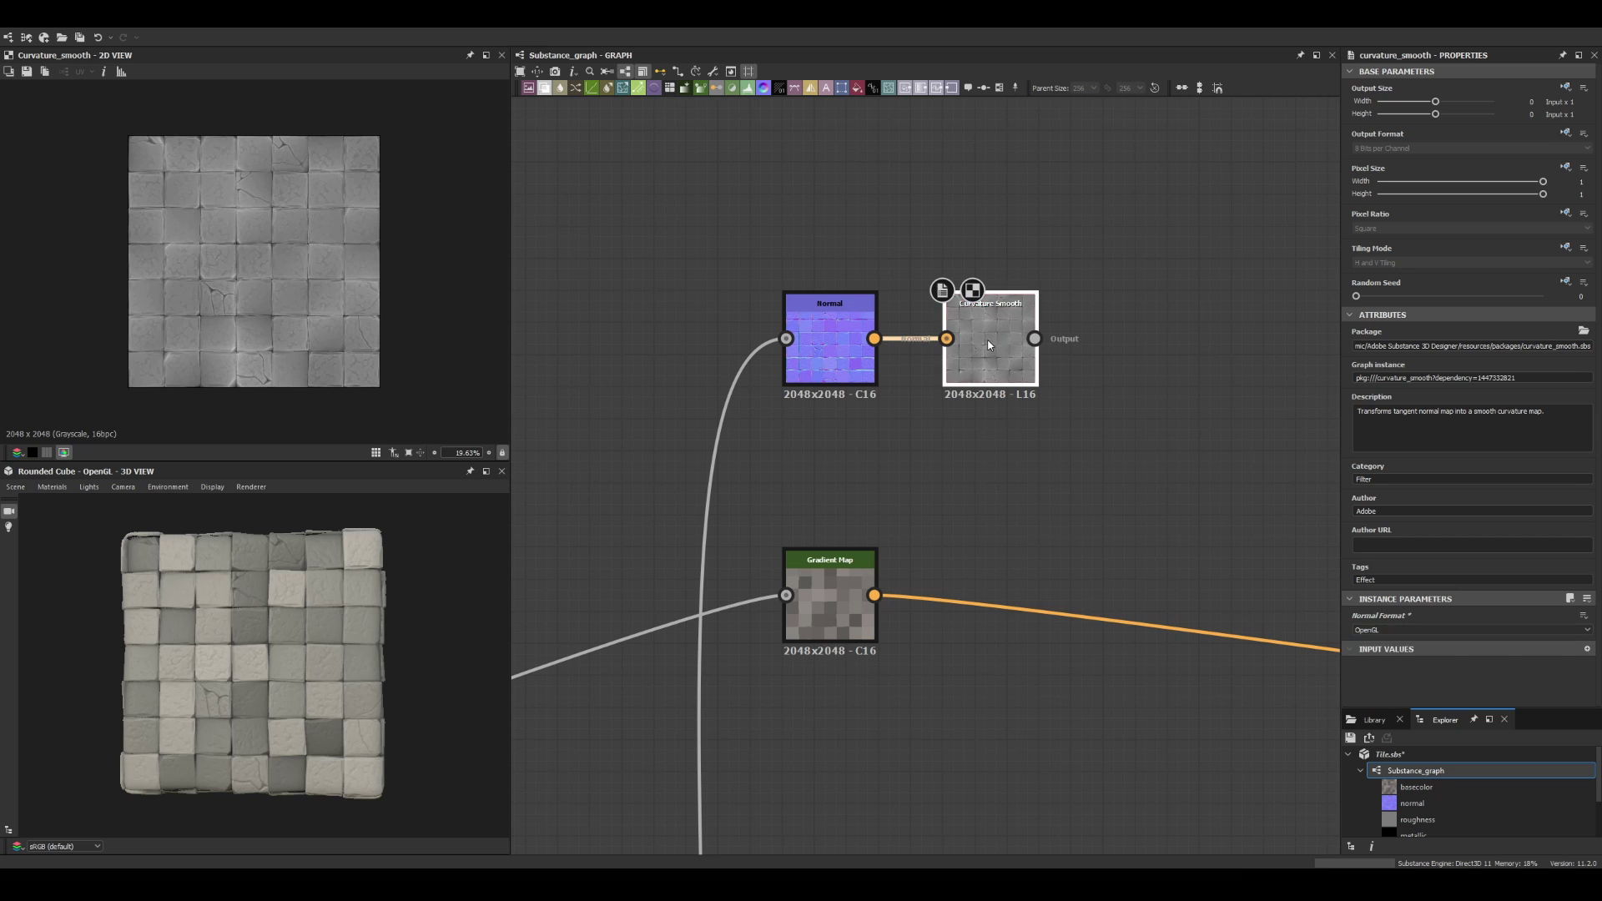
key("space")
type("hist")
key("Return")
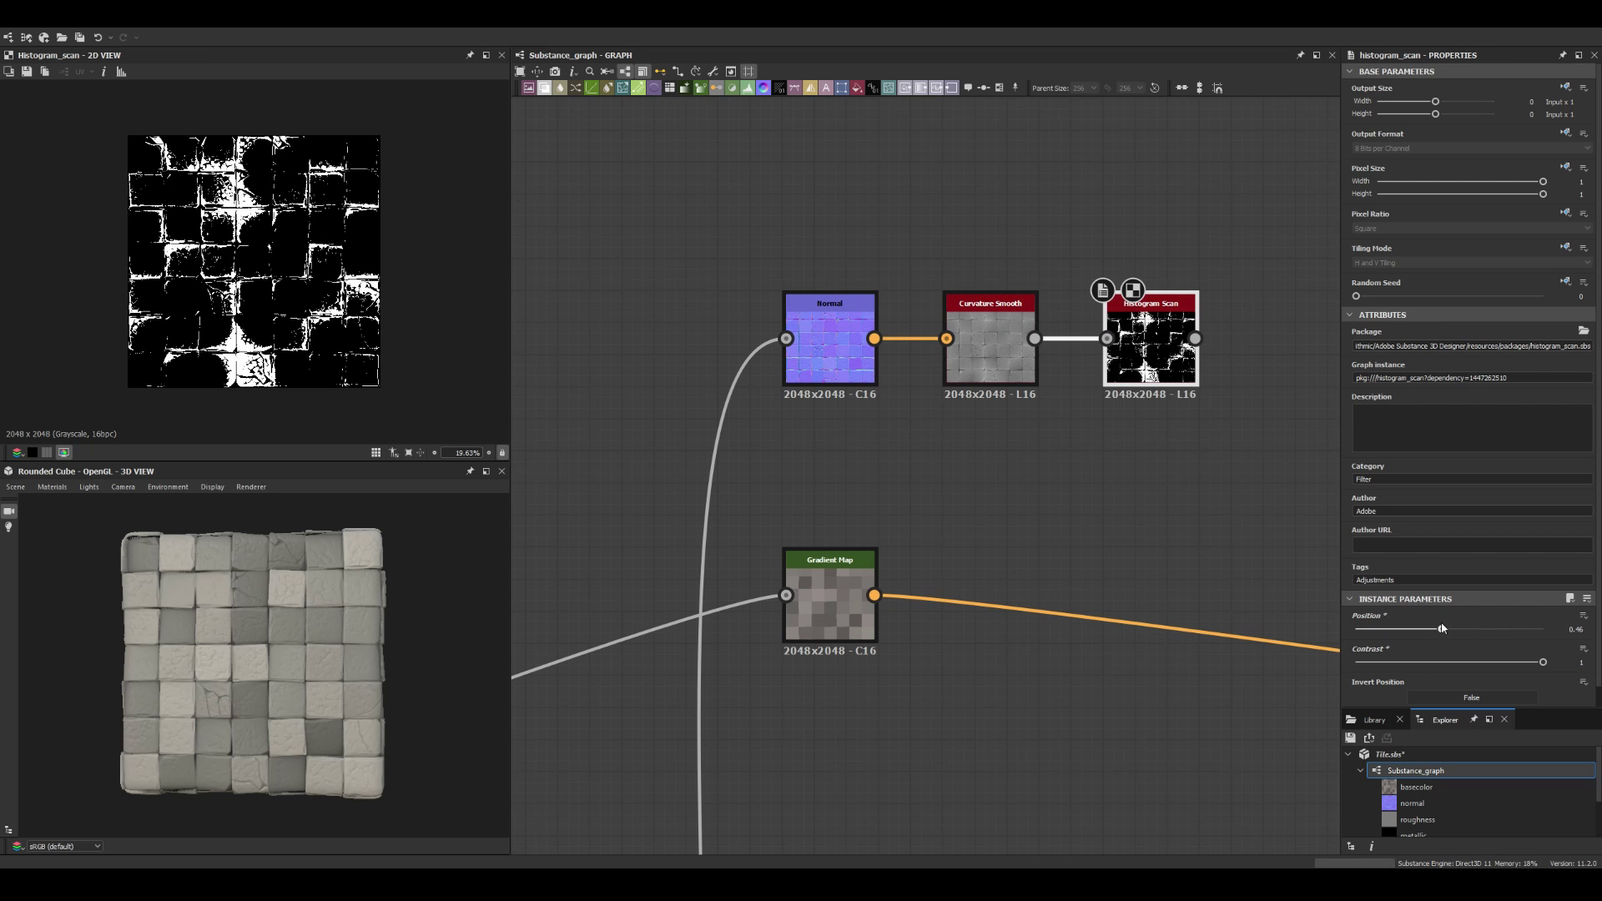
Step: Add a Blend in Add (Linear Dodge) mode at 0.08 opacity for edge highlights
scroll(980, 523, "down", 3)
key("space")
type("blend")
key("Return")
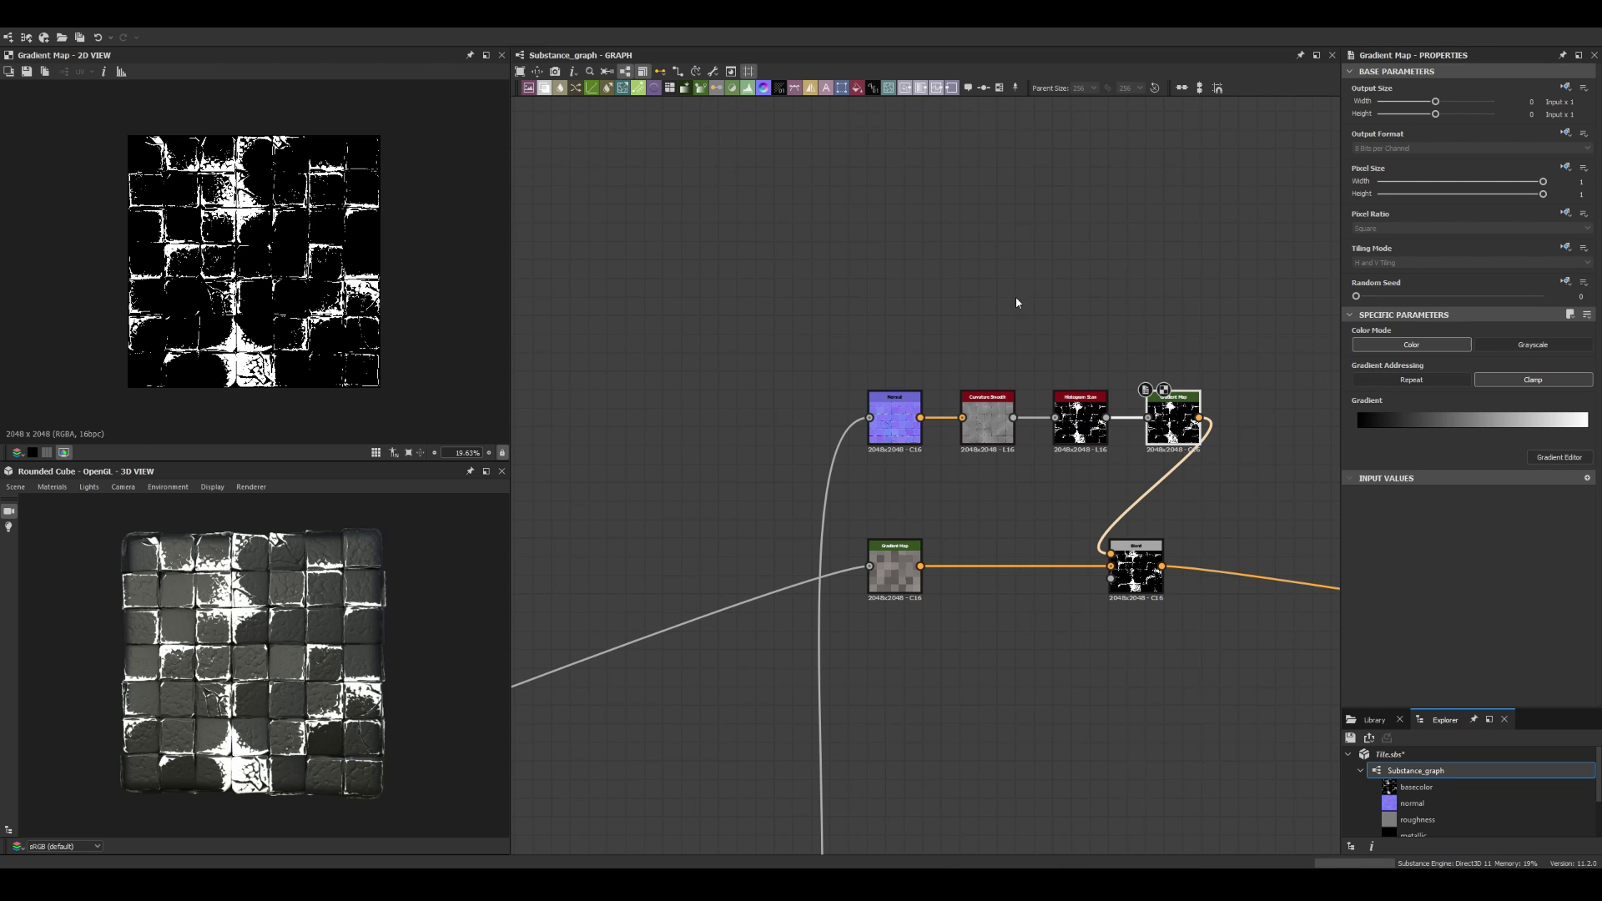
left_click(1377, 388)
left_click(1363, 345)
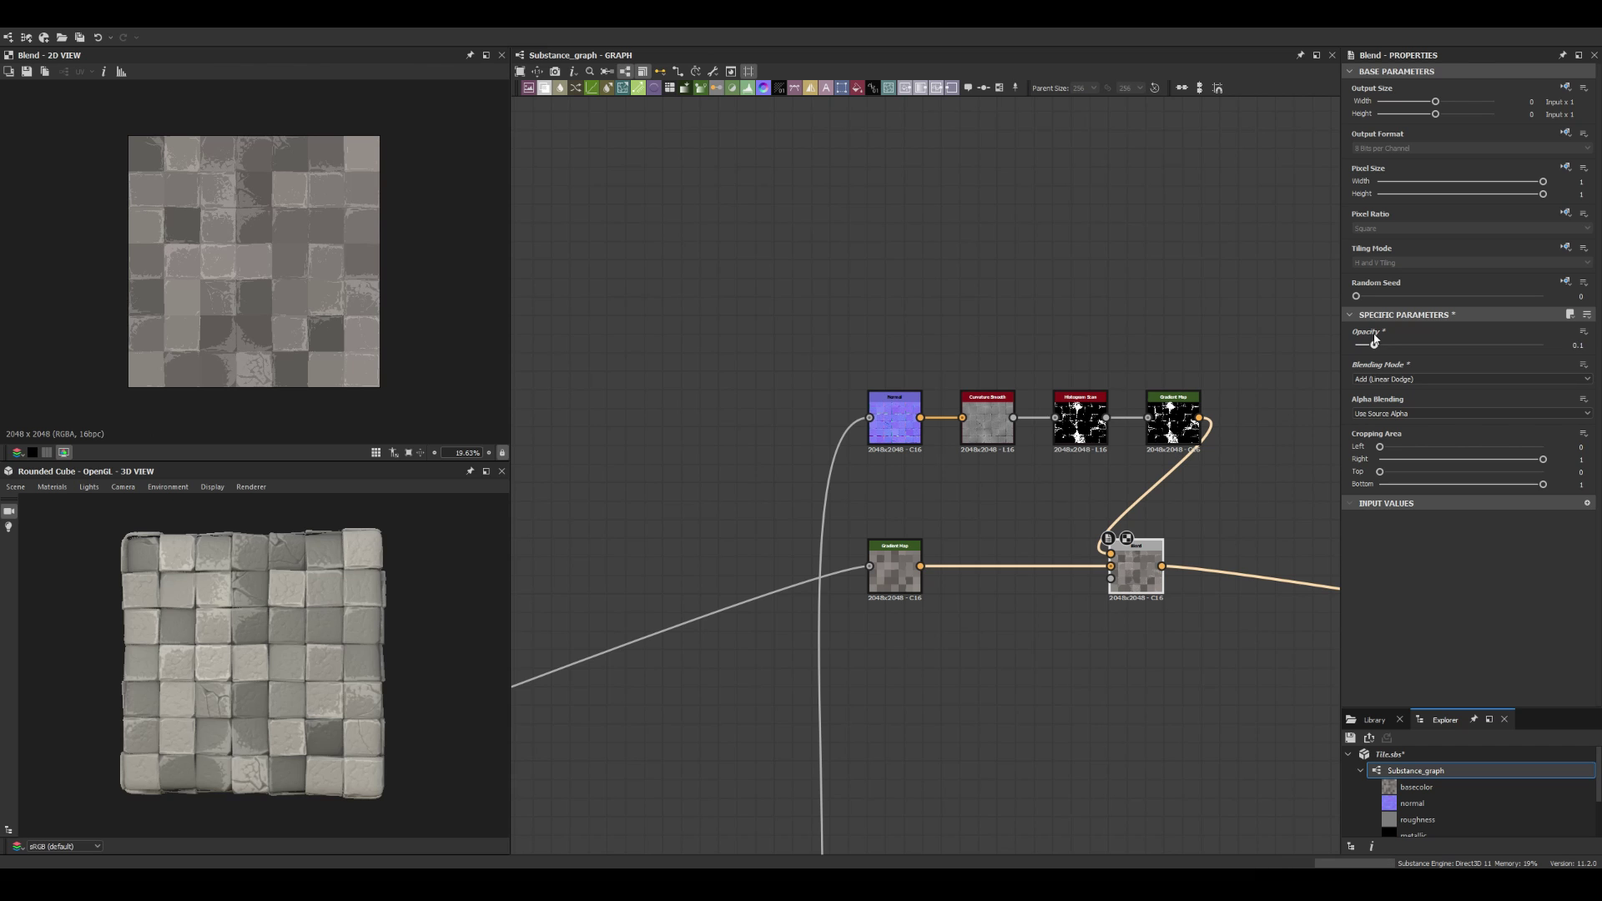
left_click_drag(1375, 340, 1370, 345)
scroll(214, 626, "up", 3)
left_click_drag(215, 626, 257, 572)
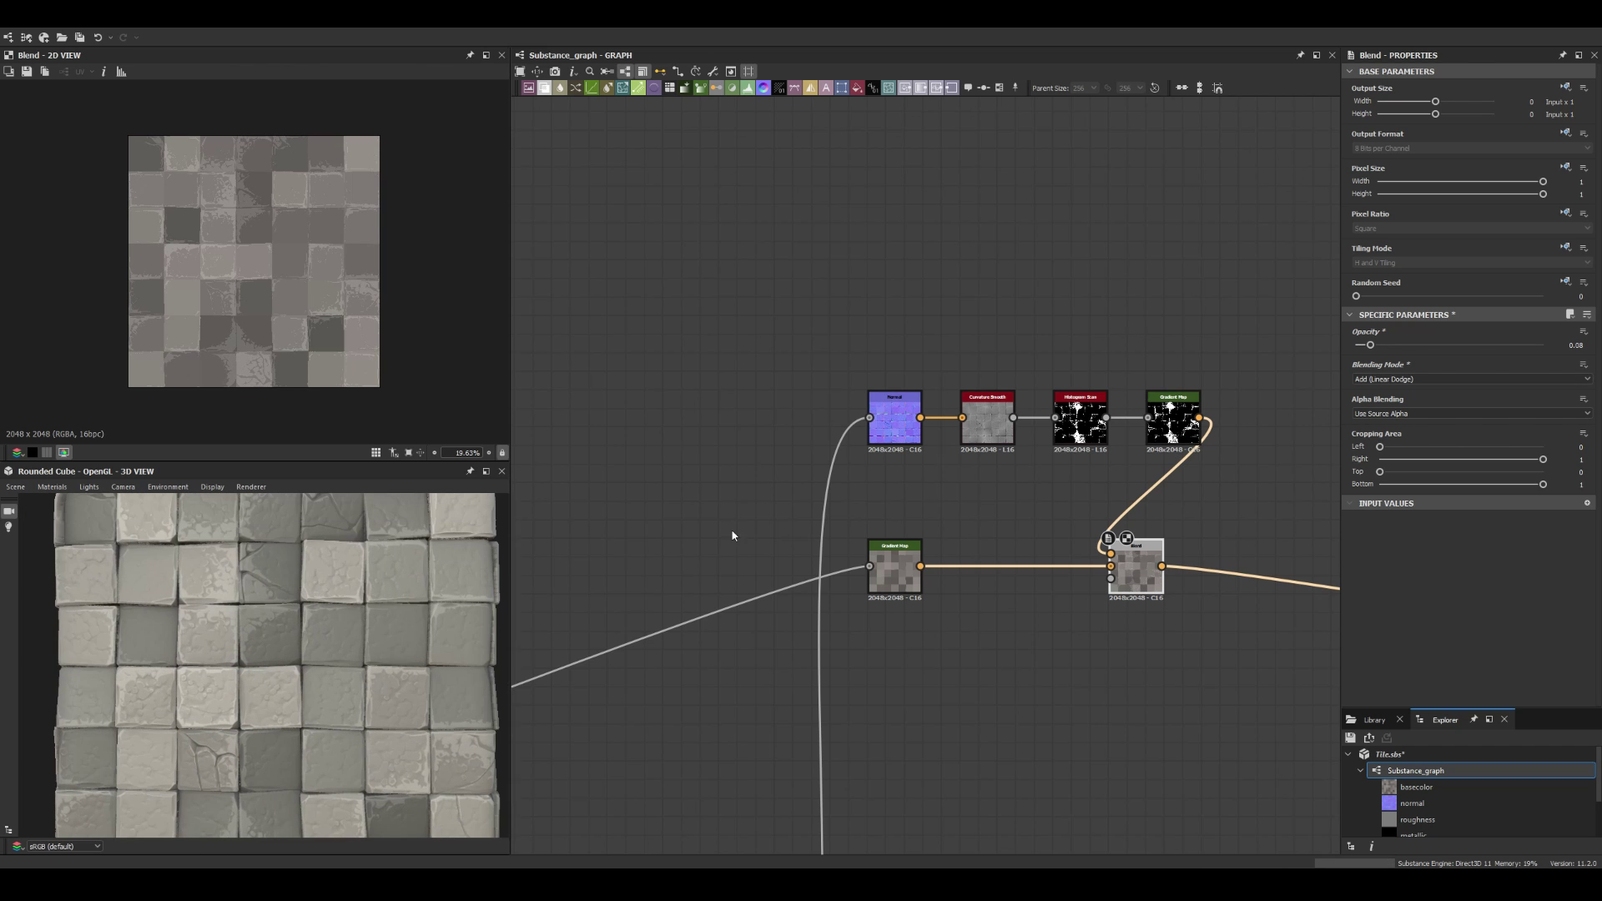
scroll(733, 536, "down", 1)
Step: Duplicate the Histogram Scan node
left_click(946, 439)
key("ctrl+d")
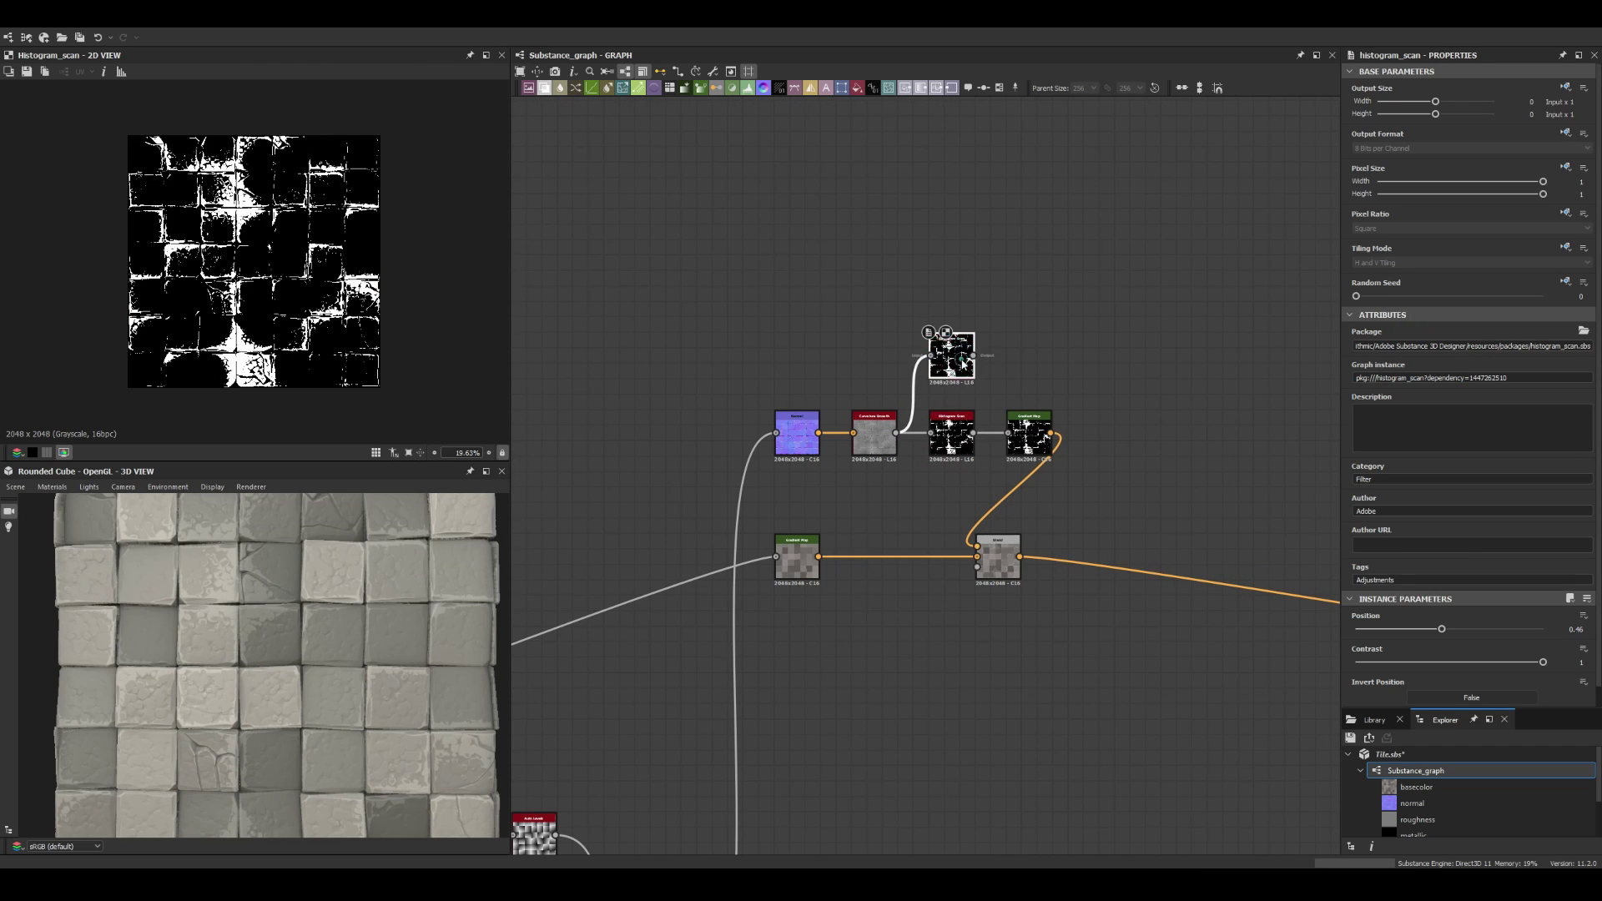
key("space")
Step: Remove the stray duplicate and insert a Highpass filter before the top-row Normal node
key("Escape")
key("Delete")
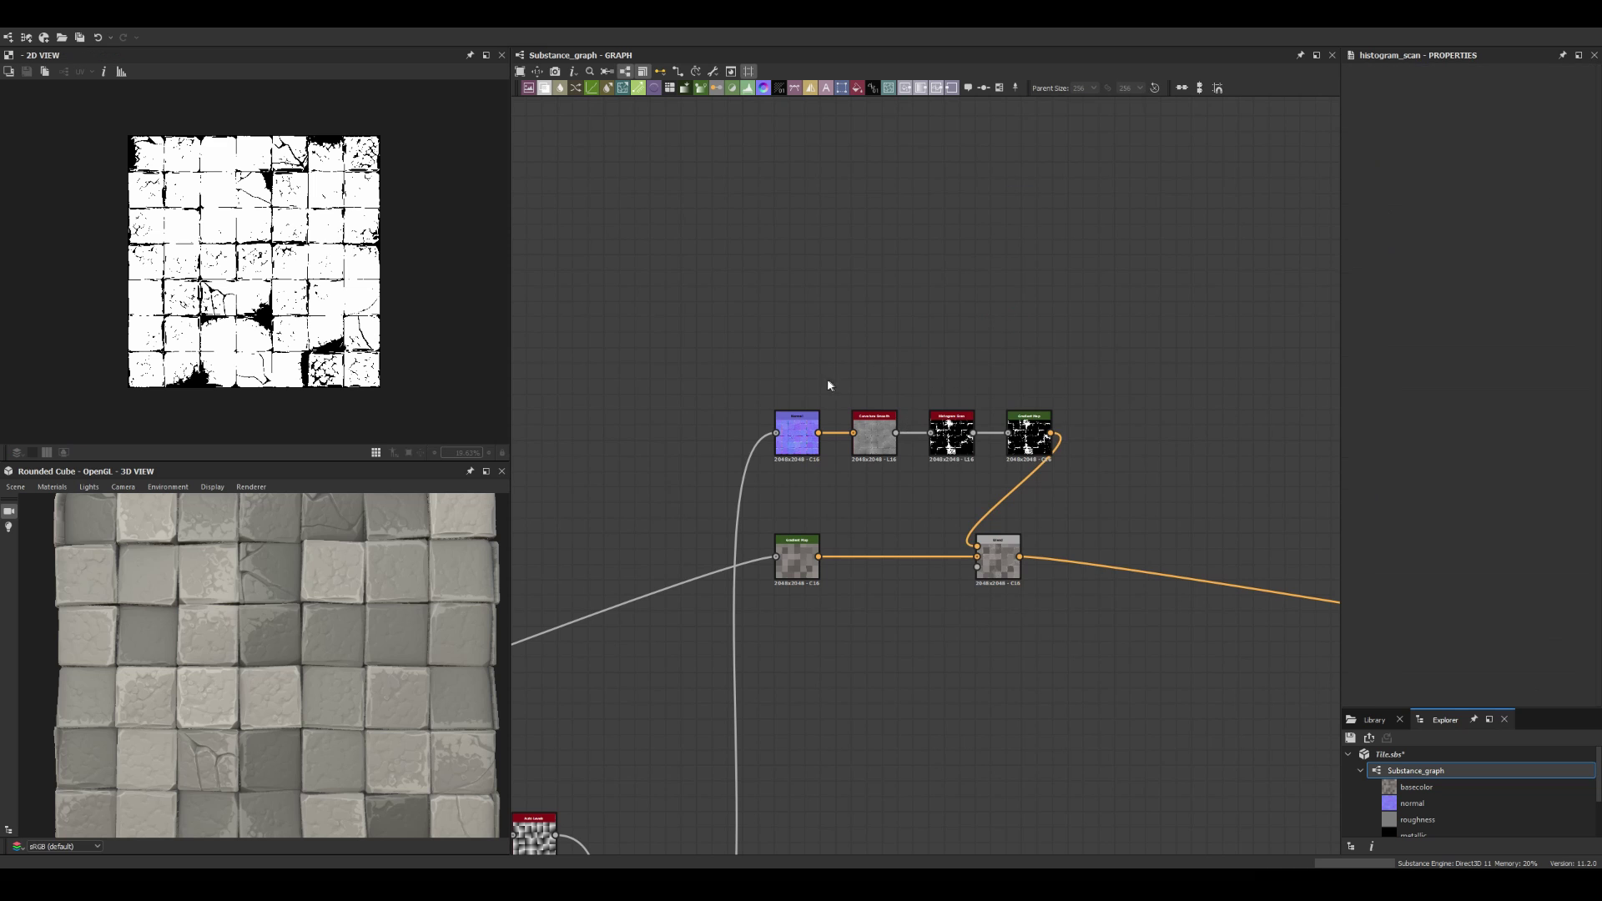
right_click(836, 339)
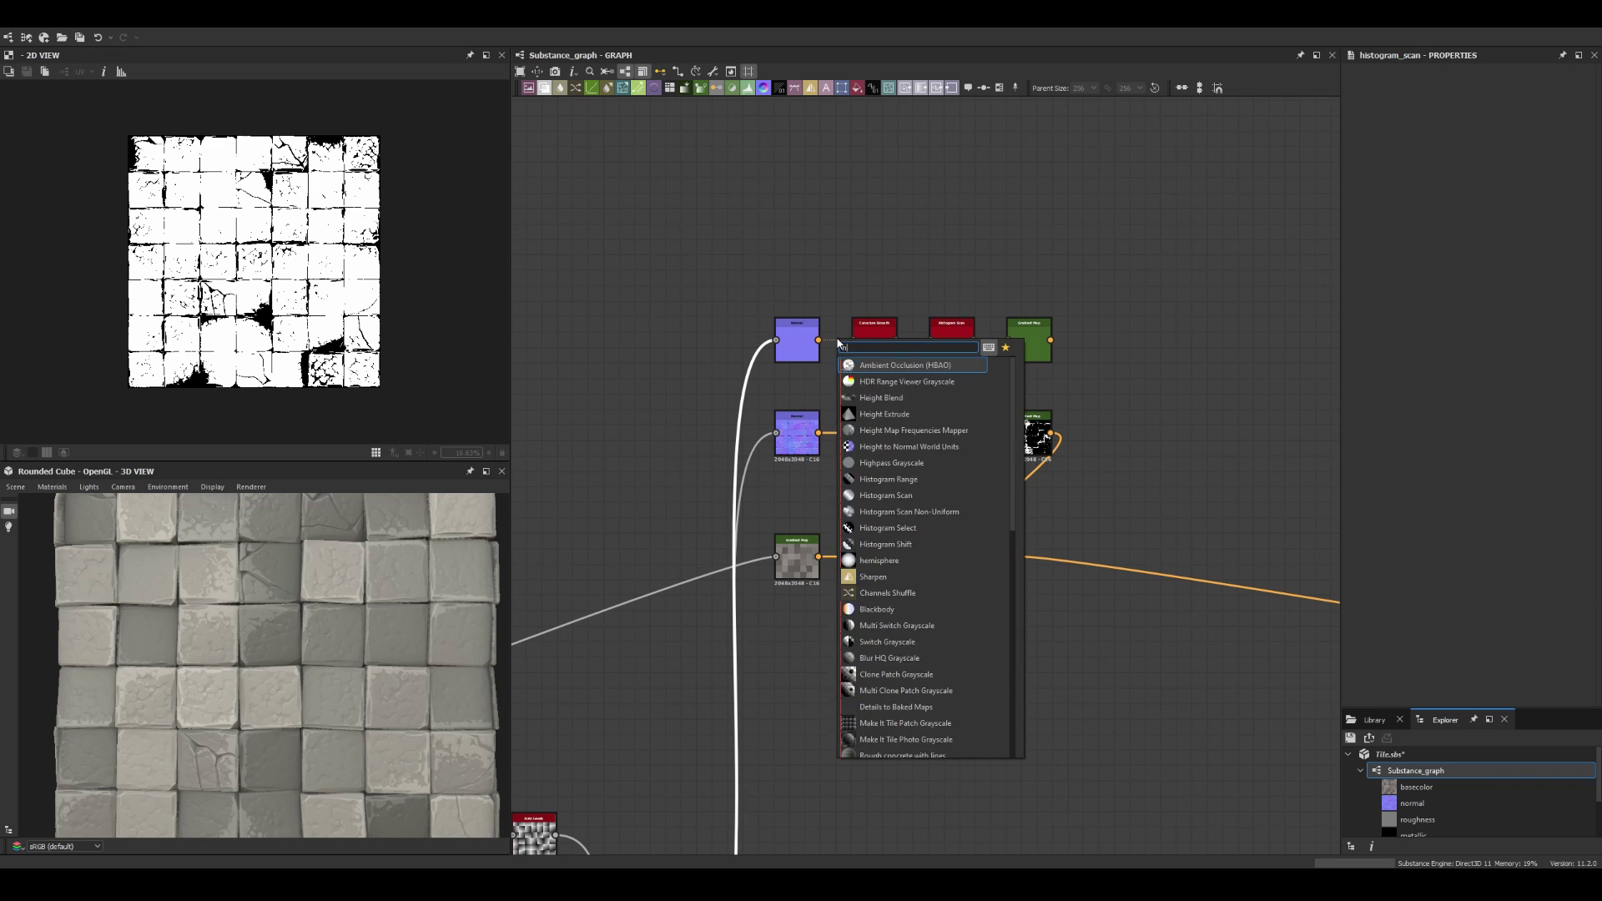
left_click(868, 573)
left_click_drag(734, 668, 719, 340)
Step: Wire the second-row mask into the Blend and tune the top Histogram Scan threshold
left_click(1012, 343)
scroll(254, 261, "up", 4)
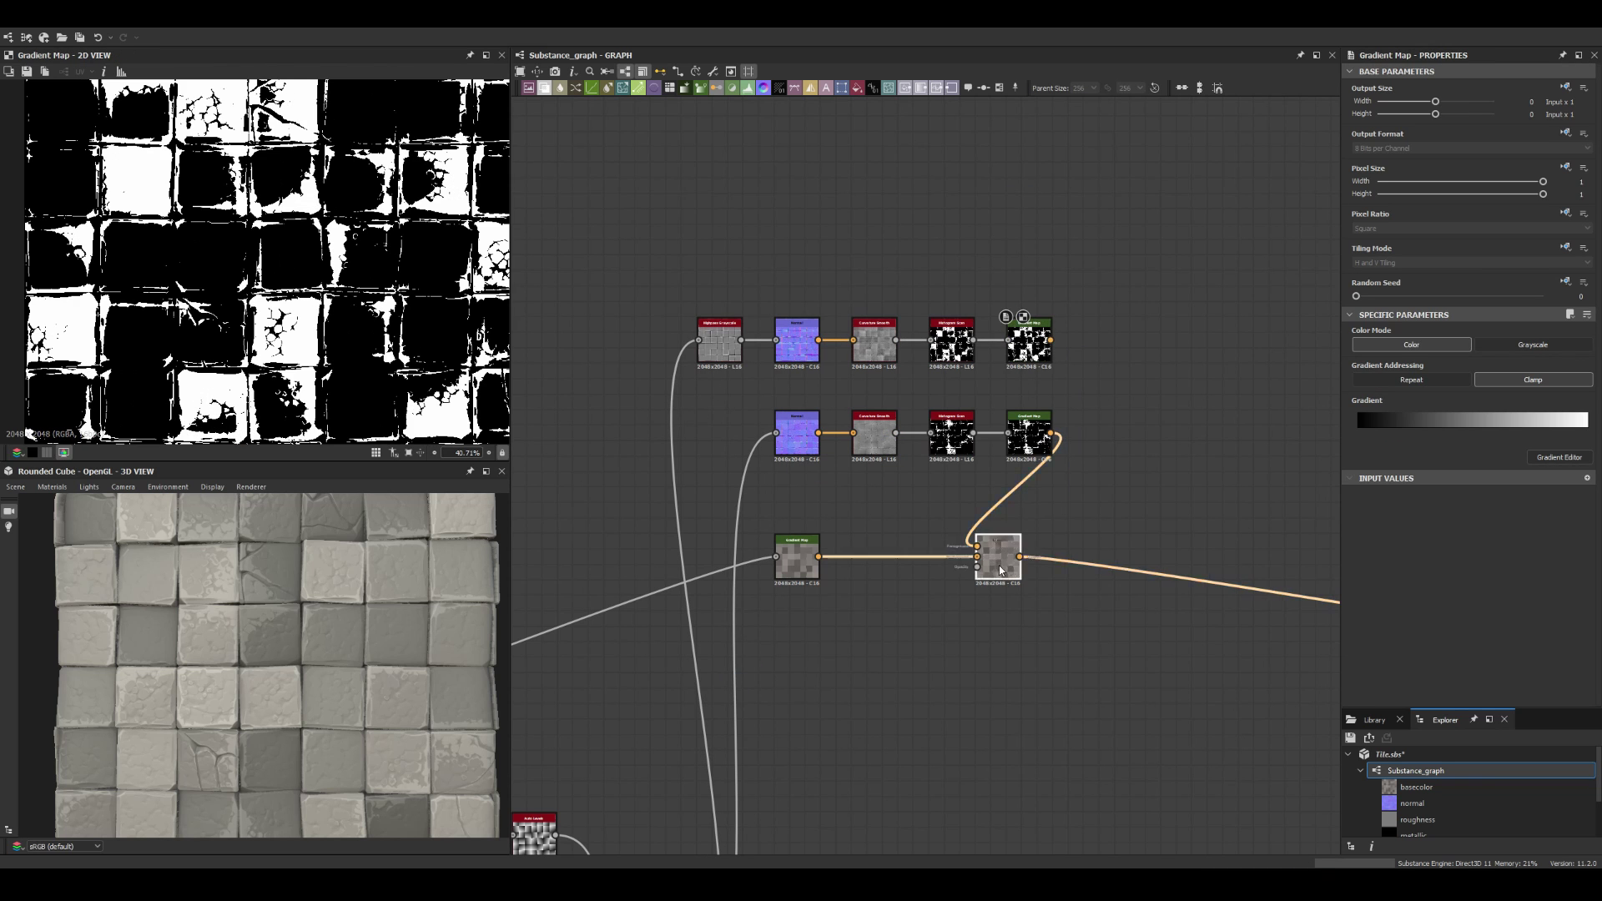
left_click_drag(1051, 433, 1100, 544)
middle_click_drag(1169, 667, 1077, 687)
left_click(859, 359)
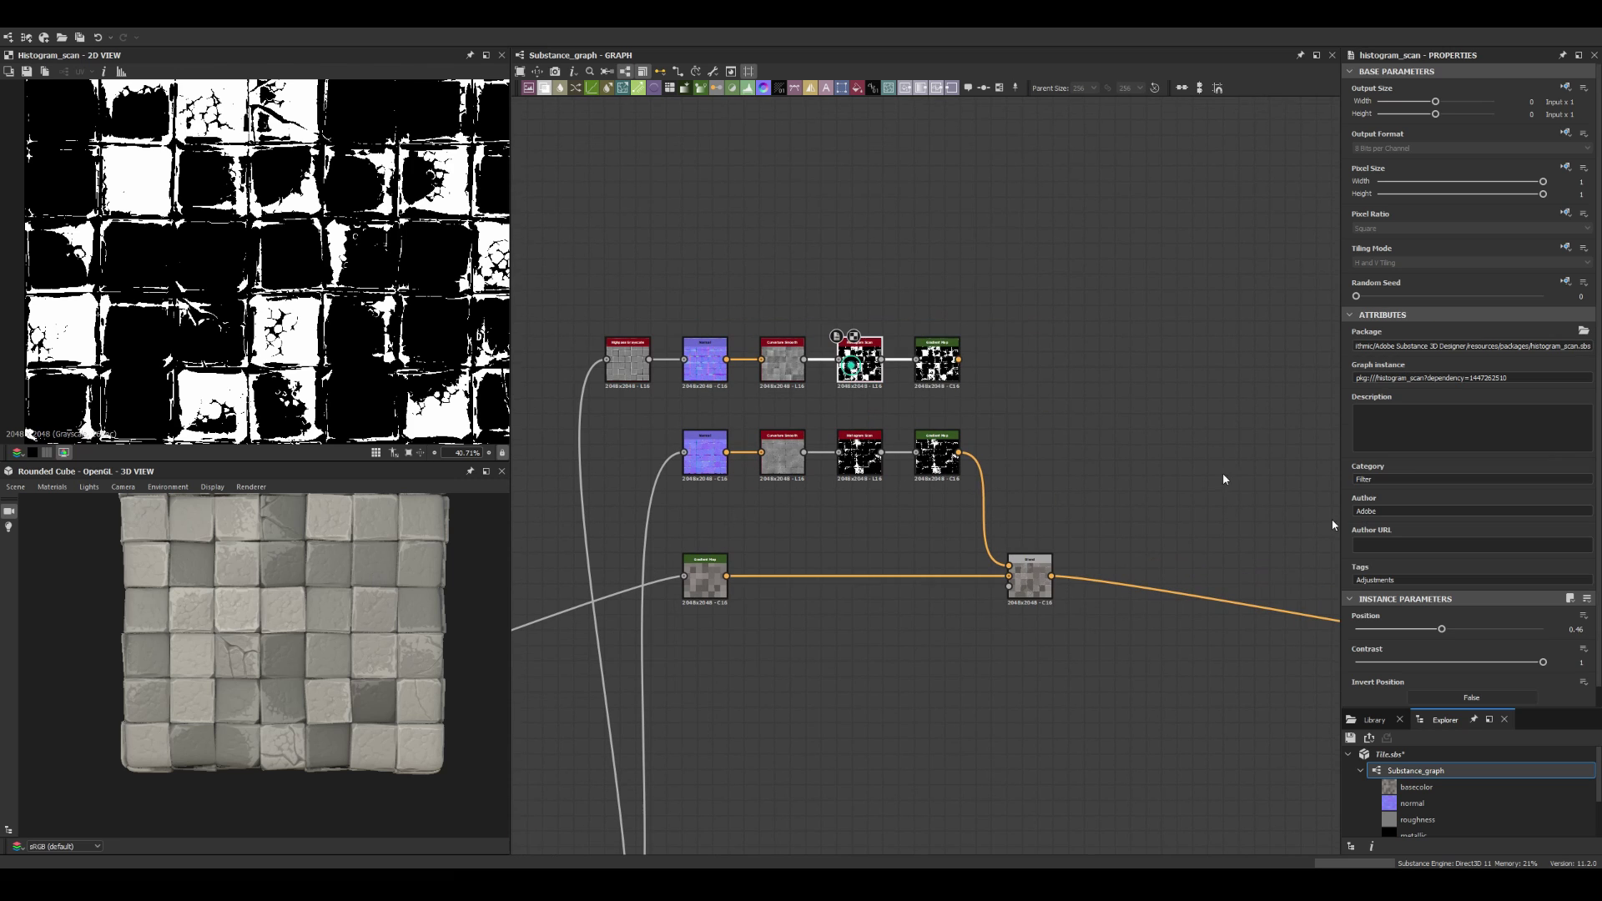
left_click_drag(1444, 629, 1457, 632)
Step: Add Invert Grayscale and a new Blend set to Subtract at faint opacity on the albedo
left_click_drag(1052, 576, 1035, 484)
type("blend")
key("Return")
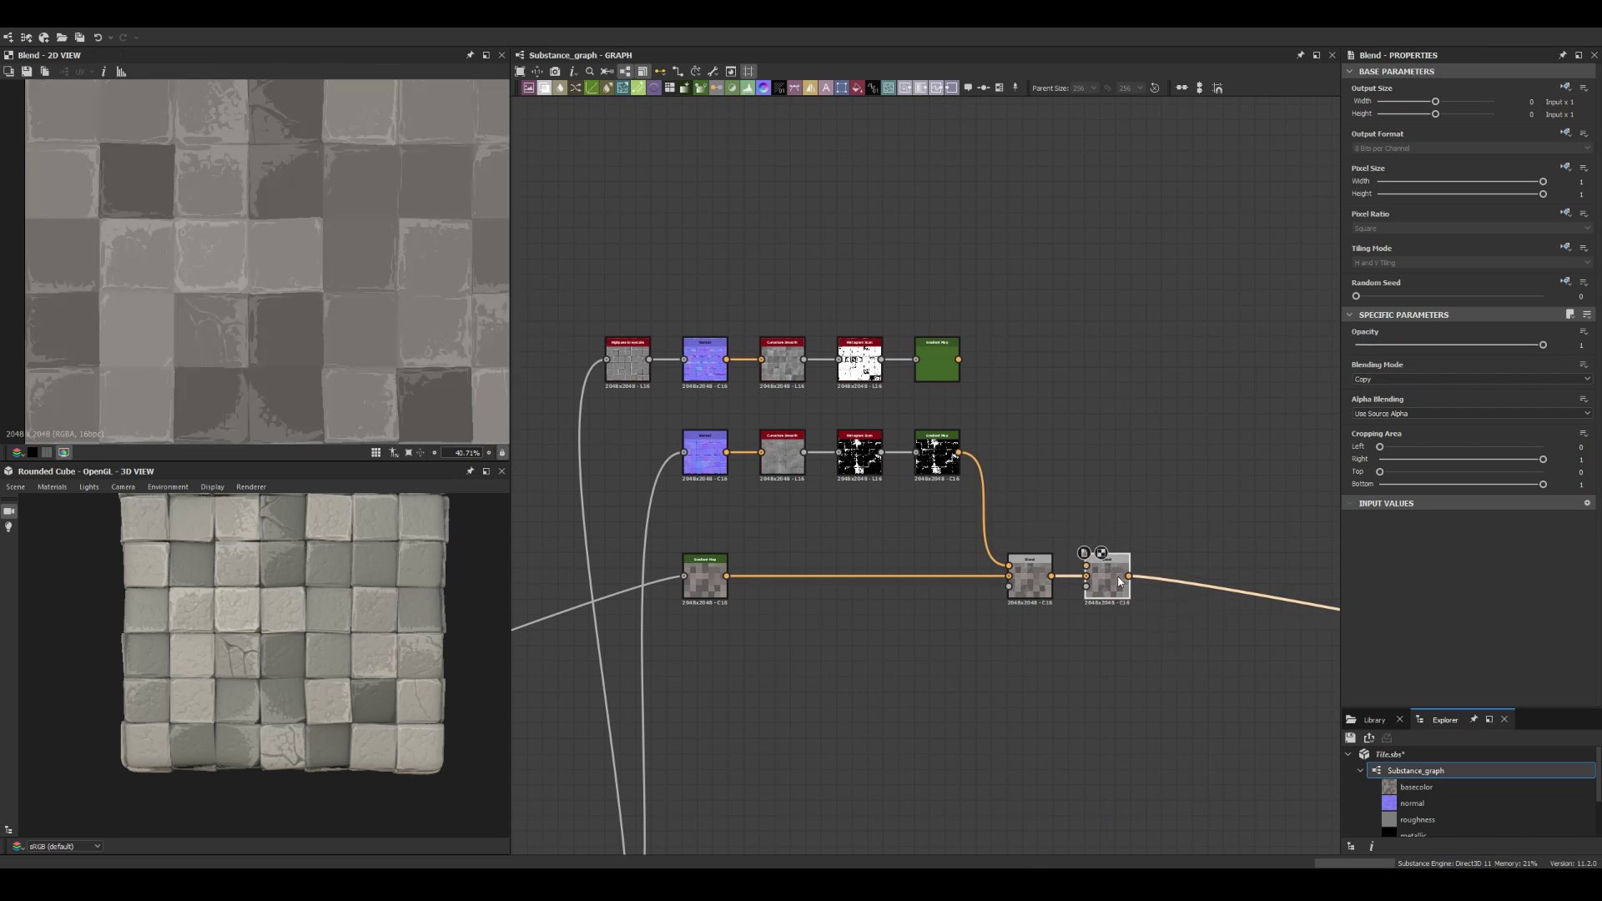
left_click(939, 360)
mouse_move(1087, 566)
left_mouse_down()
mouse_move(959, 359)
mouse_move(1020, 361)
left_mouse_up()
type("invert")
left_click(1107, 576)
left_click(1469, 378)
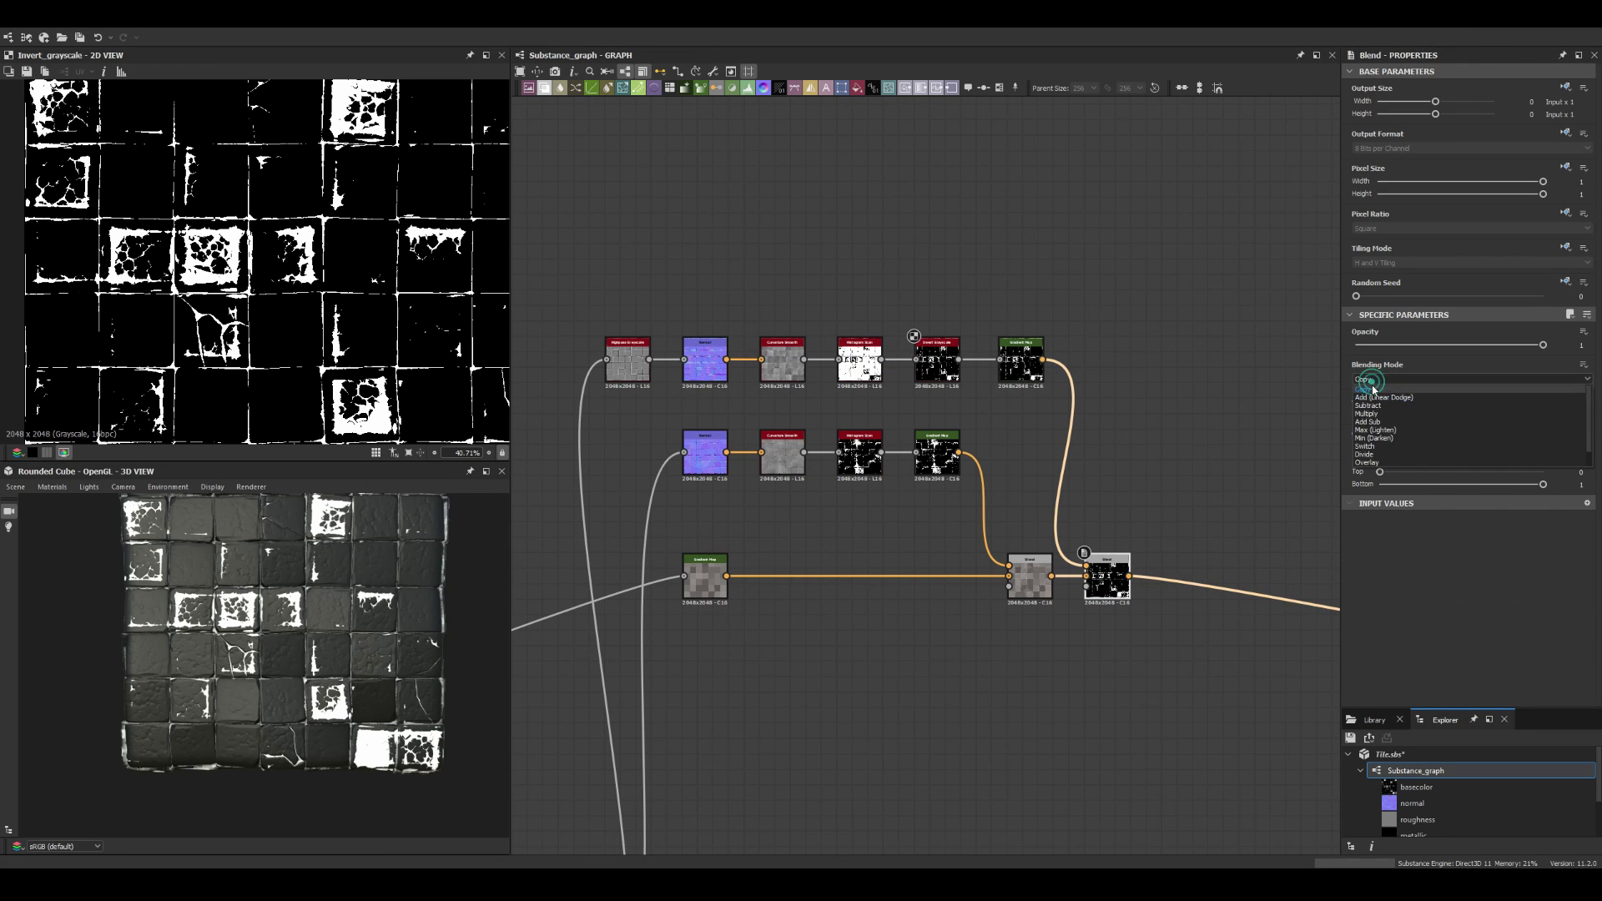
left_click(1419, 434)
left_click_drag(1544, 344, 1375, 346)
scroll(209, 555, "up", 5)
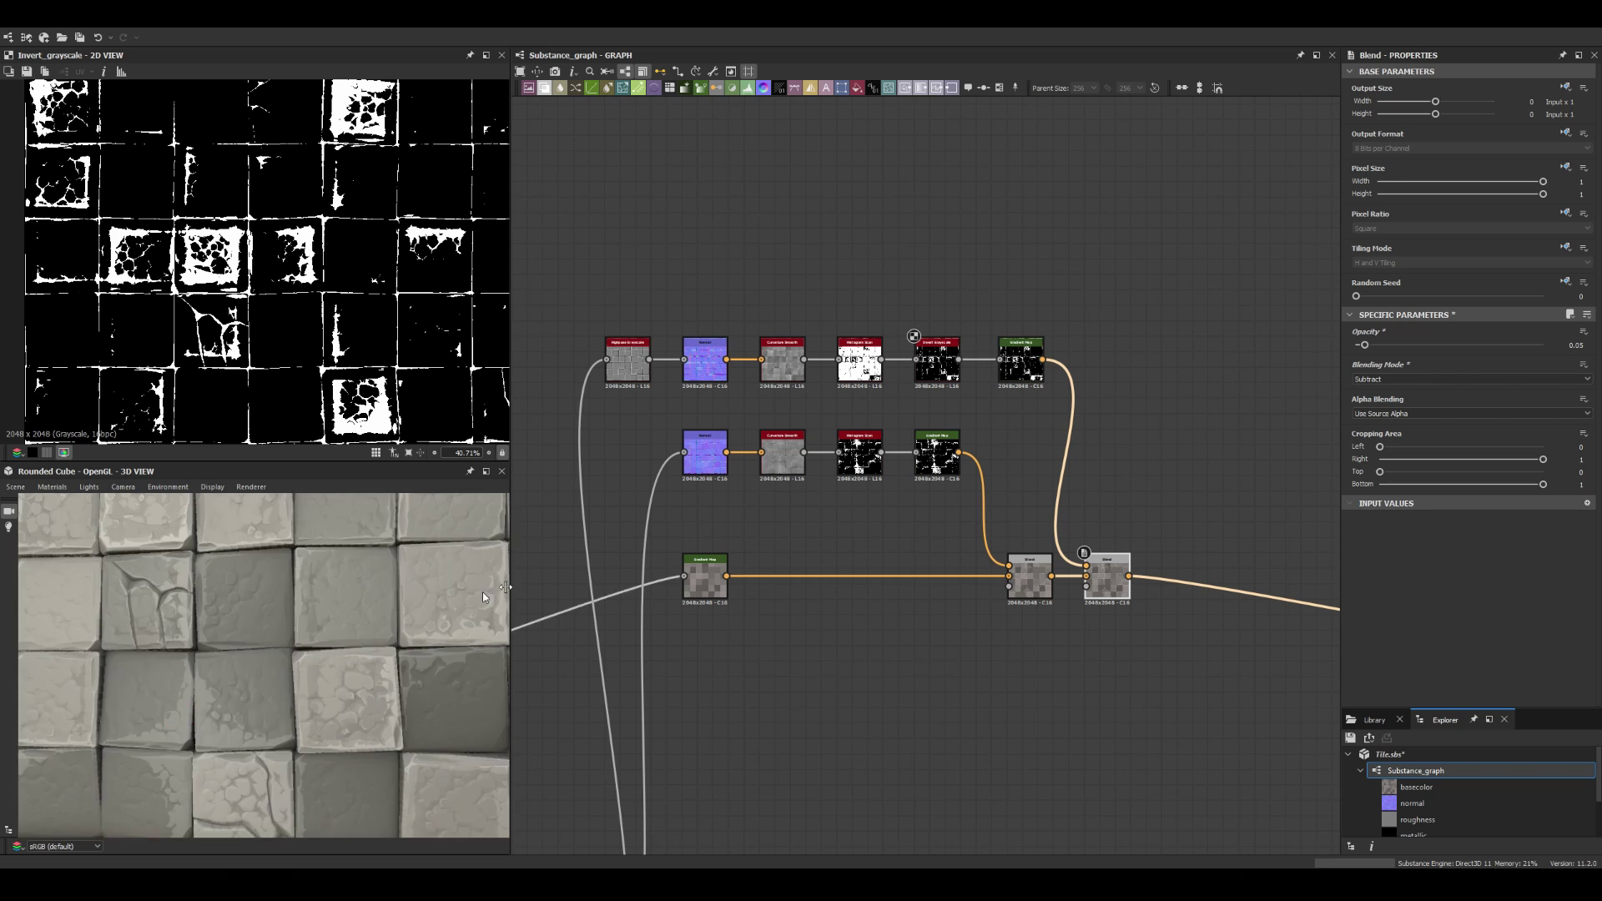
scroll(209, 551, "down", 5)
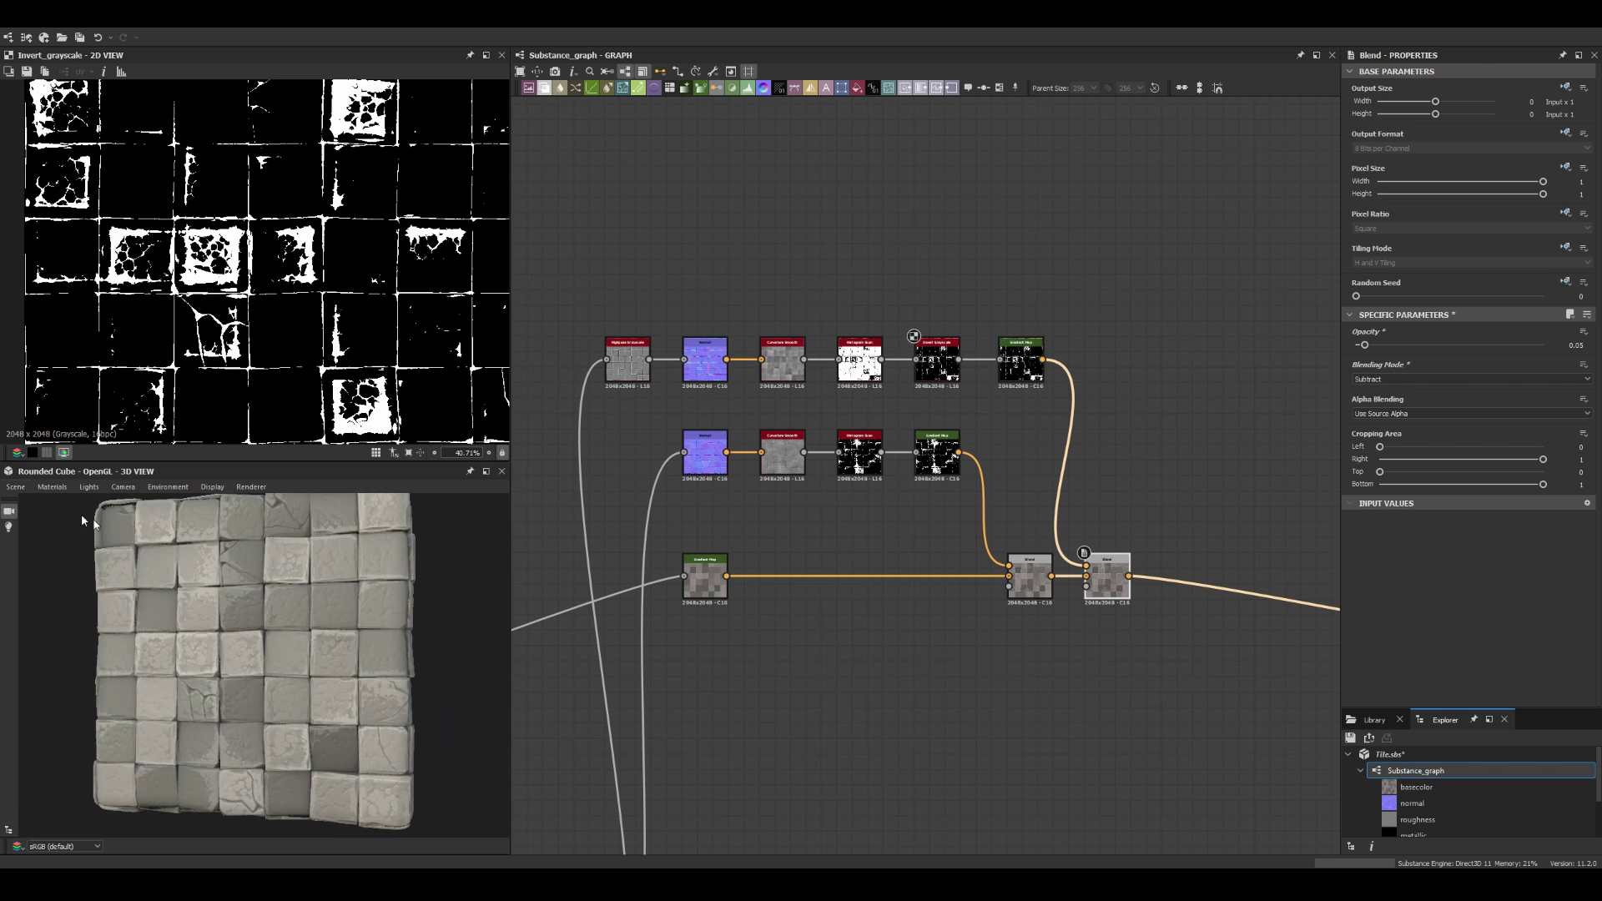
Step: Preview on a Rounded Cylinder and settle the Subtract opacity at 0.04
left_click(15, 487)
left_click(59, 568)
scroll(225, 635, "up", 5)
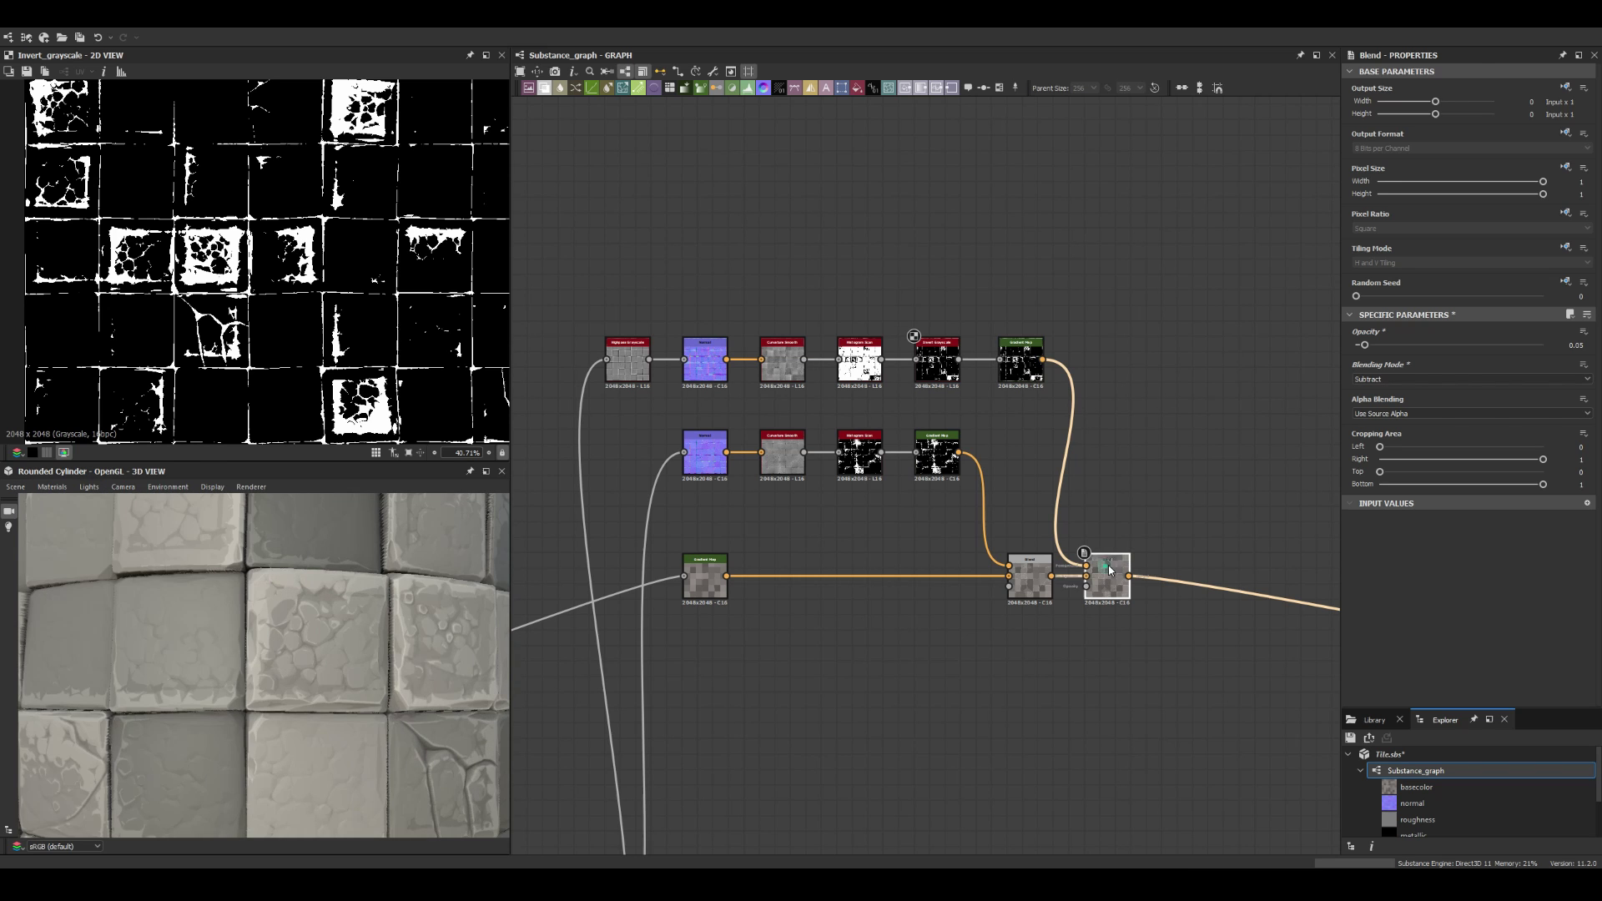
scroll(197, 664, "down", 3)
scroll(250, 709, "down", 2)
scroll(100, 659, "up", 5)
left_click(1375, 346)
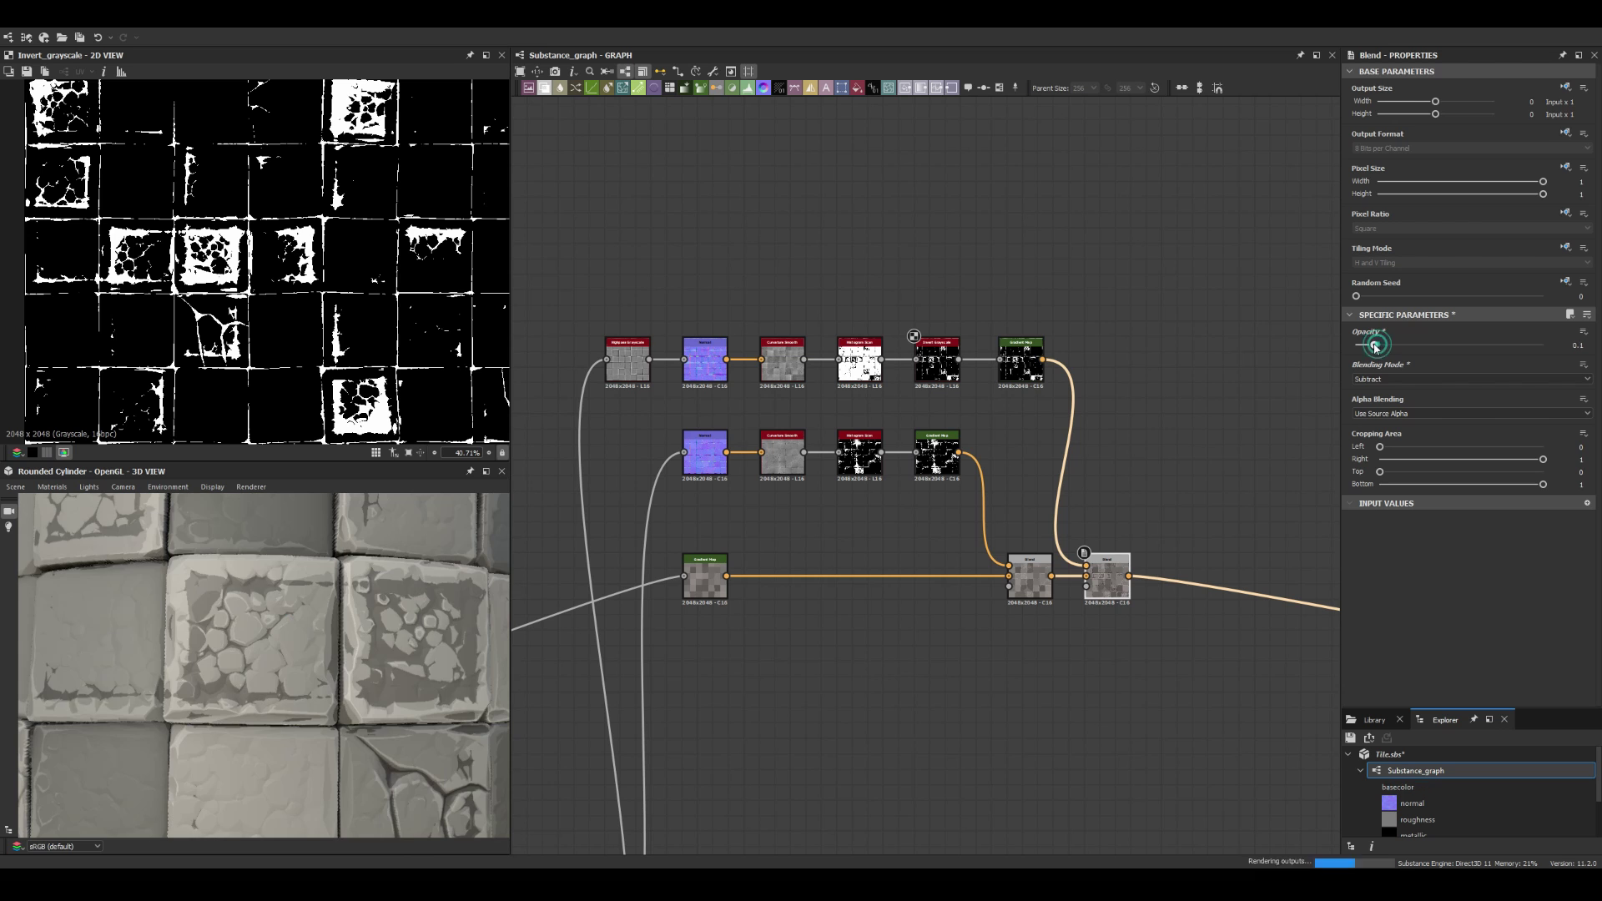
scroll(297, 609, "down", 3)
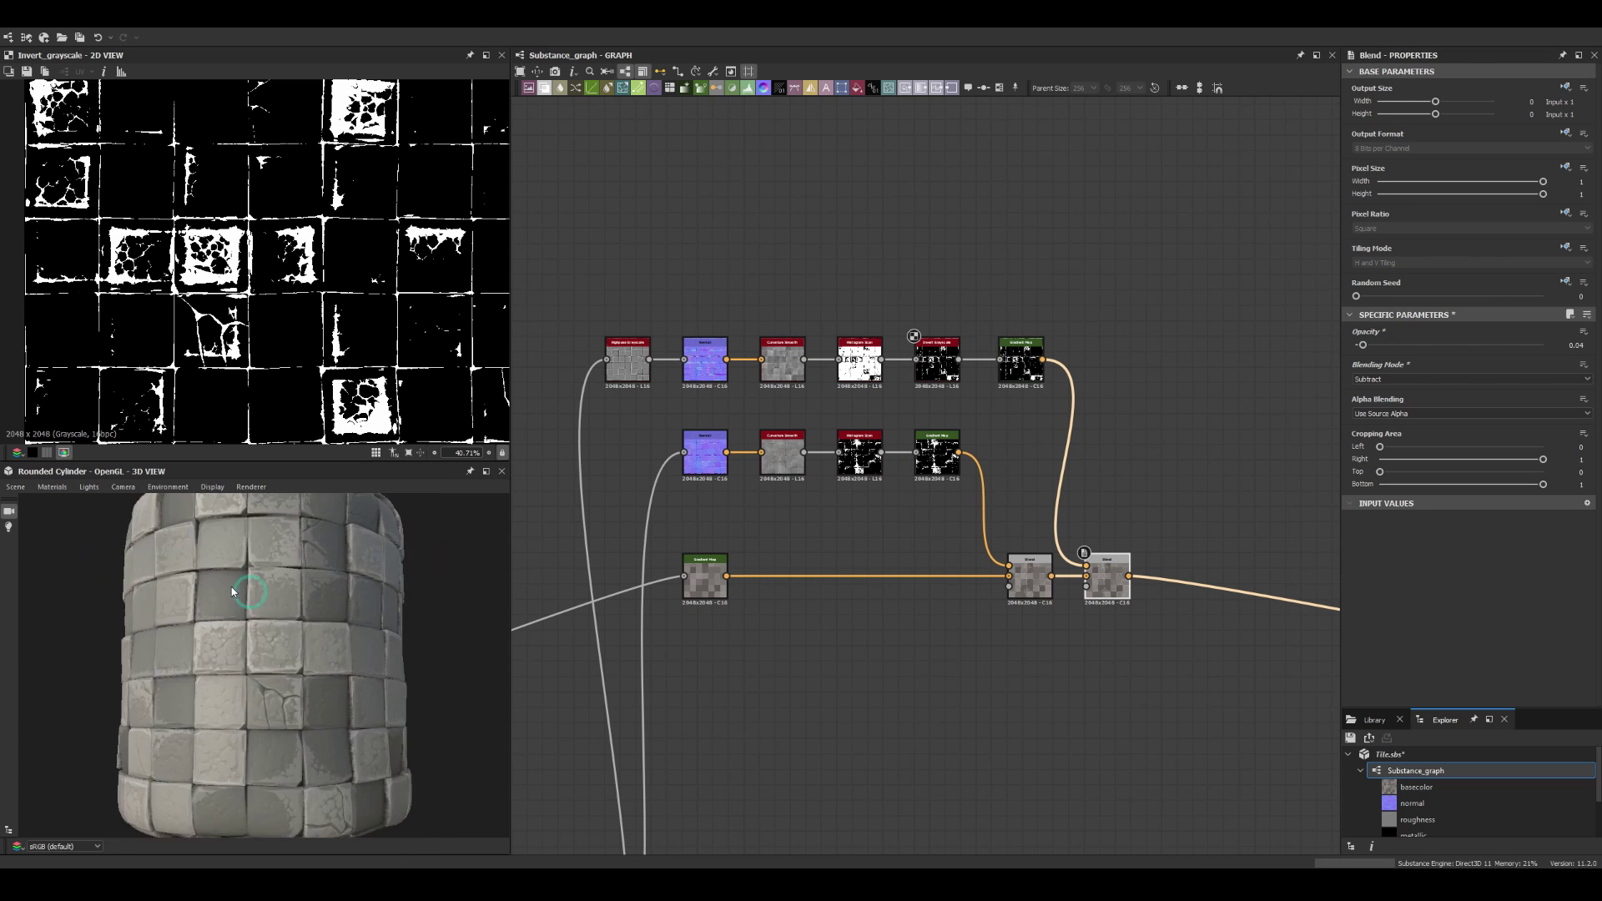
scroll(232, 588, "up", 2)
middle_click_drag(1119, 578, 1046, 511)
scroll(1046, 511, "down", 3)
scroll(289, 658, "down", 2)
Step: Link the pebbly noise output into a new Blend at the end of the albedo chain
scroll(307, 601, "up", 1)
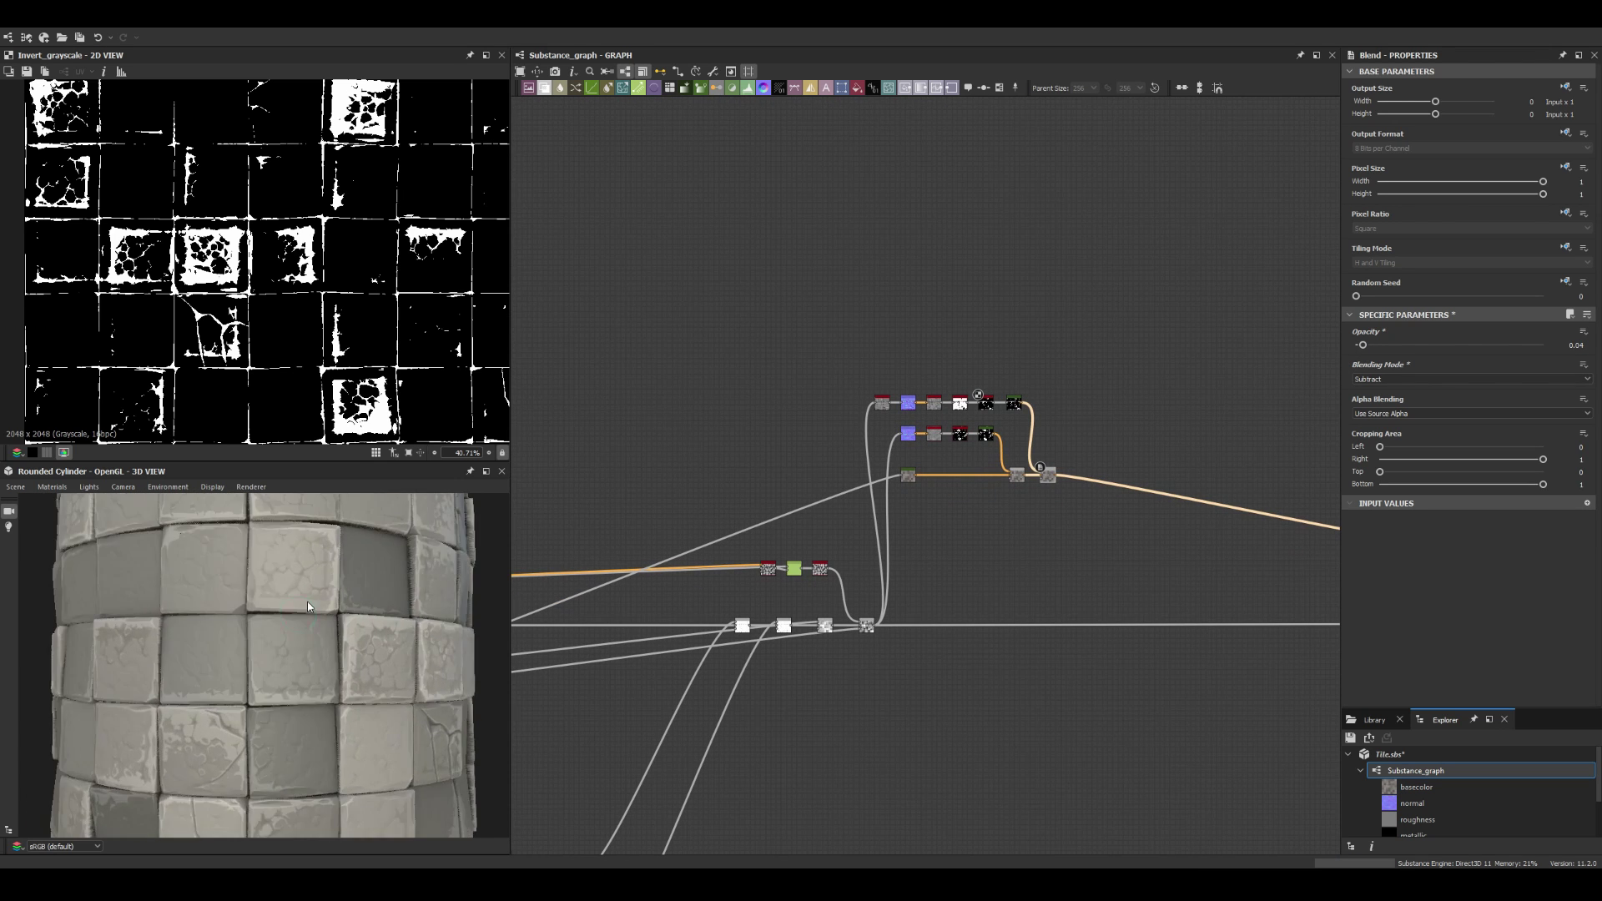
scroll(268, 599, "up", 3)
scroll(237, 589, "up", 2)
scroll(237, 591, "down", 3)
left_click_drag(242, 596, 303, 608)
scroll(870, 633, "up", 5)
scroll(876, 630, "down", 5)
middle_click_drag(918, 584, 918, 334)
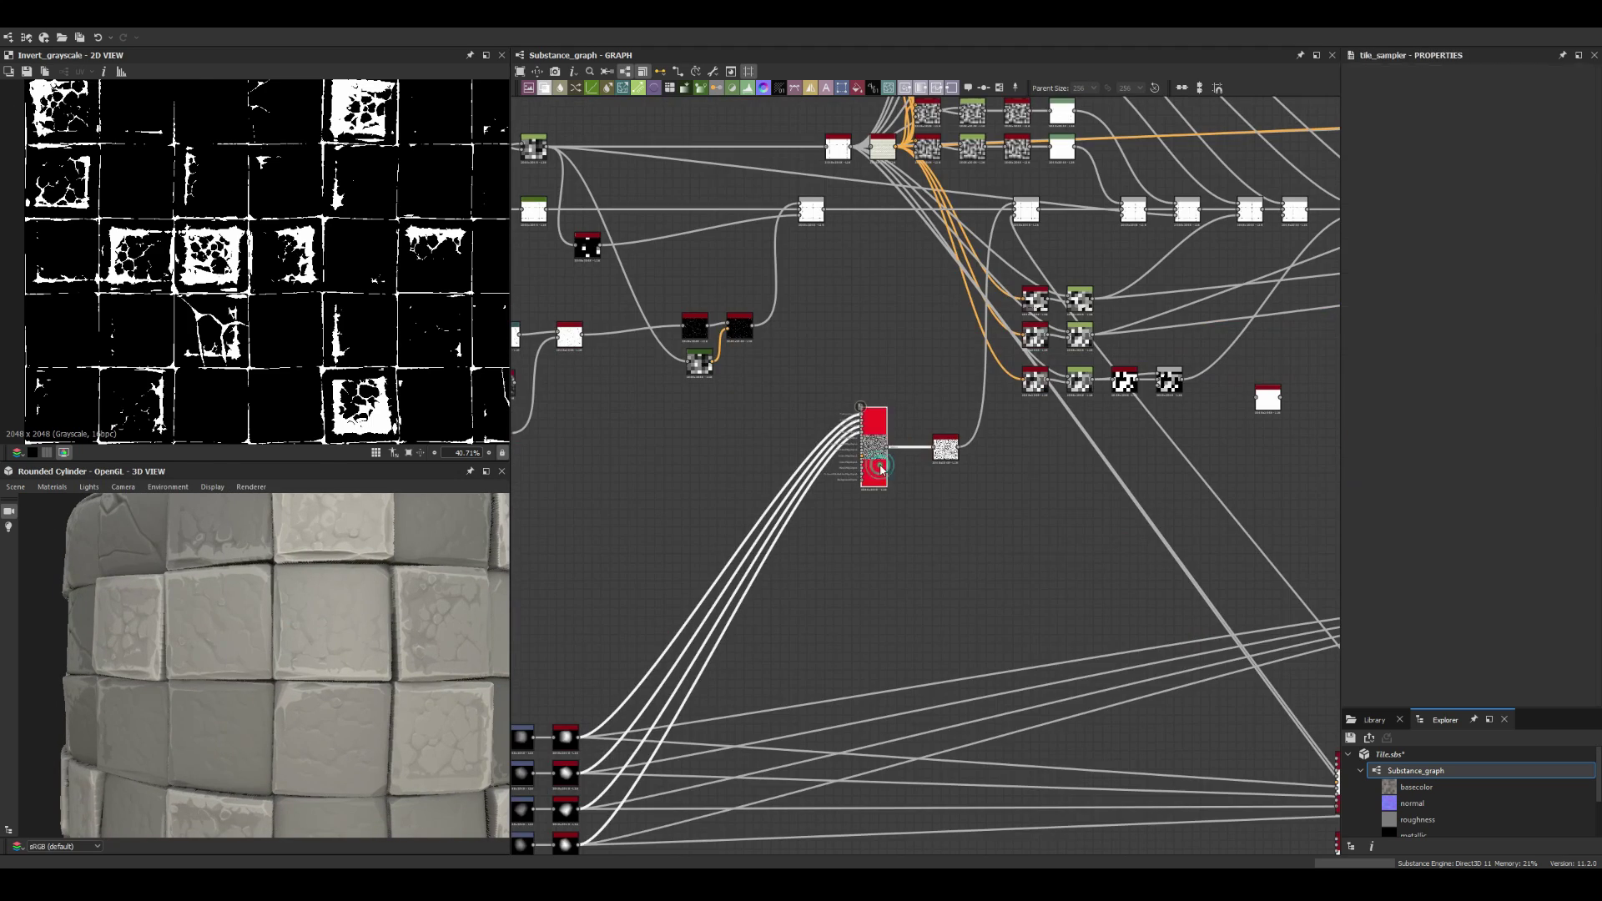
scroll(934, 434, "up", 5)
left_click_drag(933, 424, 1023, 714)
scroll(1058, 726, "down", 5)
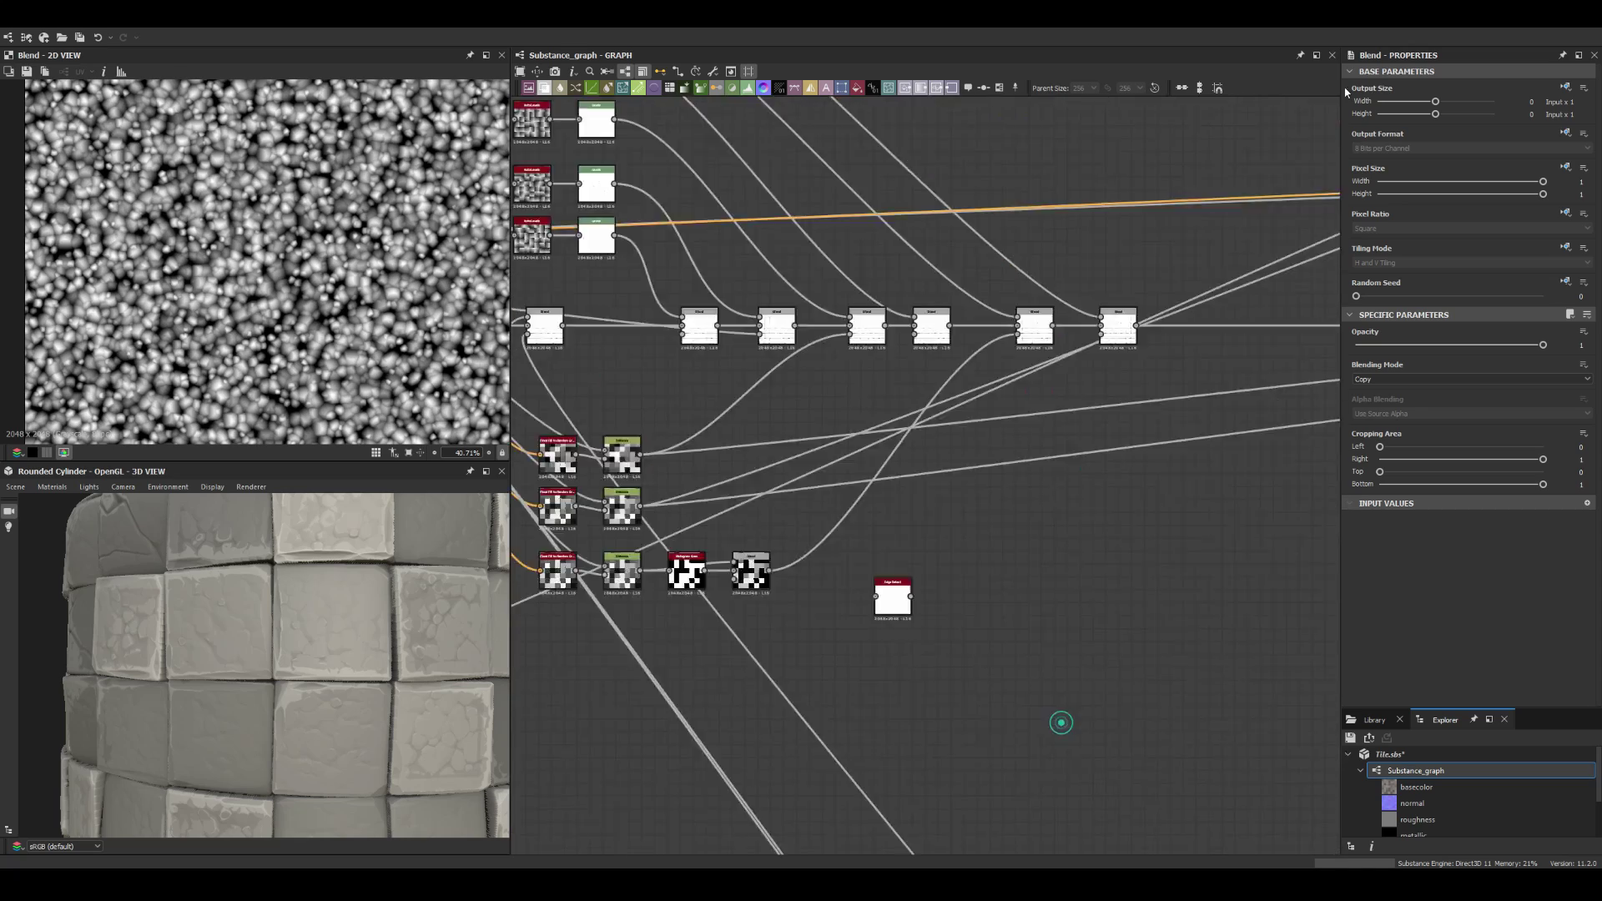
middle_click_drag(751, 418, 925, 625)
scroll(925, 625, "up", 4)
middle_click_drag(960, 501, 1091, 726)
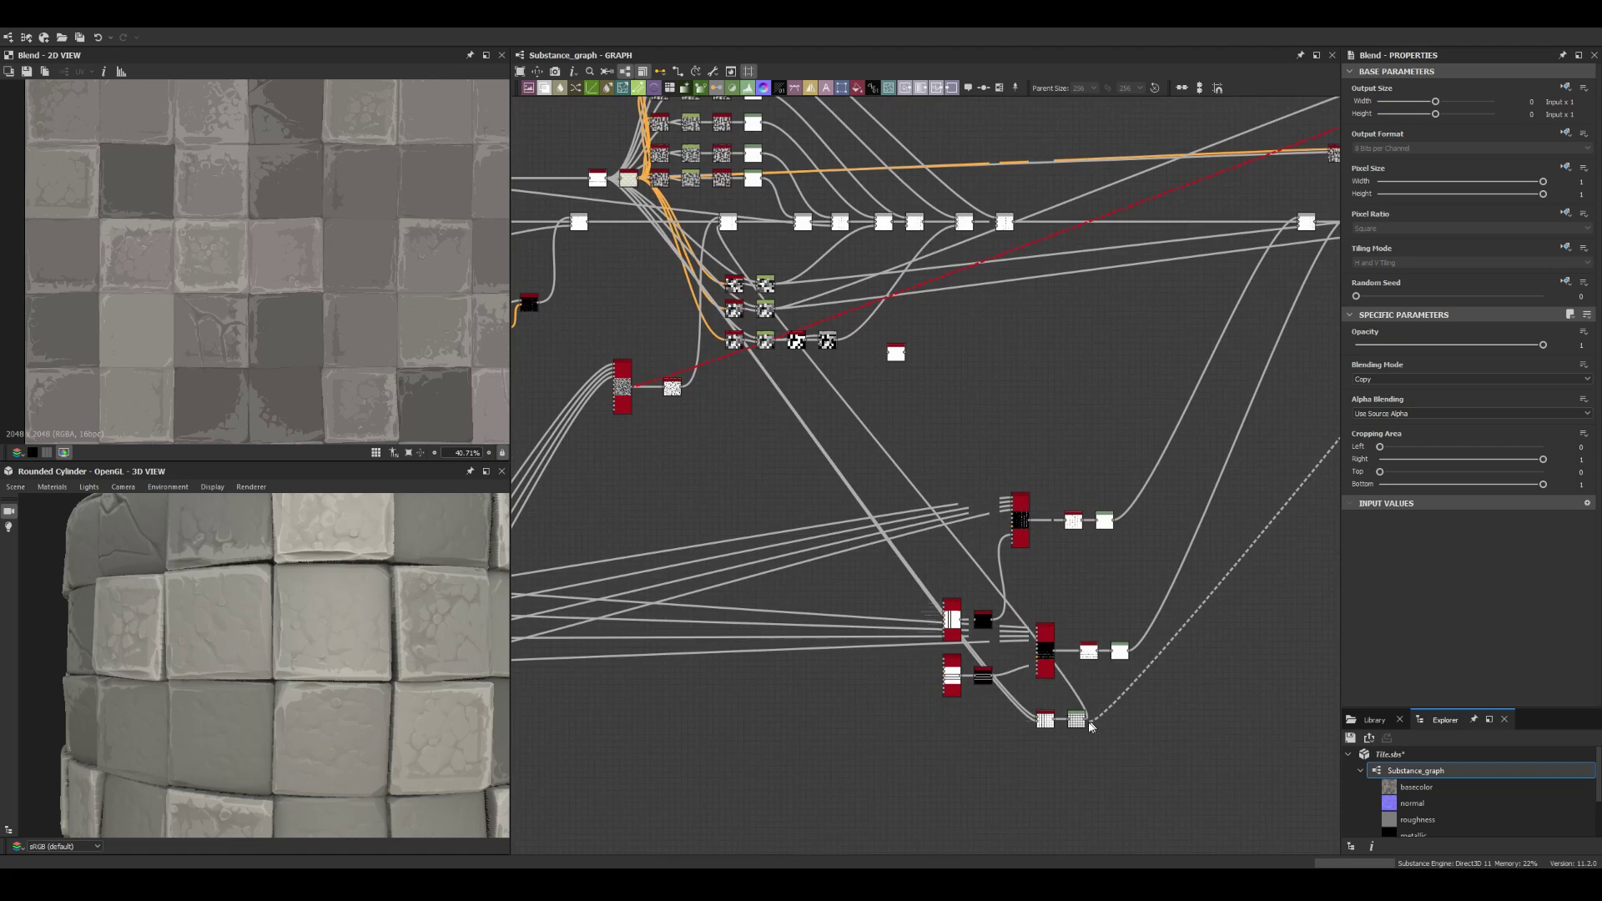
scroll(645, 272, "down", 4)
middle_click_drag(751, 417, 1002, 251)
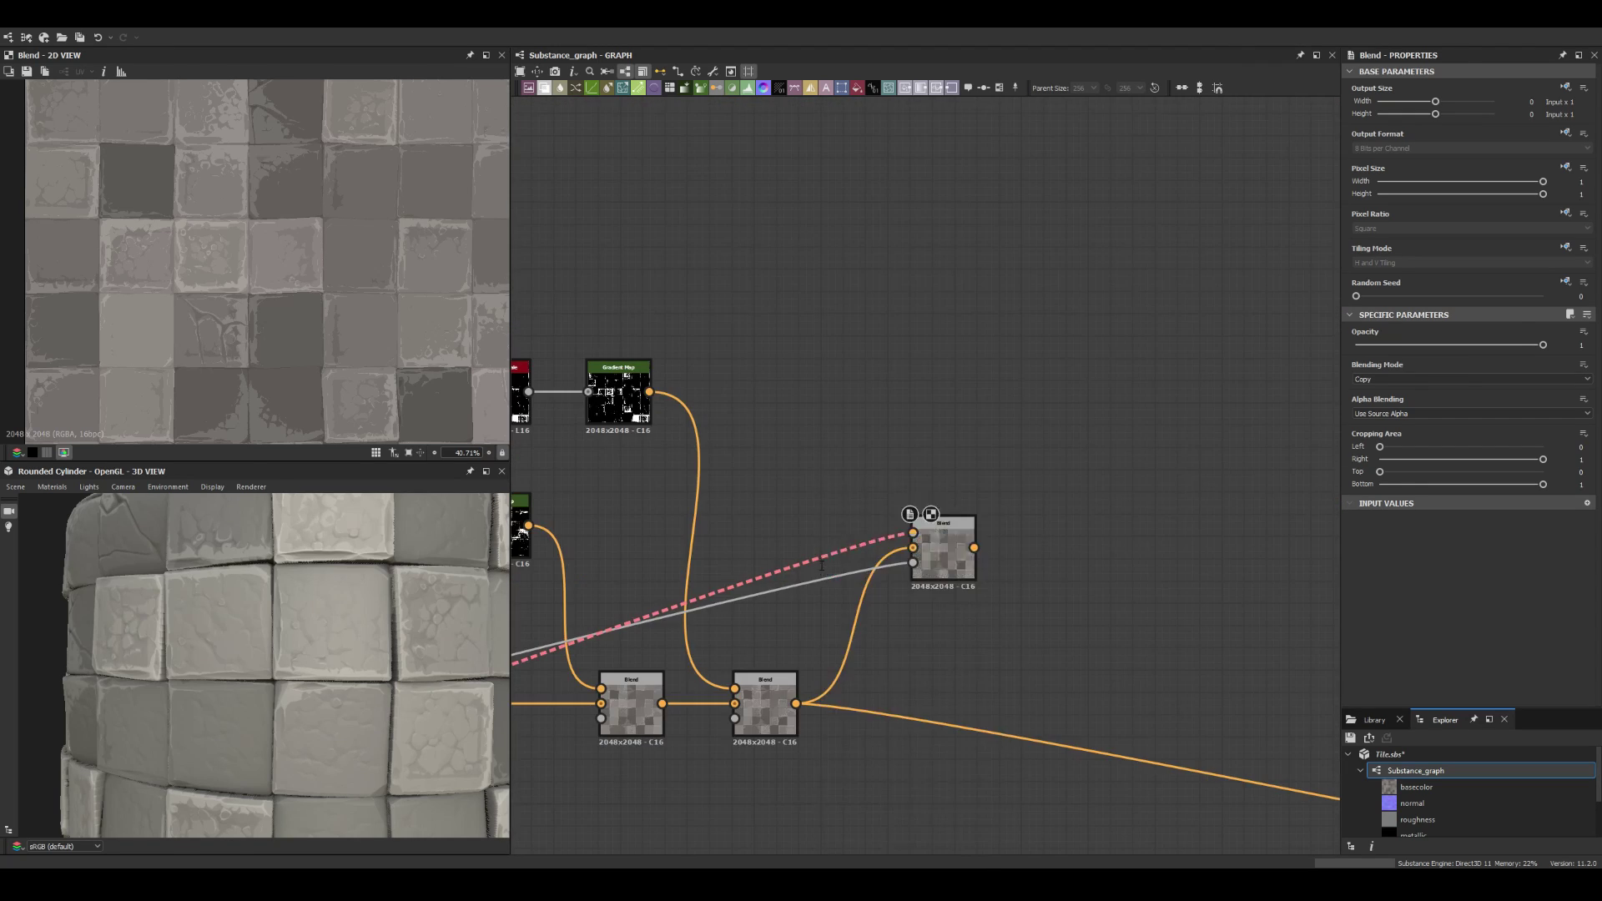
Step: Select the new noise Blend (Add Sub, 0.01 opacity) and check it on the cylinder
left_click(1021, 231)
scroll(1025, 242, "up", 4)
left_click(1108, 307)
scroll(1324, 380, "up", 4)
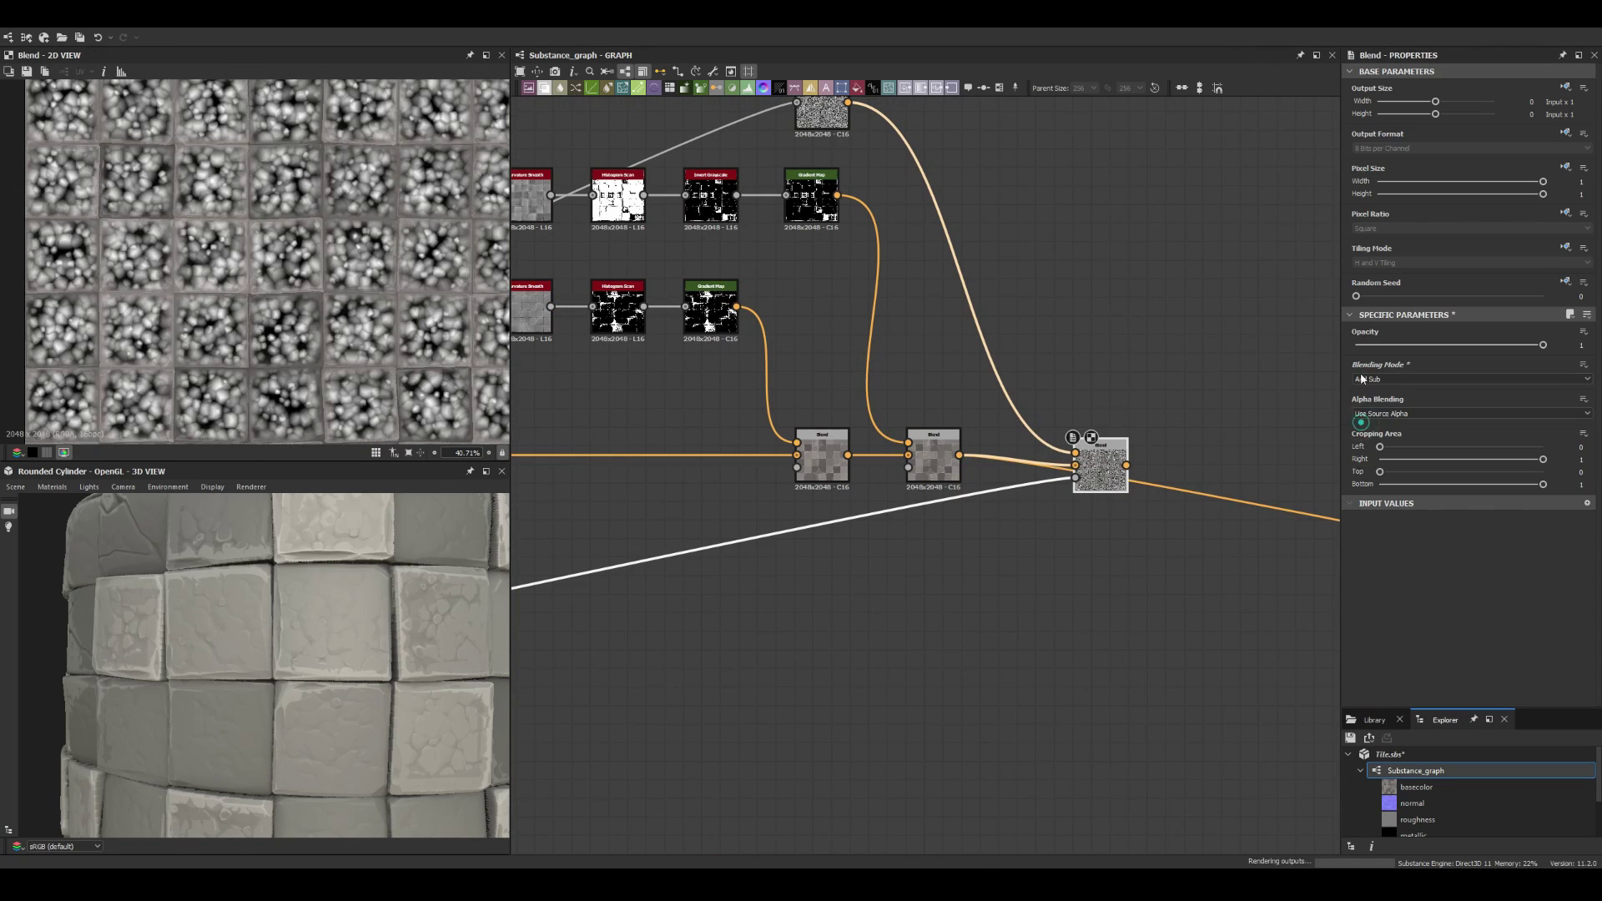
mouse_move(281, 649)
left_mouse_down()
mouse_move(351, 651)
mouse_move(338, 657)
left_mouse_up()
scroll(862, 371, "down", 3)
scroll(918, 417, "down", 3)
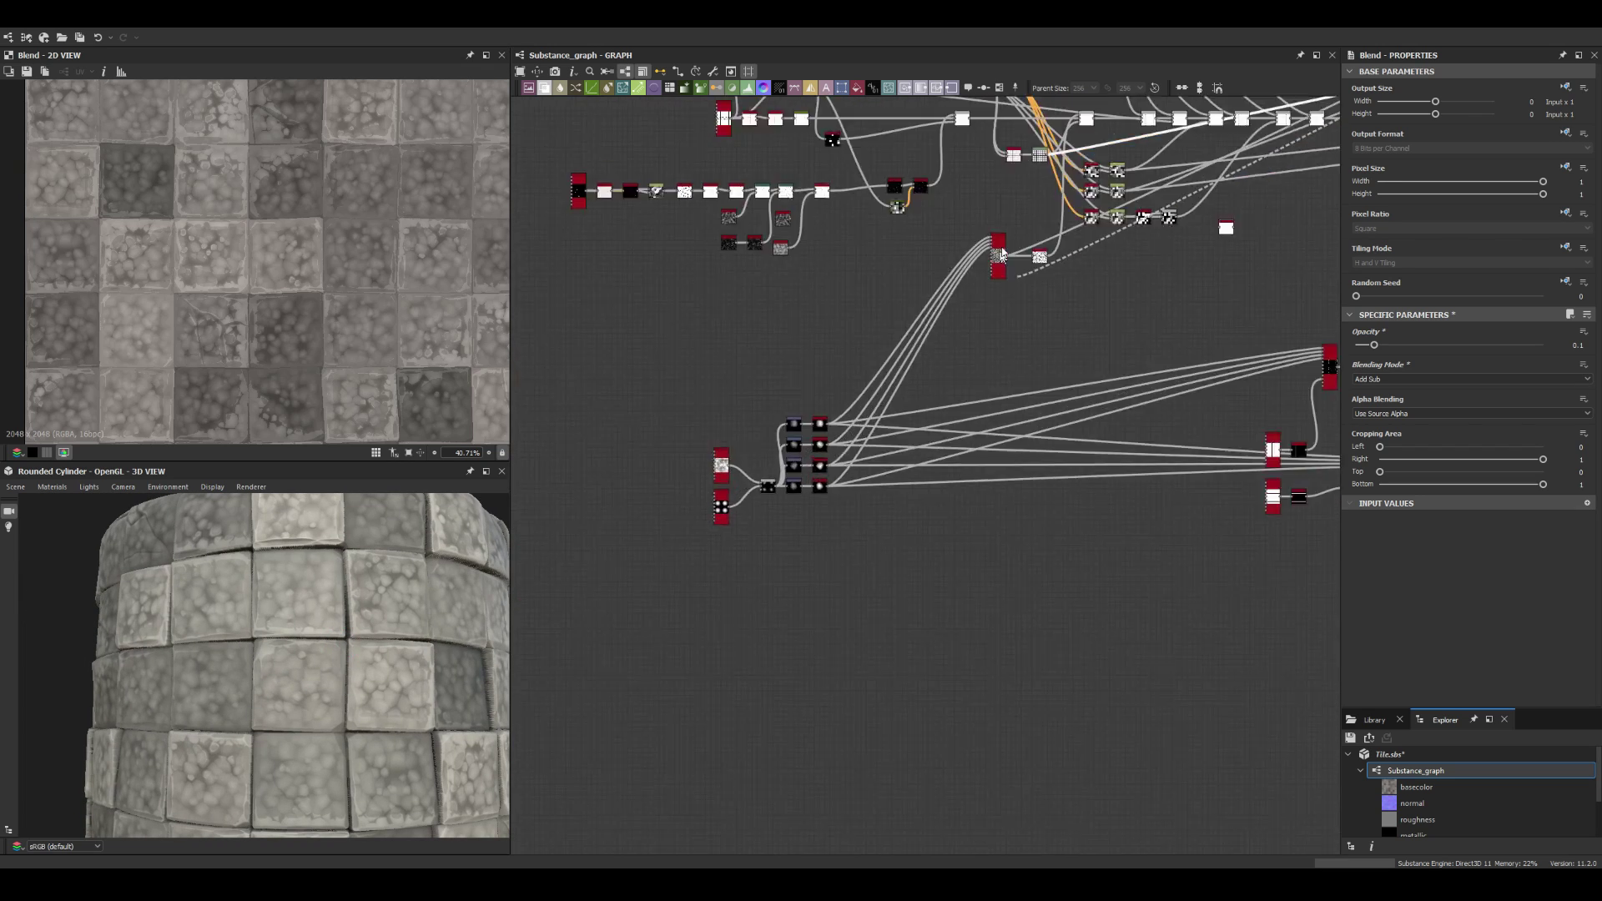
scroll(918, 417, "up", 3)
Step: Delete the unneeded Gradient Map node
middle_click_drag(990, 461, 1015, 497)
scroll(1015, 497, "down", 3)
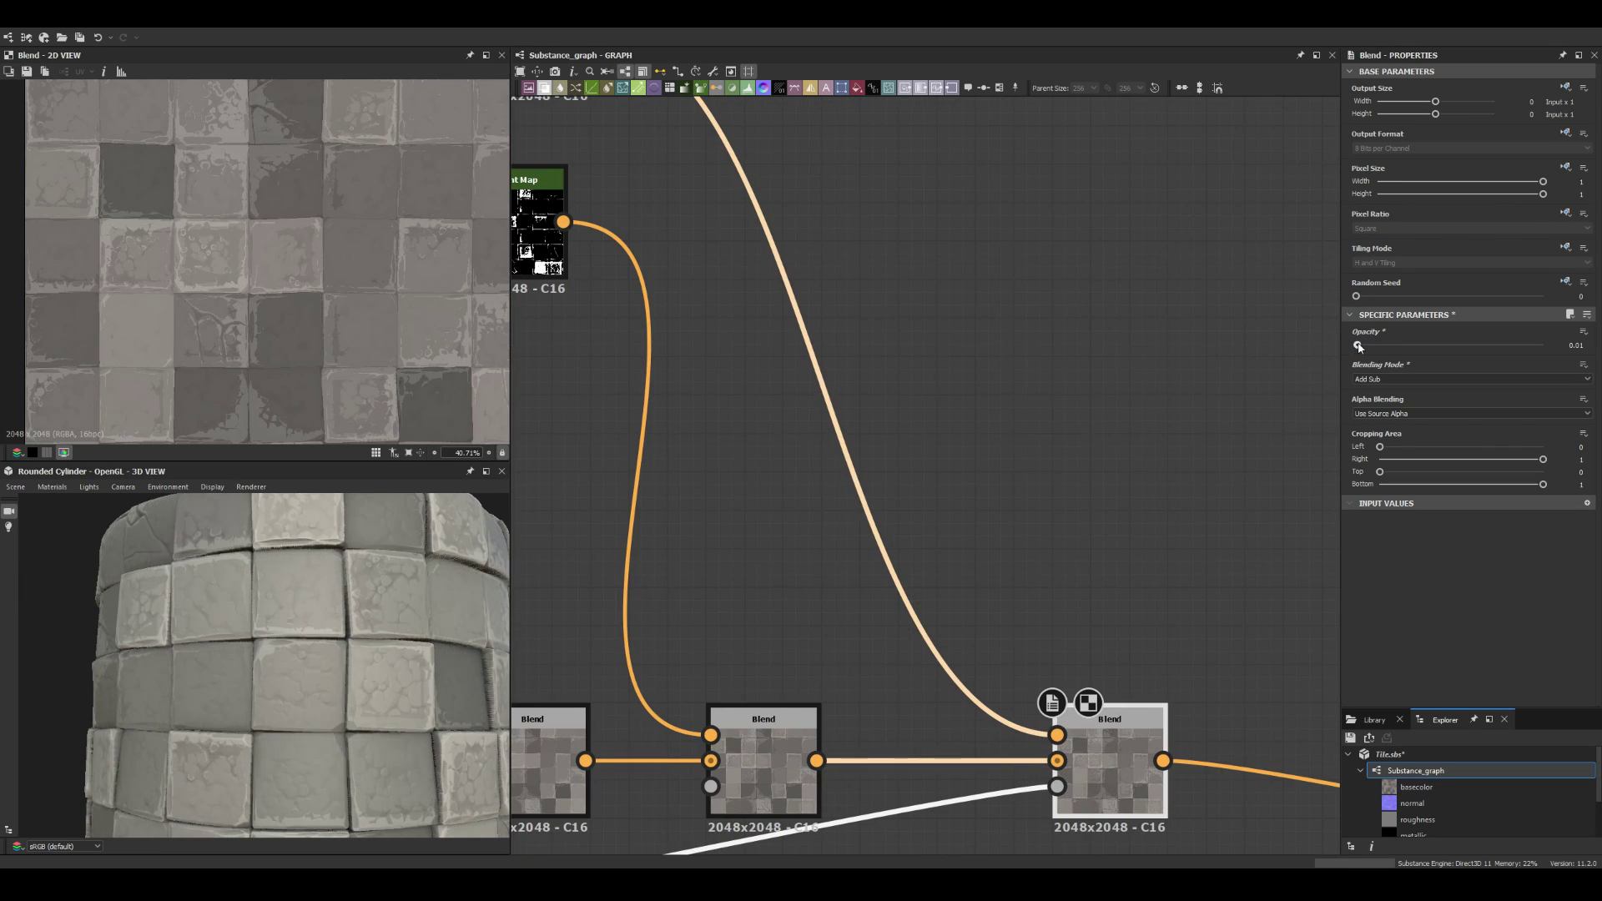
scroll(840, 385, "down", 2)
left_click(840, 386)
key("Delete")
scroll(839, 385, "down", 3)
Step: Add a Levels node via node search
key("space")
type("levels")
key("Return")
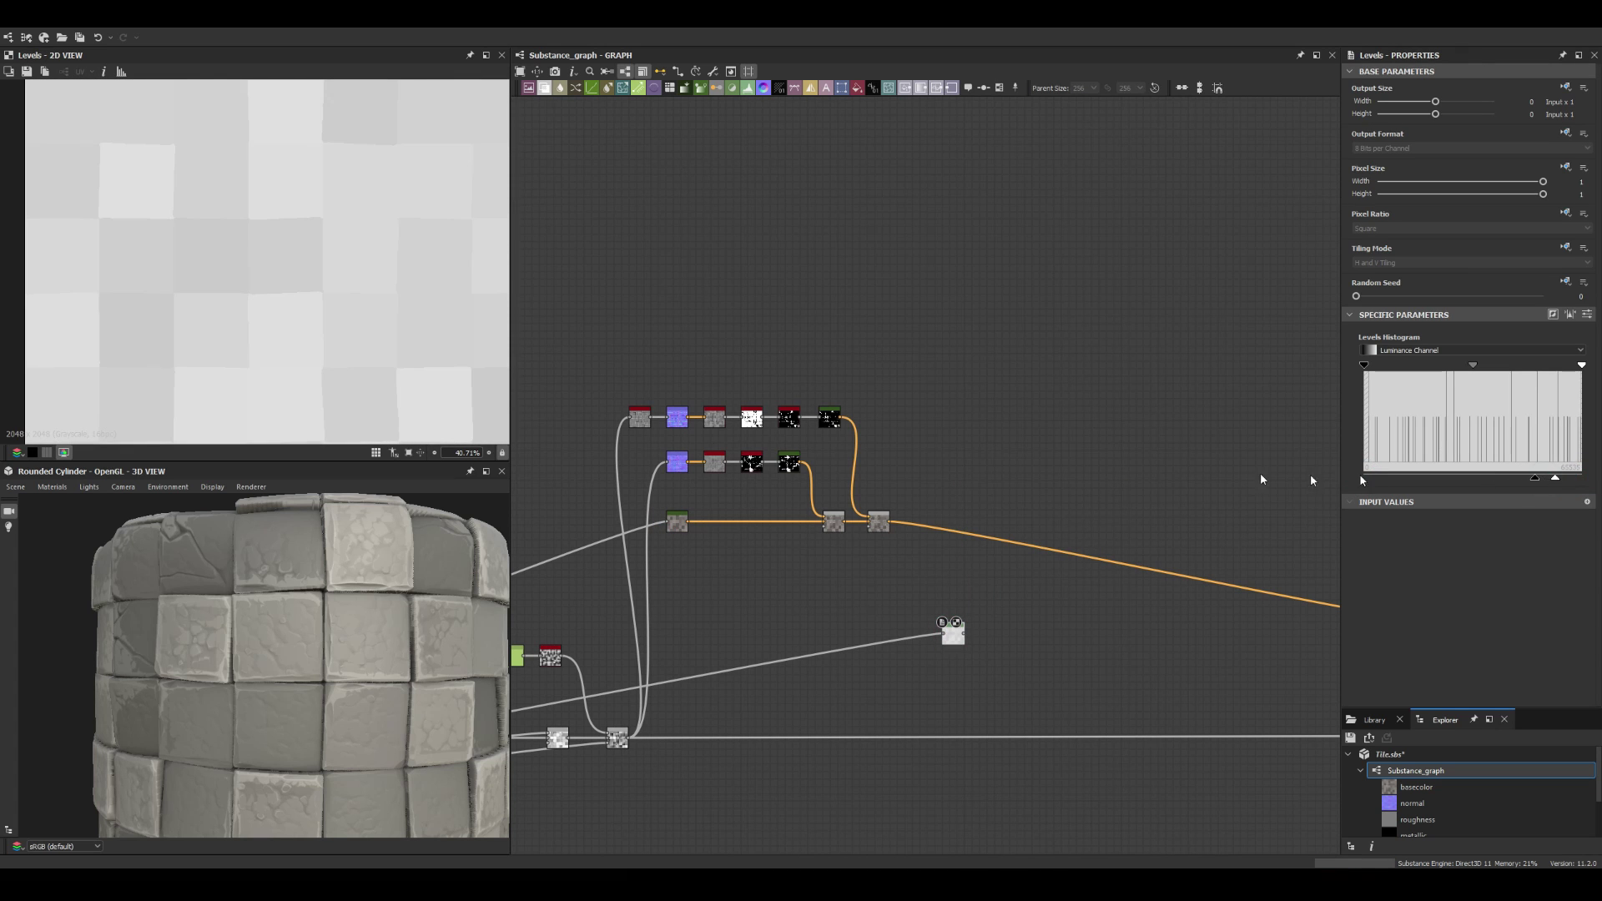
Step: Add a Blend after Levels adding the first tile mask in Add (Linear Dodge) mode at 0.08
key("space")
type("bl")
key("Return")
left_click(1468, 379)
left_click(1410, 400)
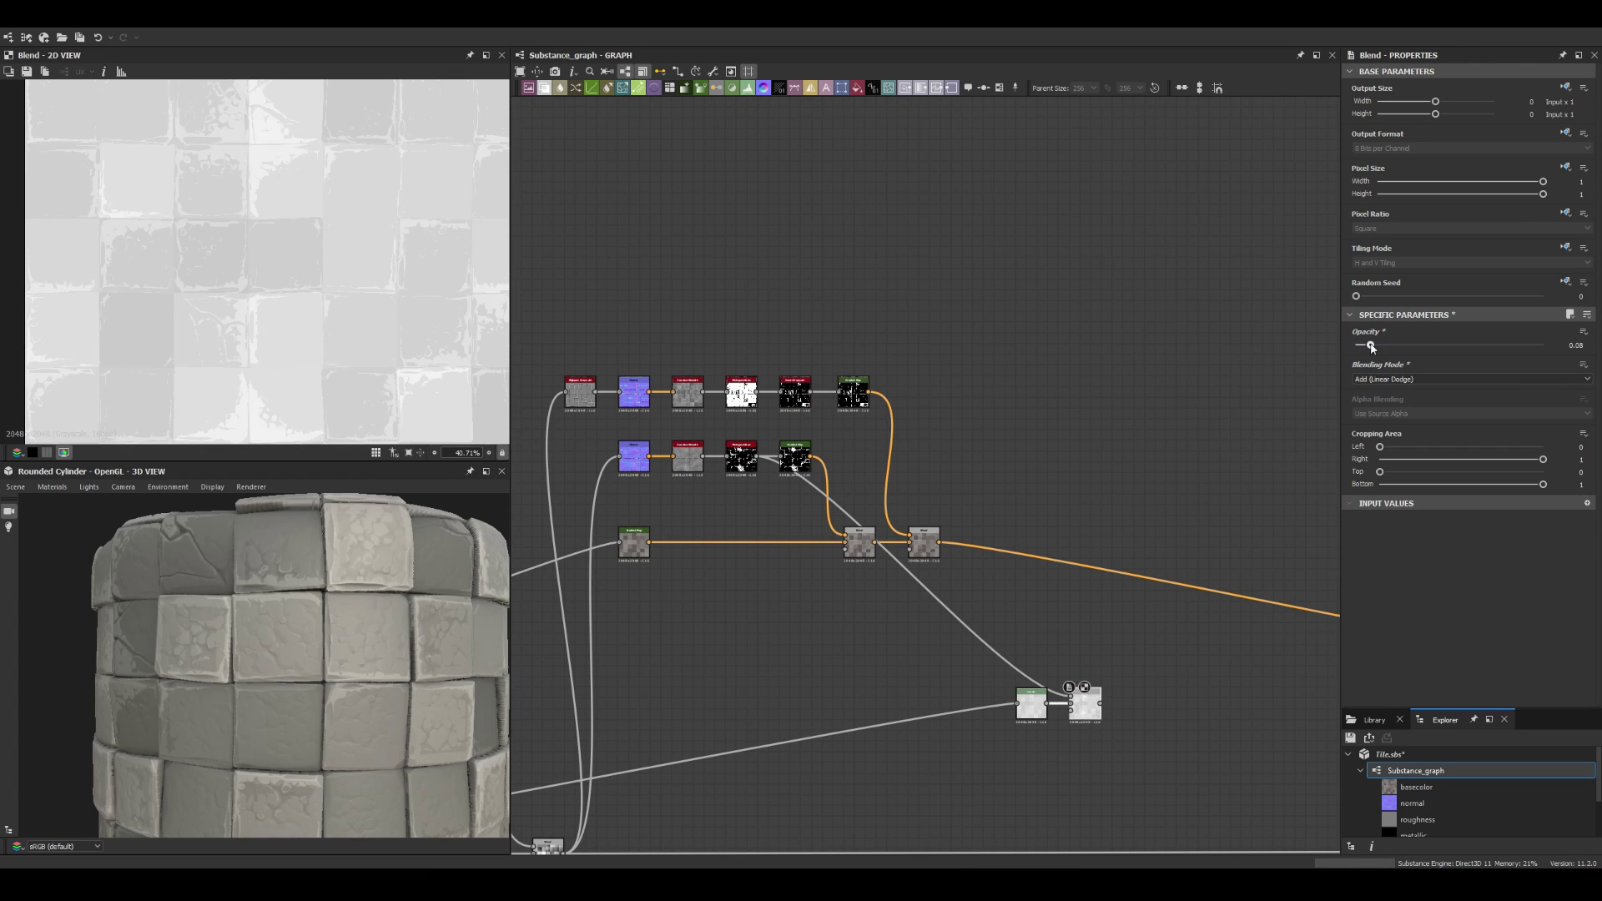
Step: Add a second Blend that subtracts the other tile mask at 0.03 opacity
key("space")
type("bl")
key("Return")
left_click(1370, 380)
left_click(1386, 416)
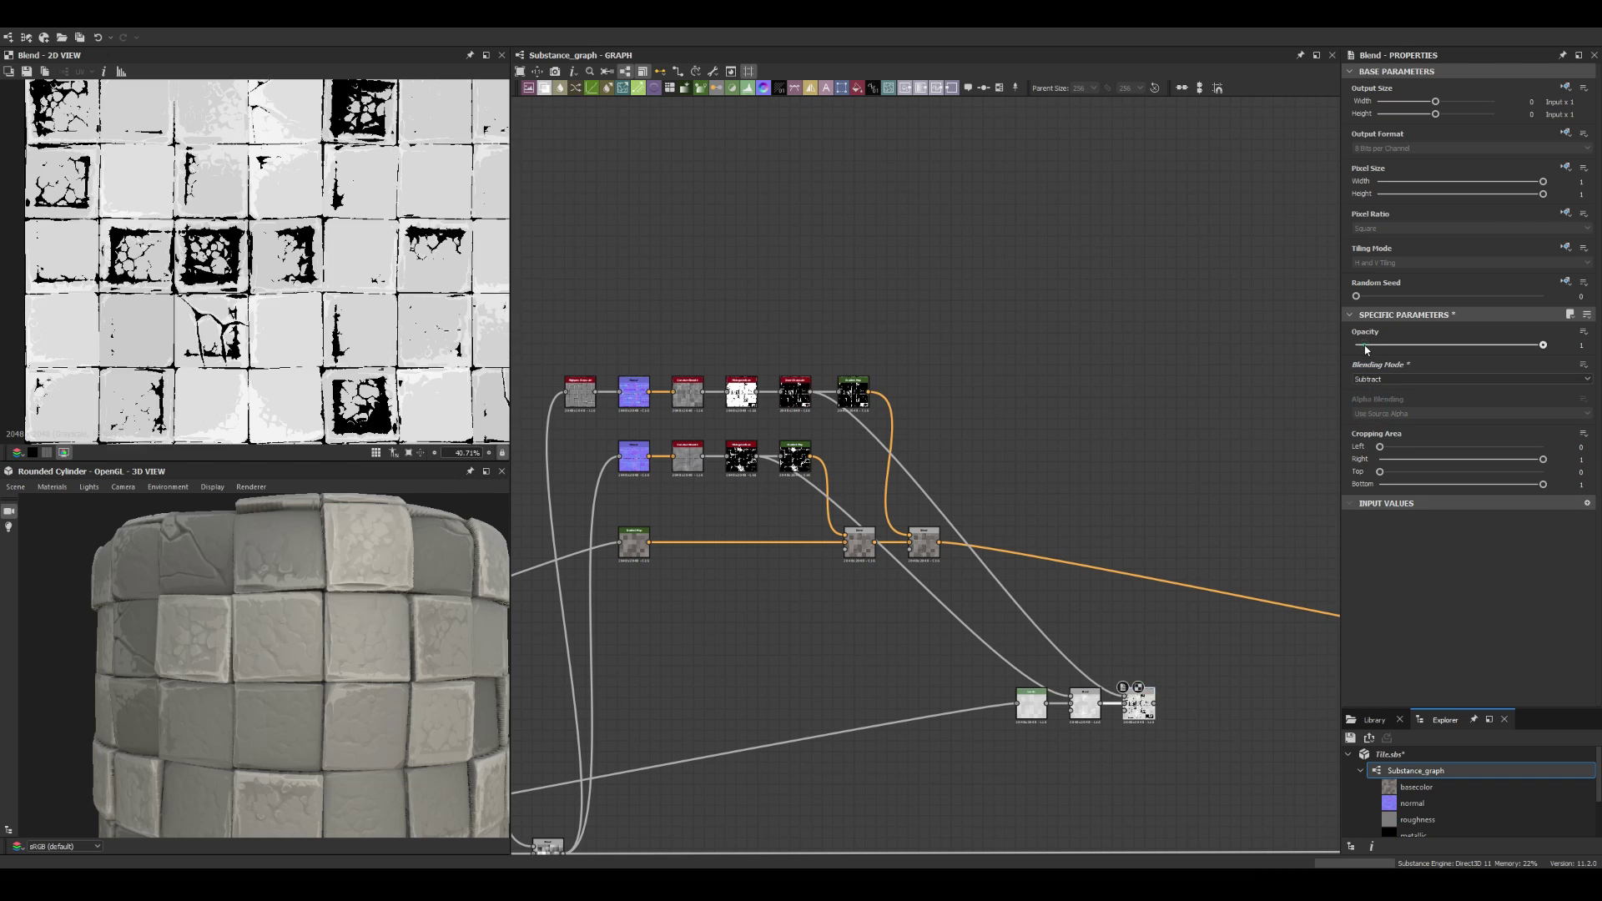
left_click_drag(1543, 345, 1361, 345)
scroll(1257, 694, "down", 3)
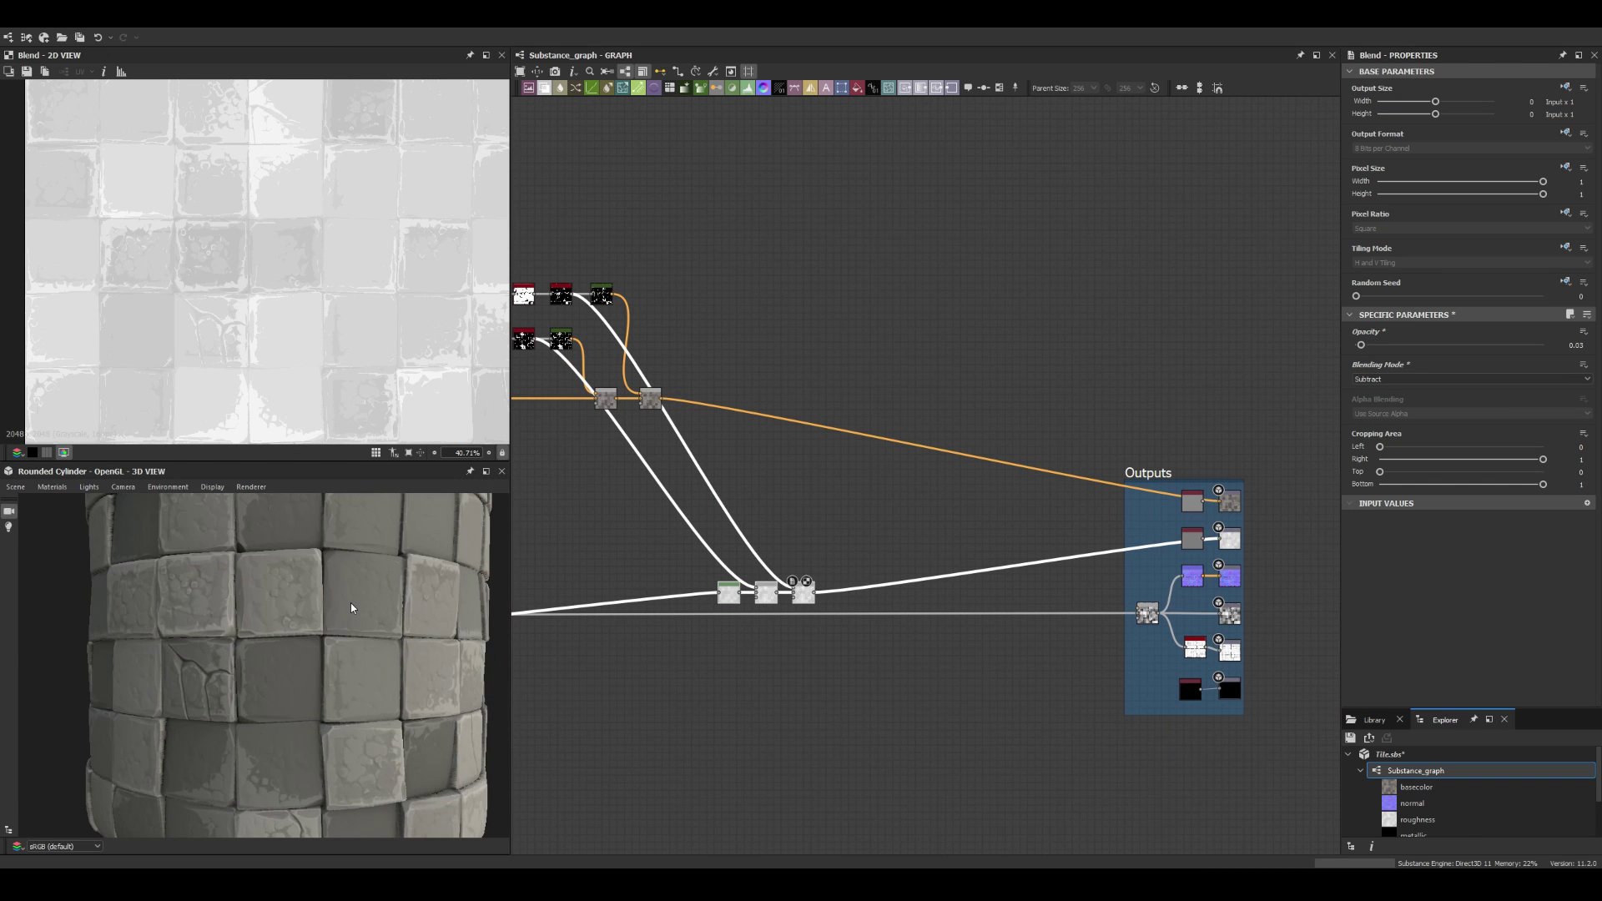
scroll(351, 602, "up", 5)
scroll(329, 607, "down", 3)
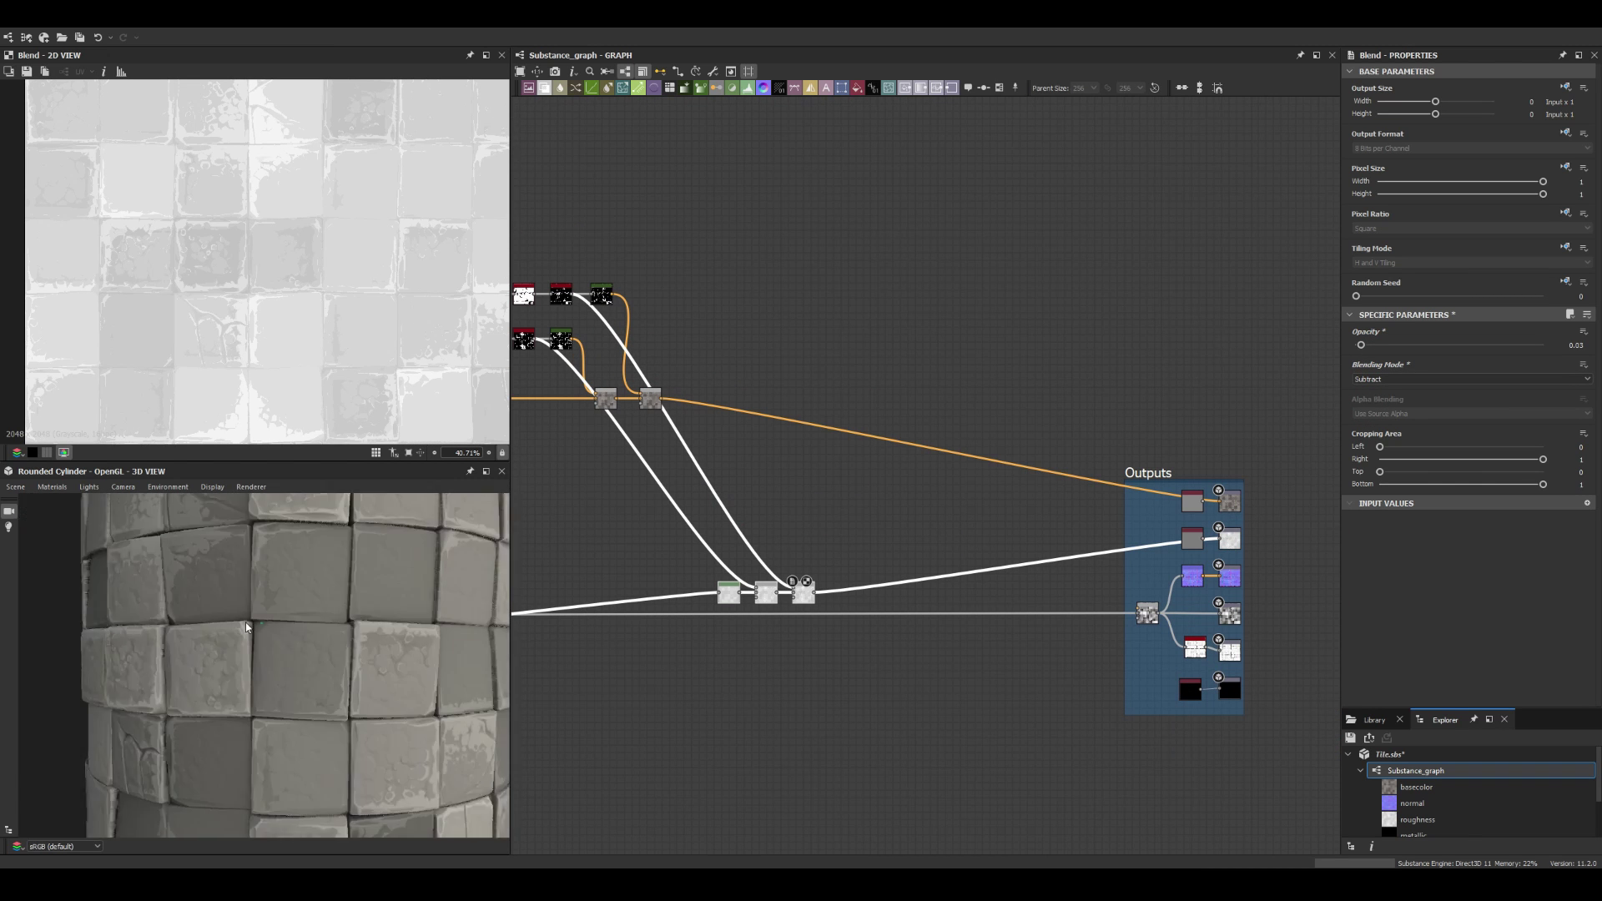
left_click_drag(330, 607, 252, 630)
scroll(254, 643, "down", 3)
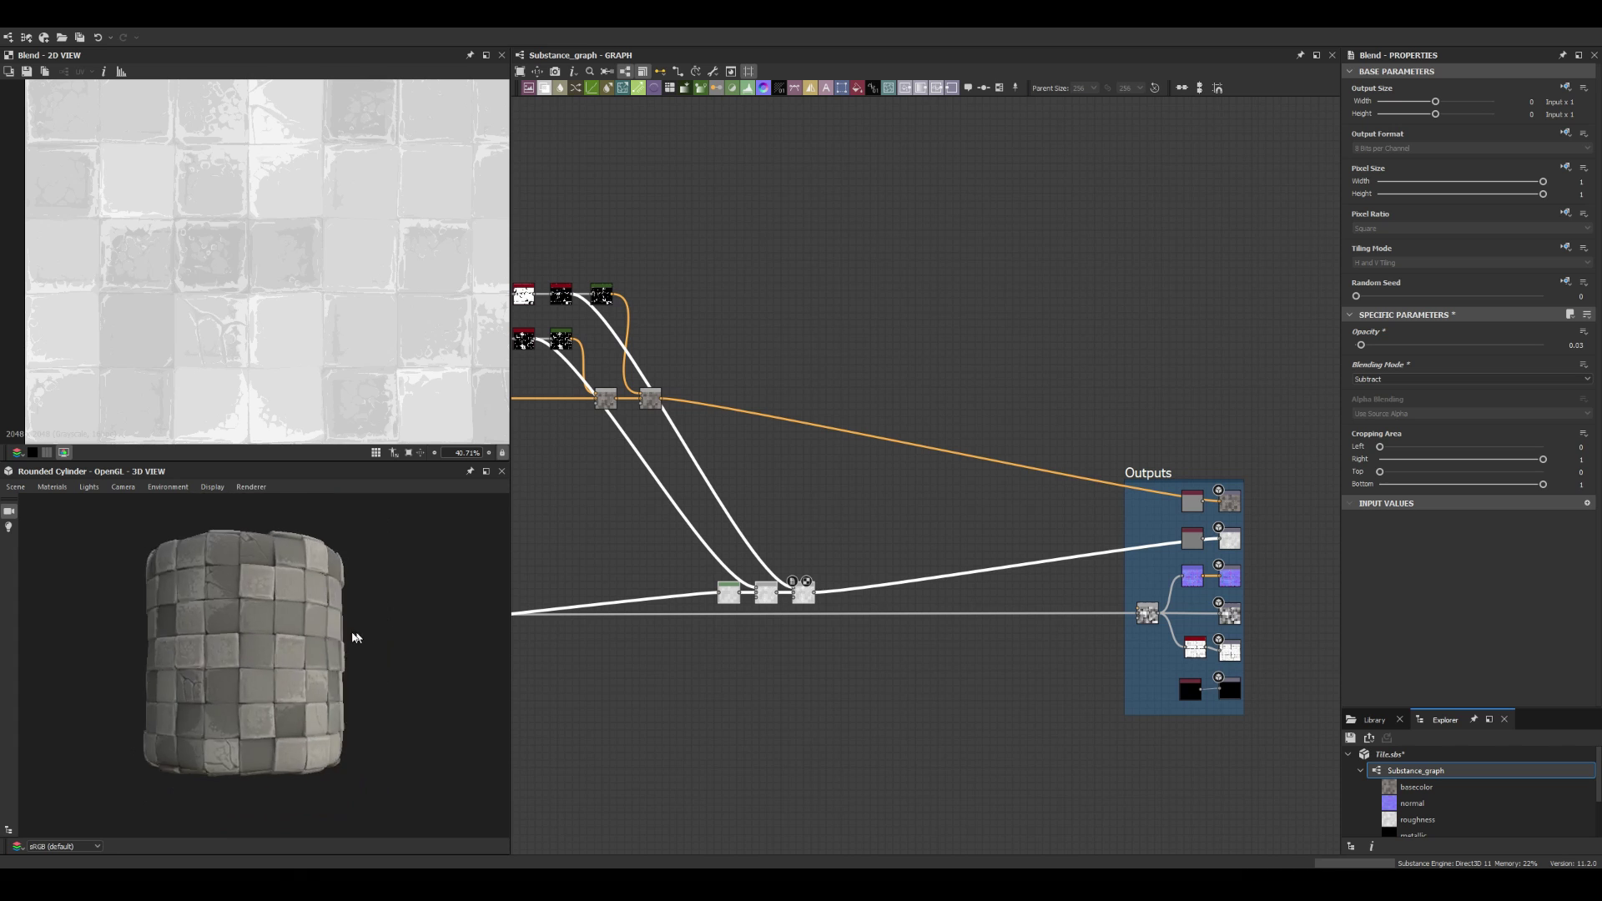
scroll(309, 640, "up", 5)
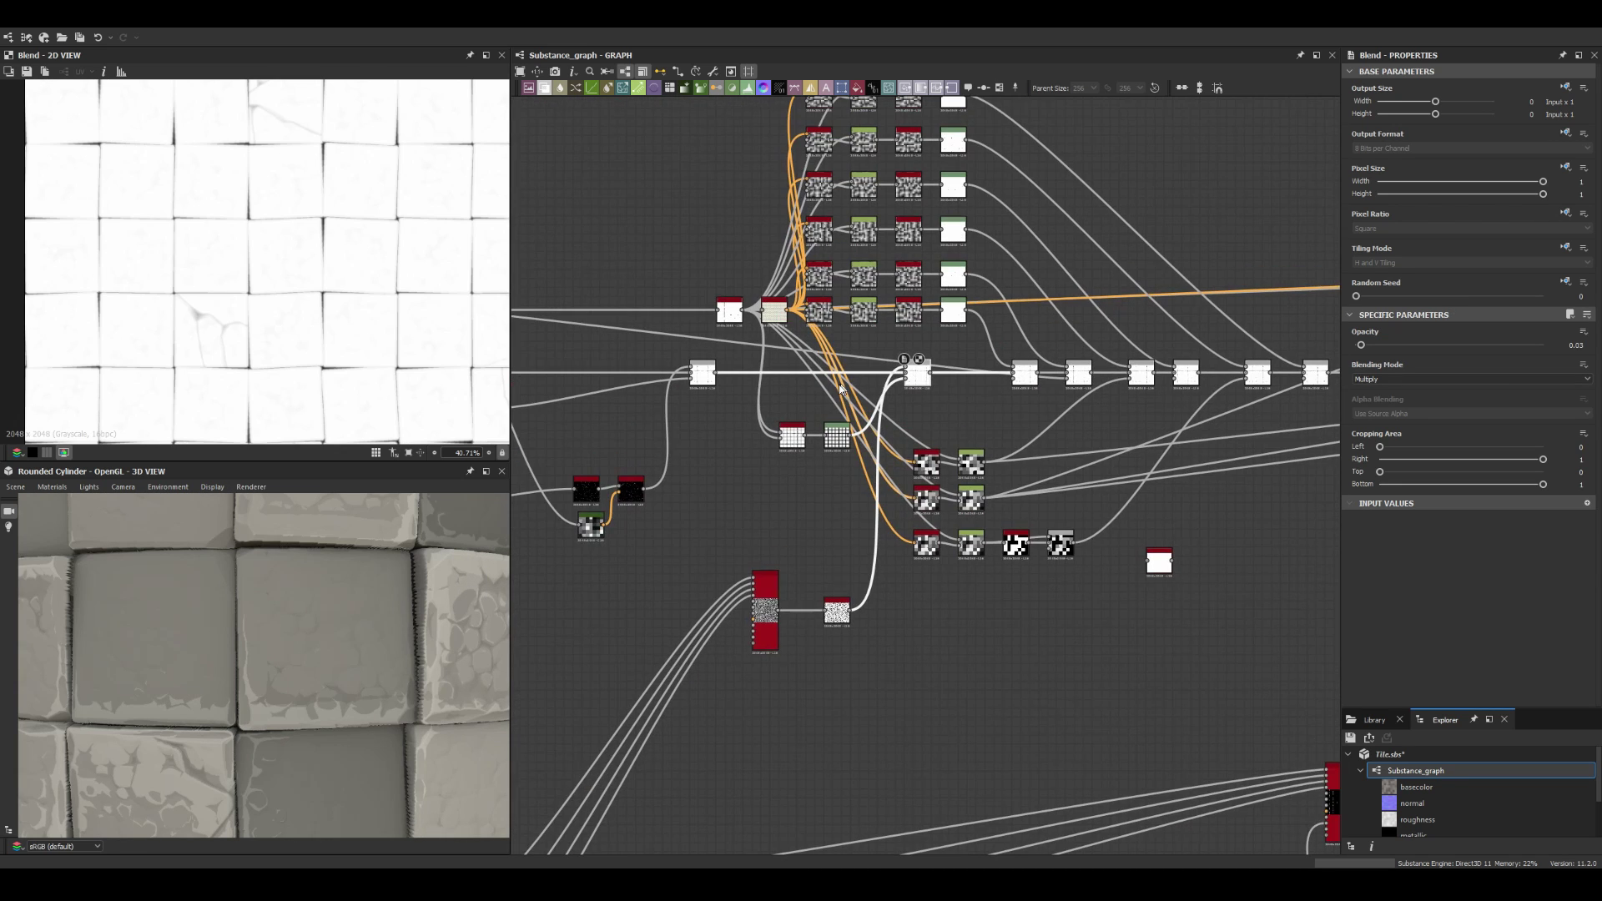
Step: Preview another node cluster's output and select the Min (Darken) Blend node
middle_click_drag(1169, 418, 751, 401)
double_click(1250, 379)
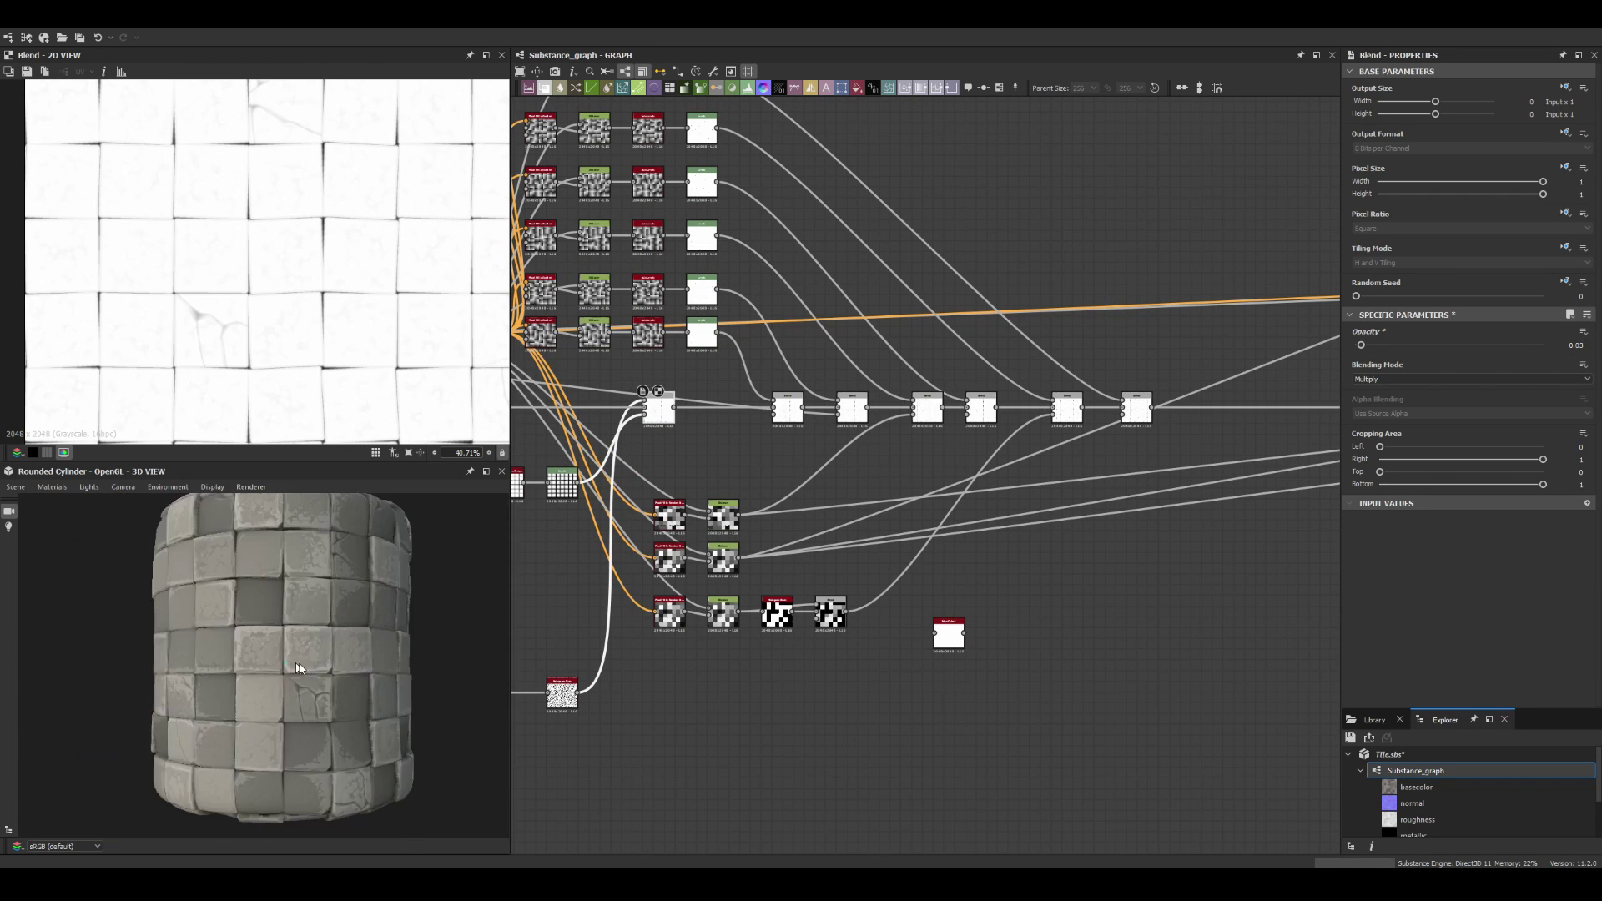
scroll(299, 659, "up", 3)
scroll(299, 660, "down", 5)
scroll(918, 500, "up", 2)
left_click(1002, 573)
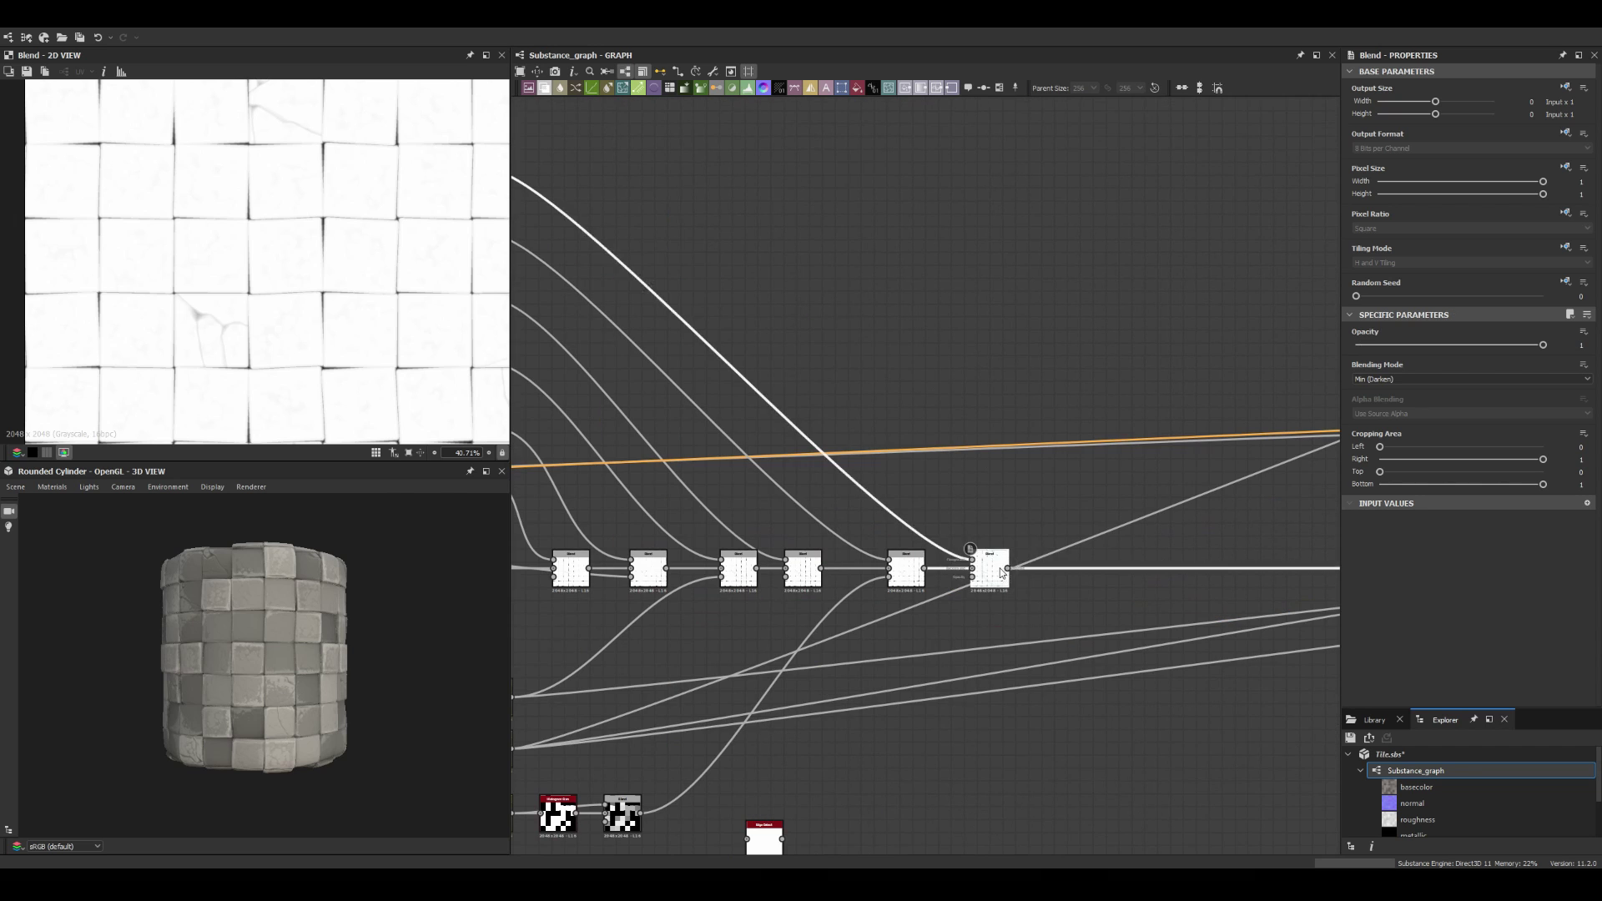
scroll(982, 567, "down", 4)
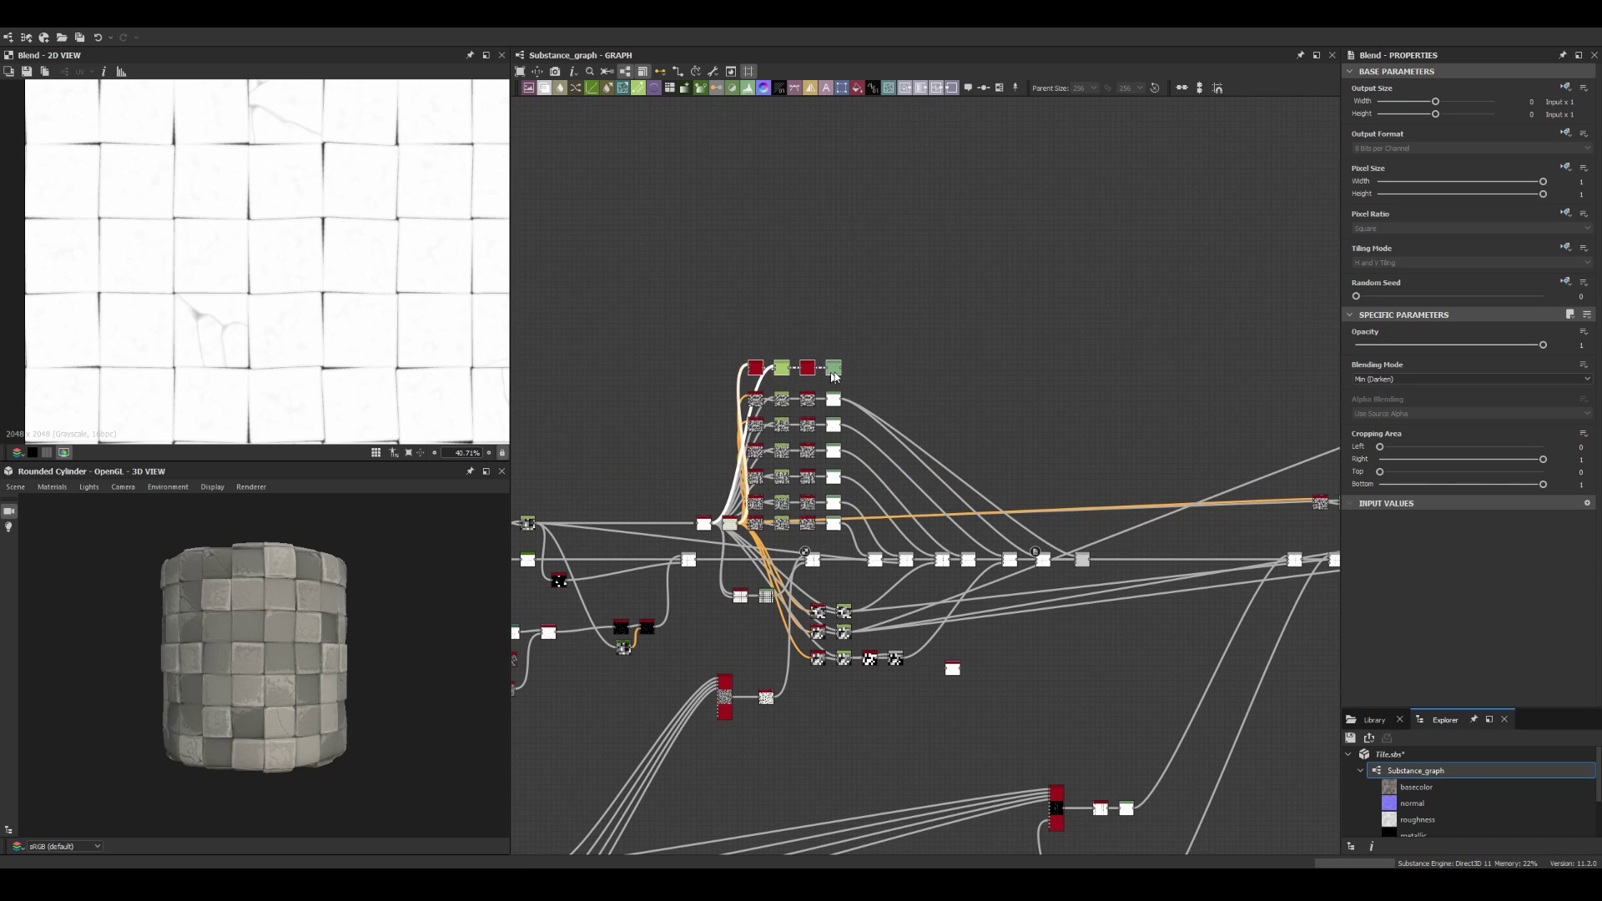
scroll(877, 589, "up", 3)
Step: Set the random grayscale flood-fill node's Random Seed to 2
left_click(755, 563)
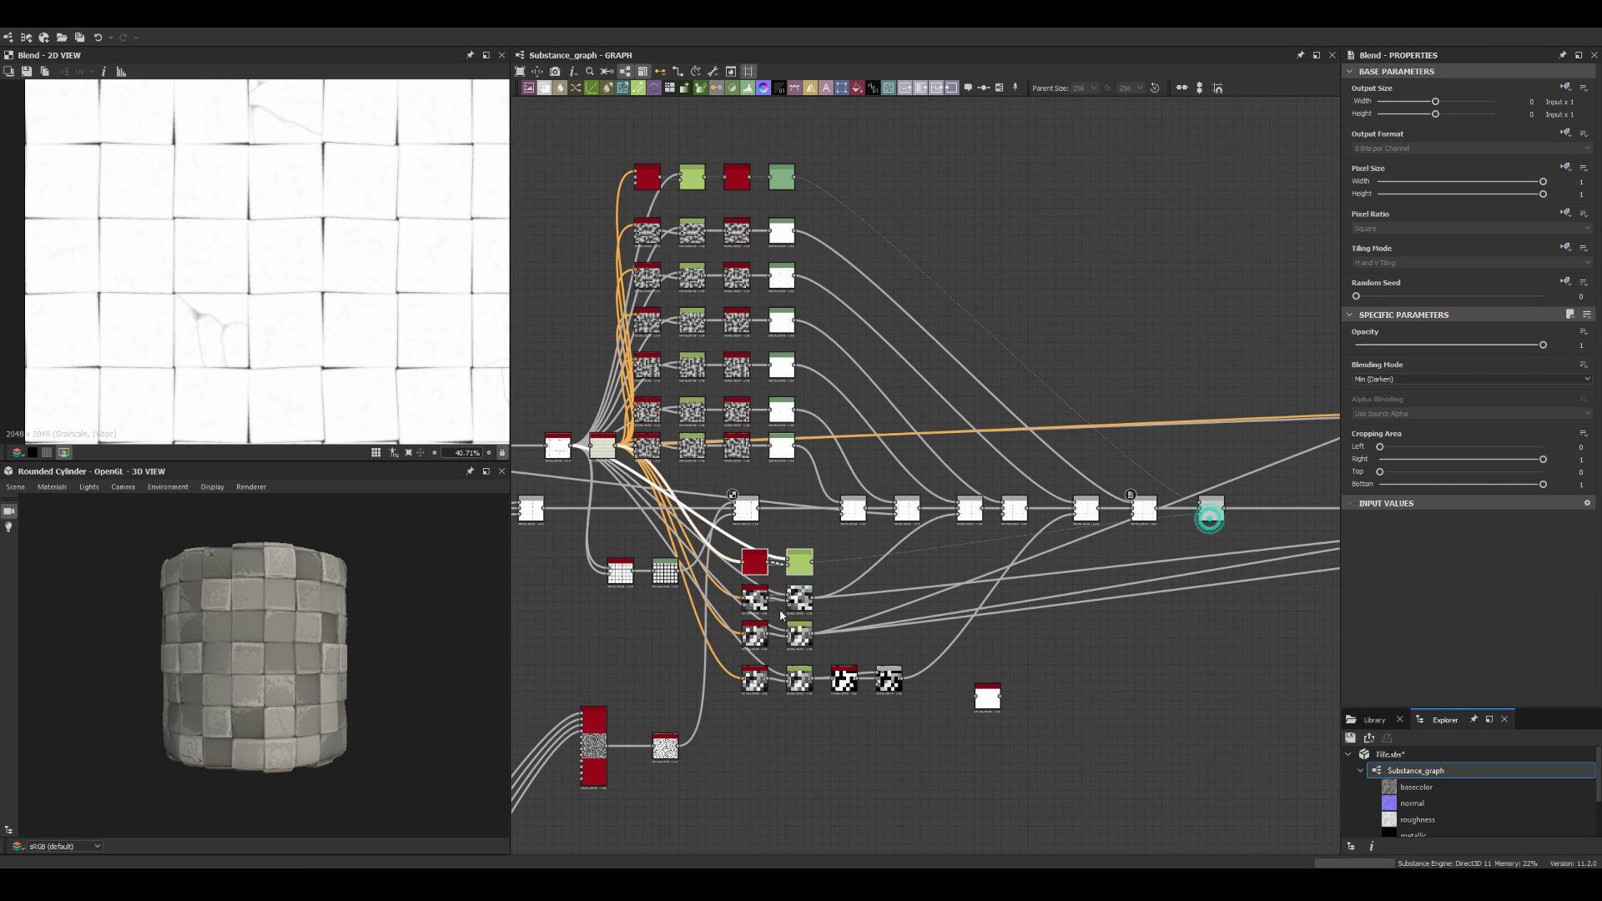
left_click_drag(1375, 298, 1406, 296)
left_click(1211, 508)
scroll(1319, 402, "up", 1)
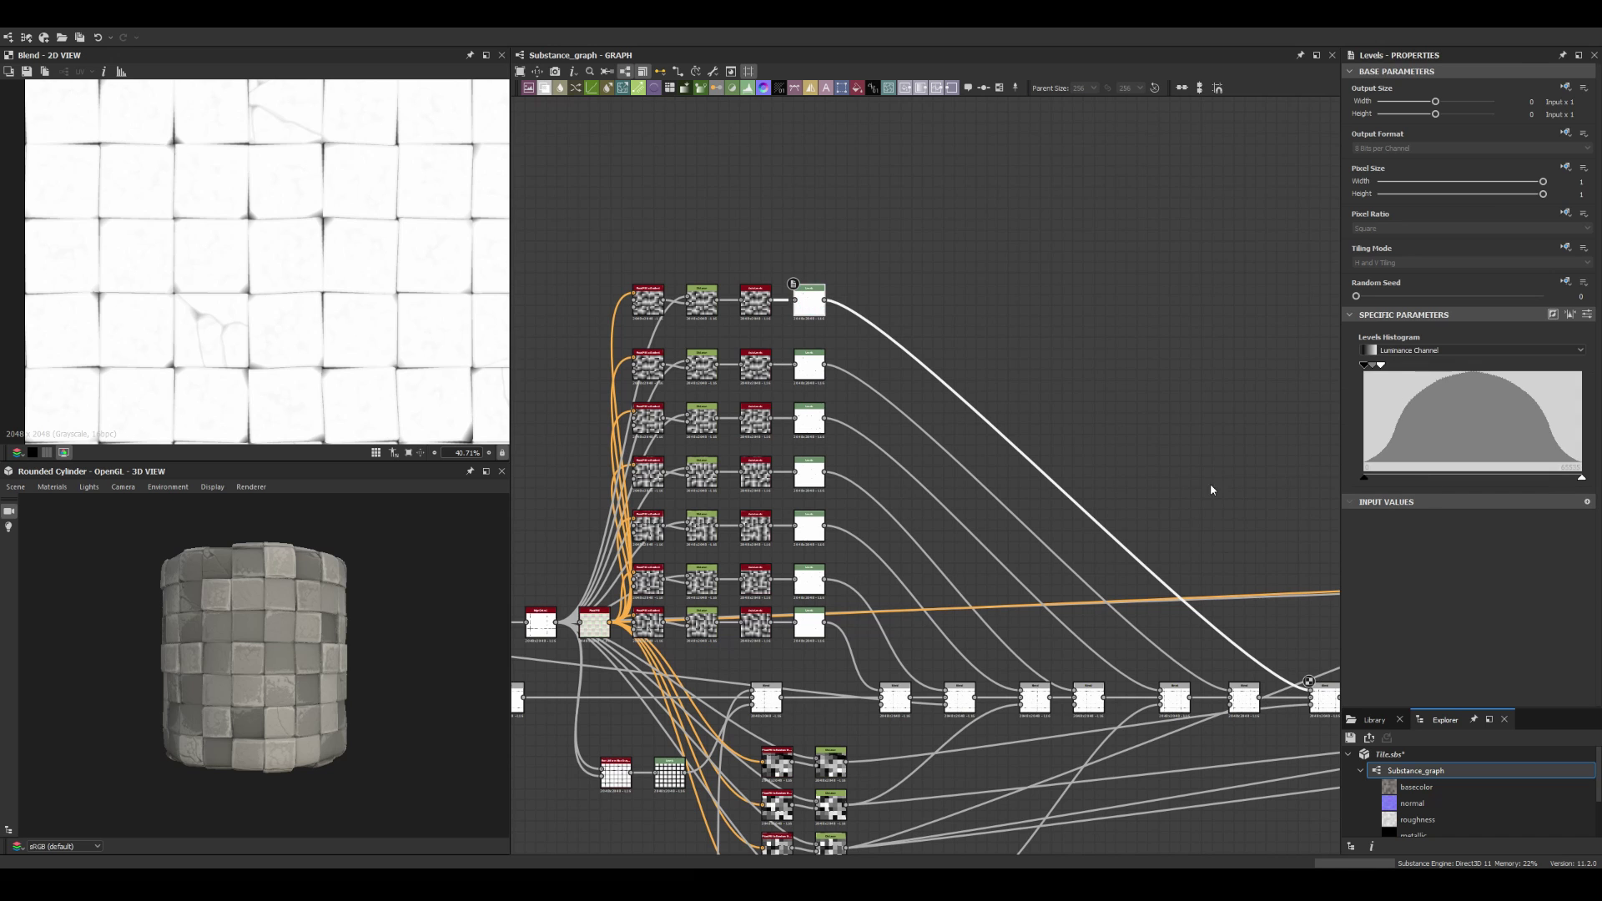
scroll(924, 476, "up", 3)
Step: Inspect the Blend output alongside the Auto Levels and Levels nodes
middle_click_drag(949, 536, 1092, 735)
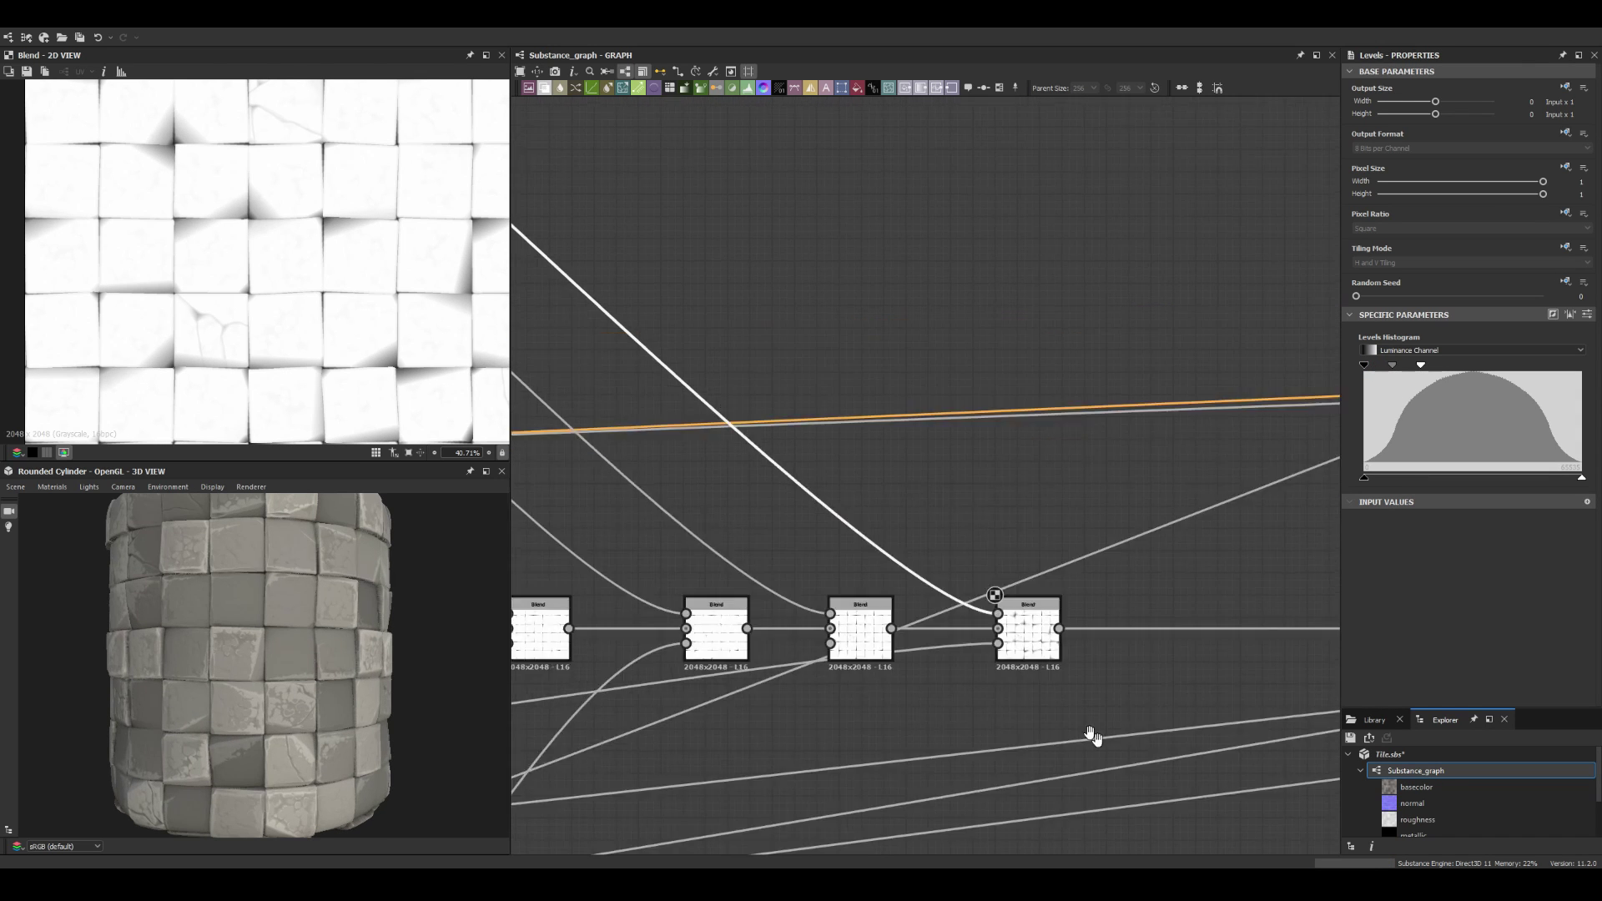
scroll(215, 662, "down", 3)
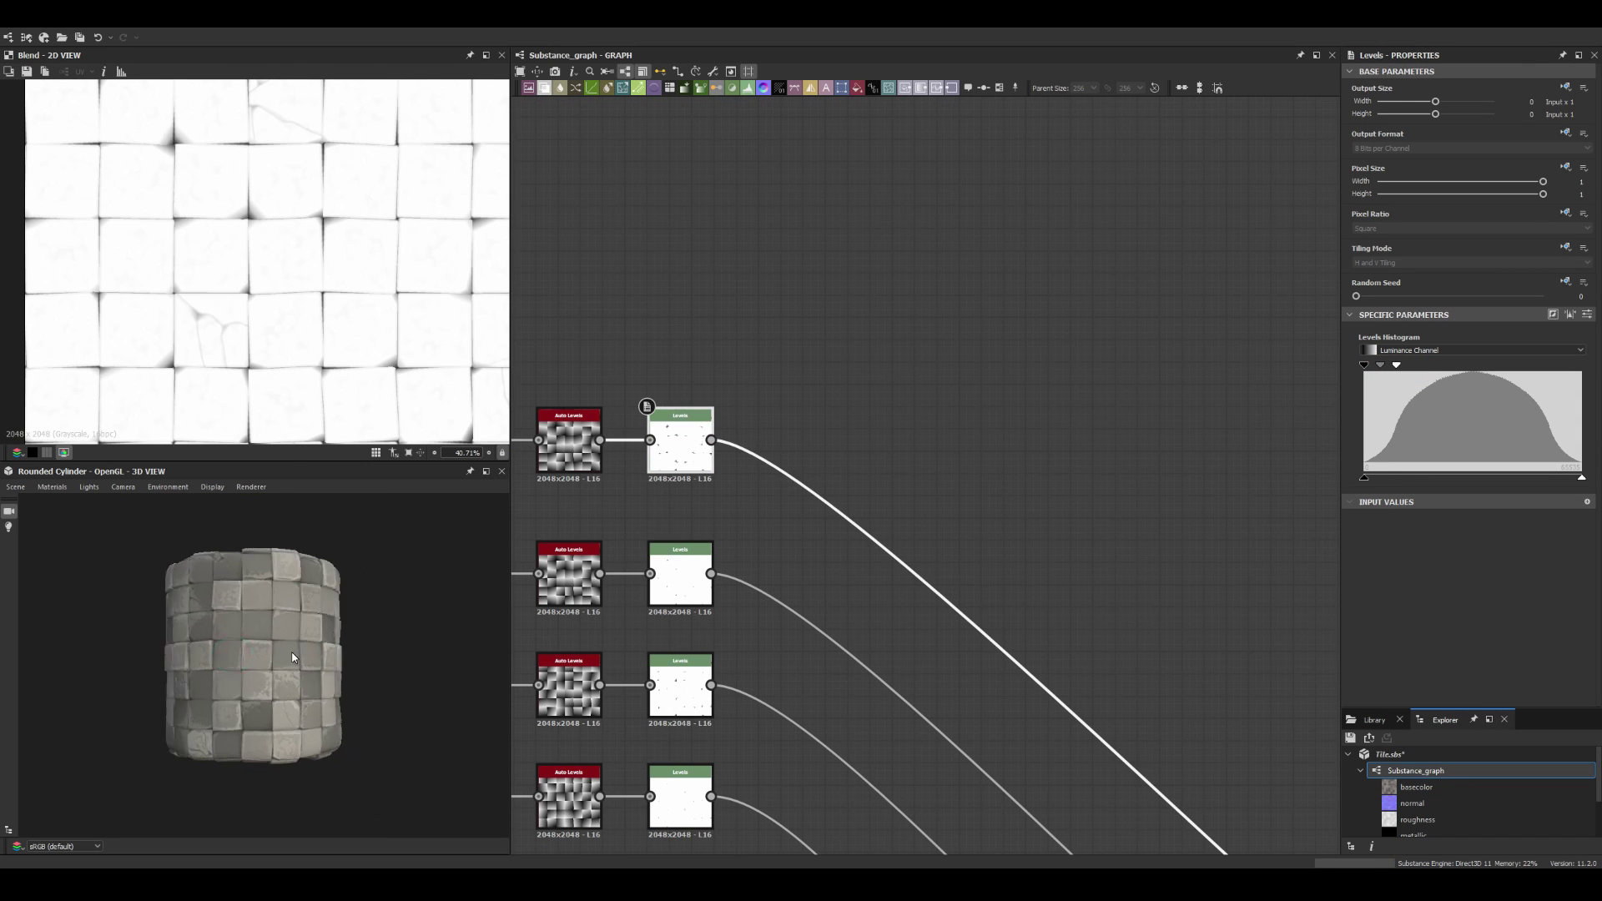
scroll(294, 658, "up", 5)
scroll(803, 405, "down", 5)
scroll(803, 405, "up", 1)
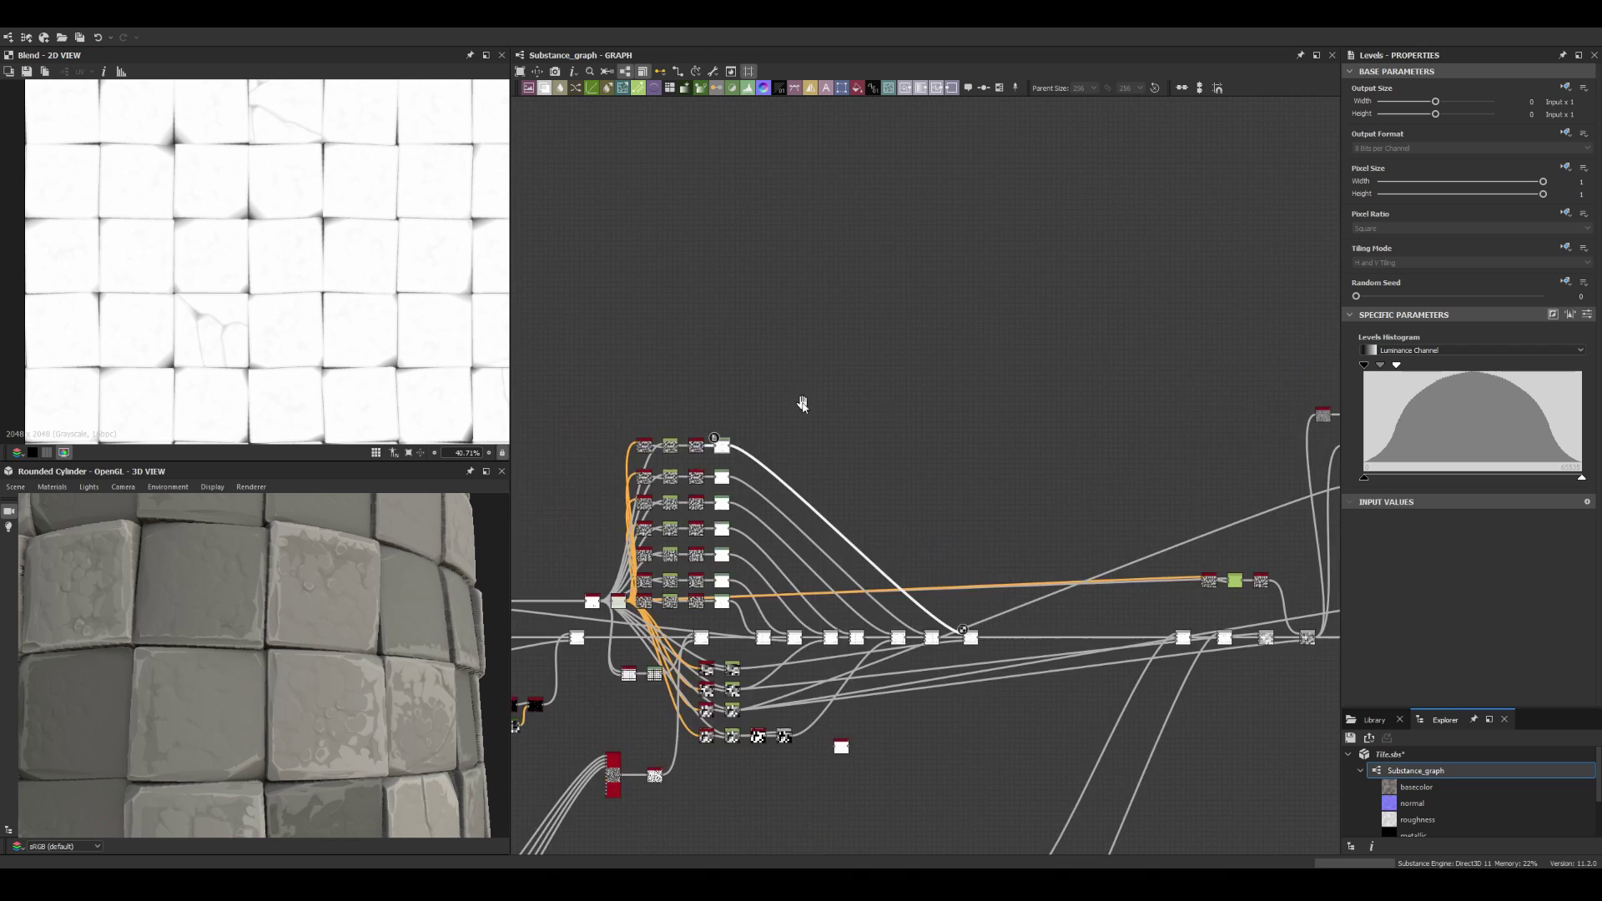
scroll(669, 470, "up", 4)
Step: Raise the Flood Fill to Gradient angle to about 427° (1.19 turns)
double_click(647, 414)
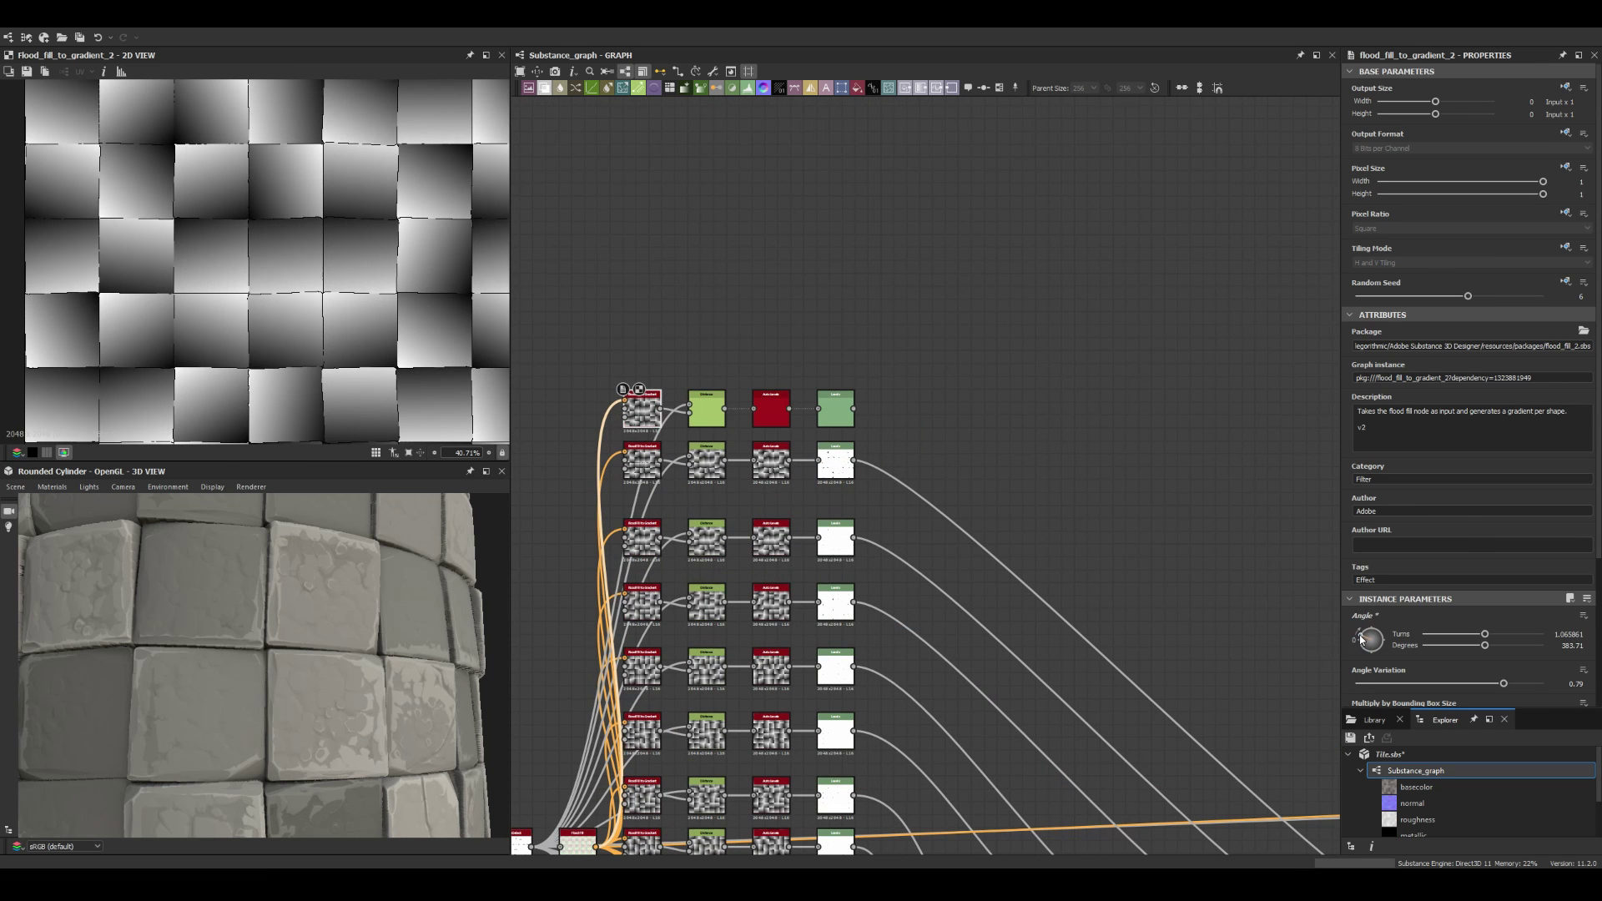
scroll(914, 476, "down", 2)
left_click(914, 476)
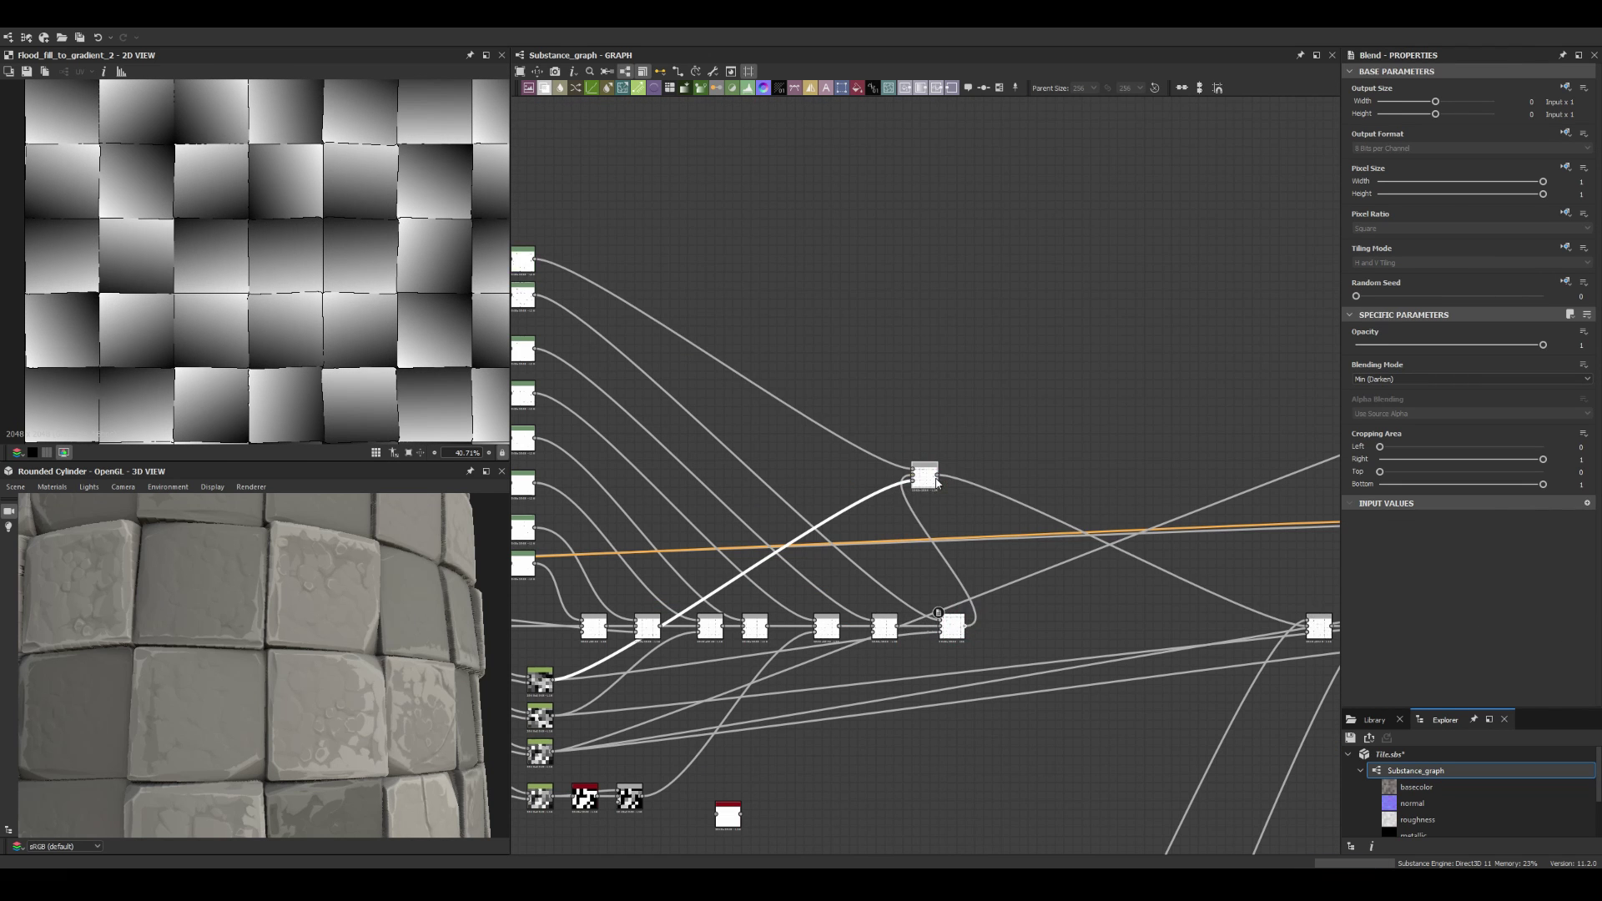
scroll(262, 660, "up", 3)
scroll(646, 436, "up", 5)
left_click(646, 437)
left_click_drag(1372, 639, 1361, 618)
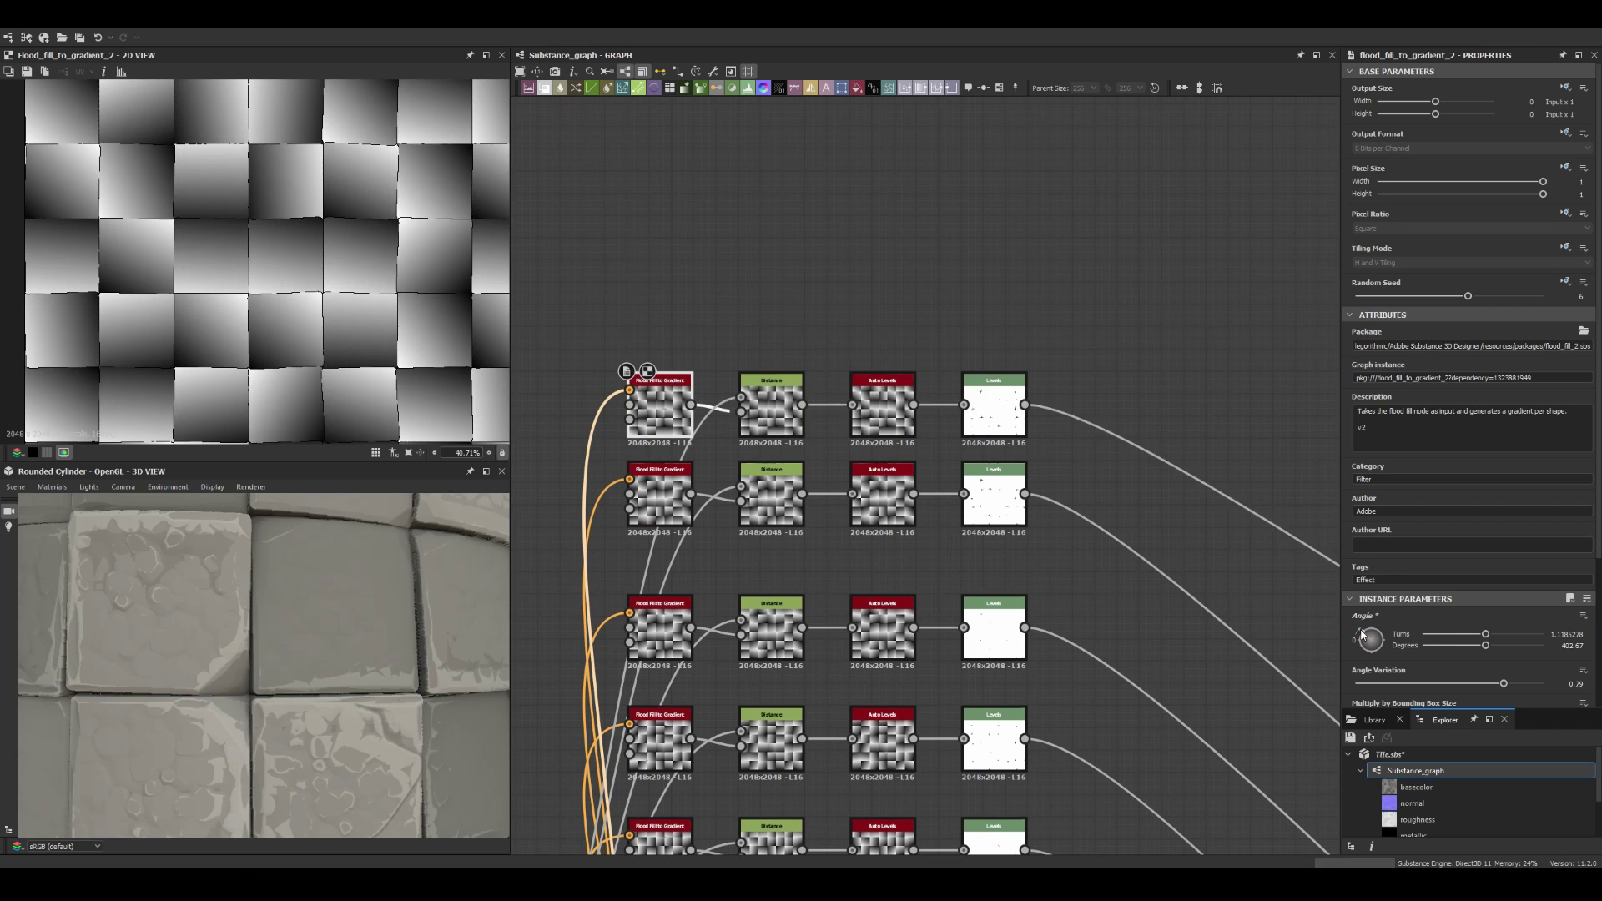
Step: Orbit the 3D preview to check the cylinder and bring the albedo cluster into view
scroll(263, 620, "down", 3)
left_click_drag(295, 624, 263, 621, "alt")
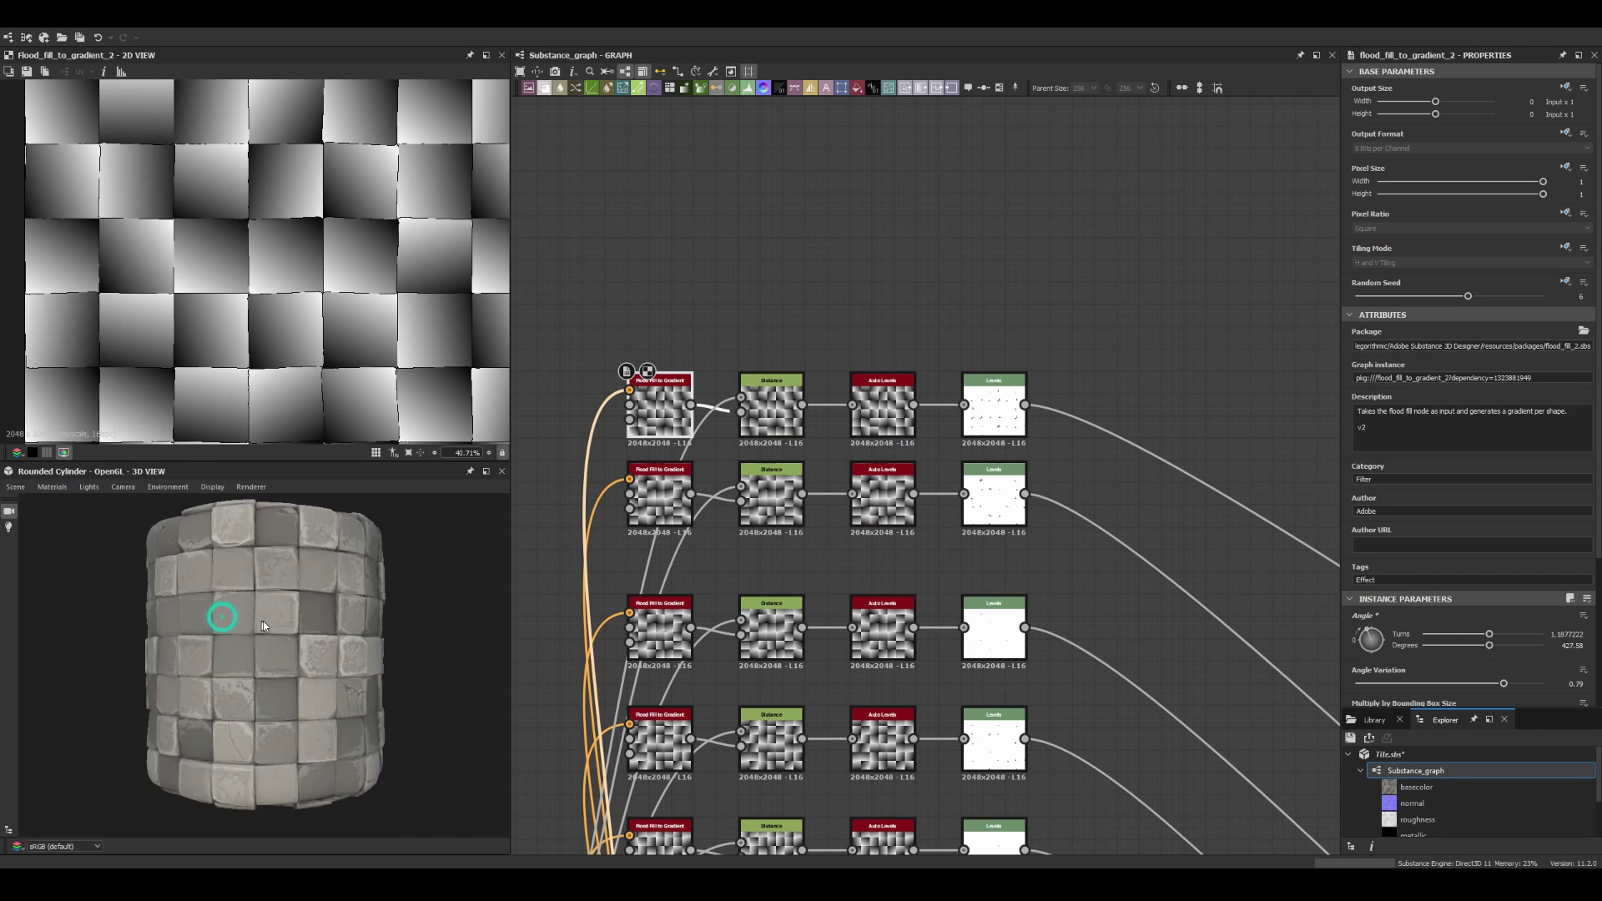
scroll(263, 621, "up", 2)
scroll(333, 619, "down", 2)
scroll(834, 500, "down", 5)
scroll(918, 376, "up", 3)
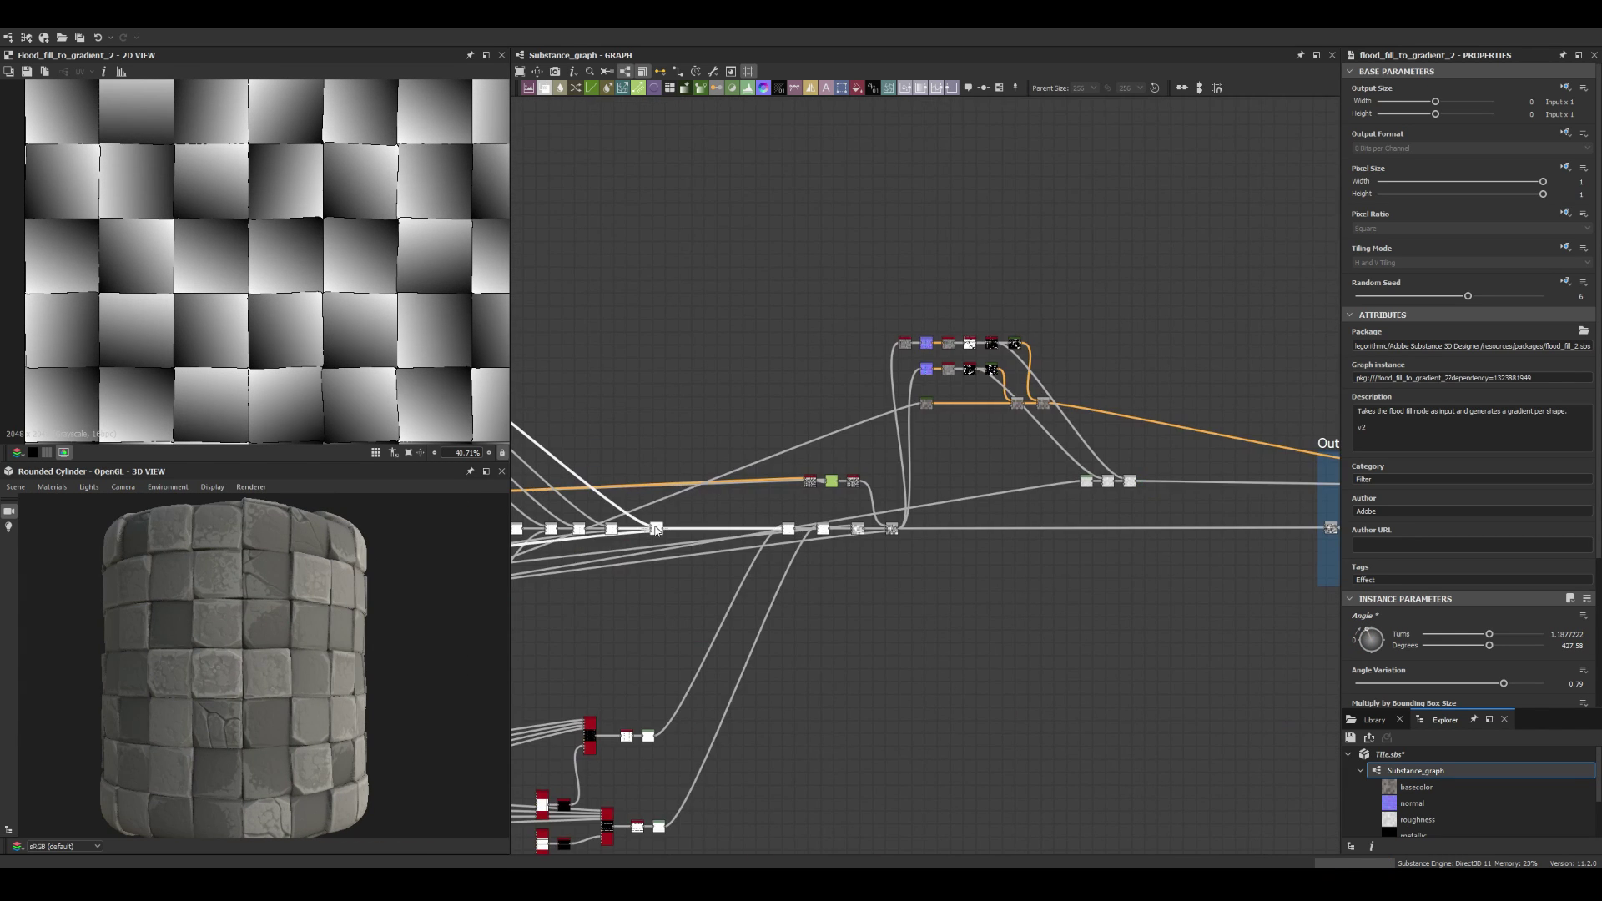
middle_click_drag(918, 375, 945, 524)
scroll(945, 525, "up", 3)
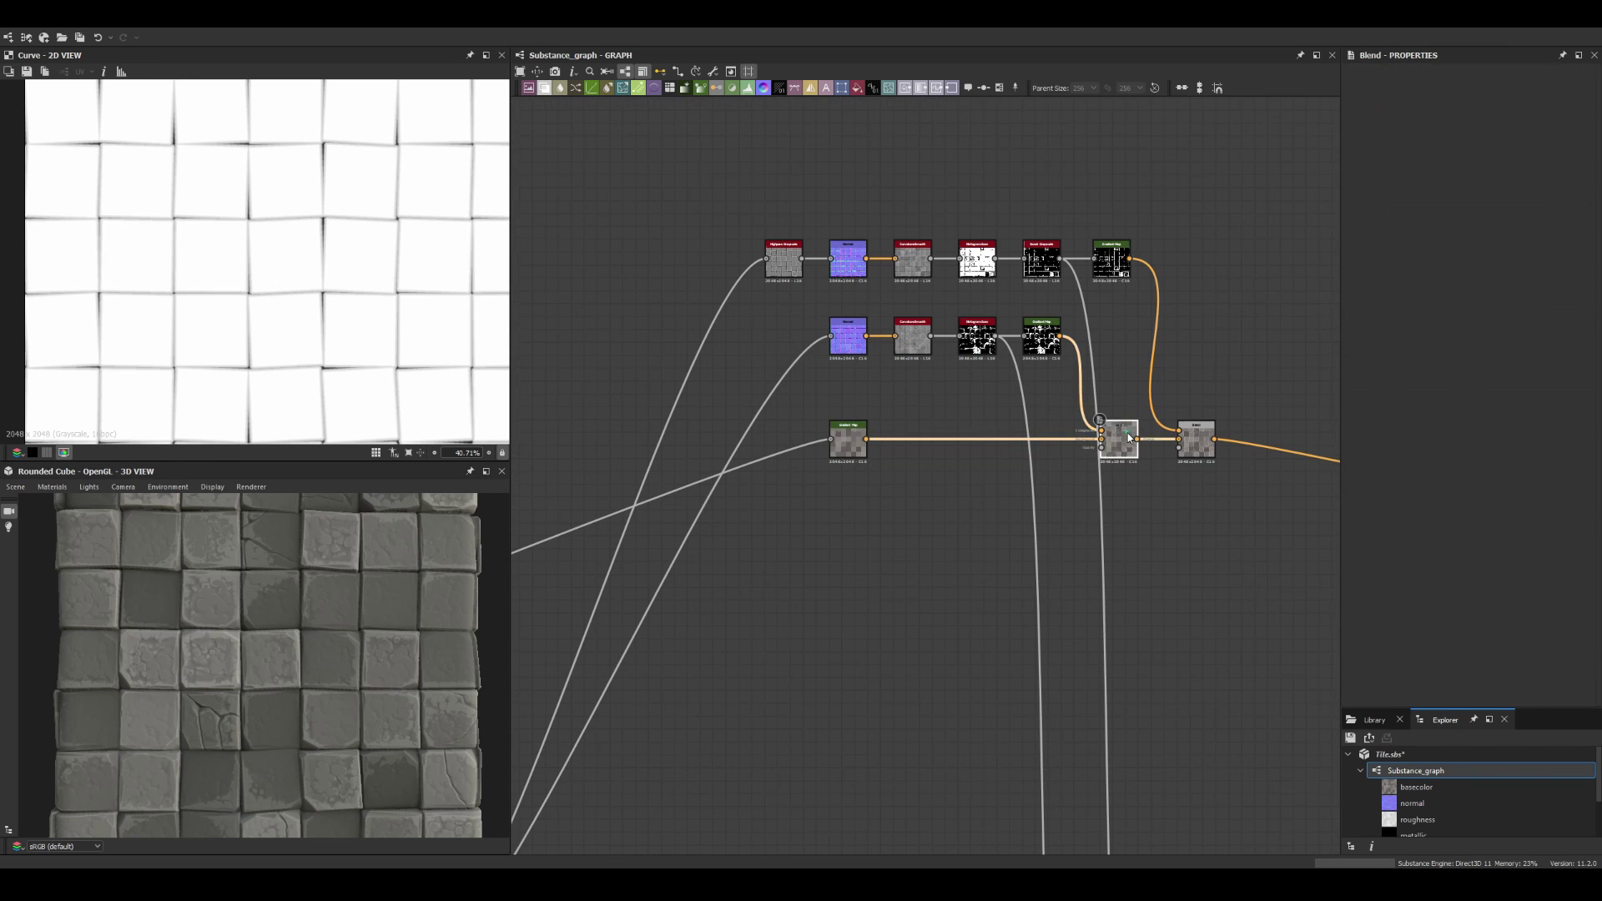
Step: Wrap the three roughness nodes in a frame titled Roughness
scroll(1201, 442, "down", 3)
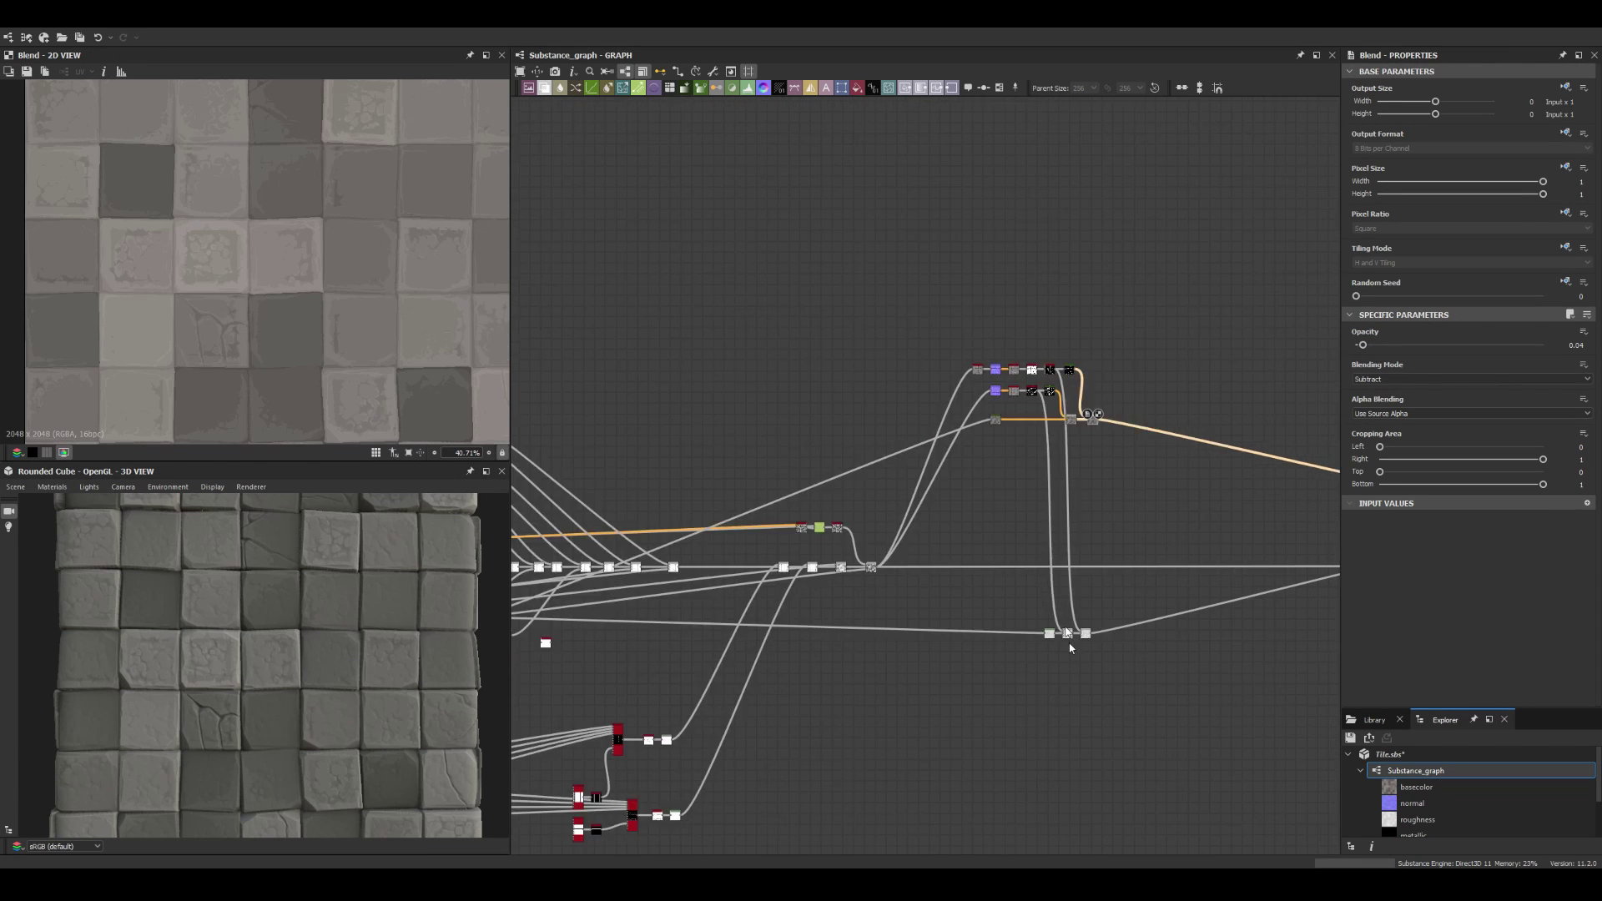
left_click_drag(985, 576, 1135, 651)
right_click(888, 484)
left_click(918, 501)
type("ss")
key("Return")
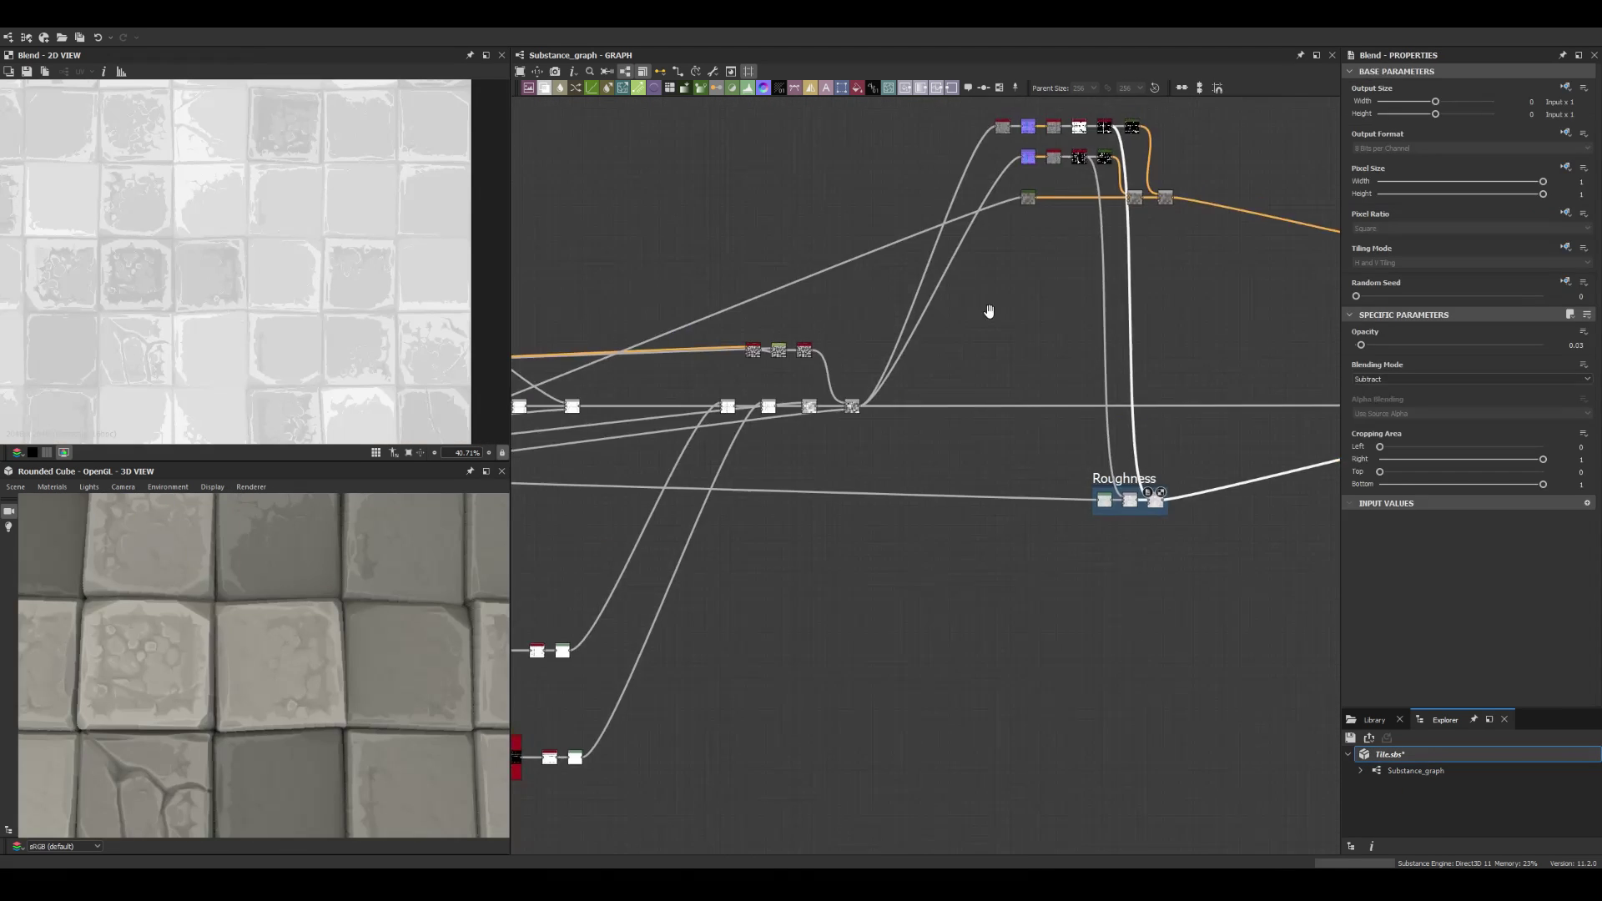
Step: Wrap the albedo node cluster in a frame titled Albedo
scroll(989, 311, "up", 4)
left_click_drag(543, 576, 1202, 150)
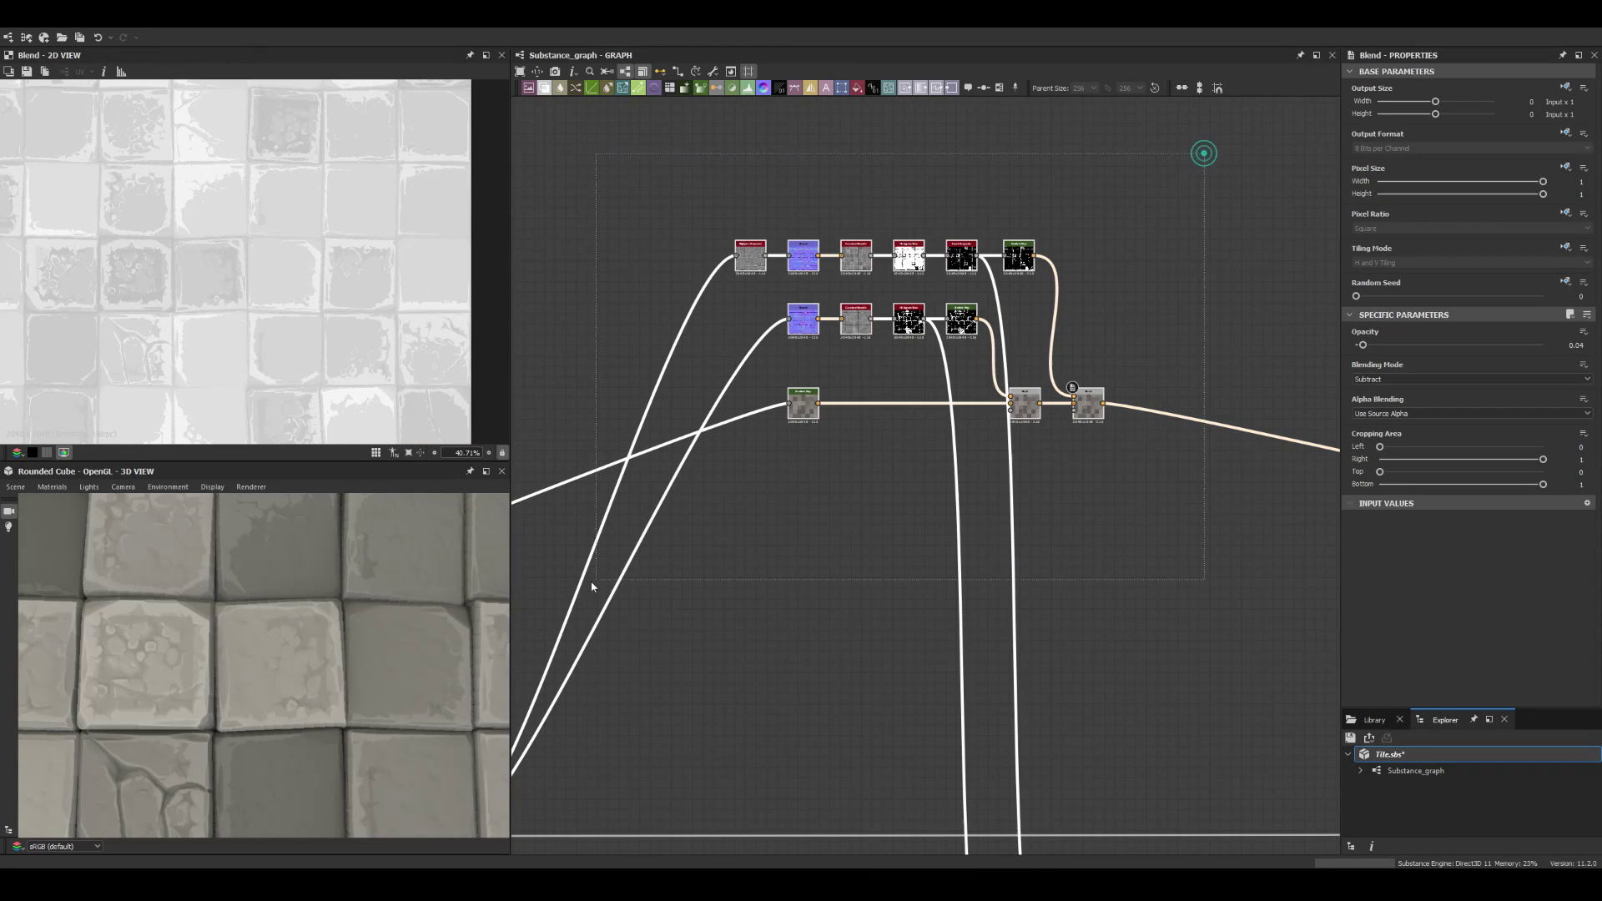
right_click(615, 480)
left_click(651, 498)
type("Olbedo")
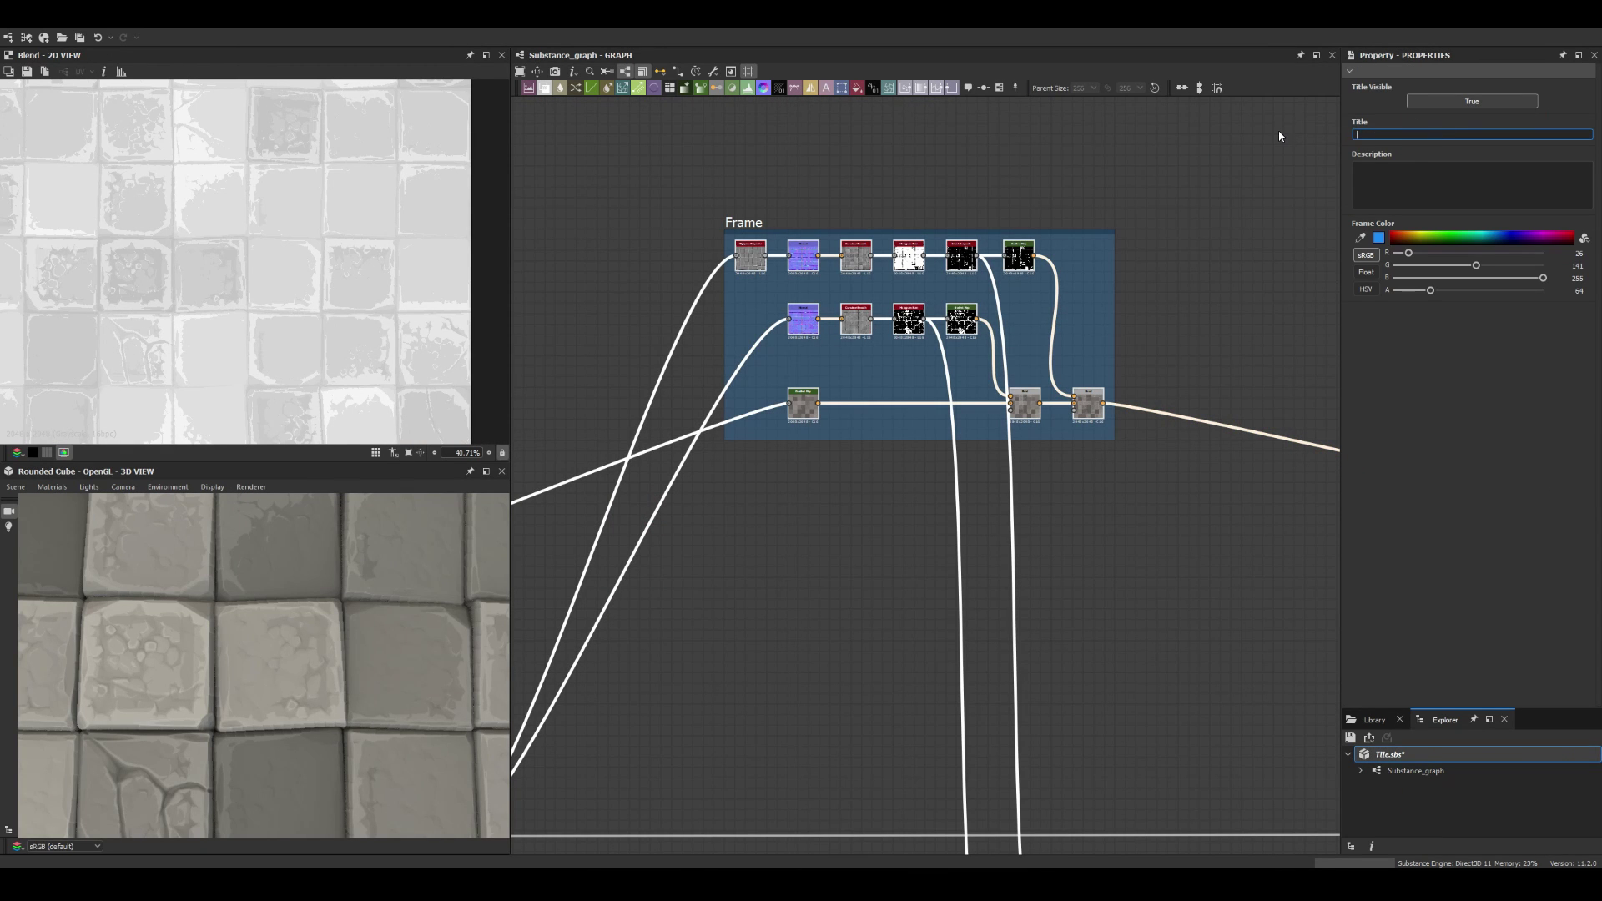
key("Return")
Step: Fit the network in view and frame the lower node cluster with Ctrl+F
key("f")
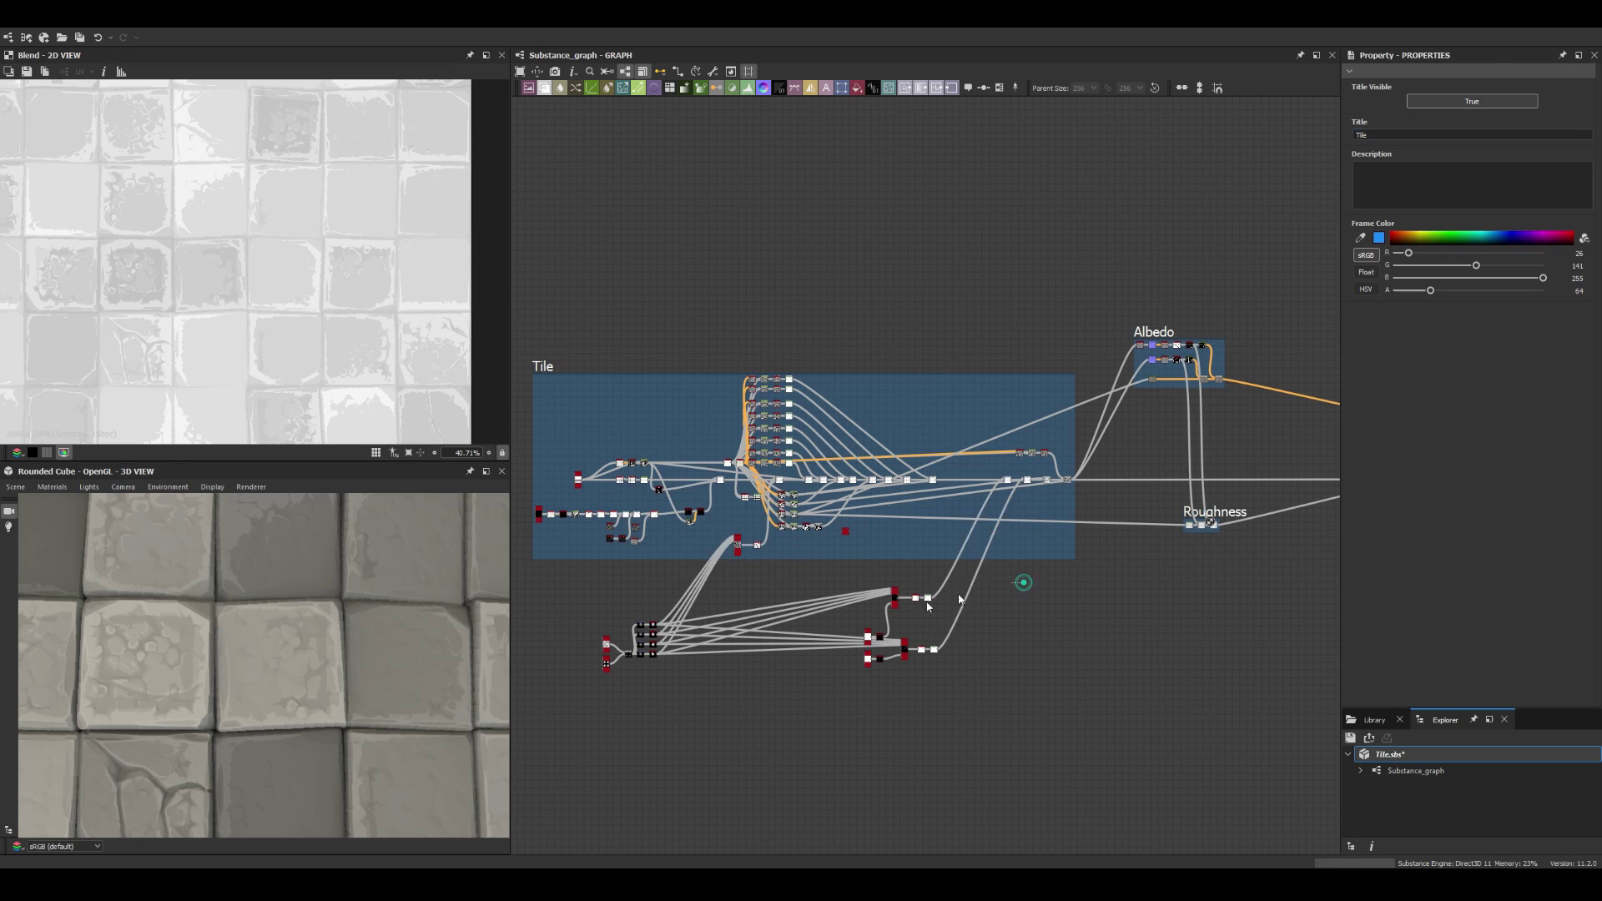
left_click_drag(960, 599, 617, 715)
key("ctrl+f")
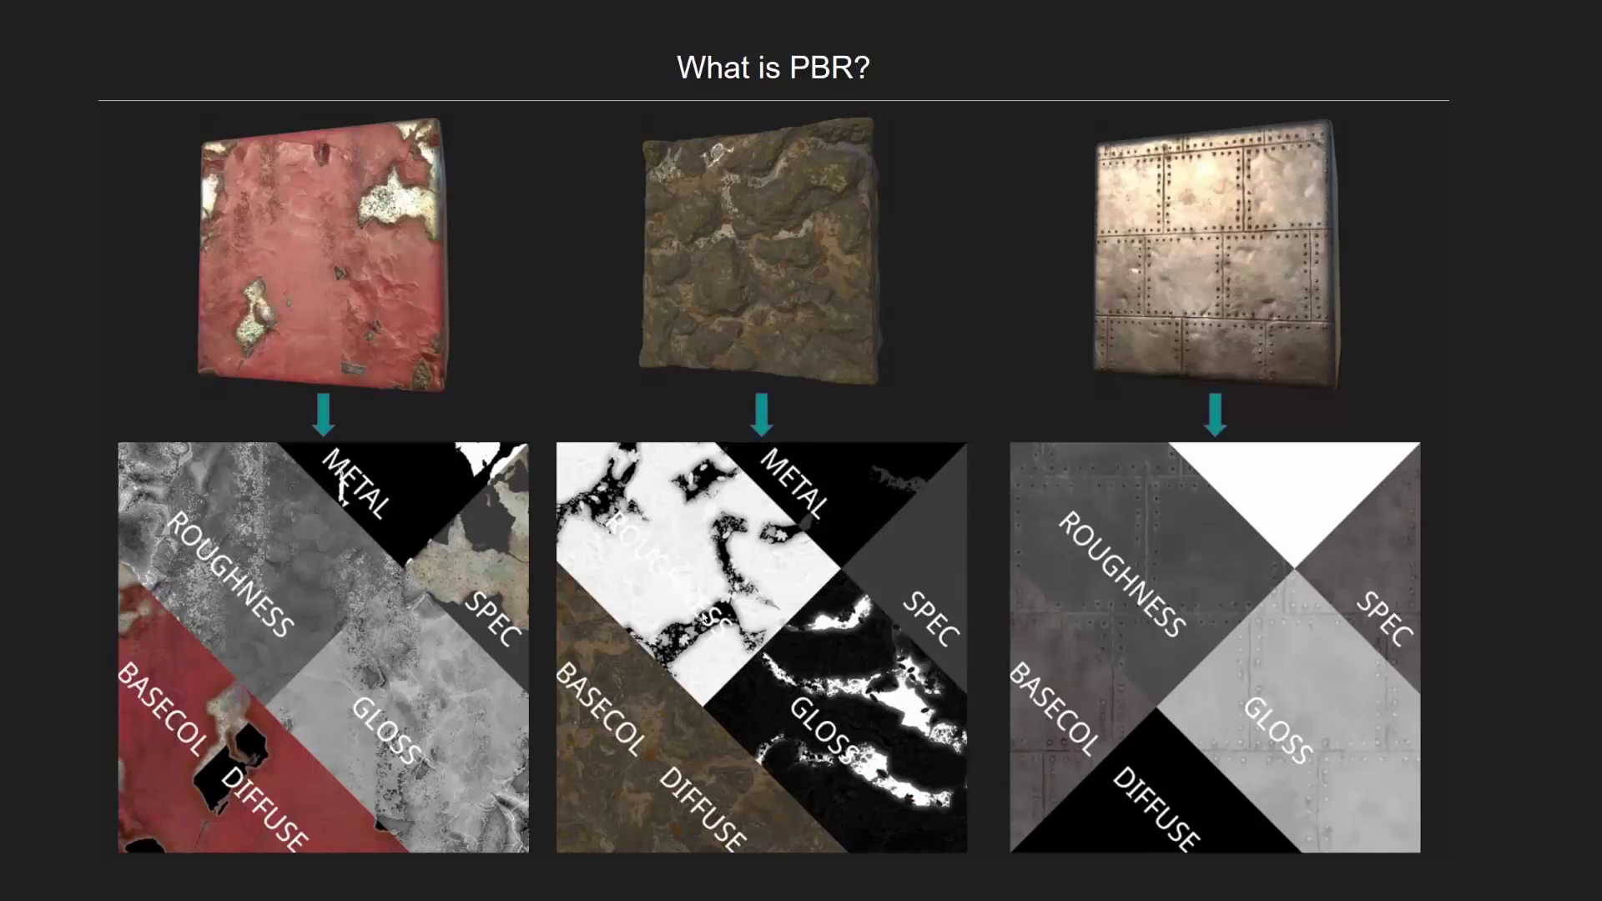
Step: Advance the slideshow from the PBR maps slide to Limitations of PBR
key("Right")
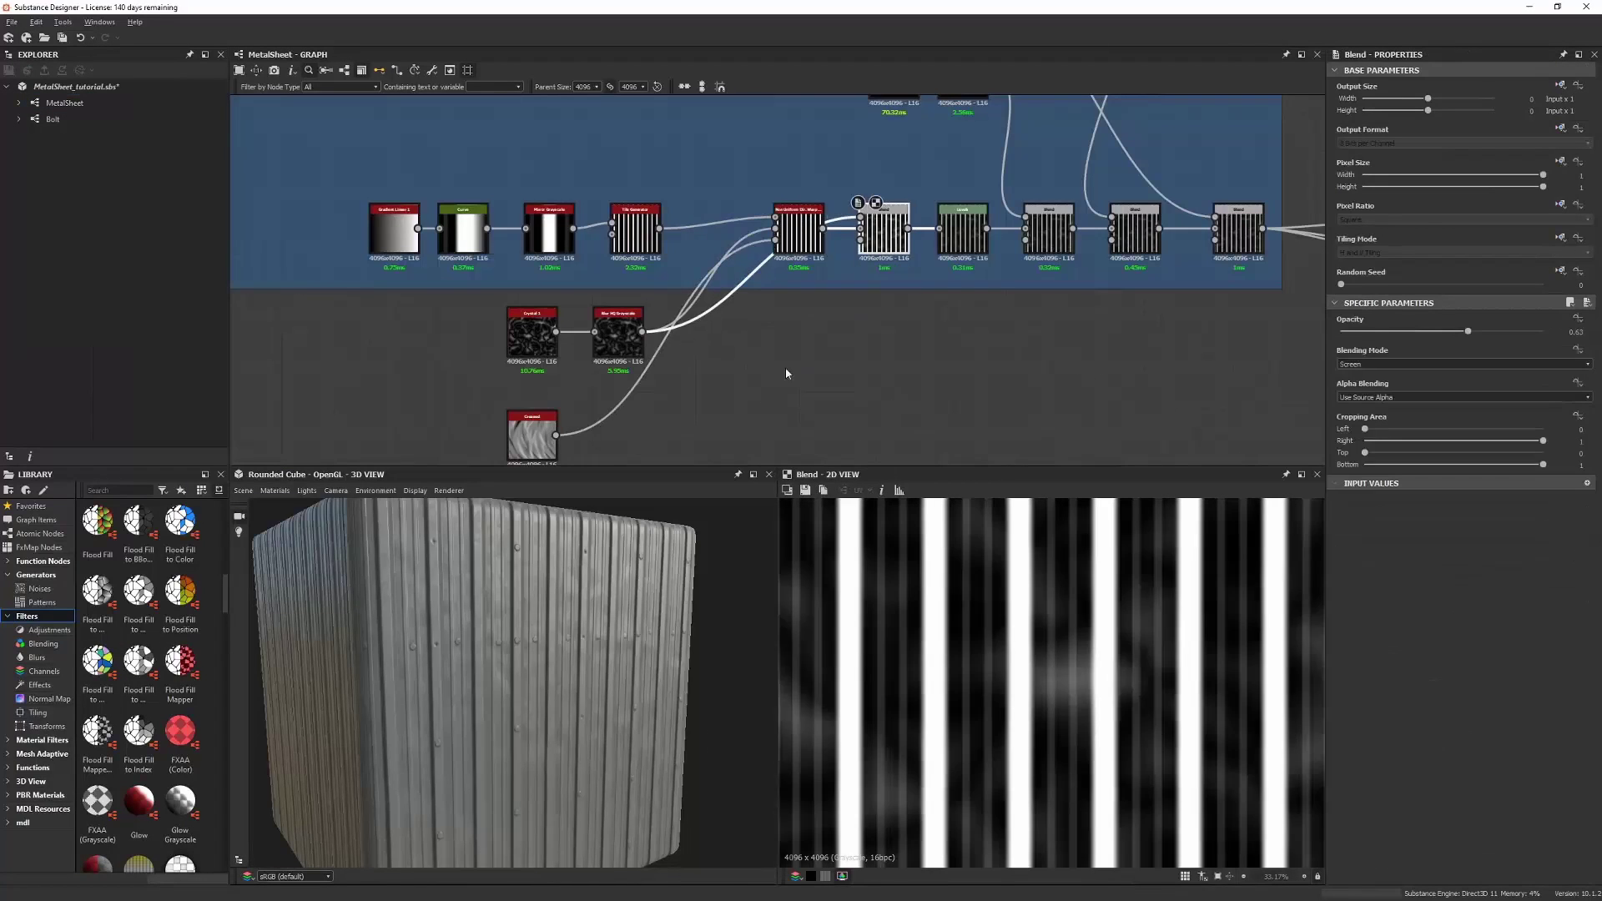
Step: Deselect the nodes and orbit the 3D view around the blue-painted sheet and light
left_click(278, 504)
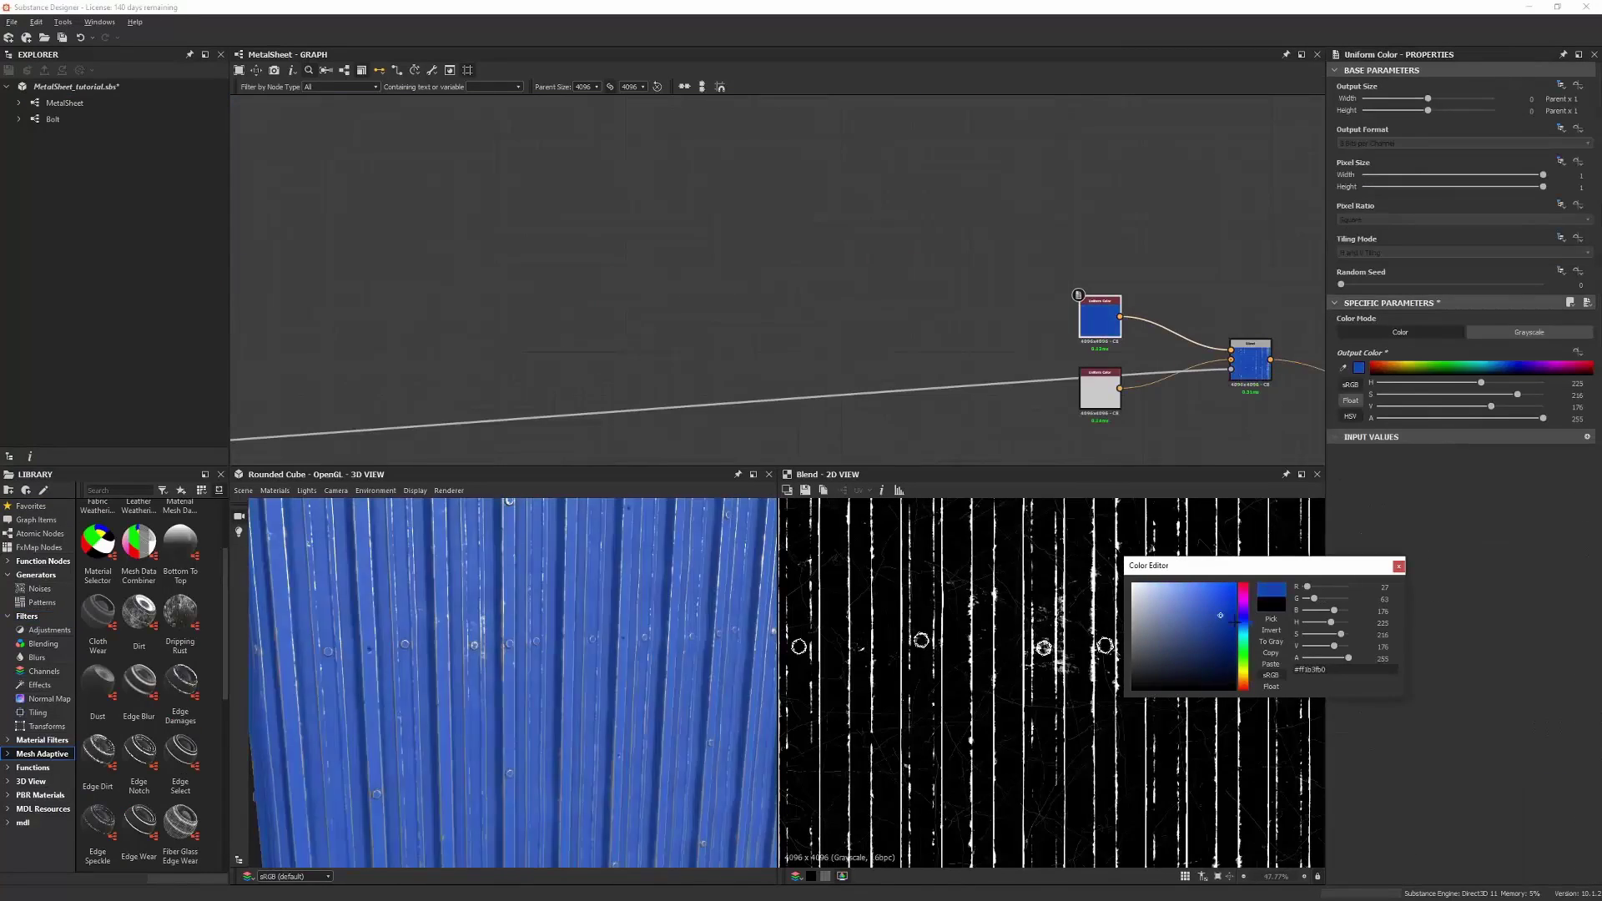
left_click_drag(564, 626, 572, 668)
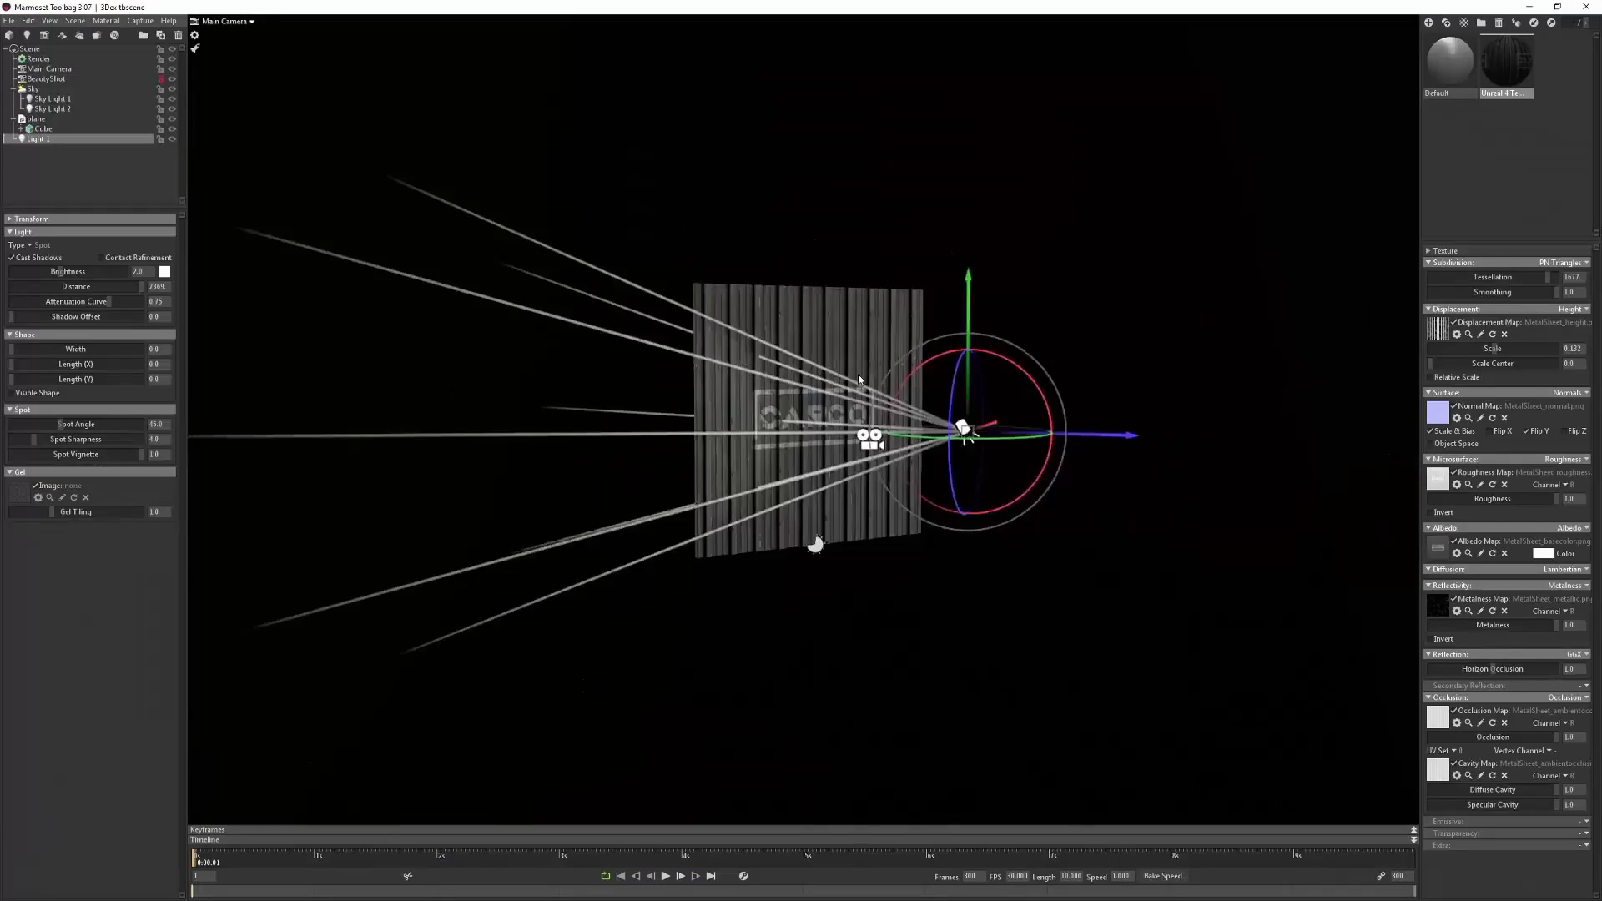
mouse_move(858, 374)
left_mouse_down()
mouse_move(1214, 429)
mouse_move(1027, 459)
mouse_move(1062, 352)
left_mouse_up()
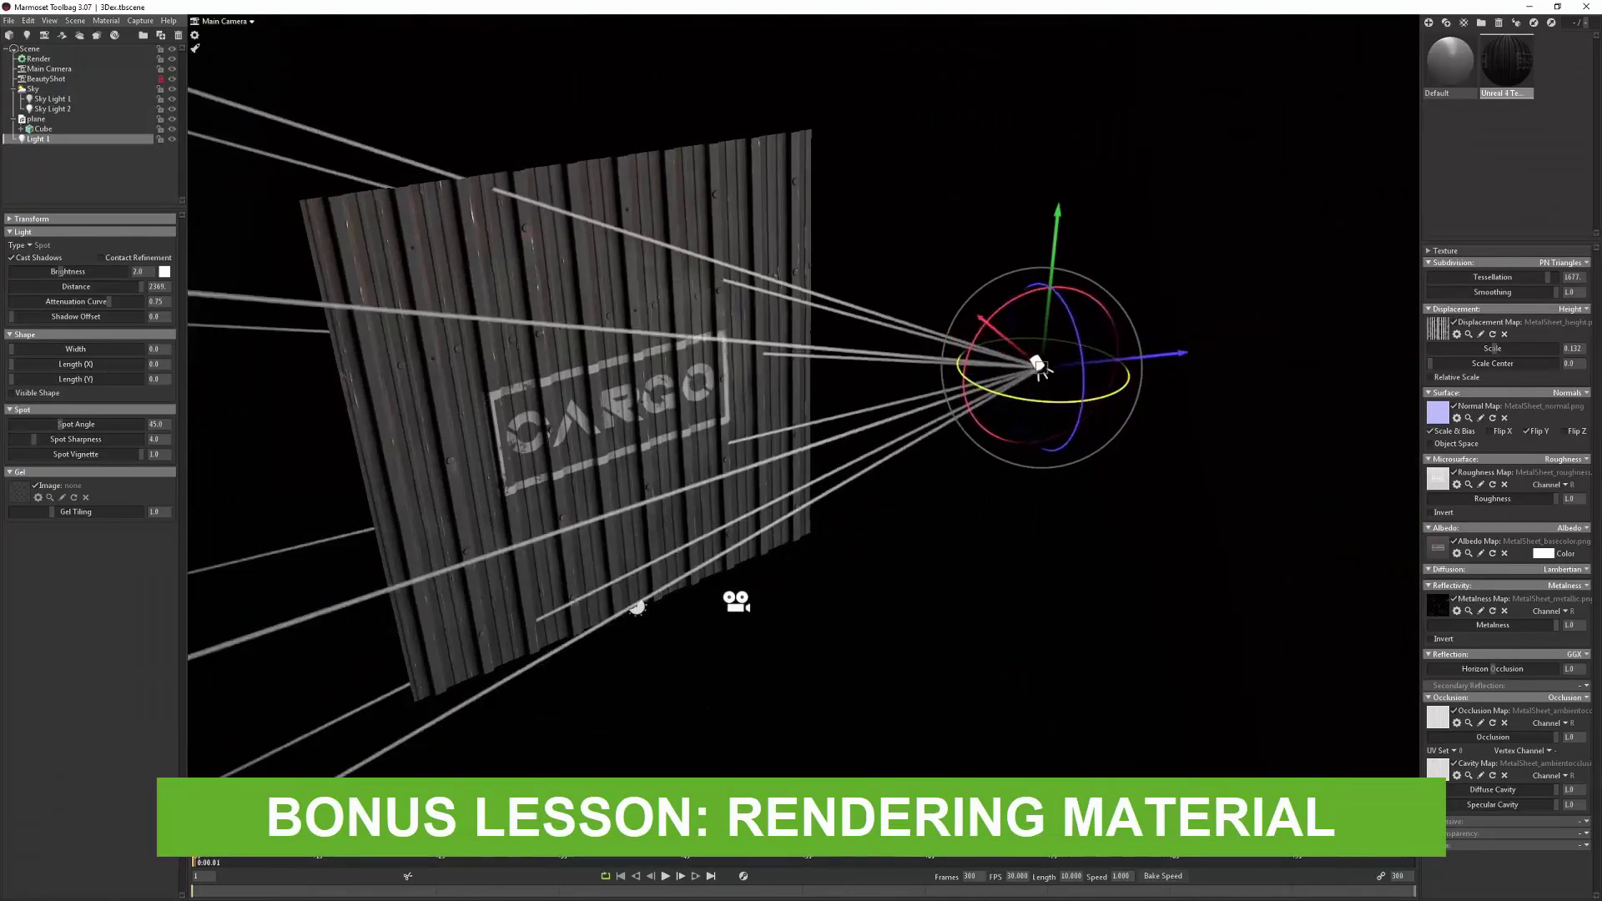